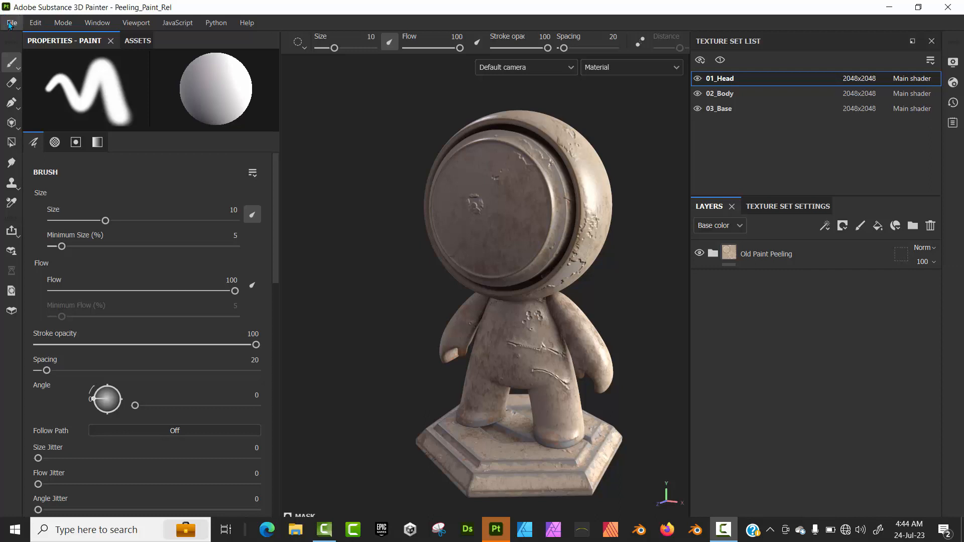
left_click(11, 23)
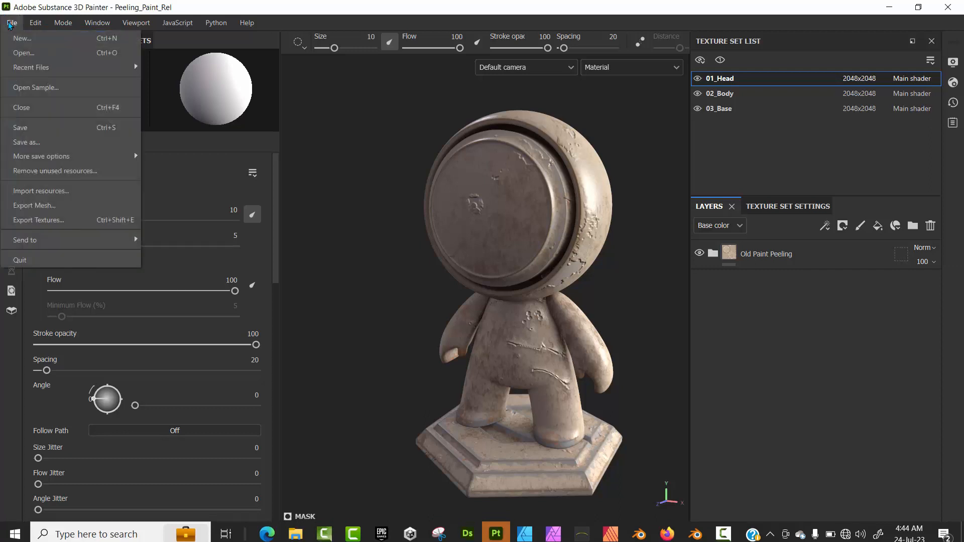
left_click(30, 38)
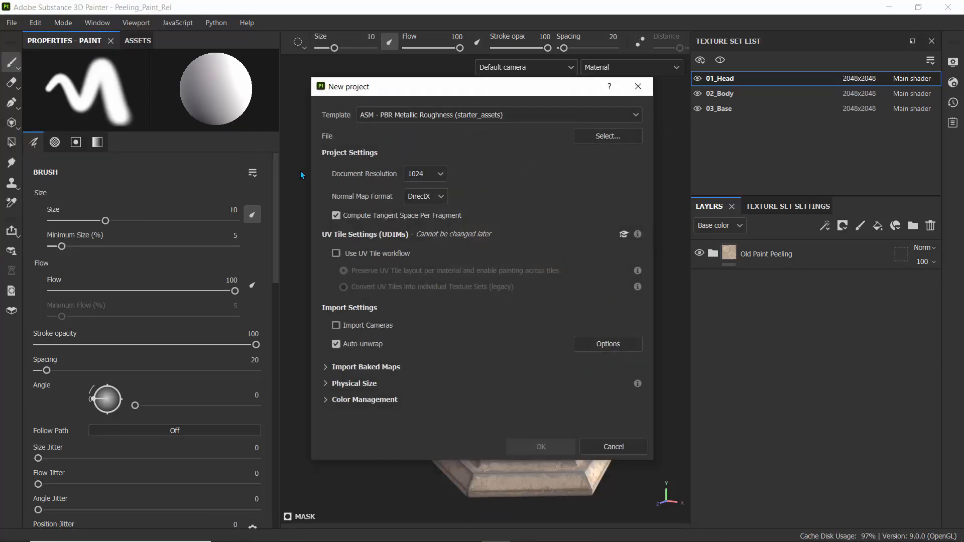
left_click(638, 87)
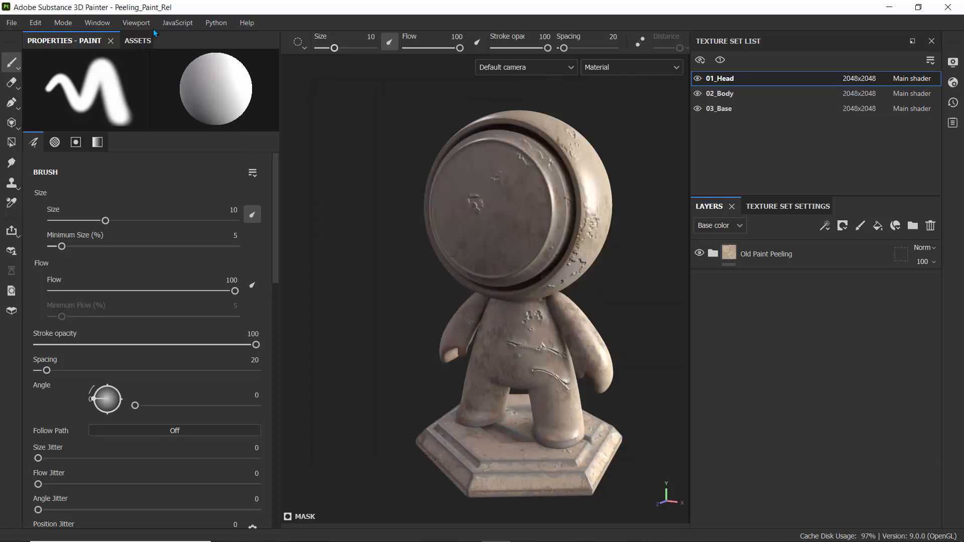
Step: Open the MeetMat sample project from the samples folder
left_click(11, 23)
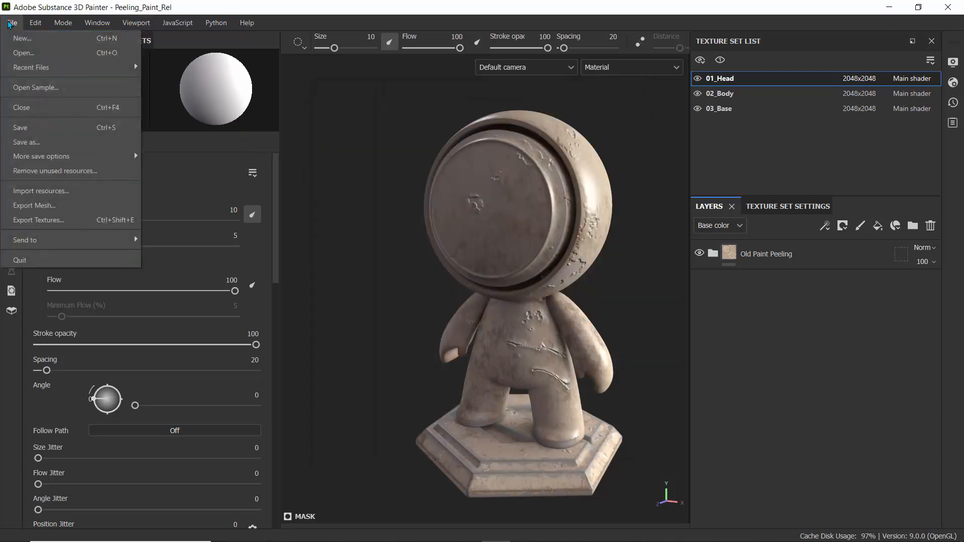
left_click(37, 88)
left_click(445, 296)
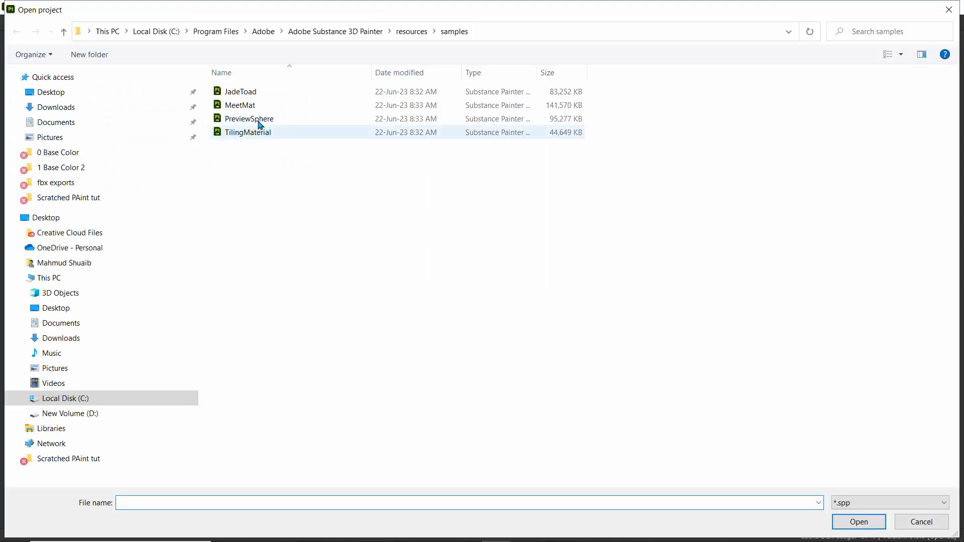
left_click(242, 108)
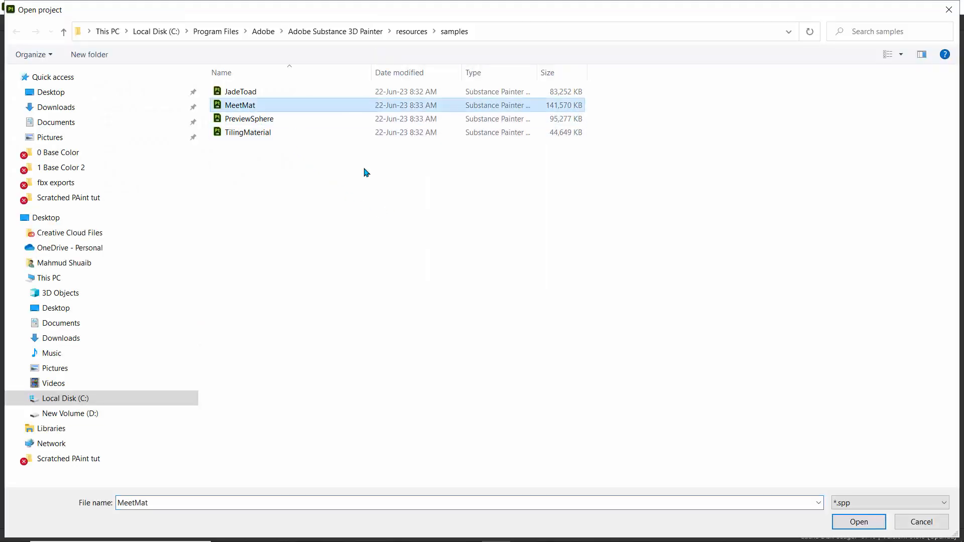
left_click(858, 521)
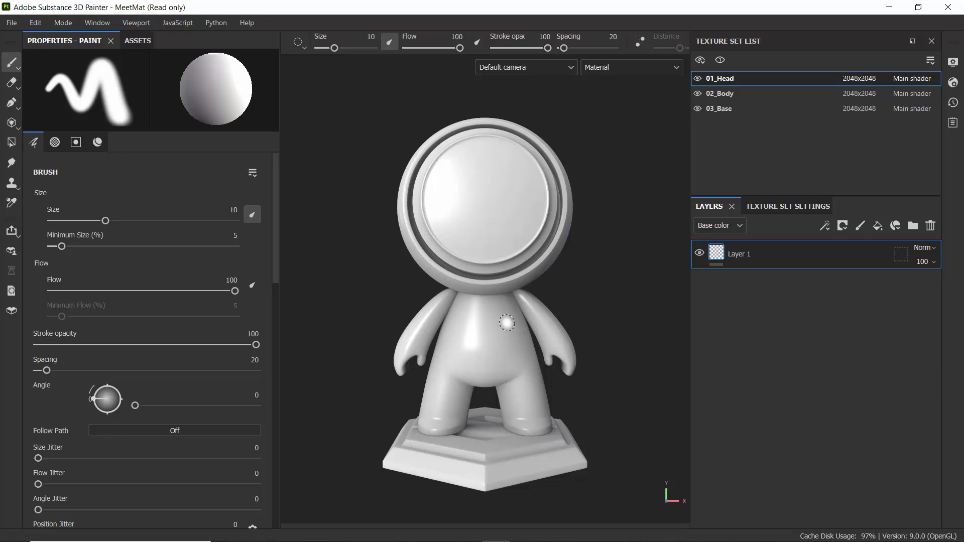
Step: Review the 01_Head texture set's mesh maps and inspect the model from several angles
left_click(798, 207)
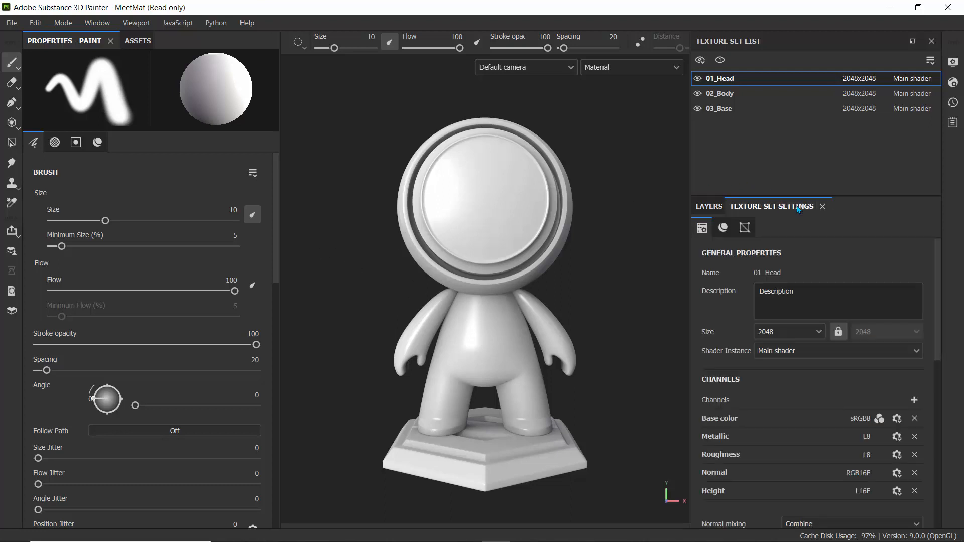
scroll(755, 305, "down", 7)
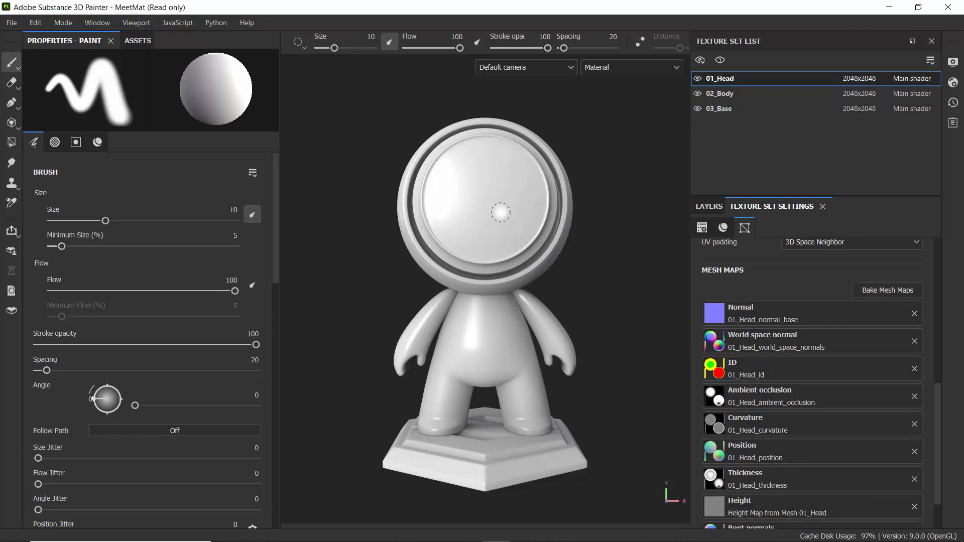
scroll(488, 209, "down", 2)
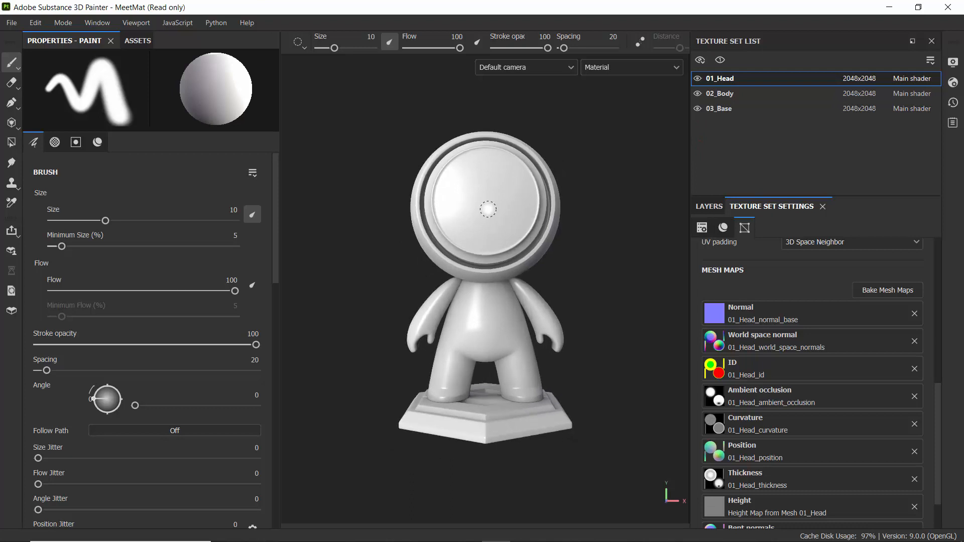
left_click_drag(527, 253, 509, 313, "alt")
scroll(516, 281, "up", 3)
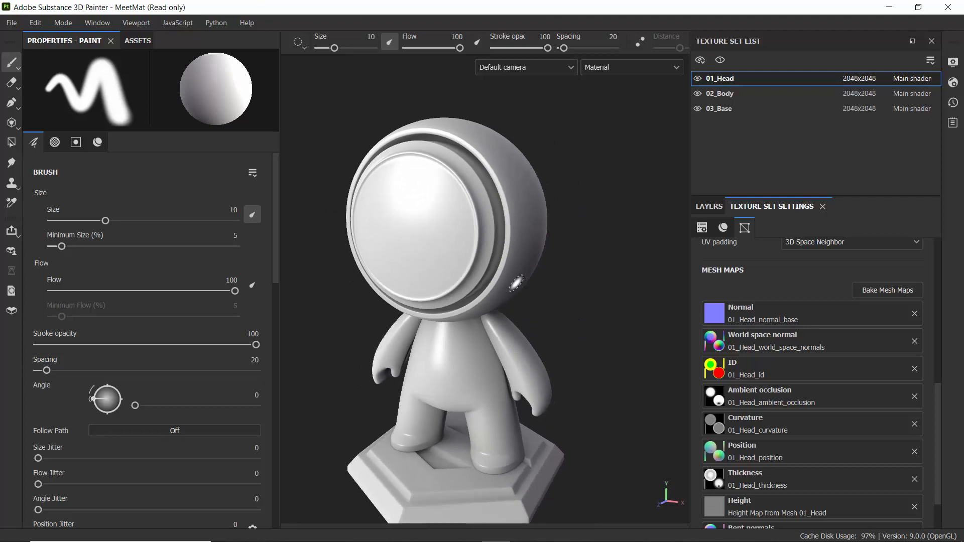
mouse_move(433, 285)
left_mouse_down("alt")
mouse_move(493, 252)
mouse_move(432, 278)
left_mouse_up("alt")
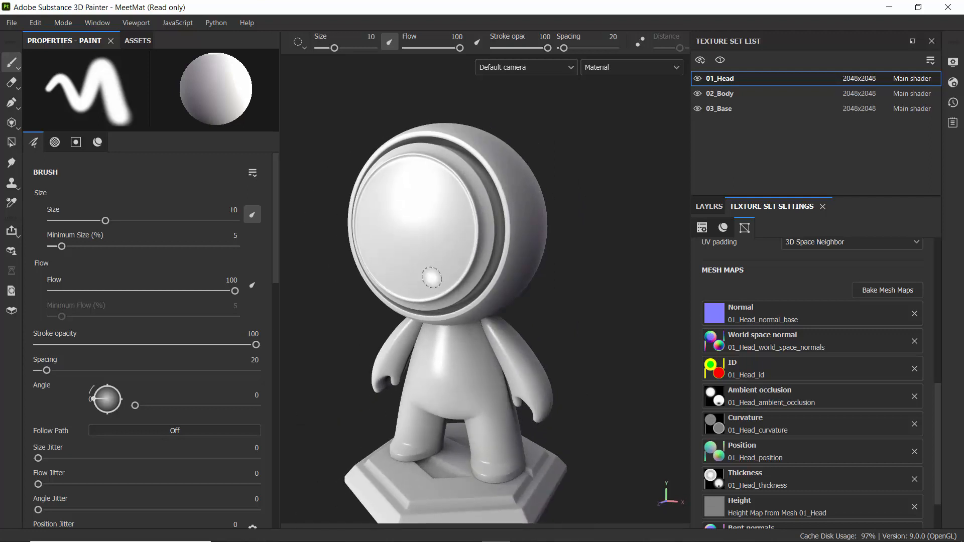
scroll(431, 277, "down", 2)
middle_click_drag(451, 322, 459, 306, "alt")
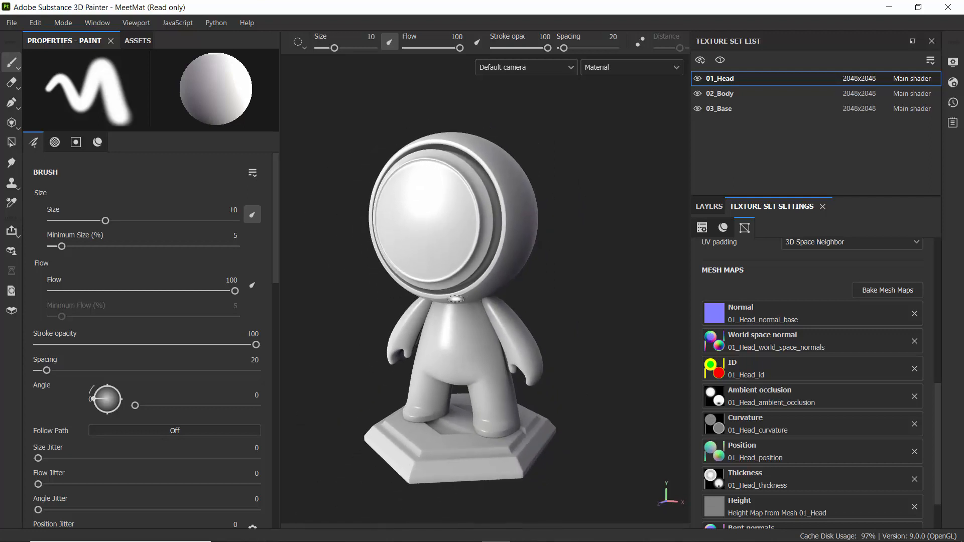
Step: Hide the 03_Base and 02_Body texture sets to isolate the head
left_click(698, 108)
left_click(698, 94)
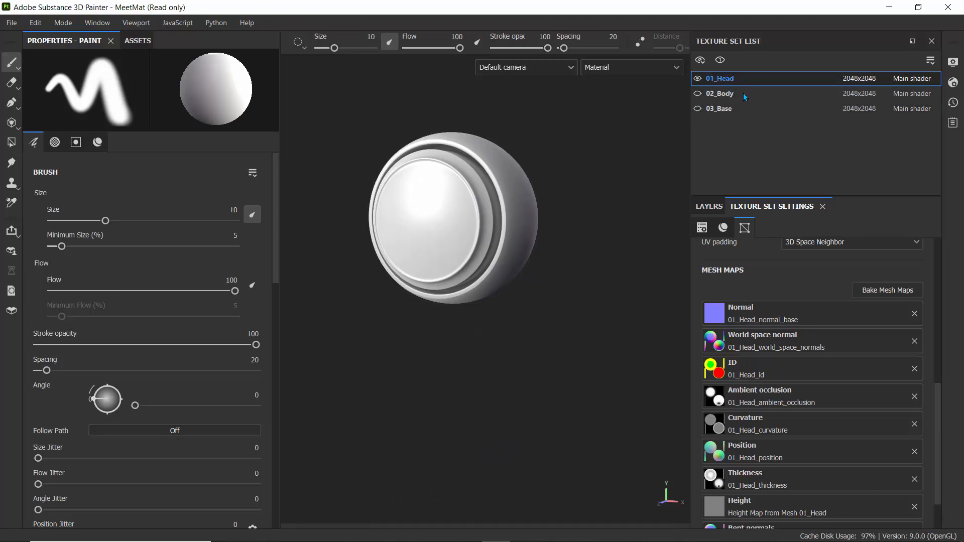
Step: Delete Layer 1 from the 01_Head layer stack and add a folder named Base Color
left_click(716, 206)
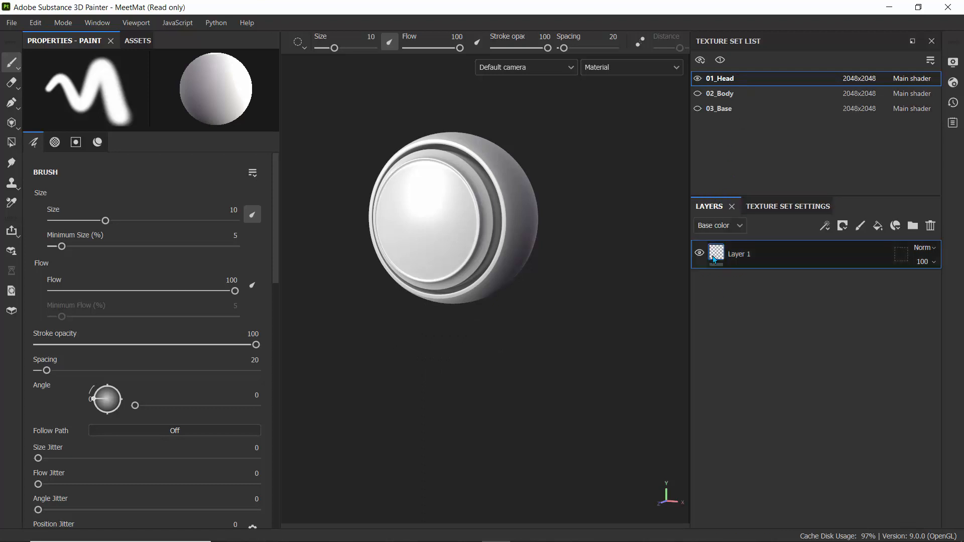
mouse_move(715, 260)
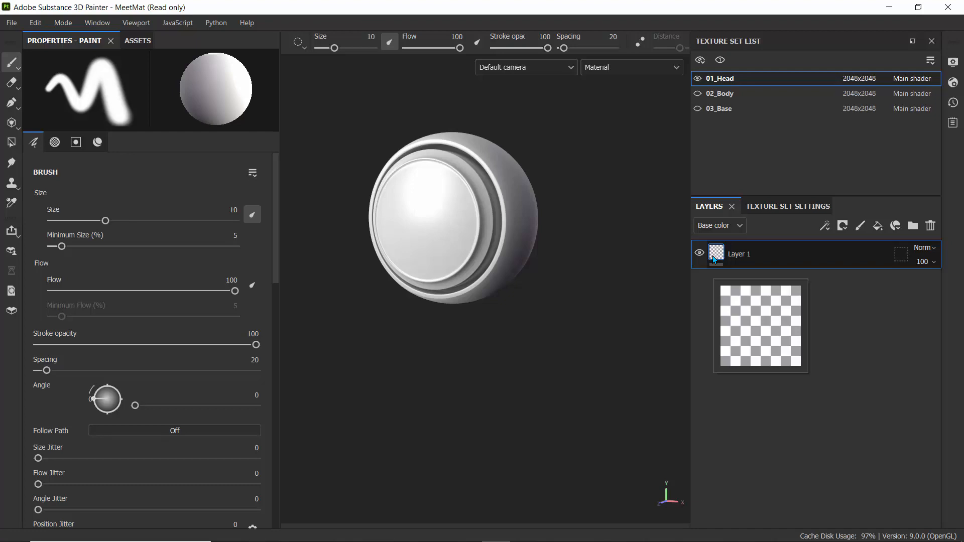
left_click(928, 229)
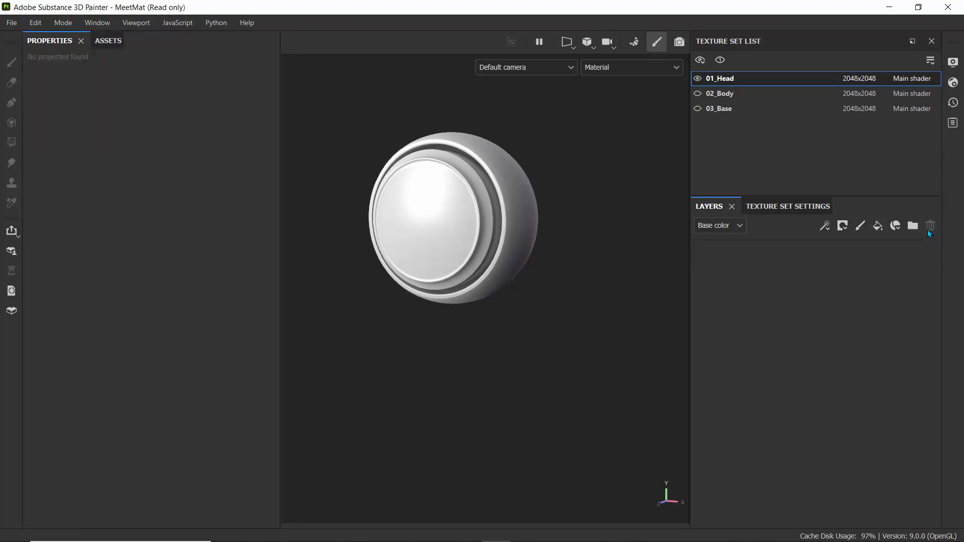
left_click(910, 227)
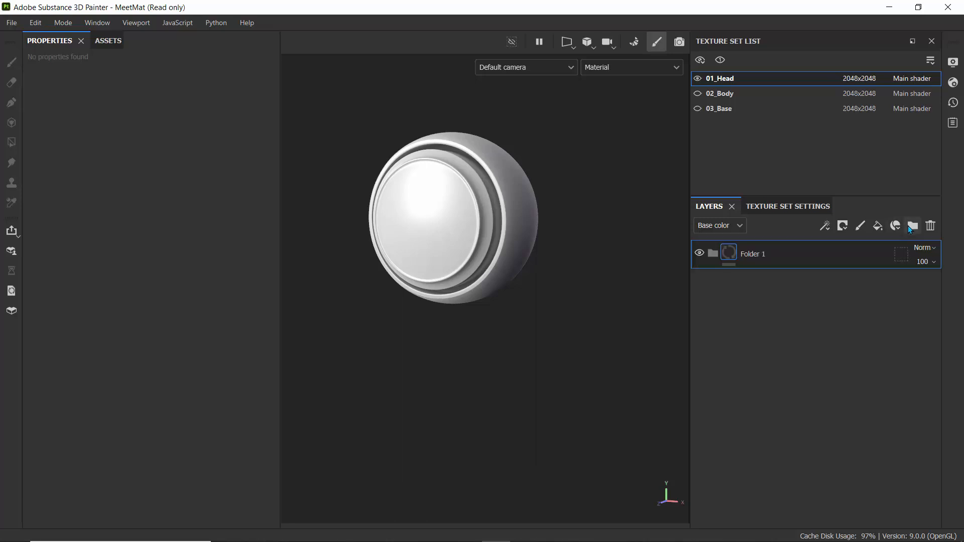
double_click(754, 255)
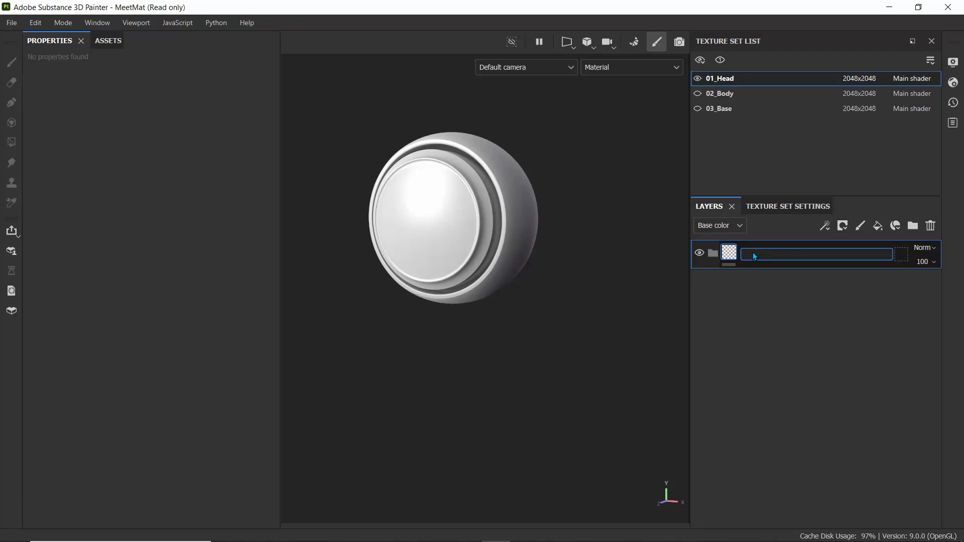
type("Base Color")
key("Return")
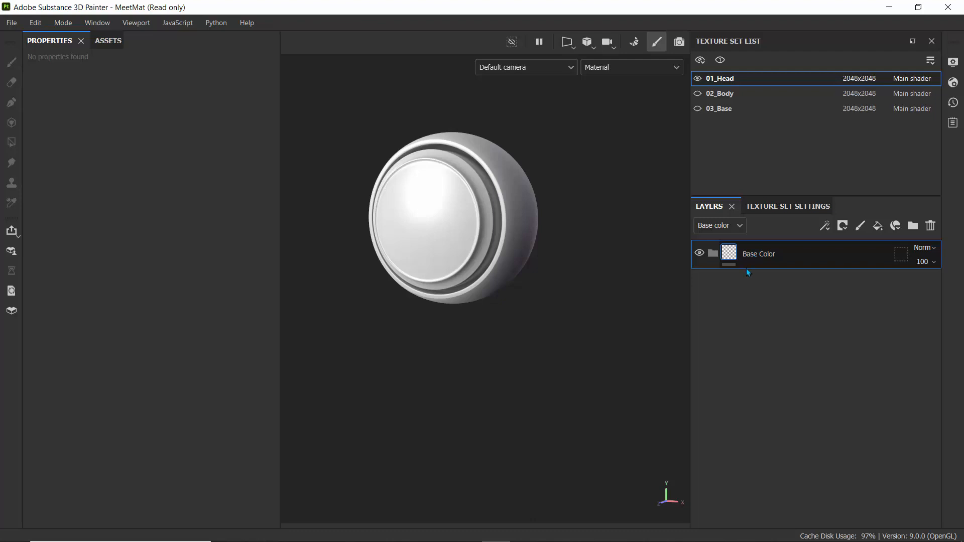
Step: Add two fill effects to the Base Color folder
left_click(825, 226)
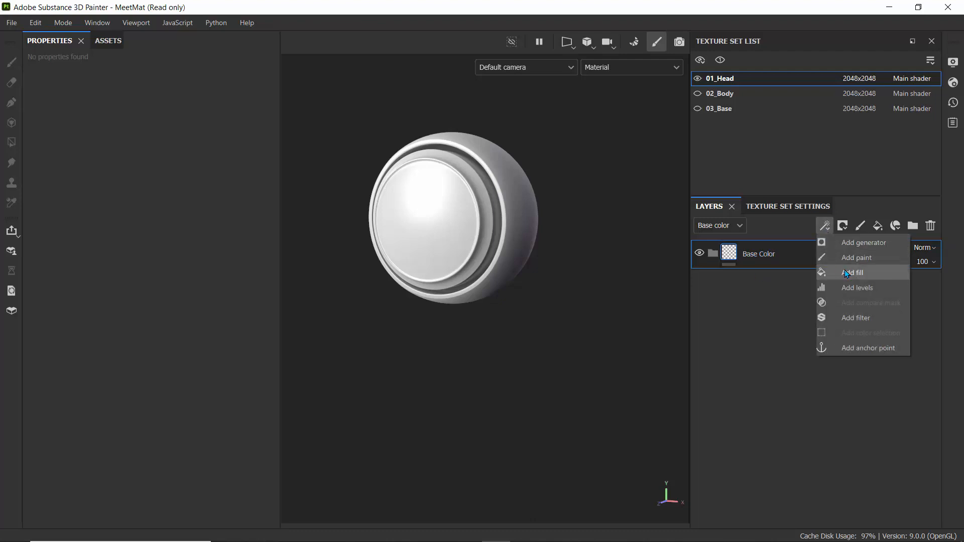
left_click(846, 272)
left_click(824, 227)
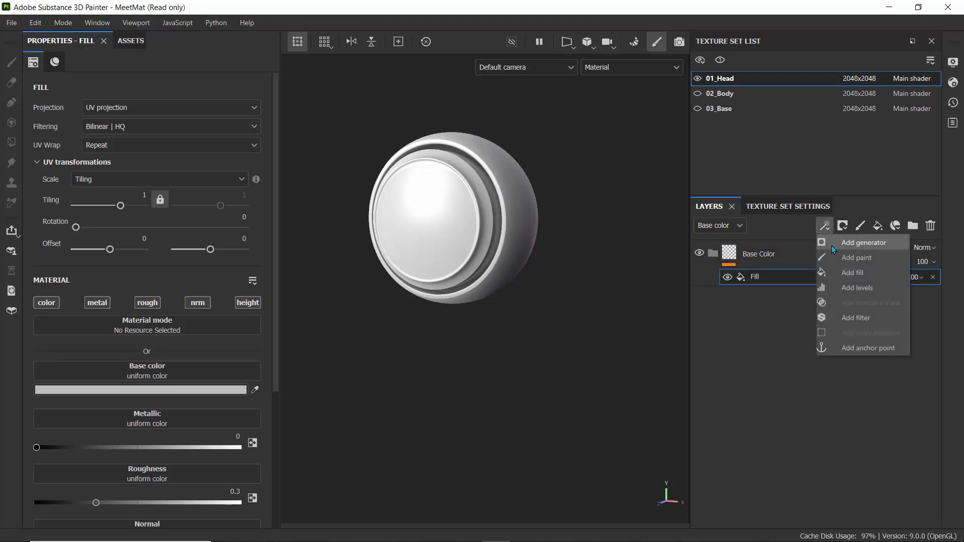
left_click(842, 273)
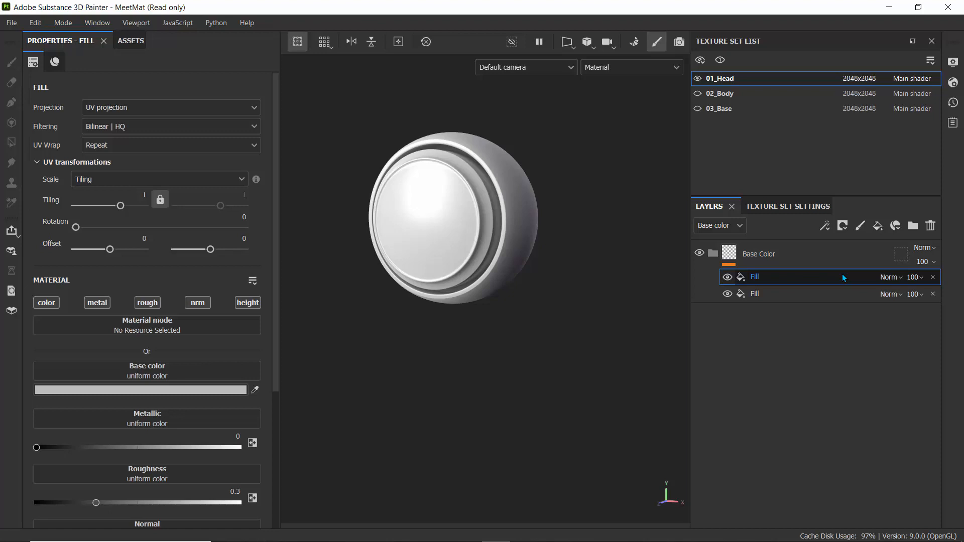
Step: Restrict the lower fill to the color channel and set its base color to the pale pink F3E8E8
left_click(776, 295)
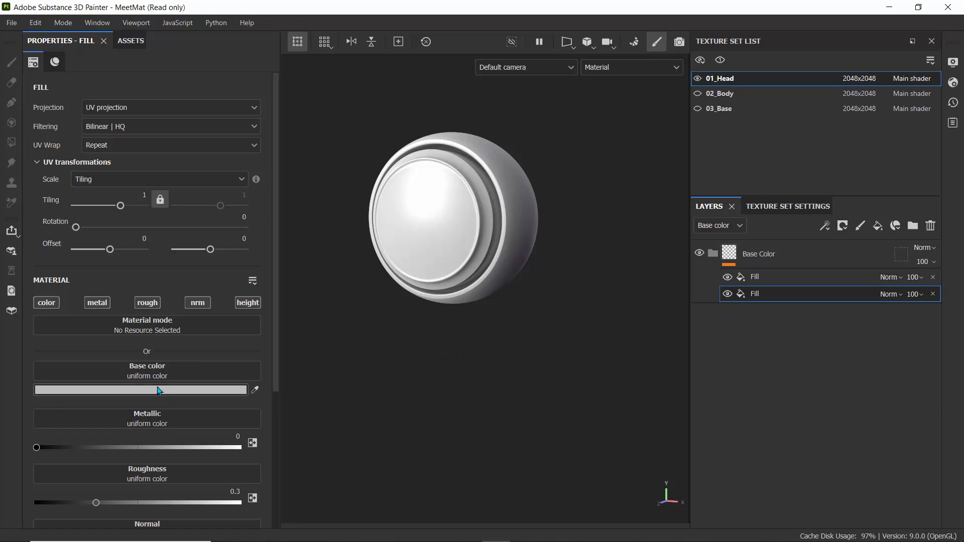
left_click(51, 305)
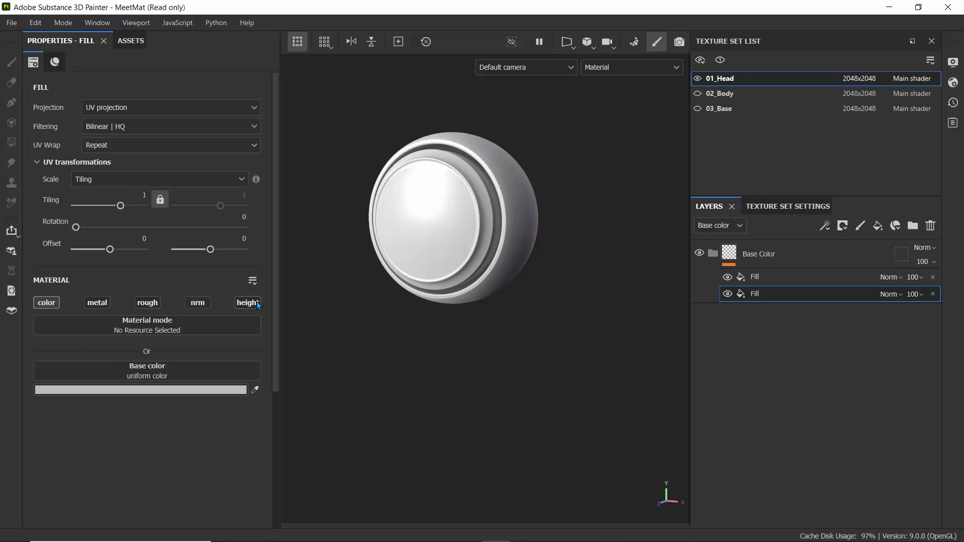
left_click(126, 390)
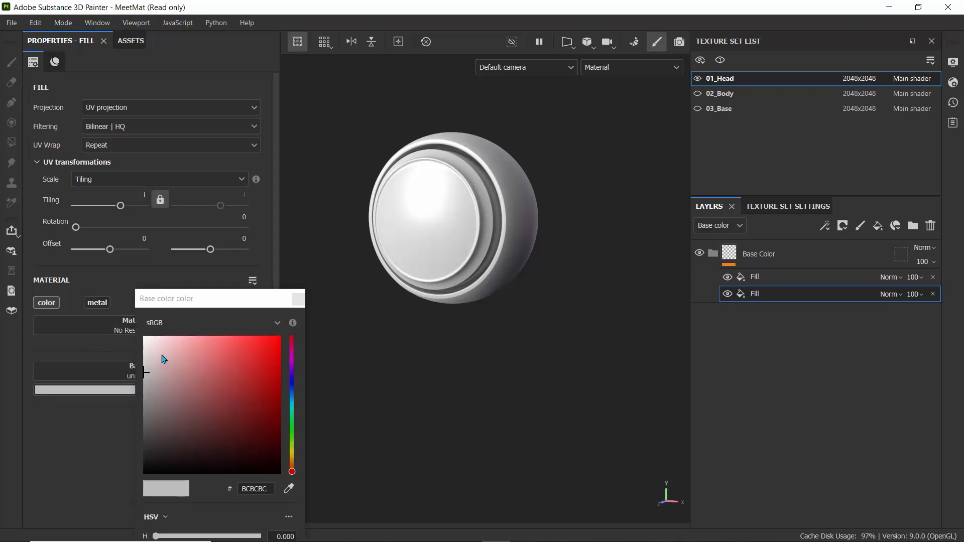
left_click(150, 343)
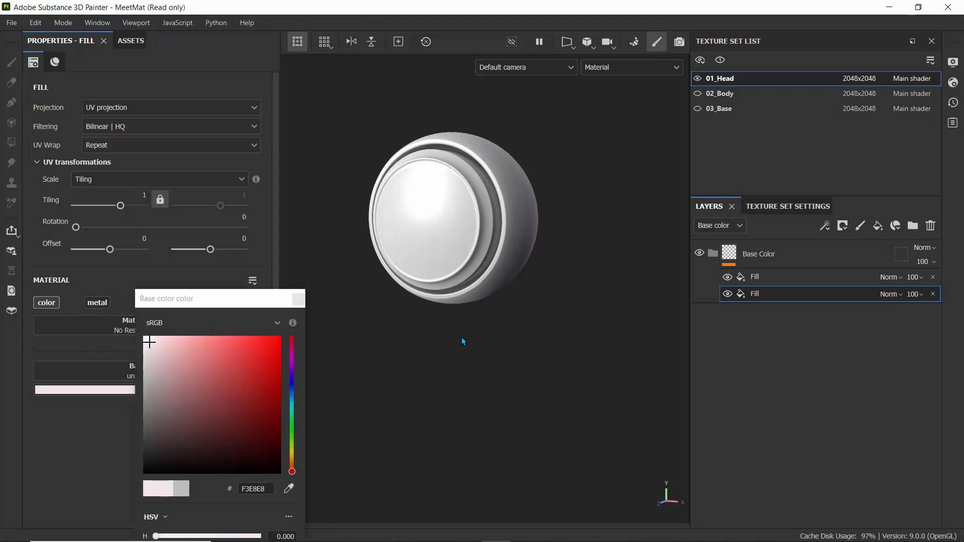
Step: Hide the upper fill and adjust the lower fill's base color to the warm off-white EFE7E4, trying red E55454 on the way
left_click(727, 278)
scroll(508, 247, "up", 4)
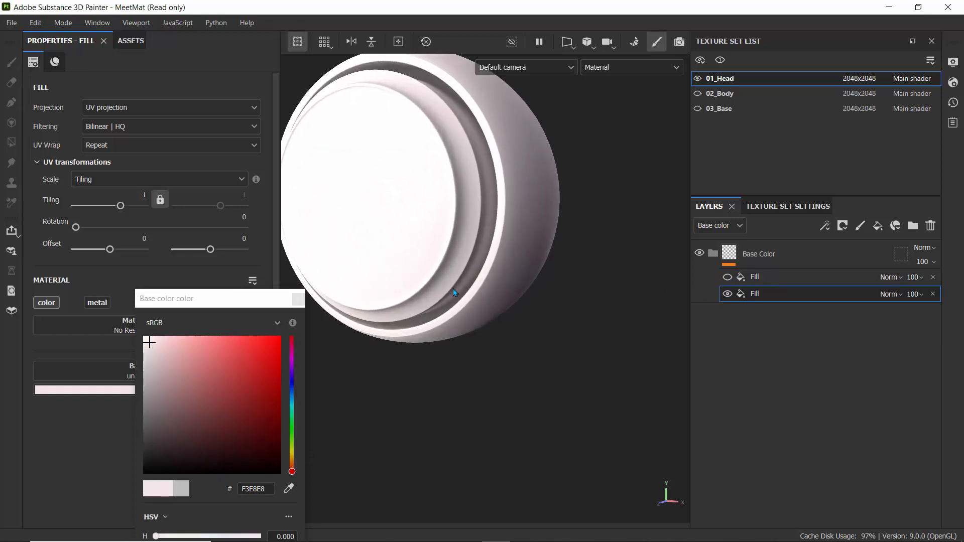
left_click_drag(173, 394, 230, 349)
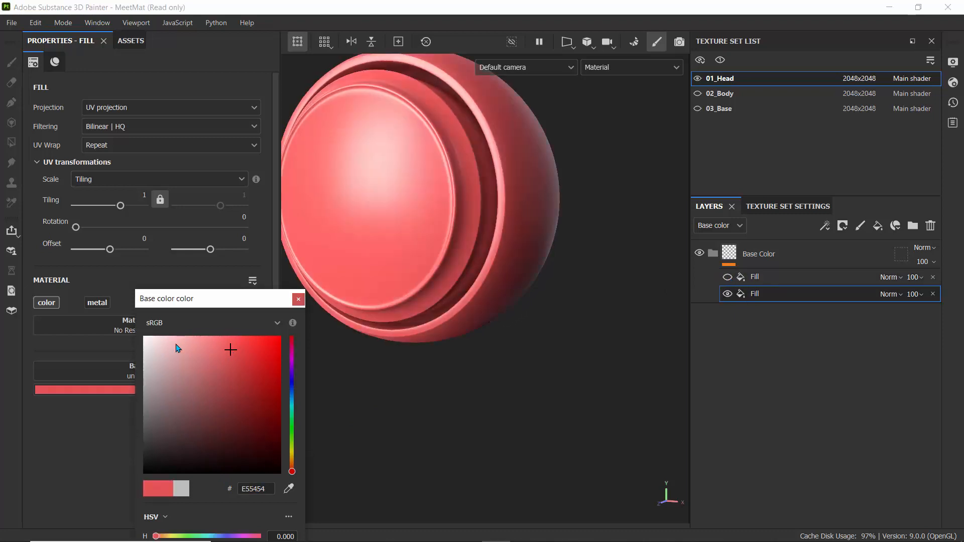
left_click(150, 344)
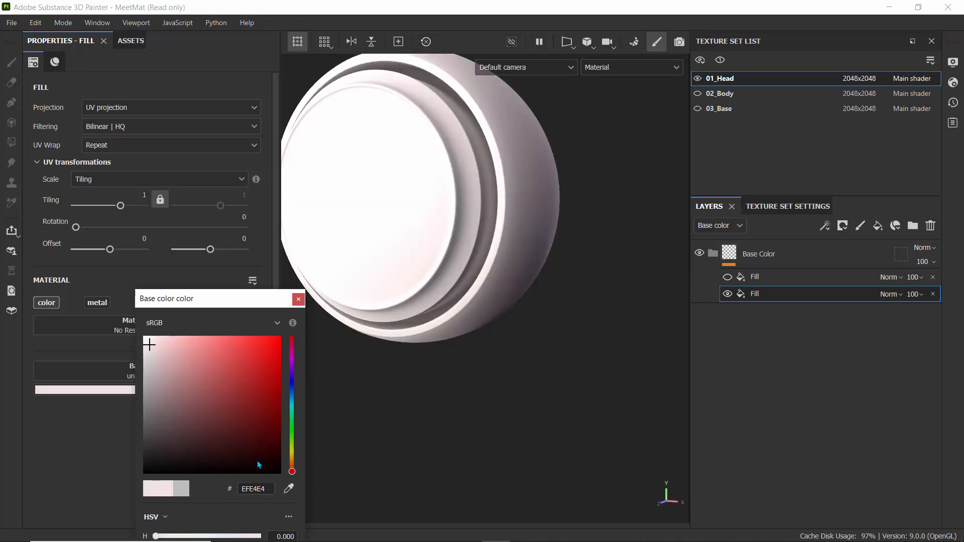
left_click_drag(292, 464, 293, 467)
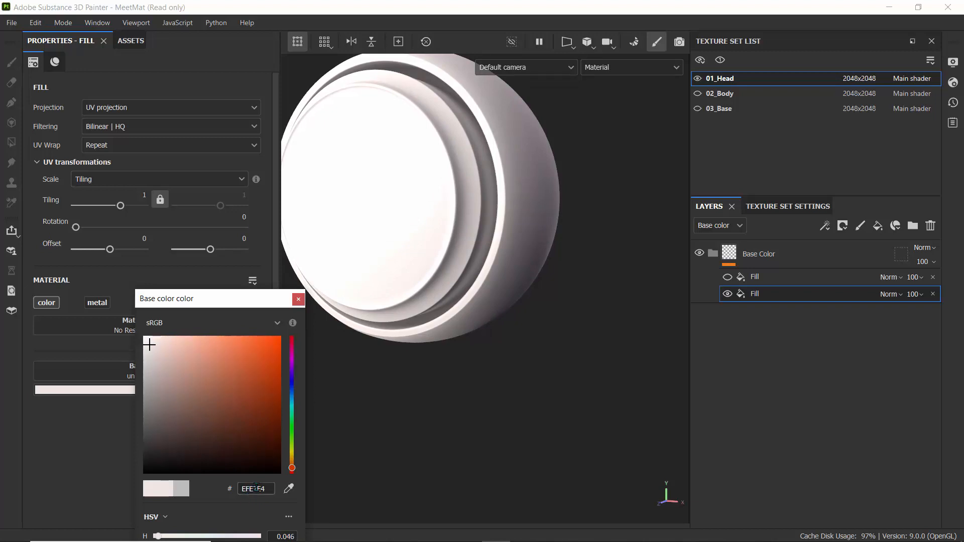
left_click(670, 429)
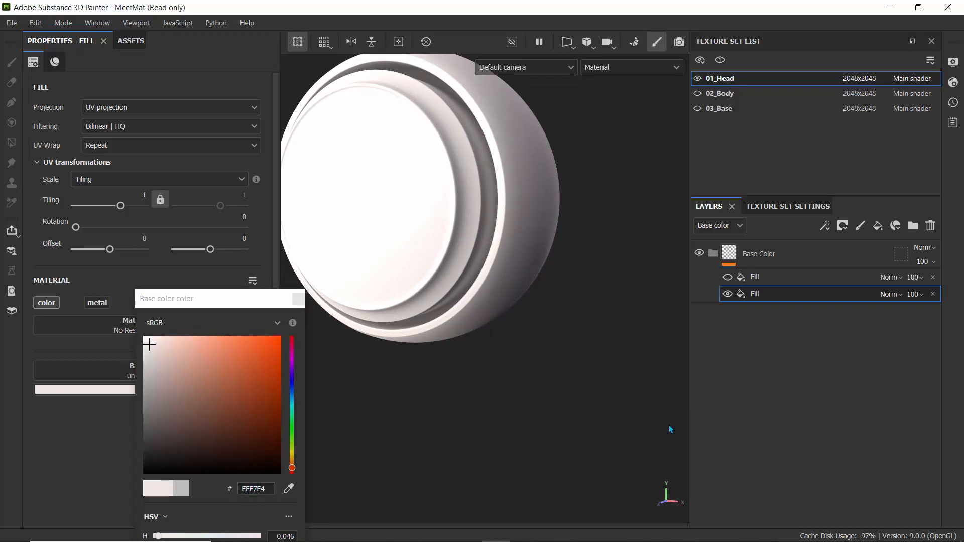
Step: Select the upper fill and make it visible again, toggling its visibility to compare it with the lower fill
left_click(761, 277)
left_click(727, 278)
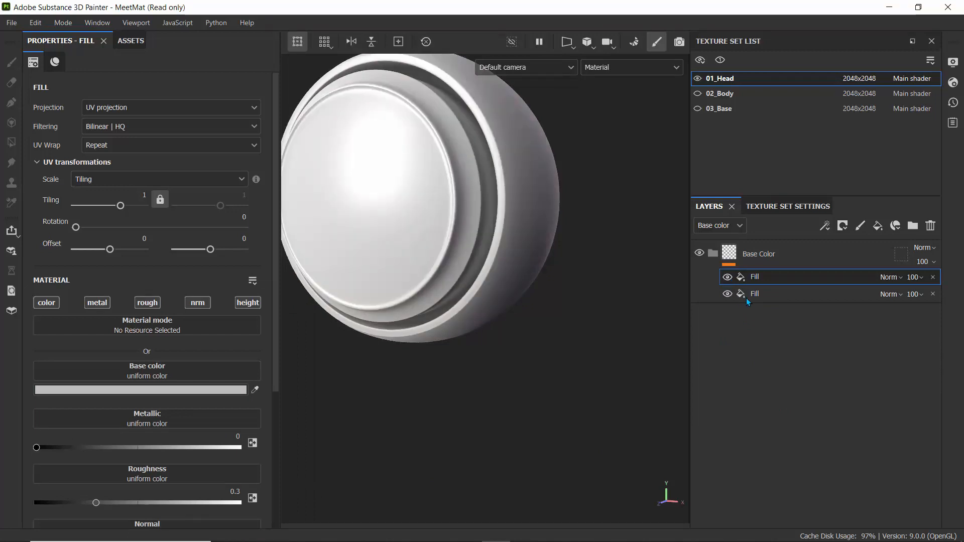
left_click(729, 279)
left_click(729, 280)
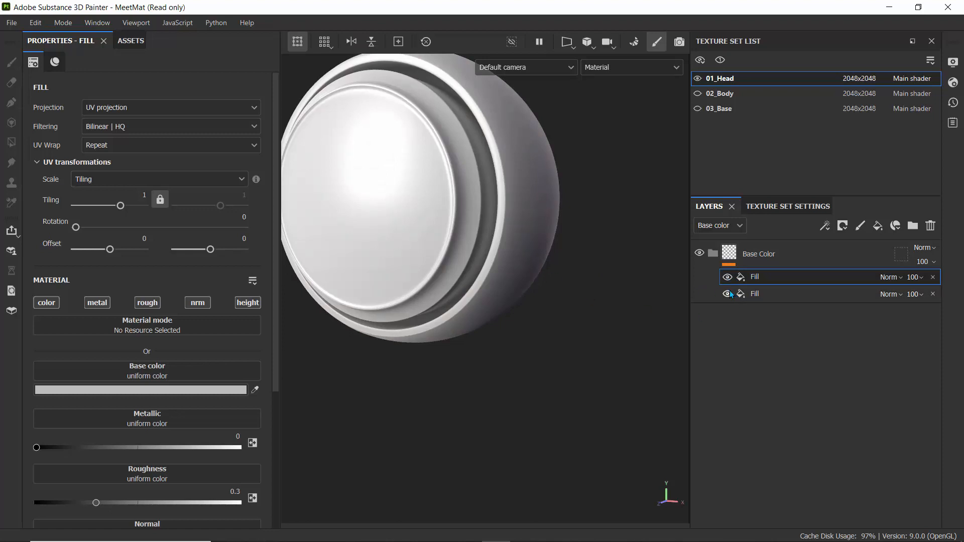
Step: Set the upper fill's opacity to 50 and restrict it to the color channel
left_click(914, 277)
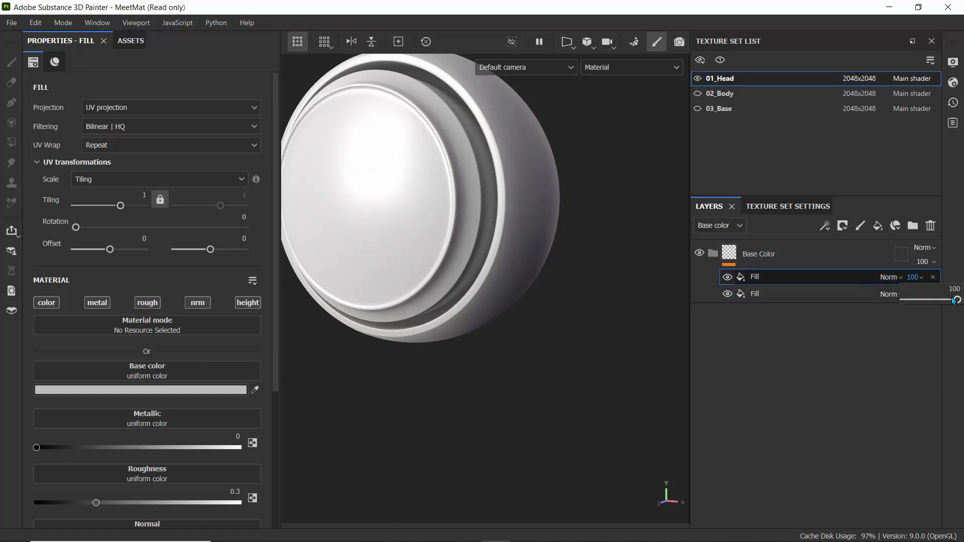
mouse_move(957, 300)
left_mouse_down()
mouse_move(884, 300)
mouse_move(954, 299)
mouse_move(904, 300)
mouse_move(933, 293)
left_mouse_up()
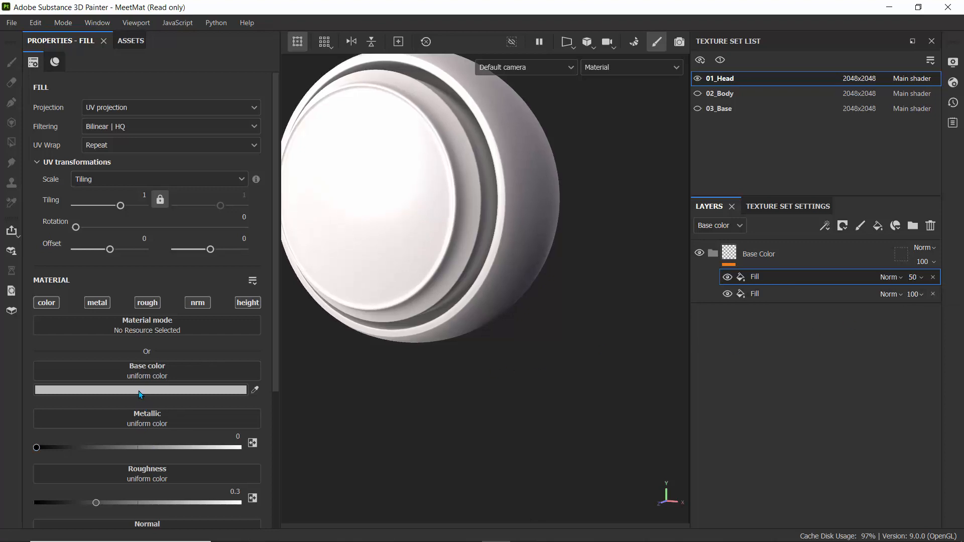
left_click(47, 302)
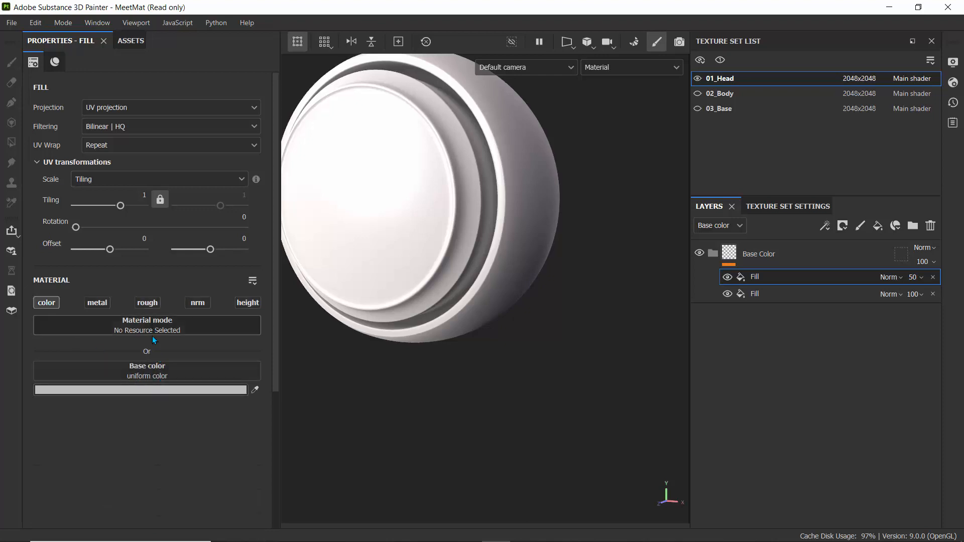
Step: Set the upper fill's base color to the pale cream ECE0CD, picking the lightness first and shifting the hue to orange
left_click(156, 395)
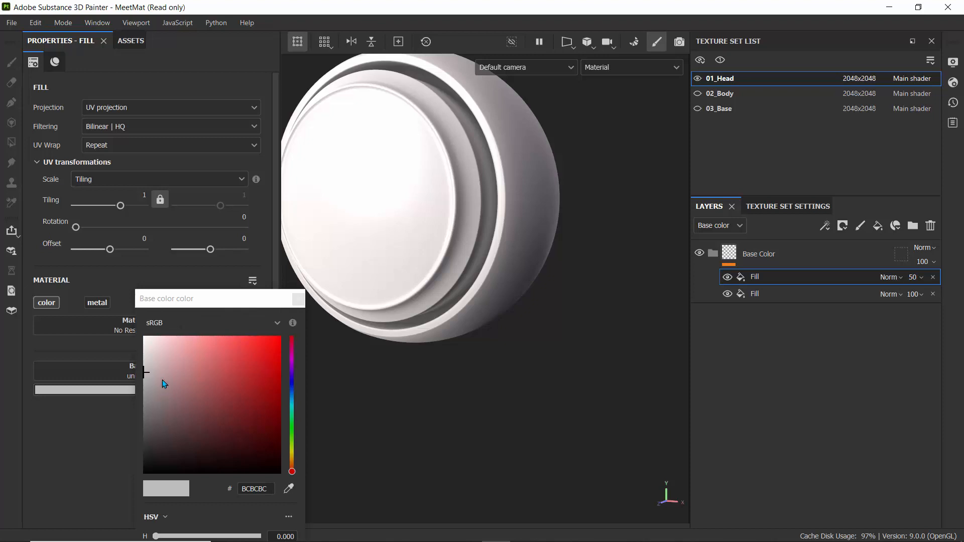
left_click(161, 345)
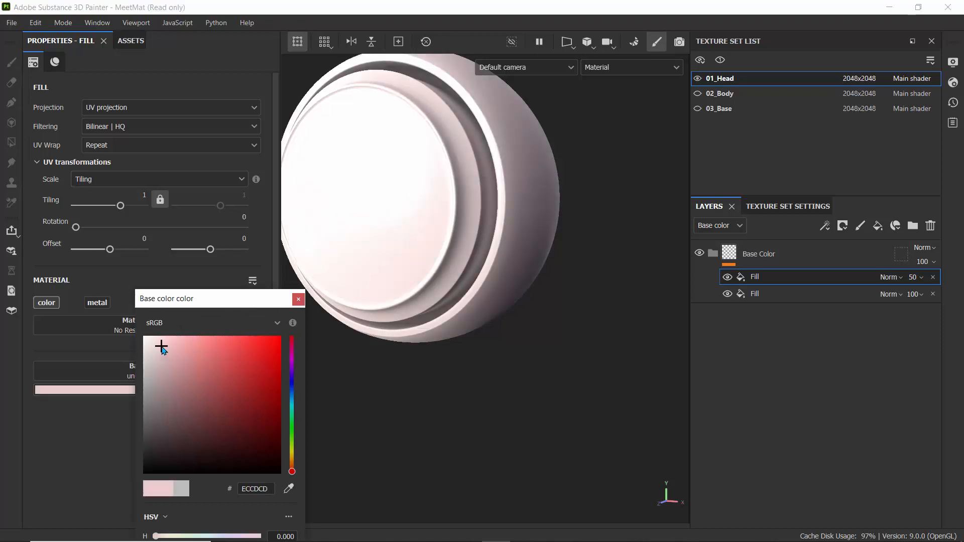
left_click(293, 461)
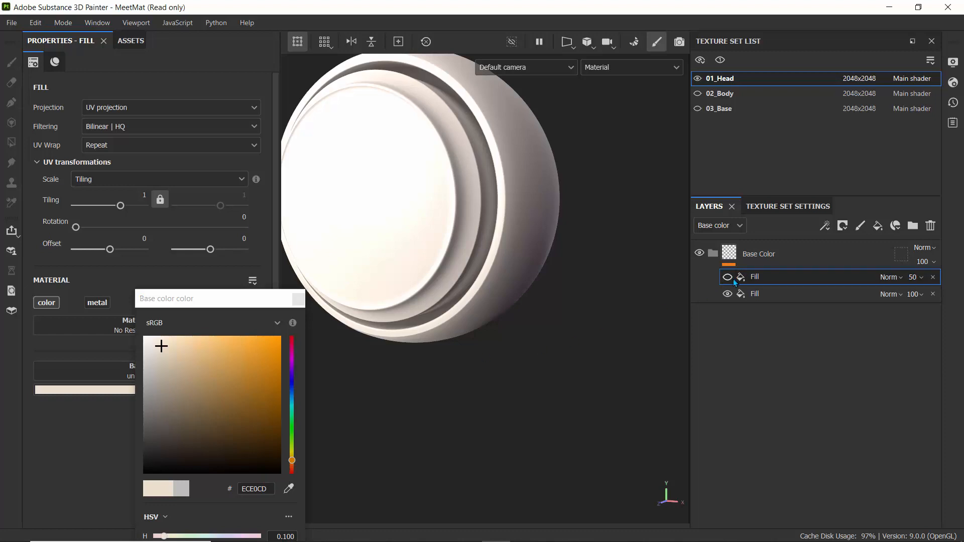
left_click(297, 299)
scroll(364, 293, "down", 2)
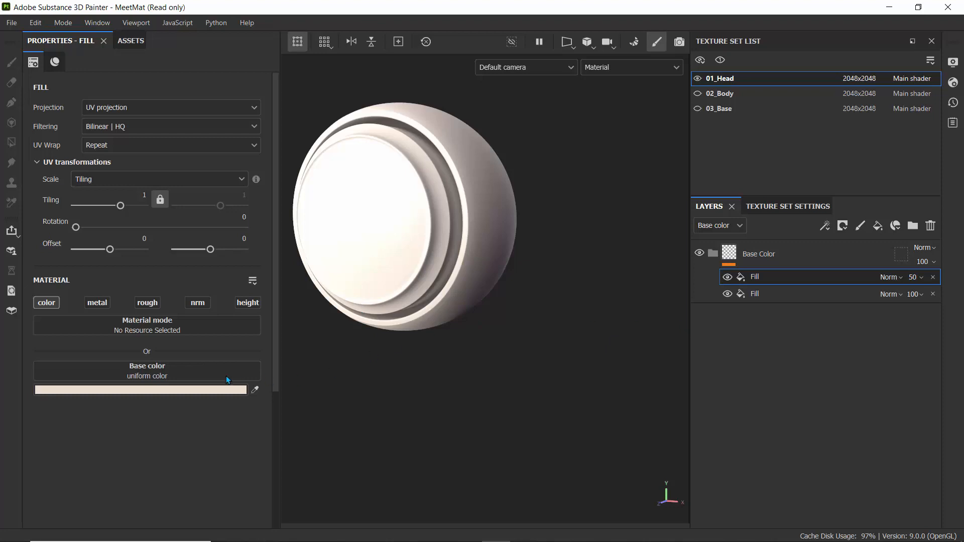
left_click(166, 389)
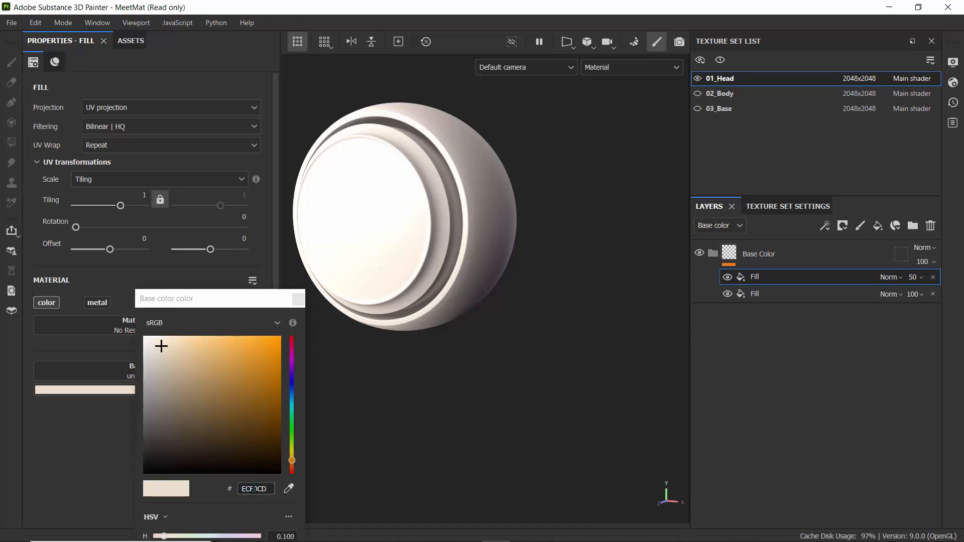
left_click(304, 300)
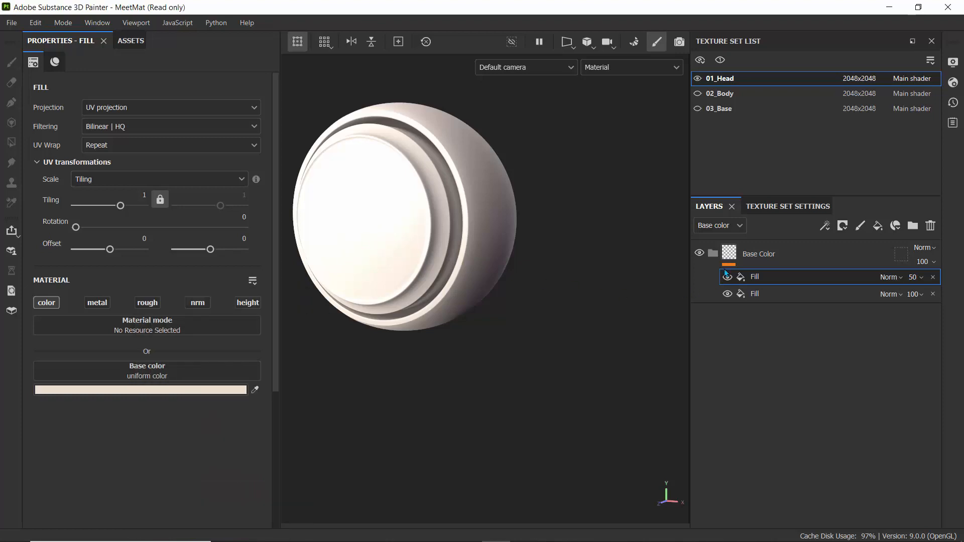
left_click(728, 251)
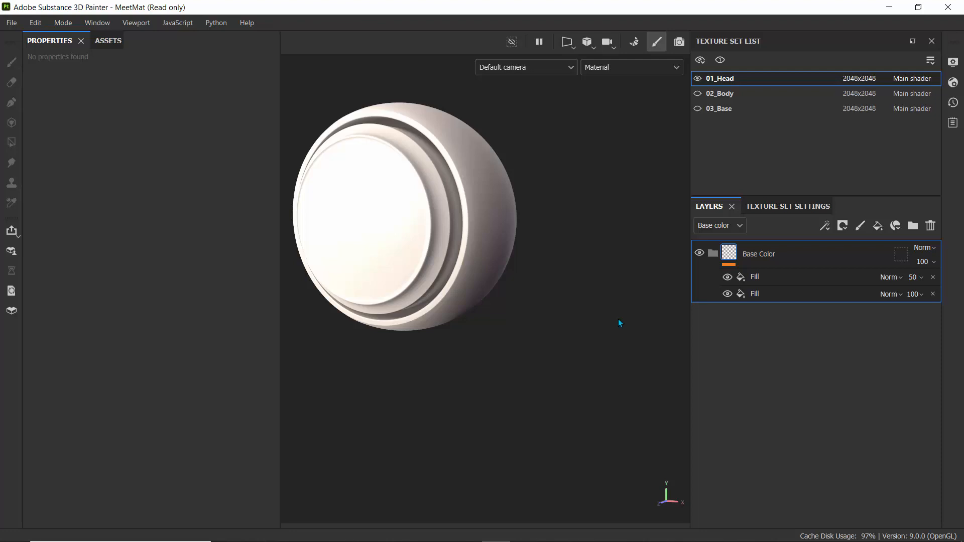
left_click(878, 225)
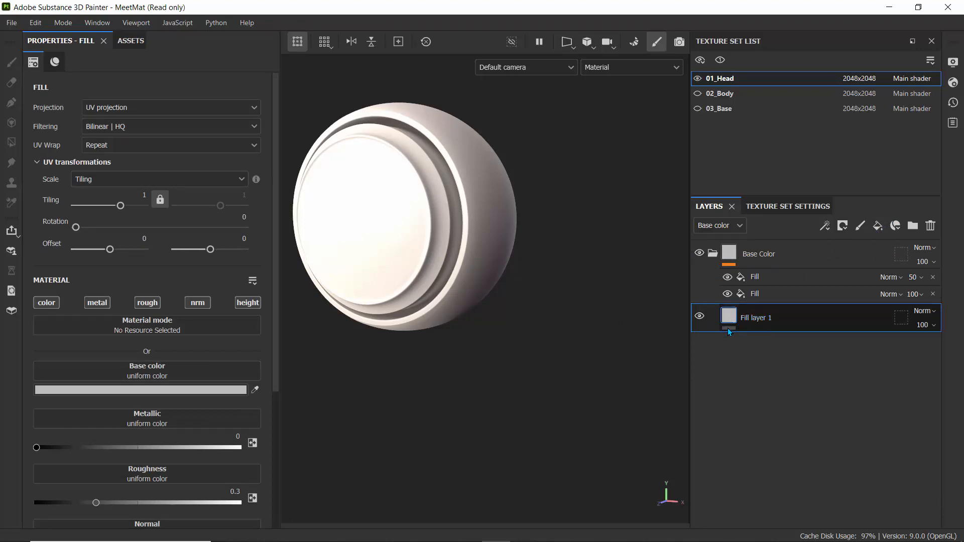
left_click(932, 224)
left_click(733, 259)
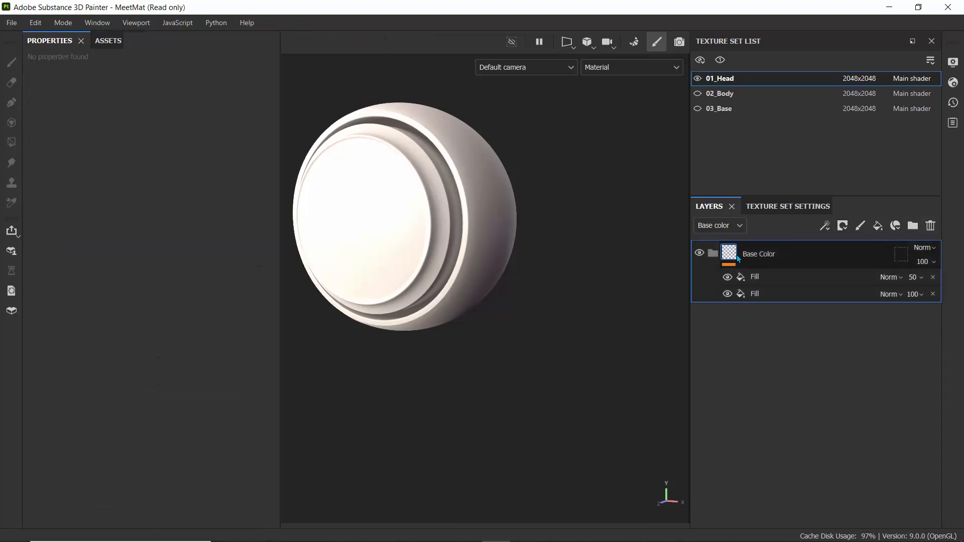
left_click(877, 226)
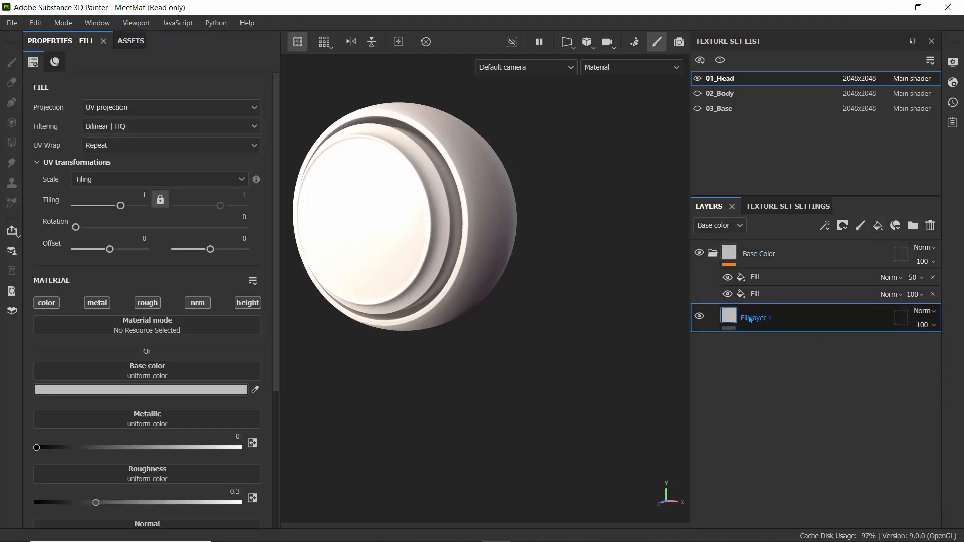
left_click_drag(750, 319, 754, 293)
mouse_move(739, 316)
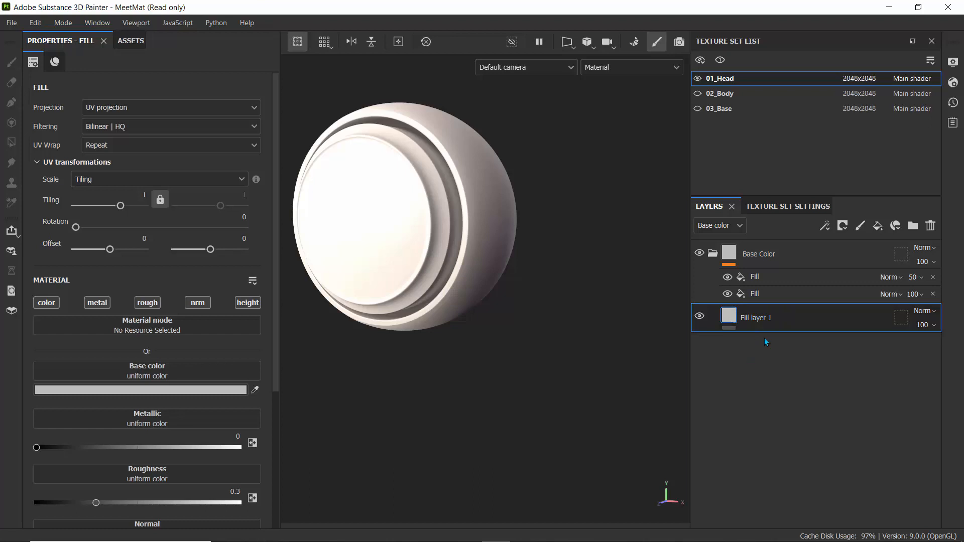
left_click(931, 226)
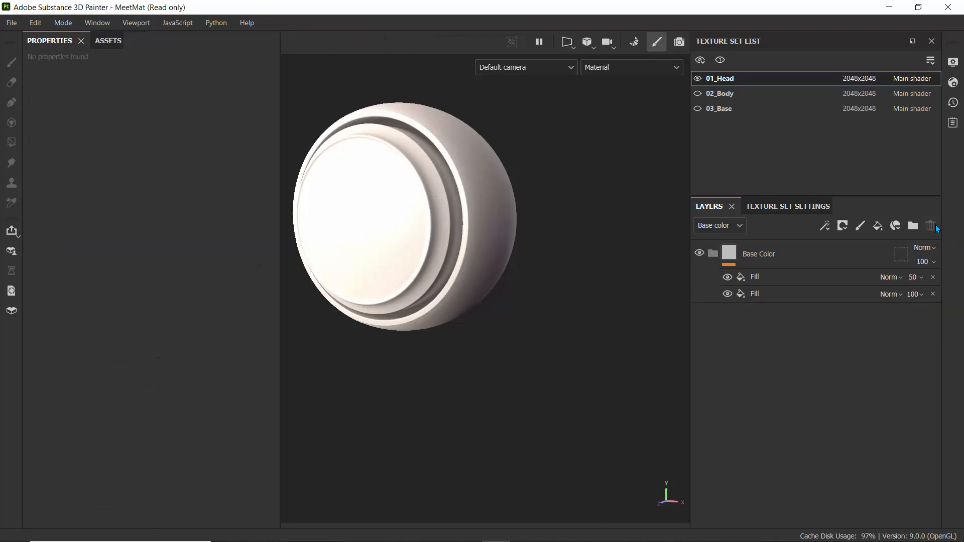
Step: Add a new fill layer above the Base Color folder, outside of it, and keep it selected
left_click(766, 275)
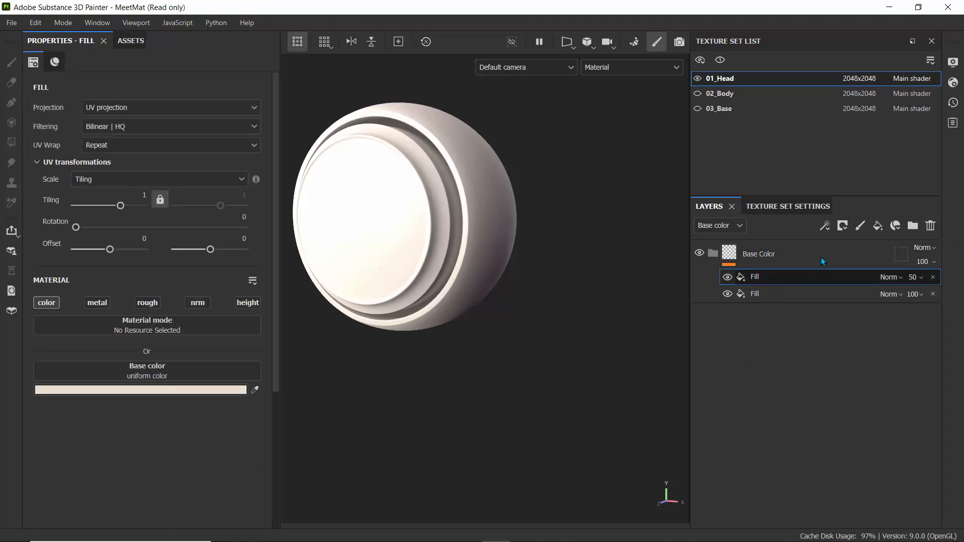
left_click(878, 224)
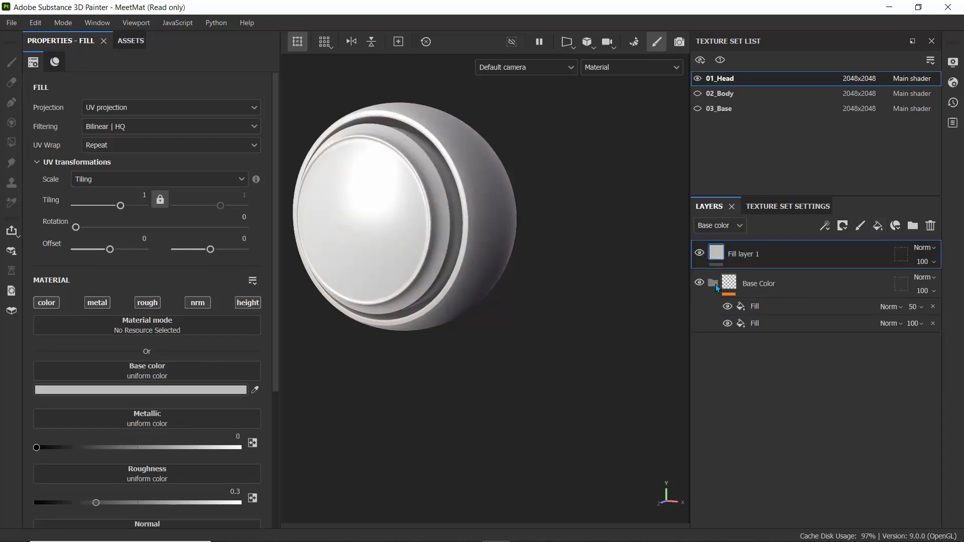
left_click(747, 289)
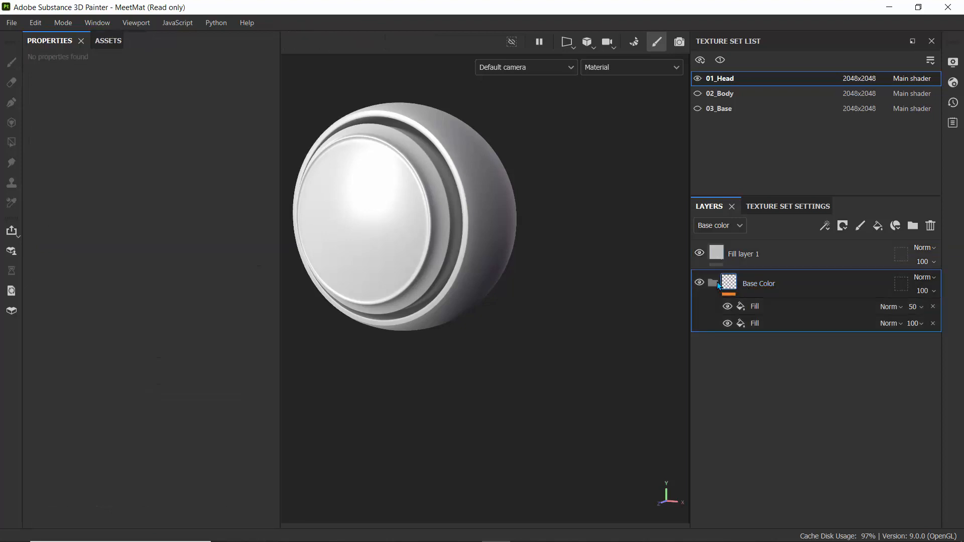
left_click(726, 257)
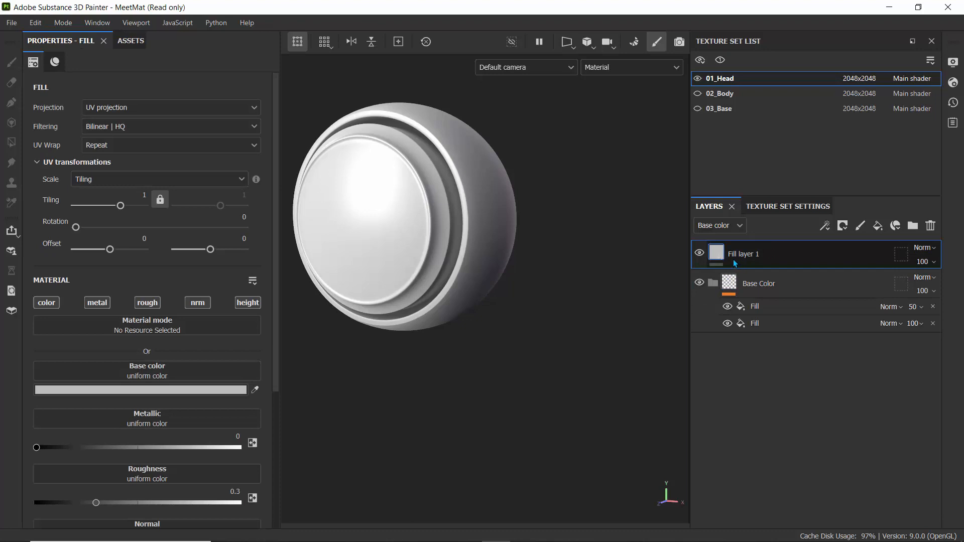
left_click(843, 226)
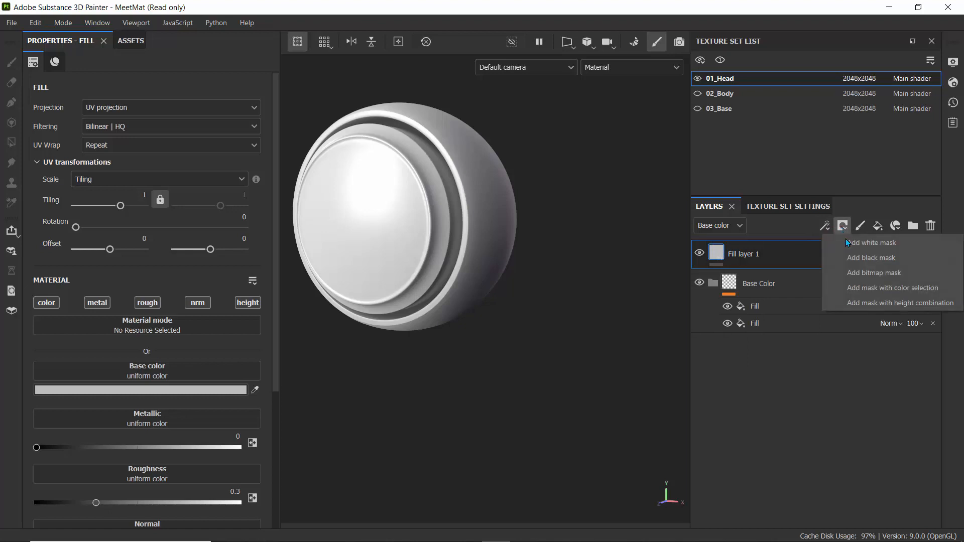
left_click(722, 257)
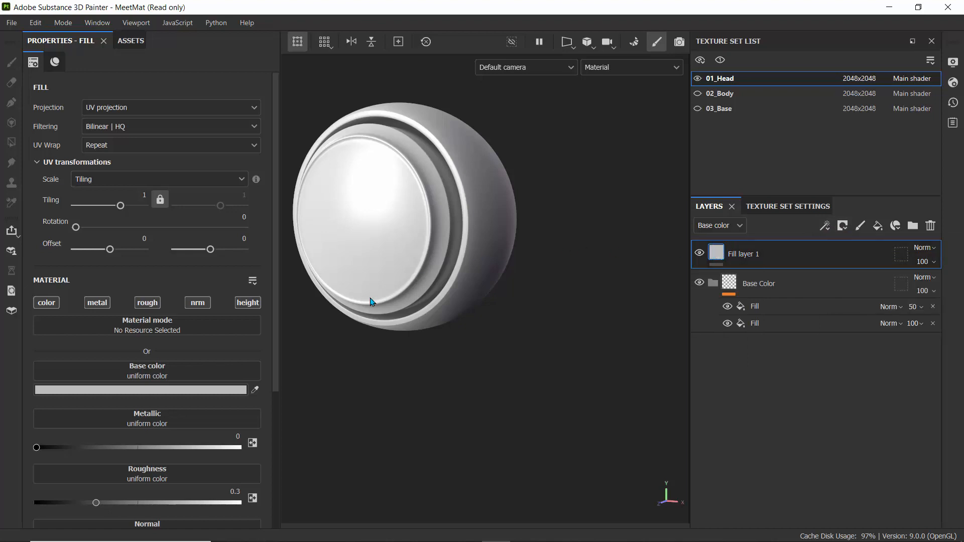
Step: Set the new fill layer's base color to the sandy beige CBB68E, trying darker tans such as BDA87F and B19663 on the way
left_click(203, 389)
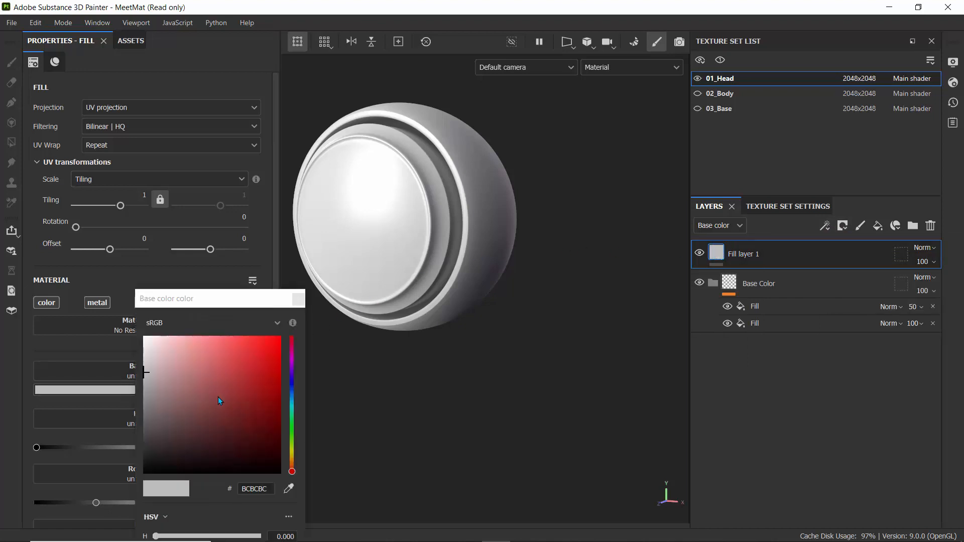
left_click(292, 460)
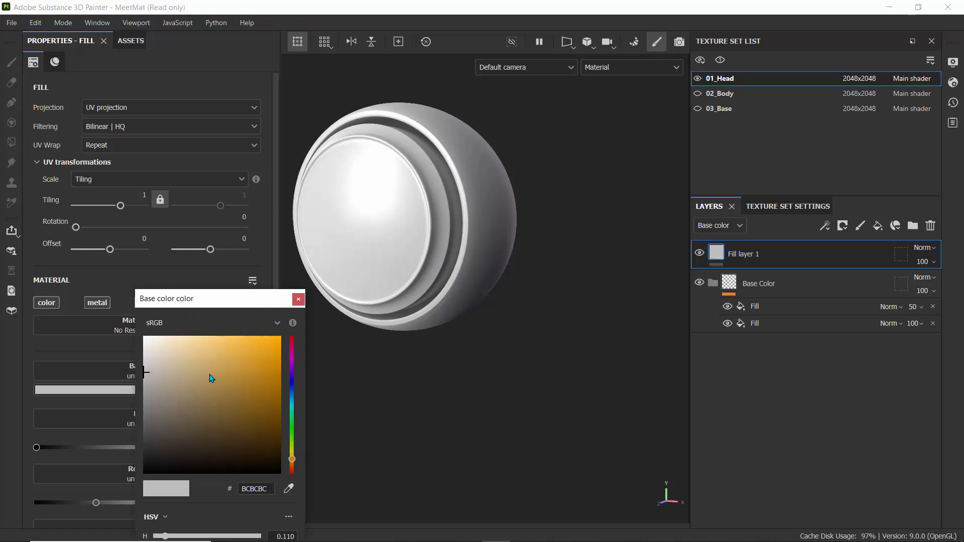
left_click(199, 358)
left_click(189, 372)
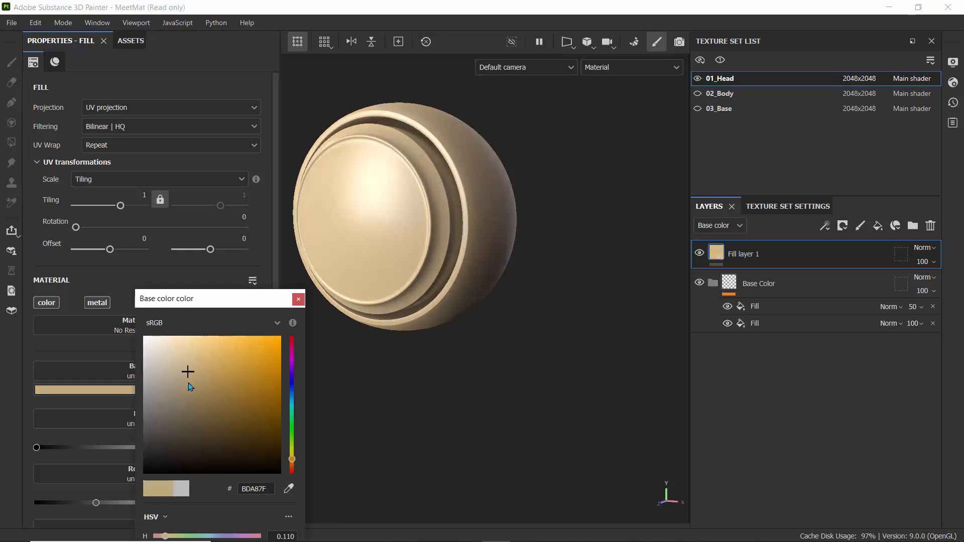
left_click(196, 387)
left_click(203, 378)
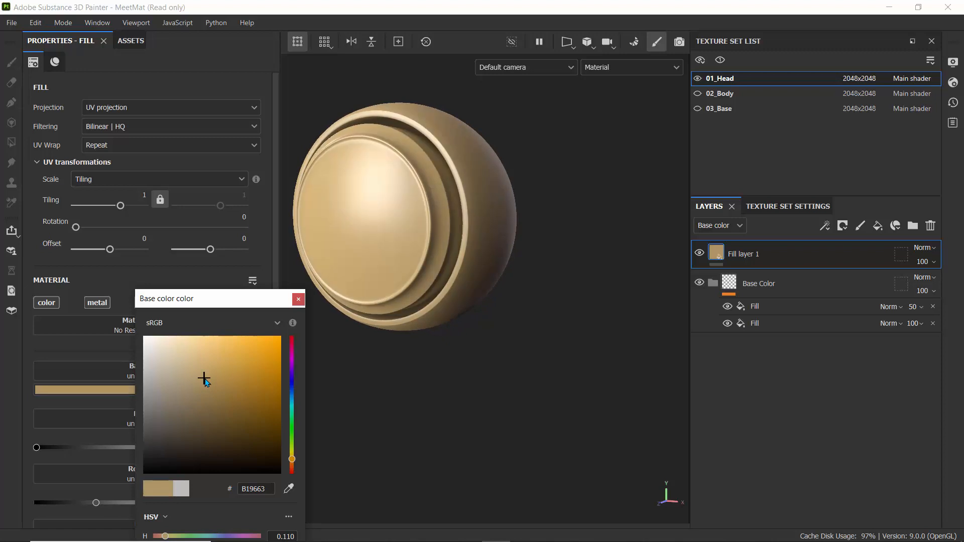
left_click(184, 364)
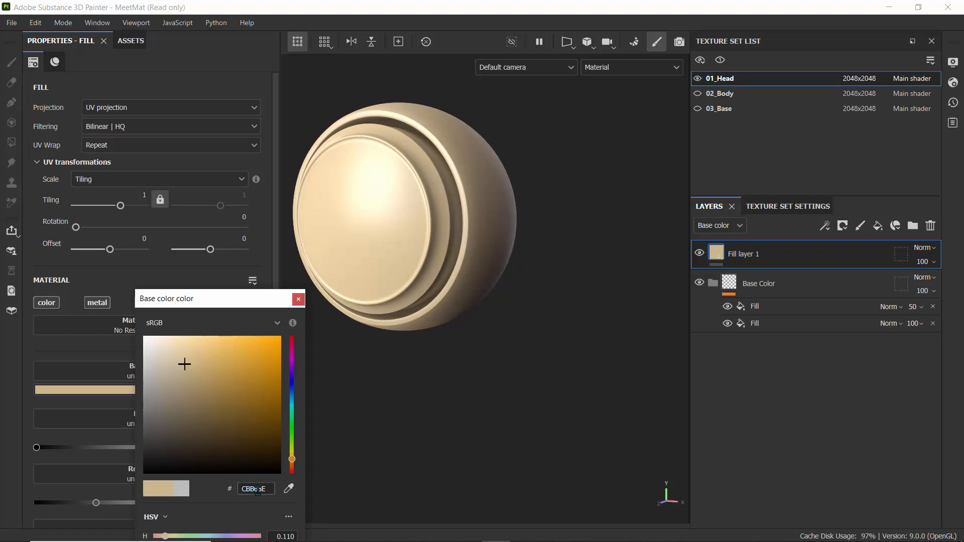
left_click(605, 347)
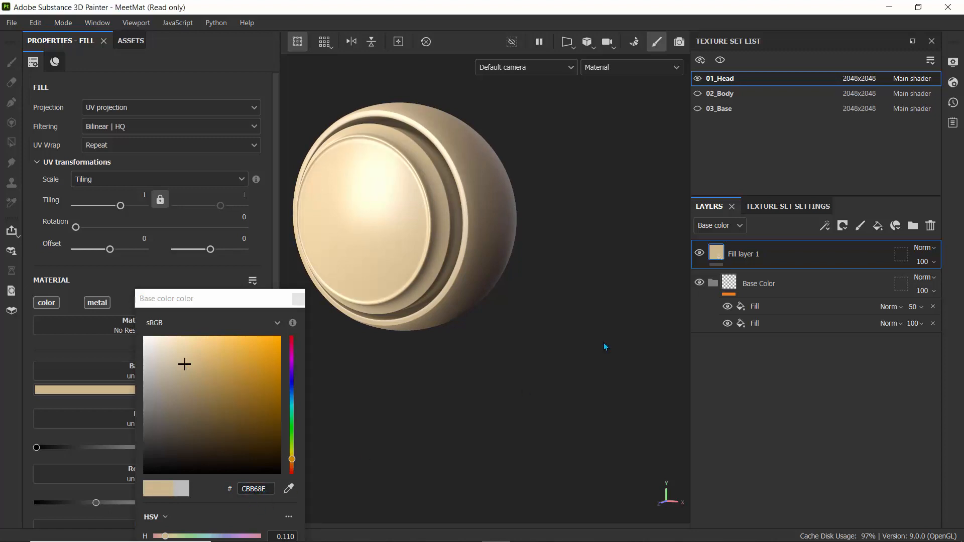
Step: Add a black mask to the beige fill layer and apply the Dripping Rust generator to that mask
left_click(842, 226)
left_click(866, 256)
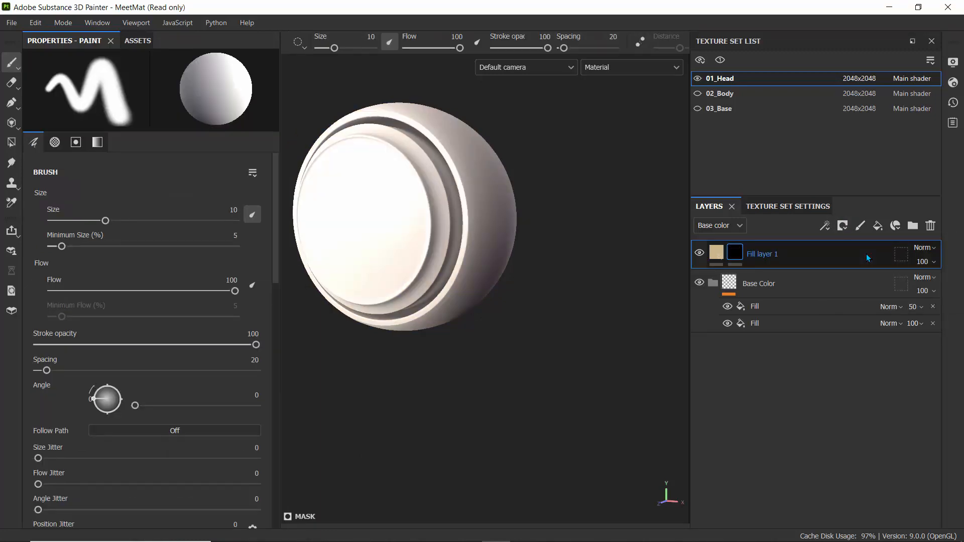
mouse_move(744, 265)
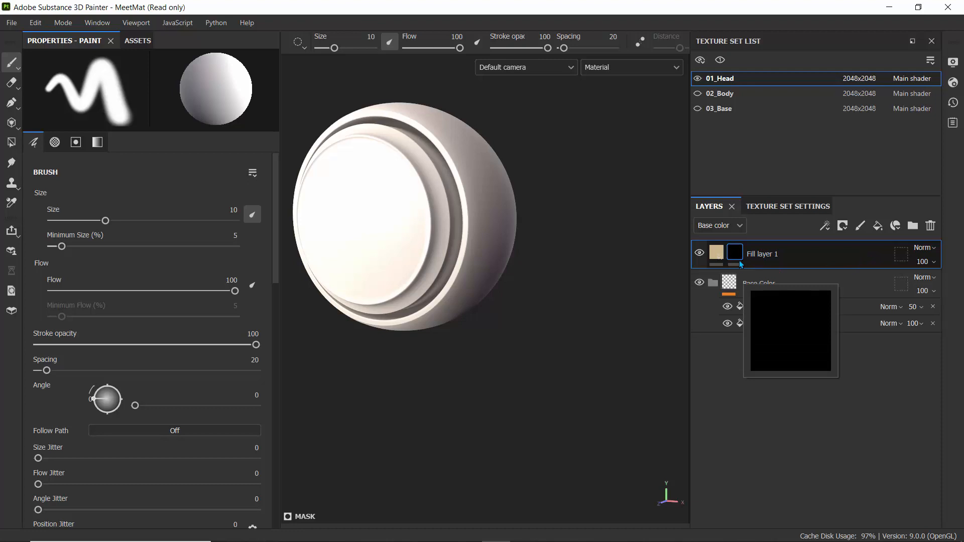
left_click(825, 225)
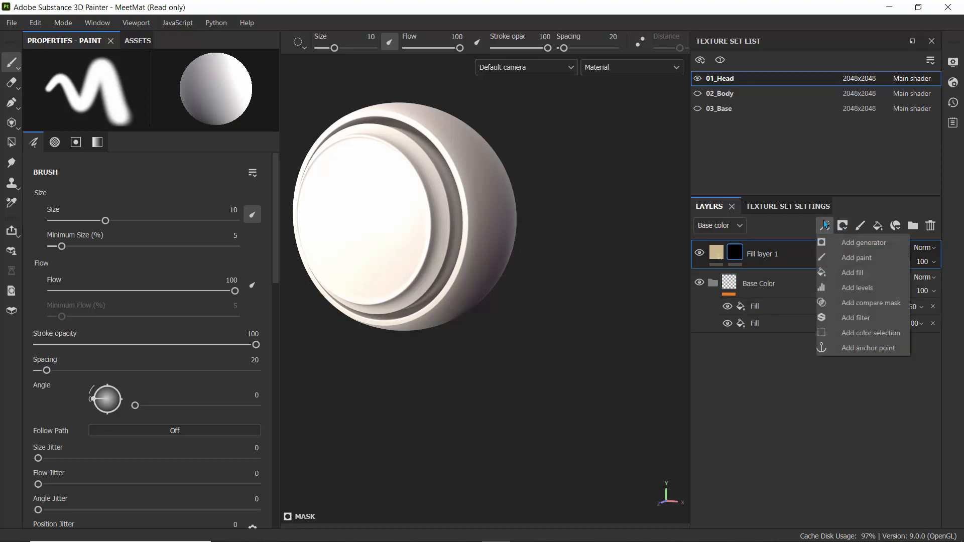
left_click(846, 241)
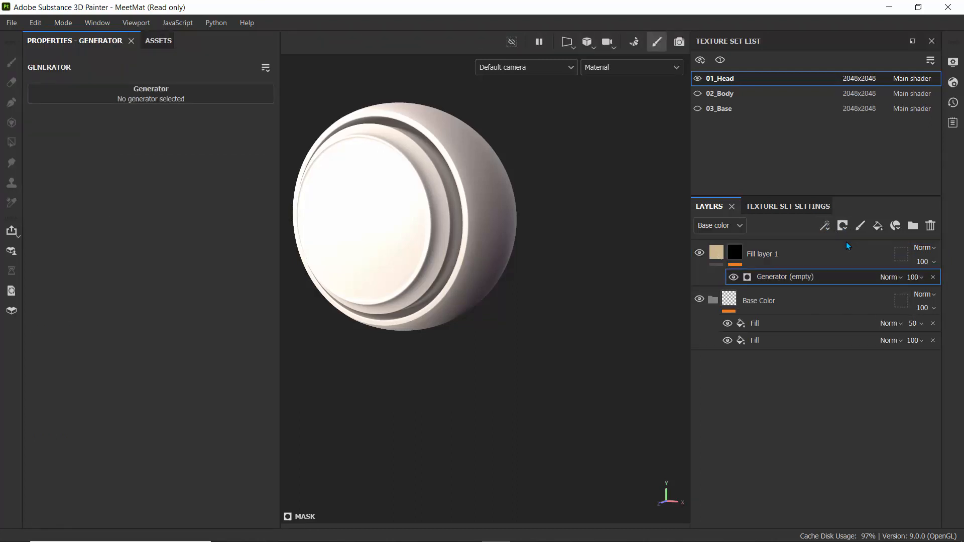
left_click(173, 95)
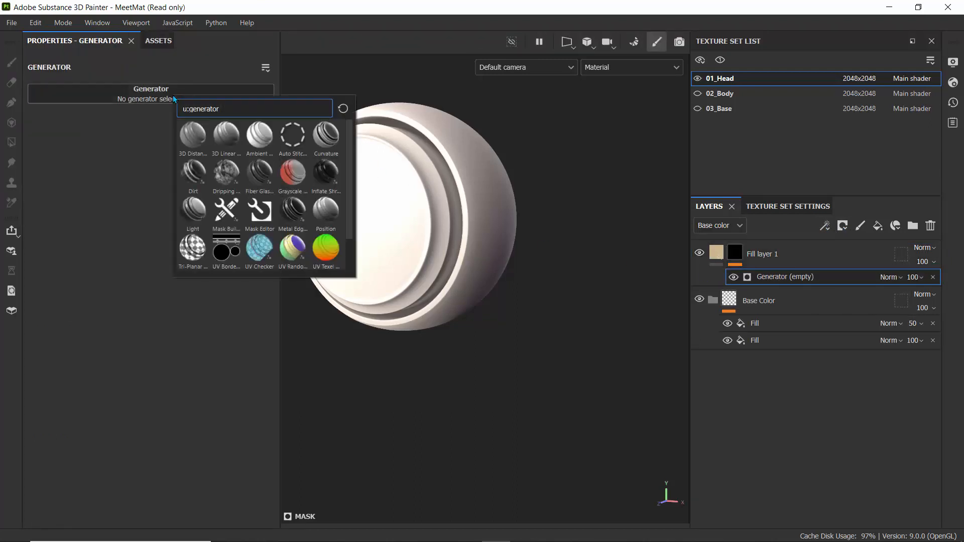
left_click(225, 173)
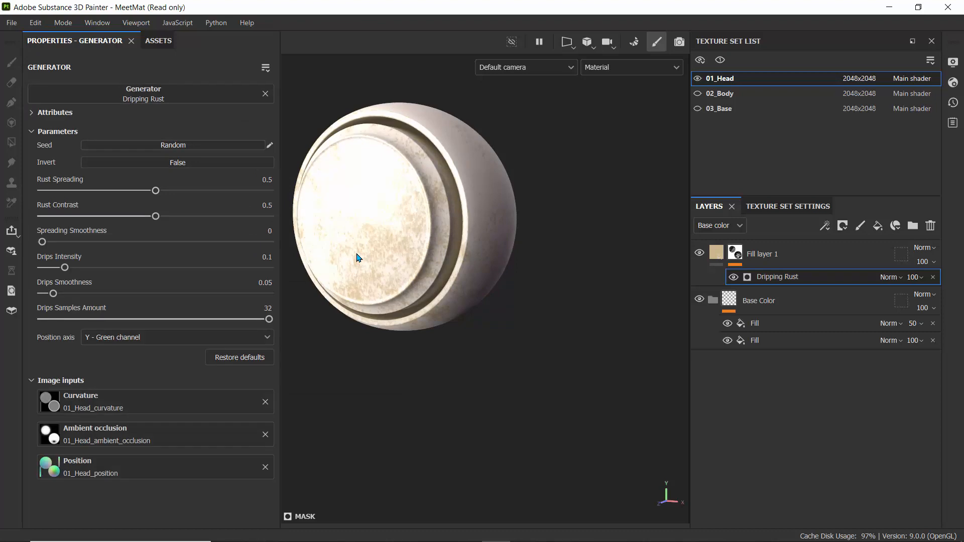
left_click_drag(358, 254, 464, 261, "alt")
middle_click_drag(442, 236, 454, 247, "alt")
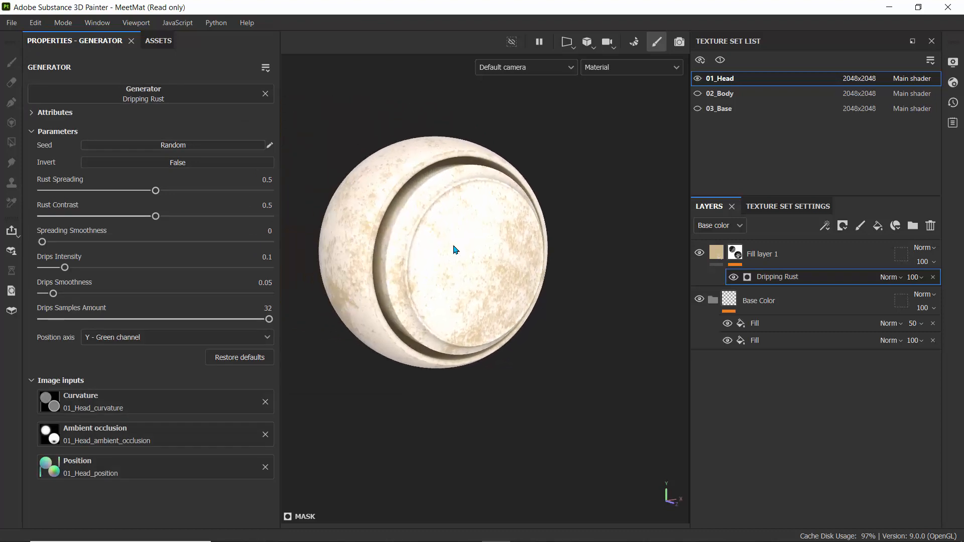
mouse_move(454, 247)
left_mouse_down("alt")
mouse_move(469, 252)
mouse_move(445, 245)
left_mouse_up("alt")
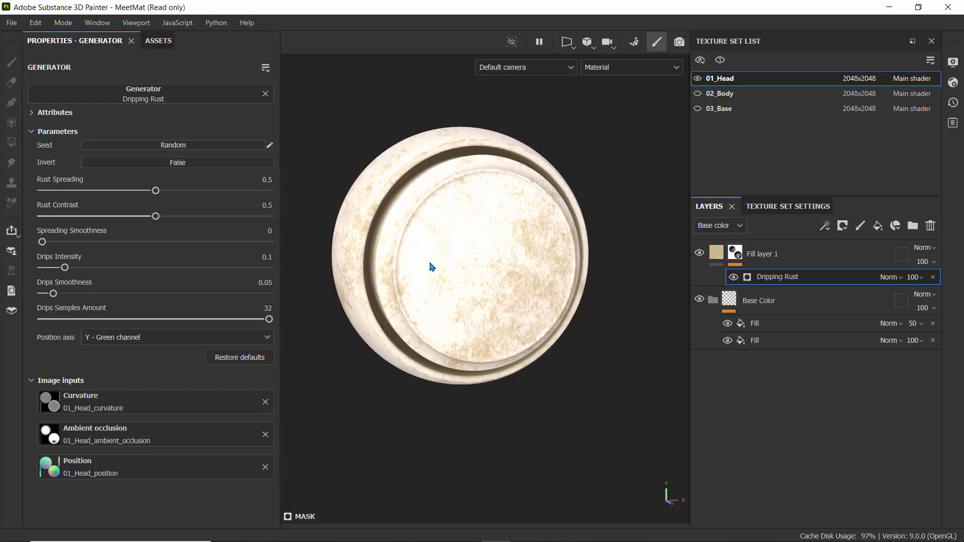
Step: Reset the interface layout to its default with the Dripping Rust effect selected, and show only the 3D view
left_click(716, 297)
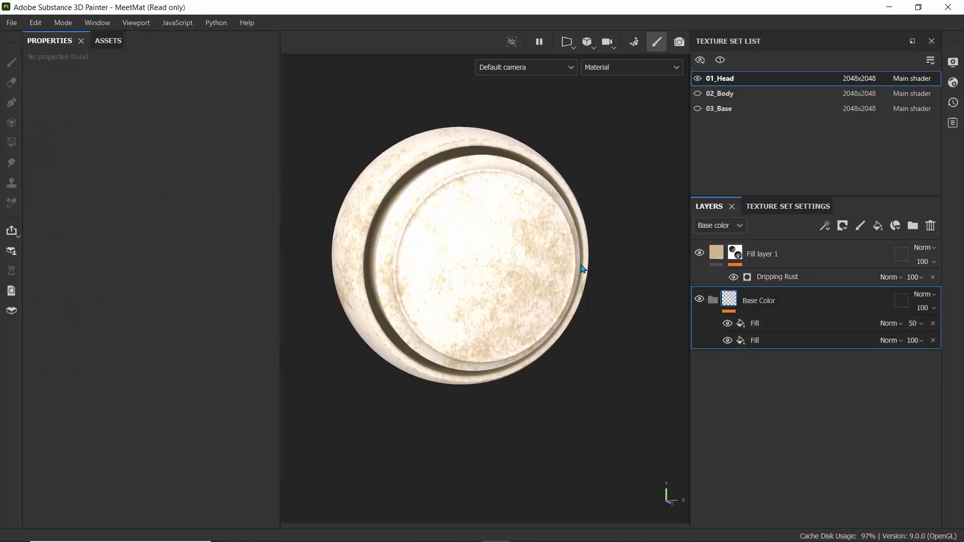
left_click(767, 279)
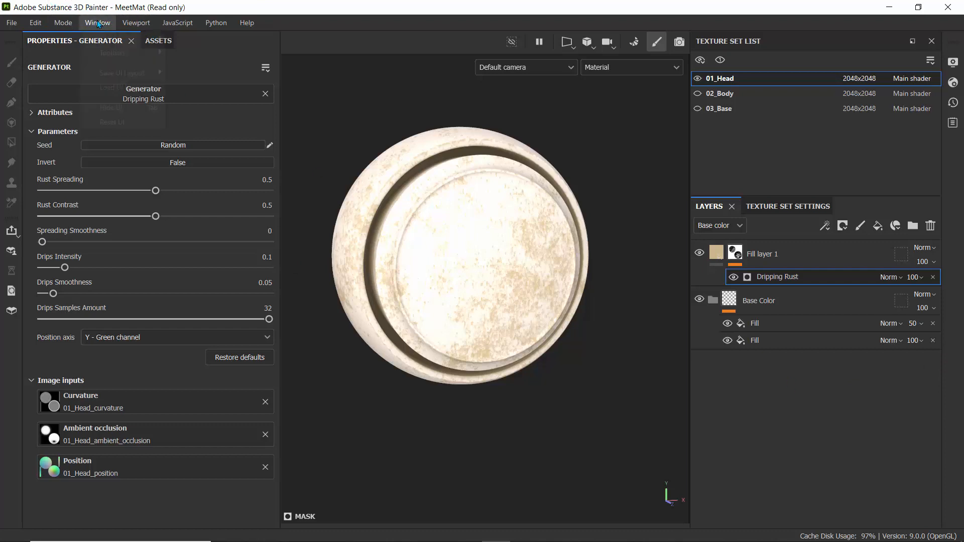
left_click(97, 23)
left_click(112, 122)
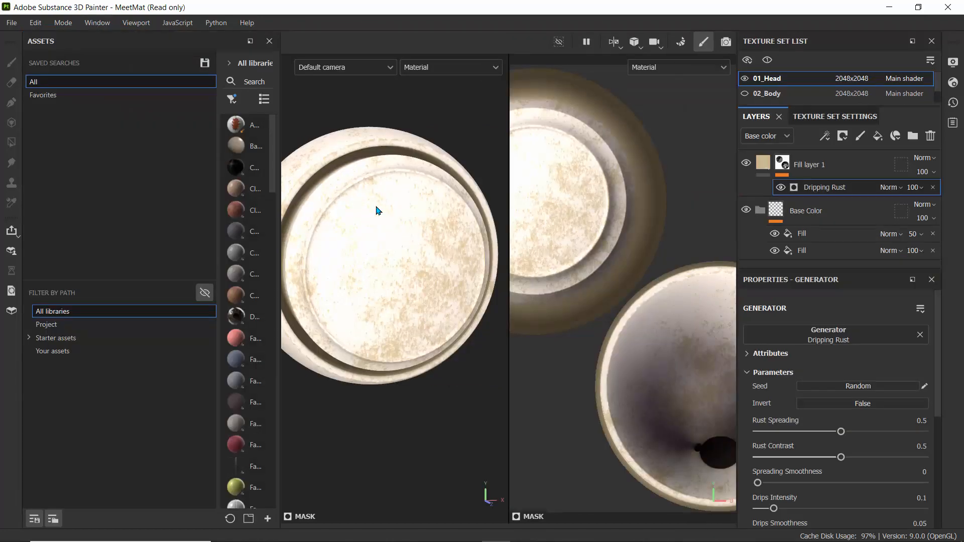
key("F2")
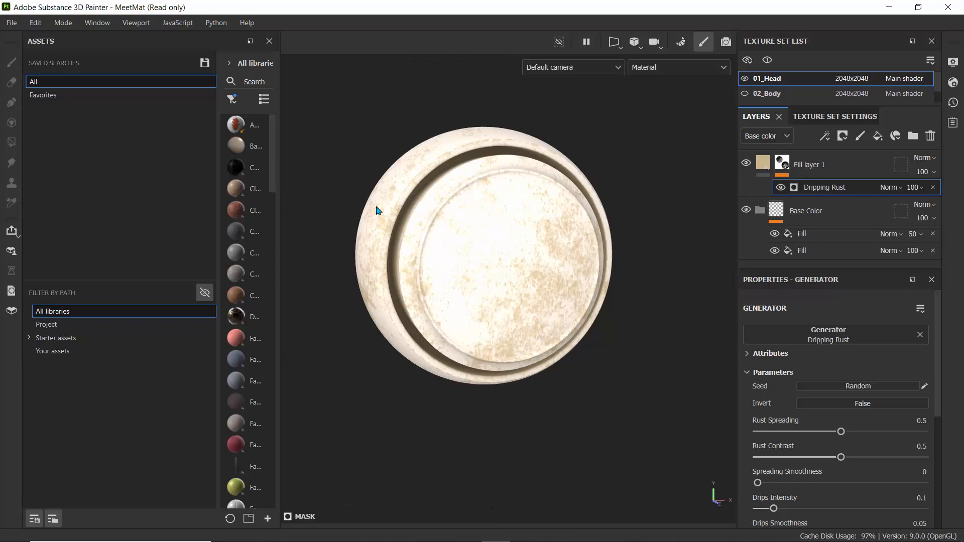
Step: Widen the asset list, dock the generator properties together with the assets, bring the properties to the front and narrow that area slightly
left_click_drag(217, 195, 155, 195)
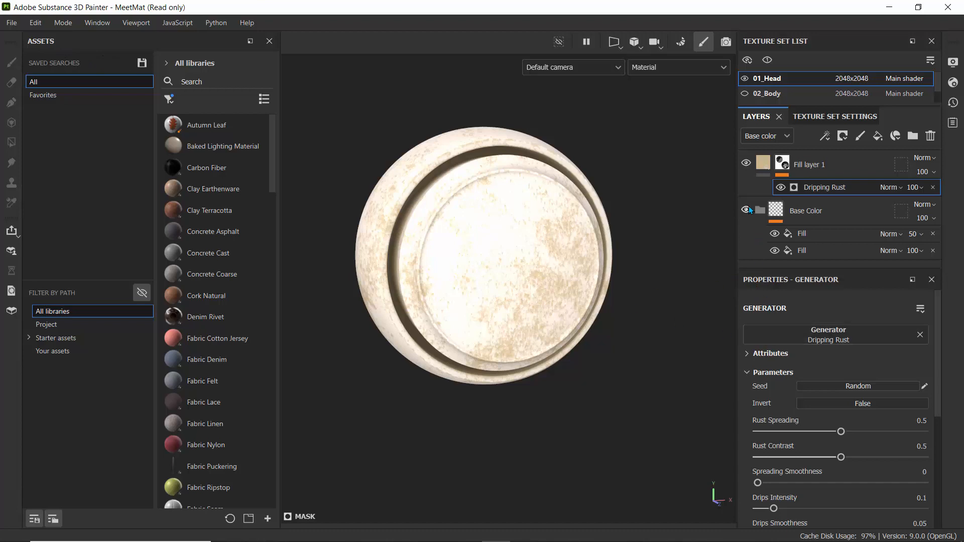
left_click_drag(759, 282, 80, 206)
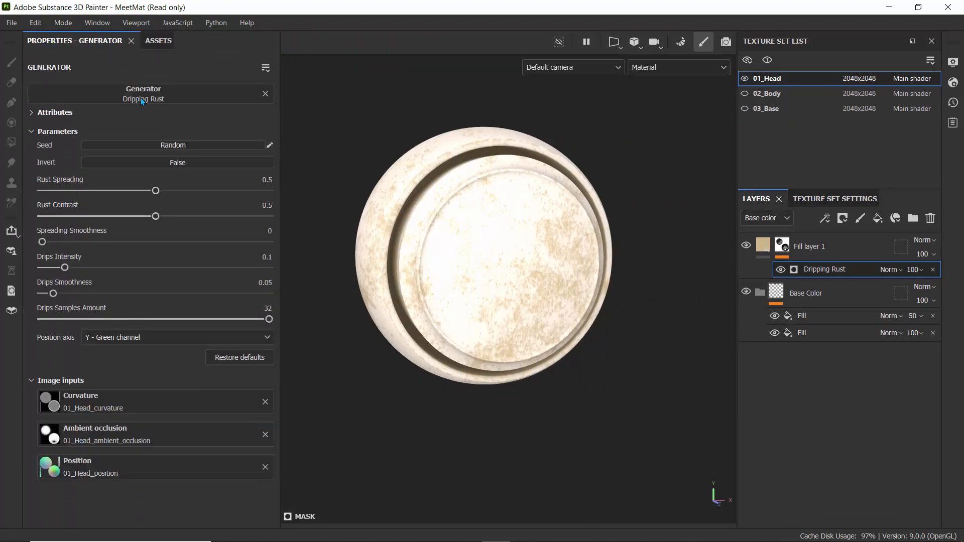
left_click(158, 40)
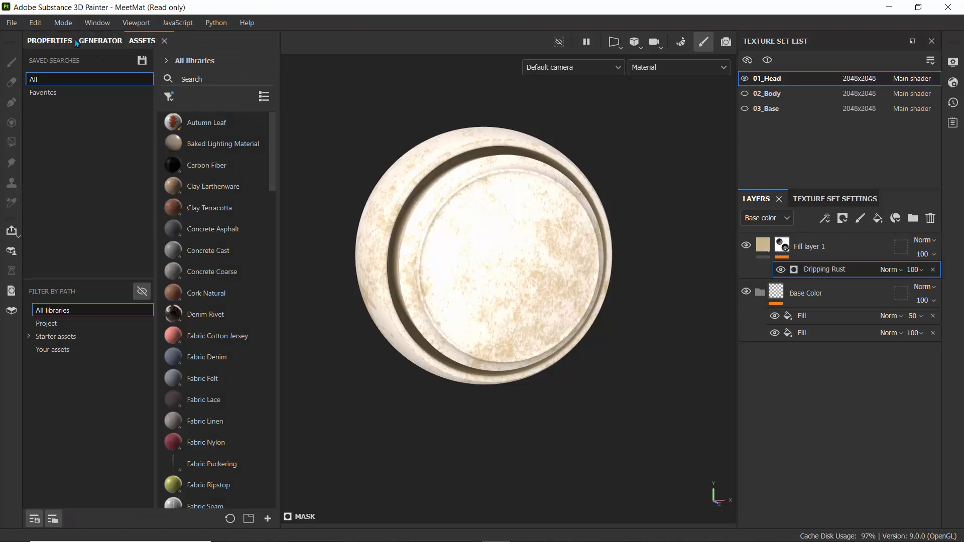
left_click(75, 39)
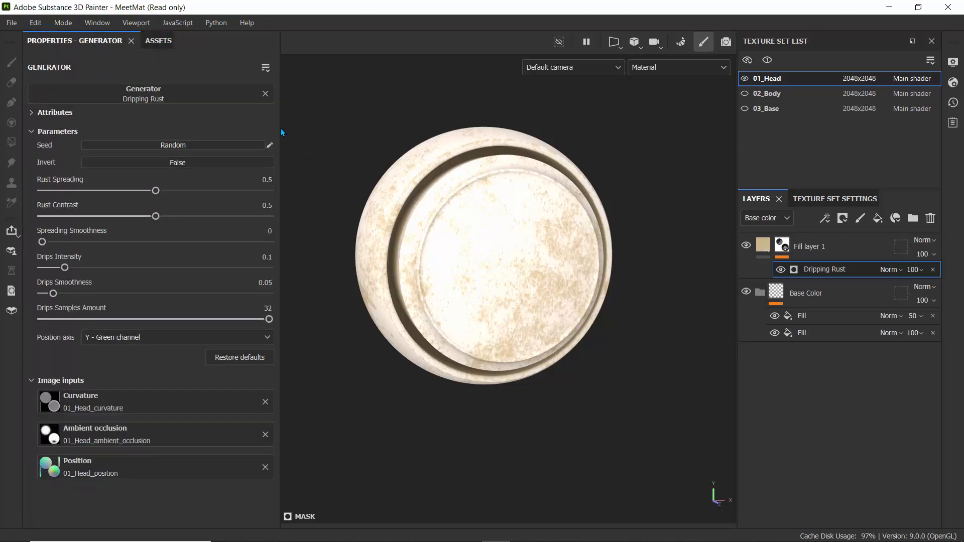
left_click_drag(279, 128, 274, 128)
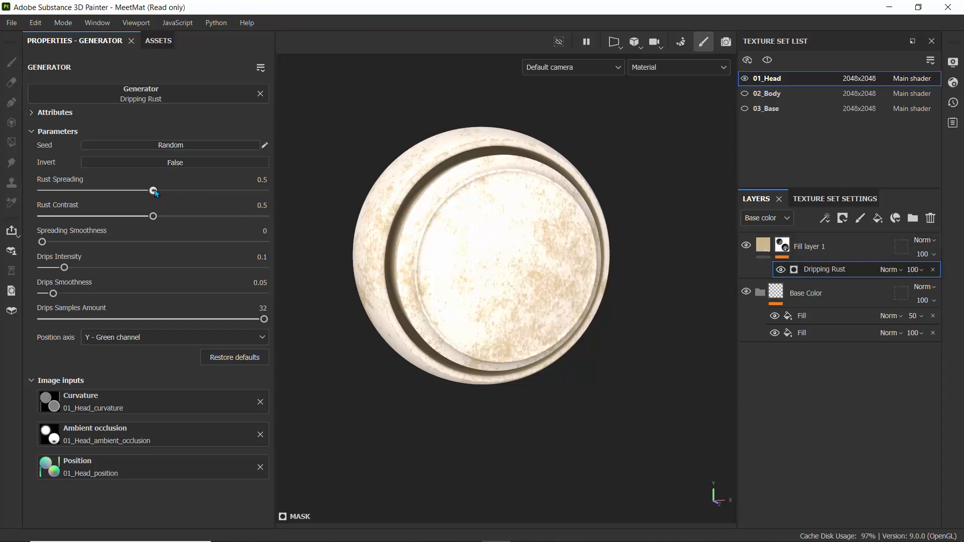
Step: Set the Dripping Rust generator's Rust Spreading to 0.67 and Rust Contrast to 0.26
left_click_drag(154, 191, 169, 193)
left_click(191, 191)
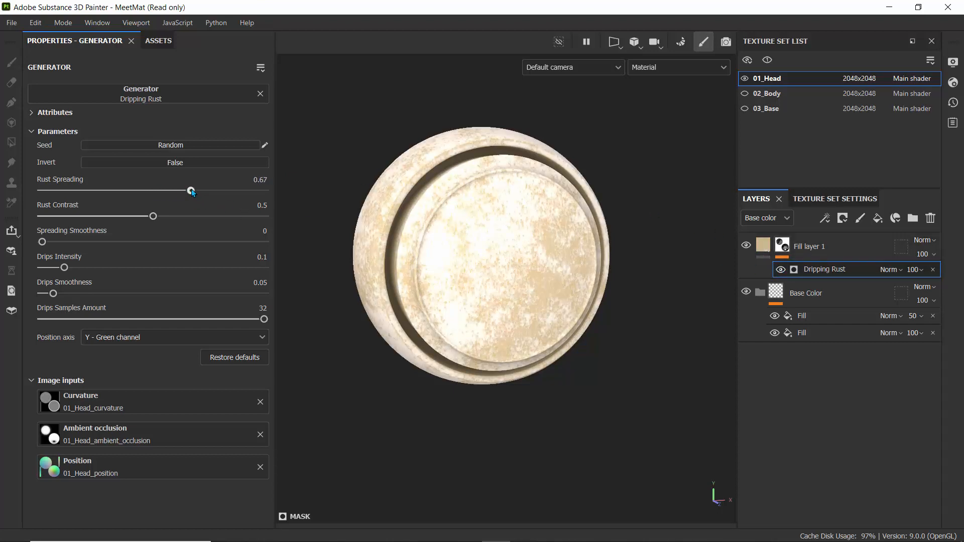
left_click_drag(153, 216, 97, 203)
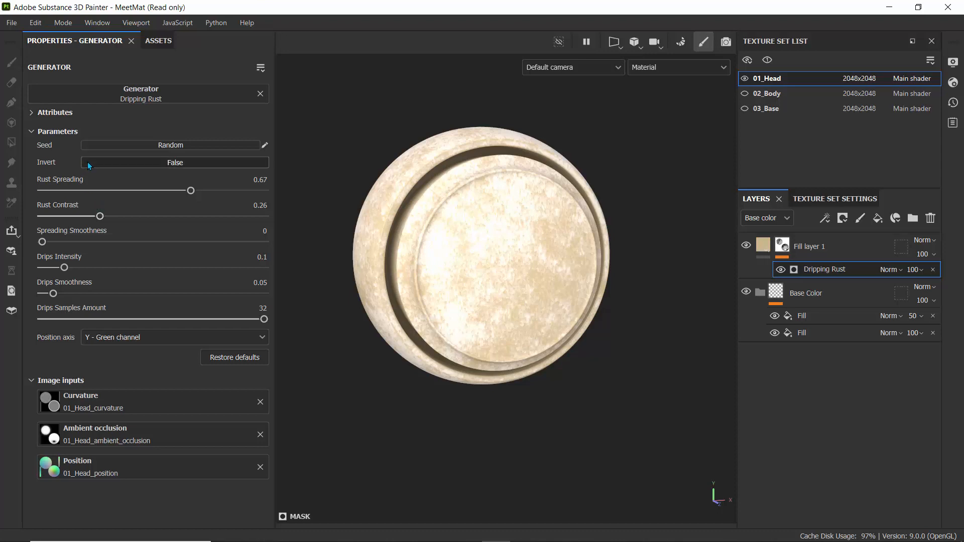
Step: Switch the beige fill layer's projection from UV to Tri-planar projection
left_click(783, 245)
left_click(767, 246)
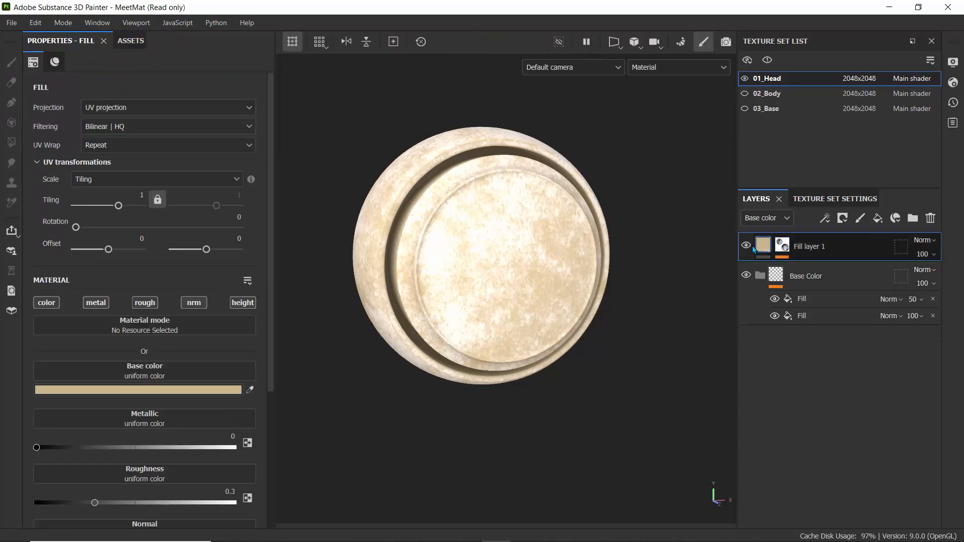
left_click(108, 108)
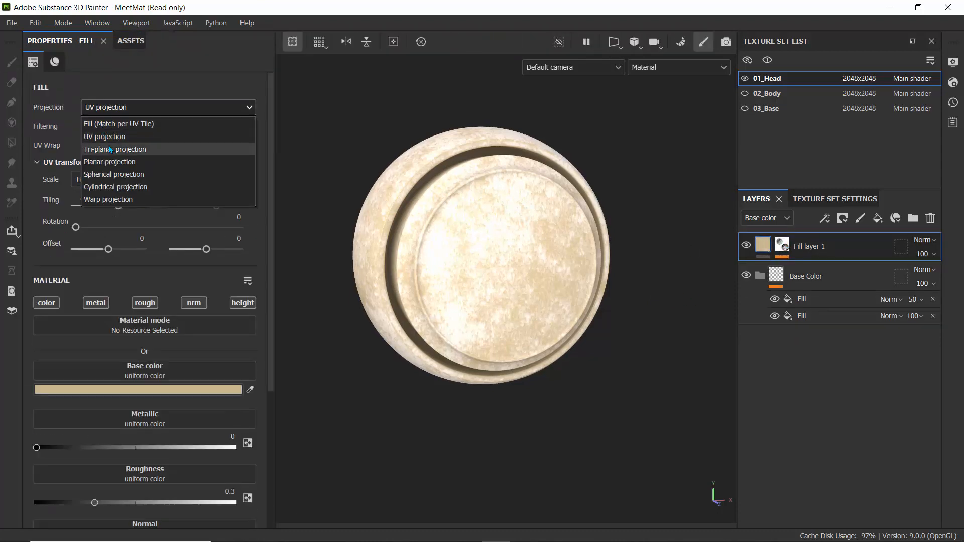
left_click(109, 146)
left_click(291, 41)
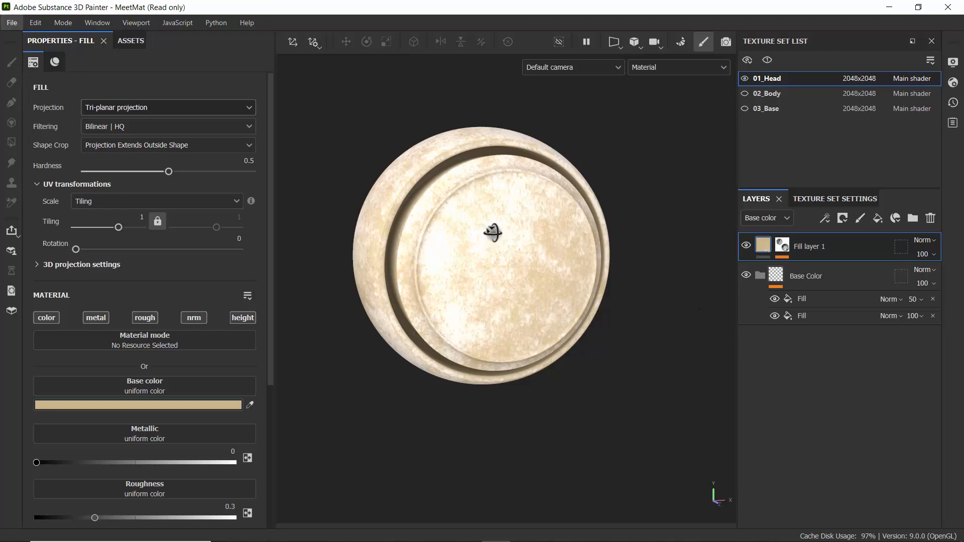
Step: Try a lower tiling on the beige fill layer and set it back to 1
left_click_drag(495, 230, 523, 254, "alt")
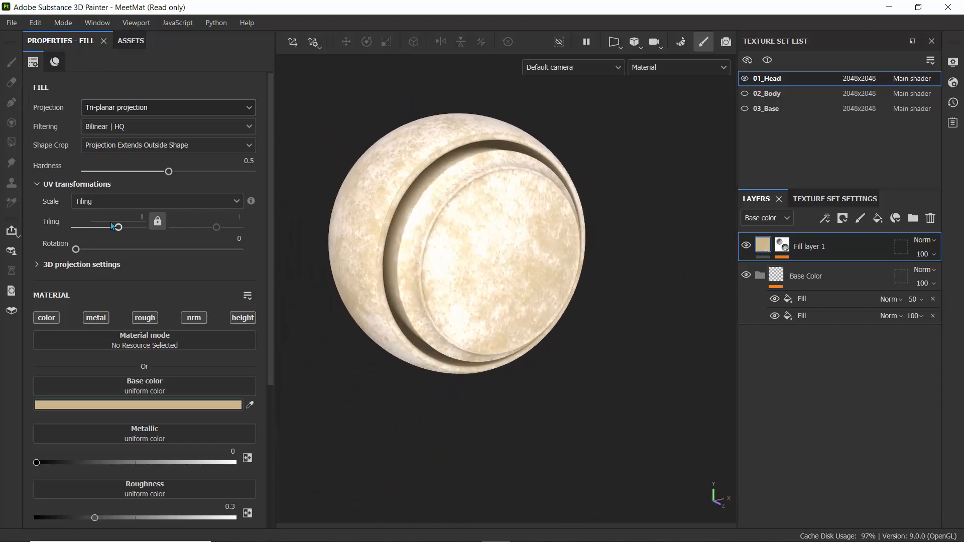
mouse_move(115, 227)
left_mouse_down()
mouse_move(134, 228)
mouse_move(98, 229)
mouse_move(106, 228)
left_mouse_up()
type("1")
key("Return")
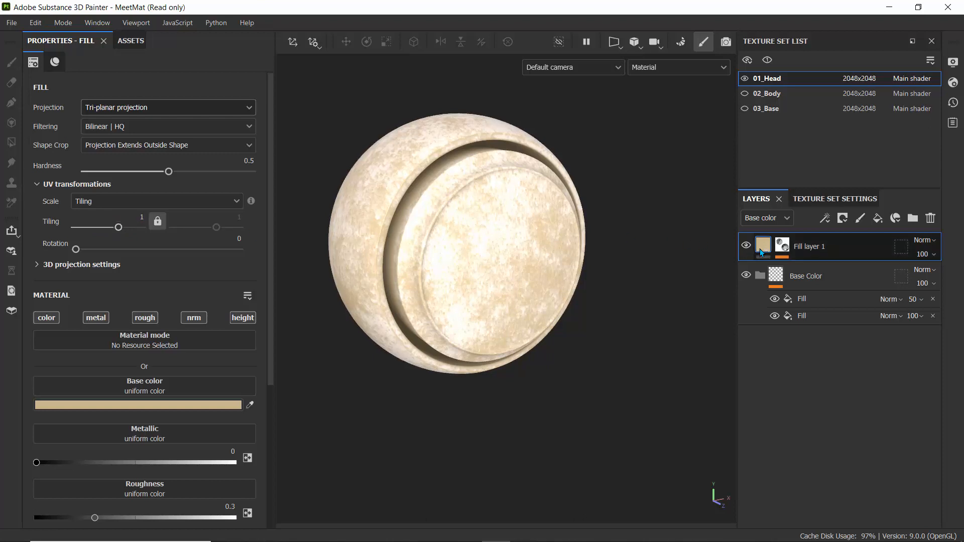
Step: Rename the beige fill layer to "base color 2"
mouse_move(761, 252)
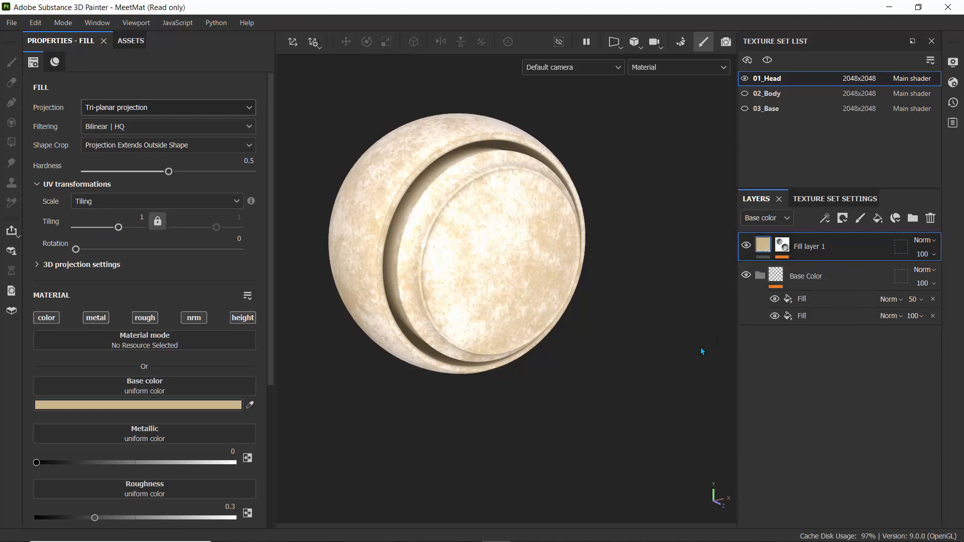
double_click(803, 247)
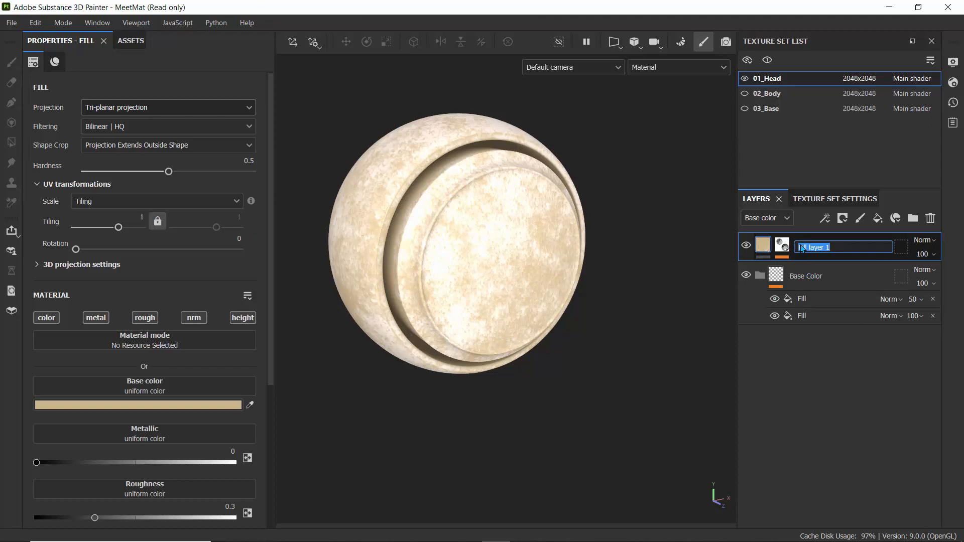
type("Base color 2")
key("Return")
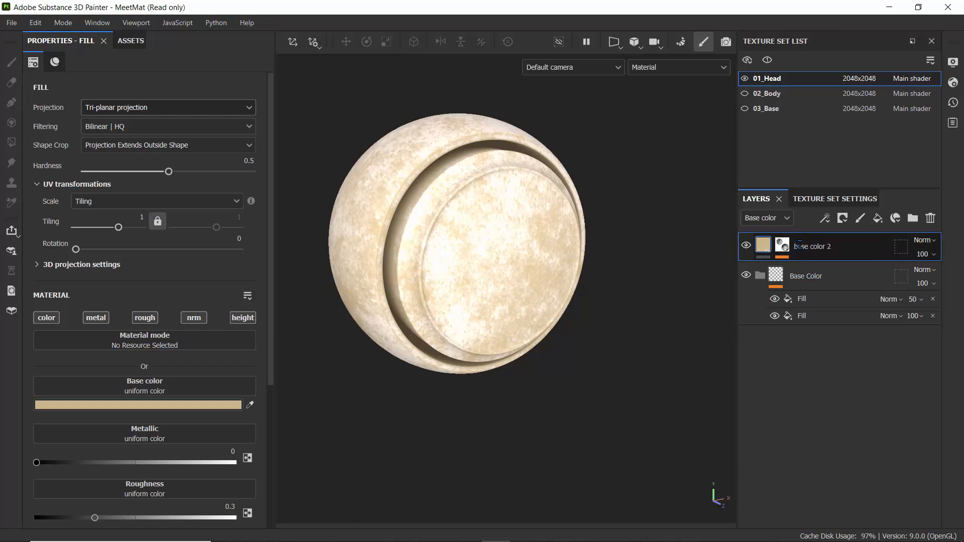
Step: Add a new folder above the base color 2 layer and name it "Baase Setup"
left_click(803, 277)
left_click(777, 246)
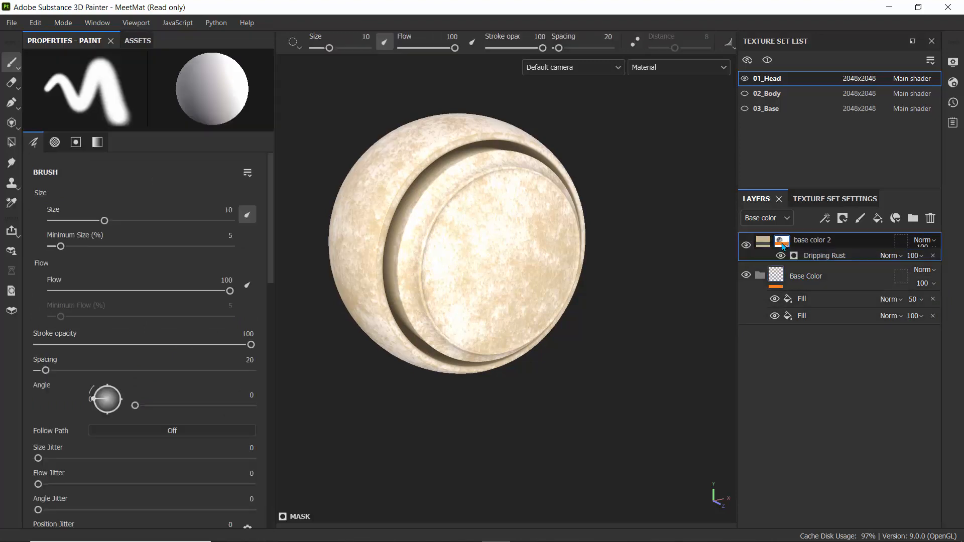
left_click(913, 218)
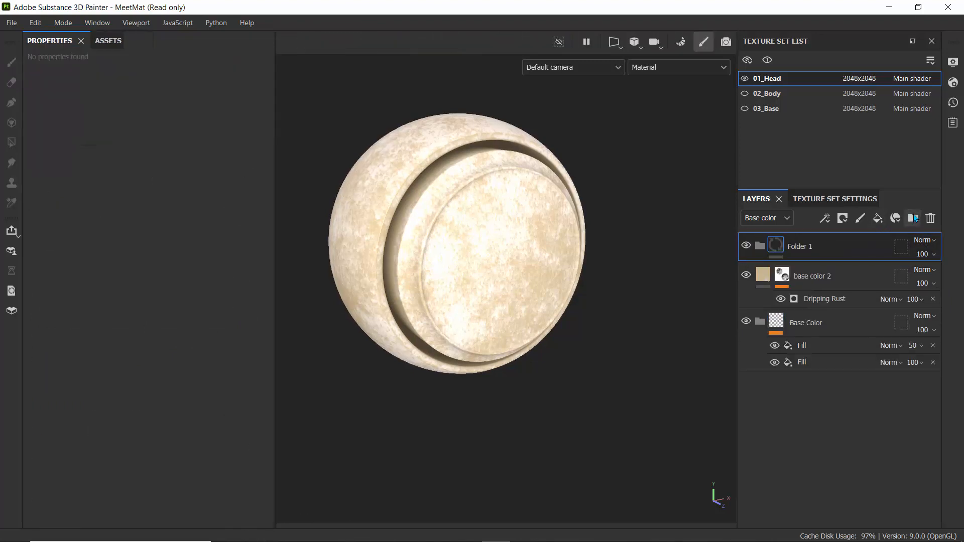
double_click(806, 251)
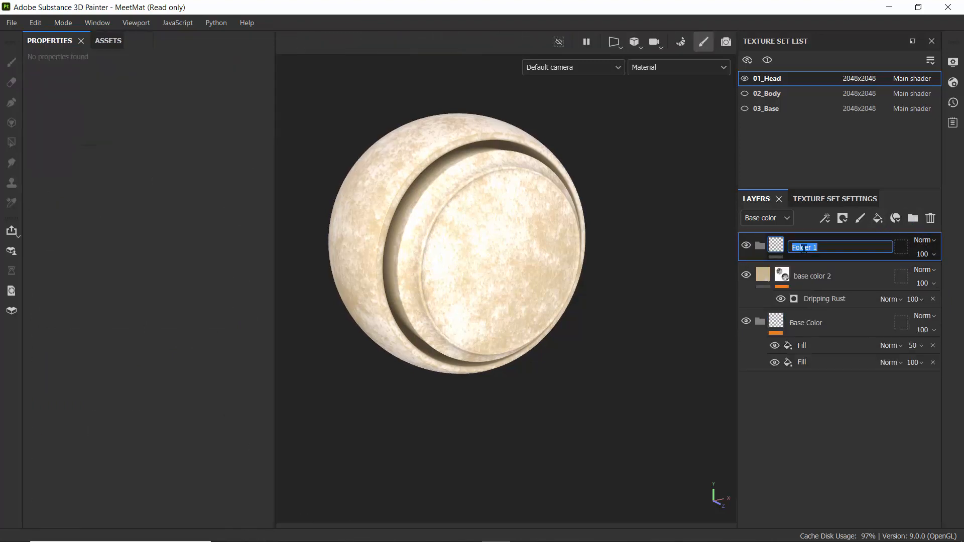
type("Vase Setup")
key("BackSpace")
key("BackSpace")
key("BackSpace")
key("BackSpace")
key("BackSpace")
key("BackSpace")
key("BackSpace")
key("BackSpace")
key("BackSpace")
key("BackSpace")
type("Base Setup")
key("Return")
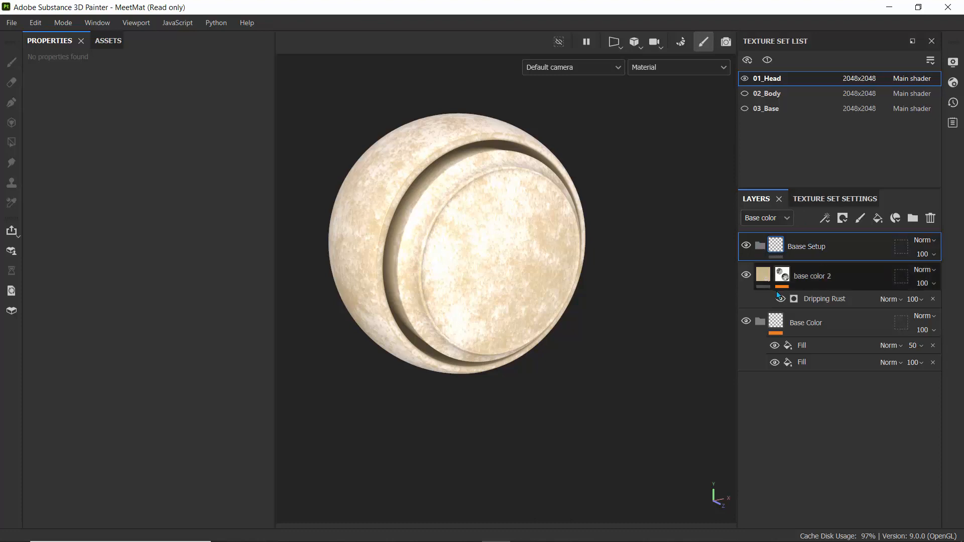
Step: Move the base color 2 layer into the Baase Setup folder and expand that folder
mouse_move(762, 279)
left_mouse_down()
mouse_move(776, 254)
mouse_move(758, 246)
left_mouse_up()
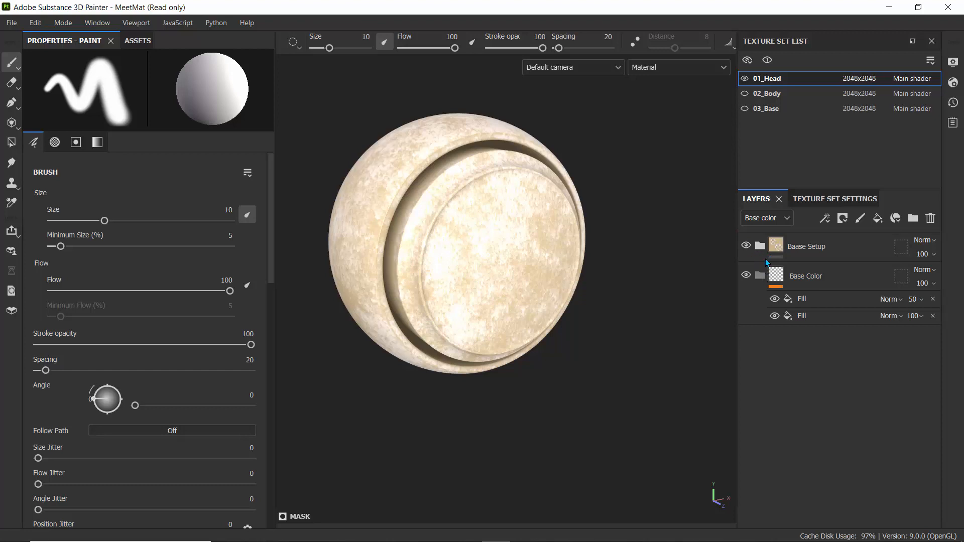
left_click(839, 273)
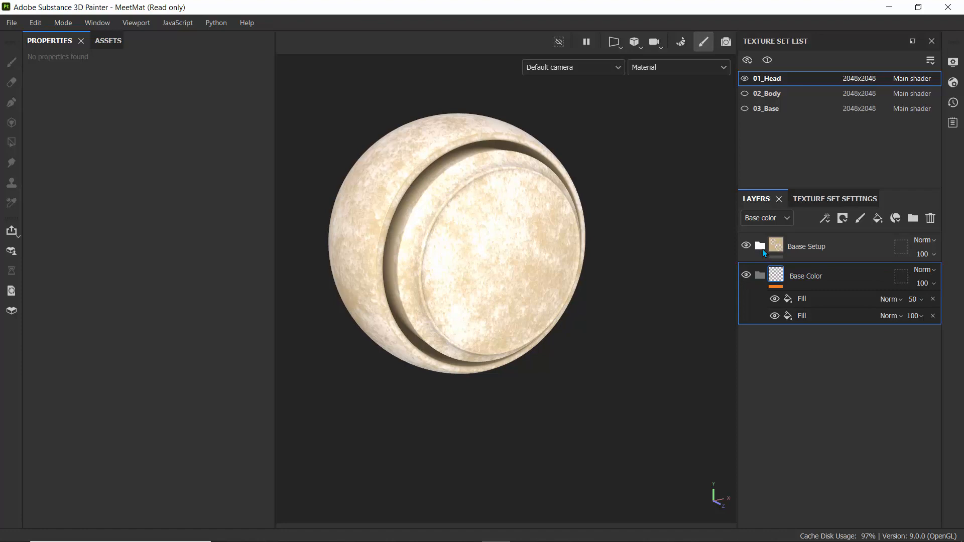
left_click(763, 249)
Step: Lower the opacity of the Dripping Rust effect on the base color 2 mask to 52
left_click(849, 282)
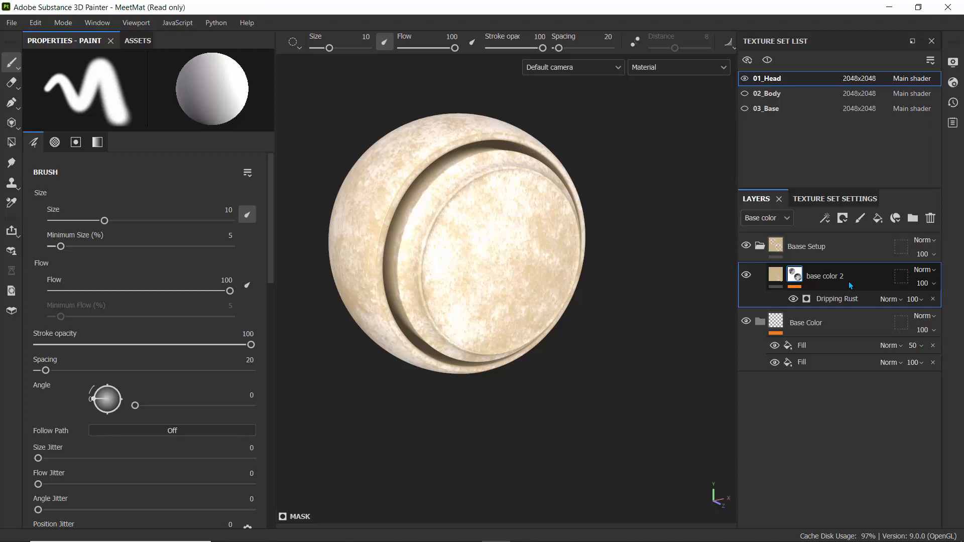
left_click(912, 299)
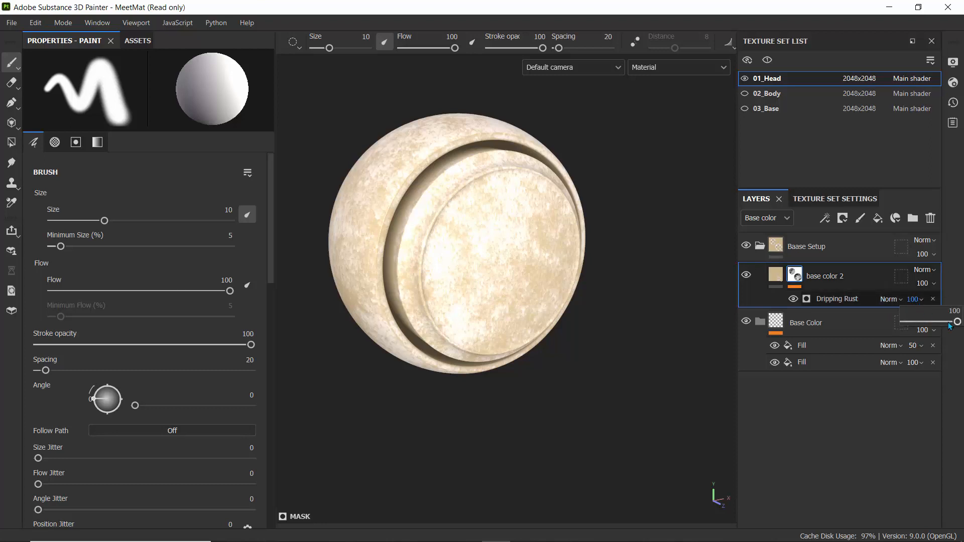
left_click_drag(957, 324, 933, 319)
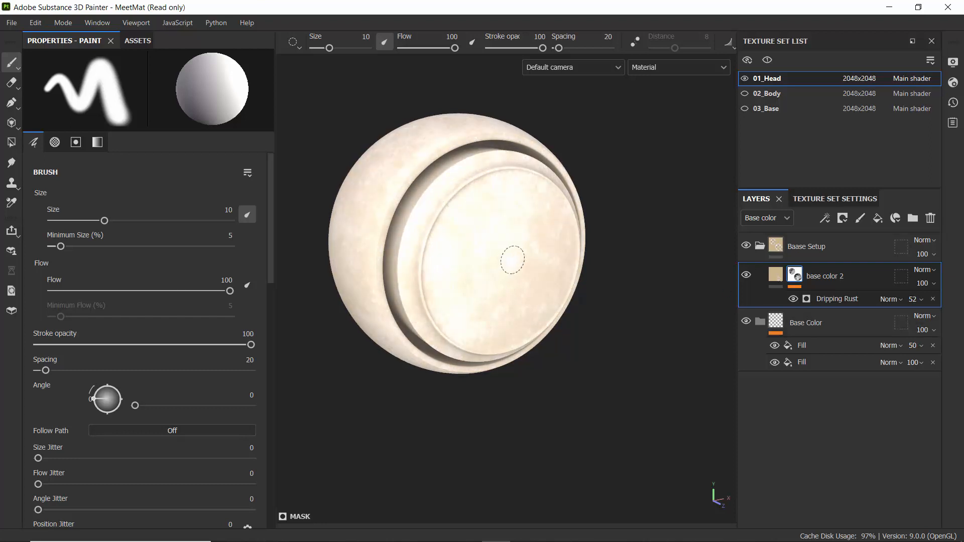
Step: Rotate the environment lighting and set the main shader's quality to High (64 spp)
mouse_move(512, 281)
right_mouse_down("shift")
mouse_move(408, 264)
mouse_move(418, 265)
right_mouse_up("shift")
scroll(419, 265, "up", 4)
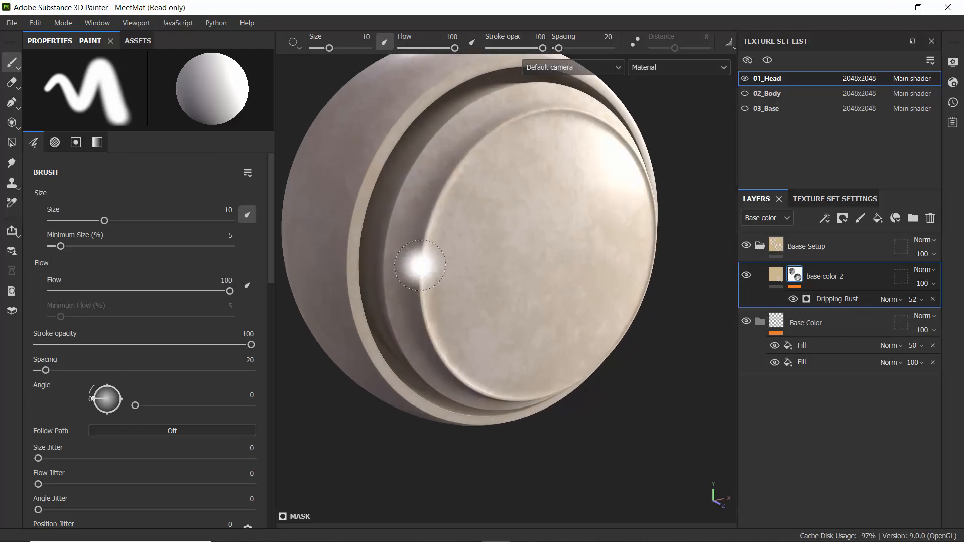
left_click(952, 82)
left_click(792, 224)
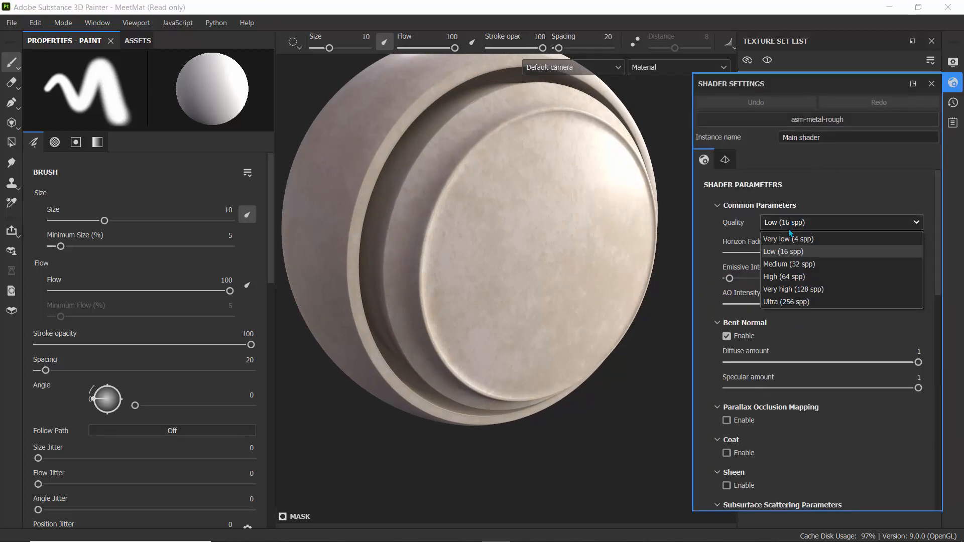
left_click(789, 277)
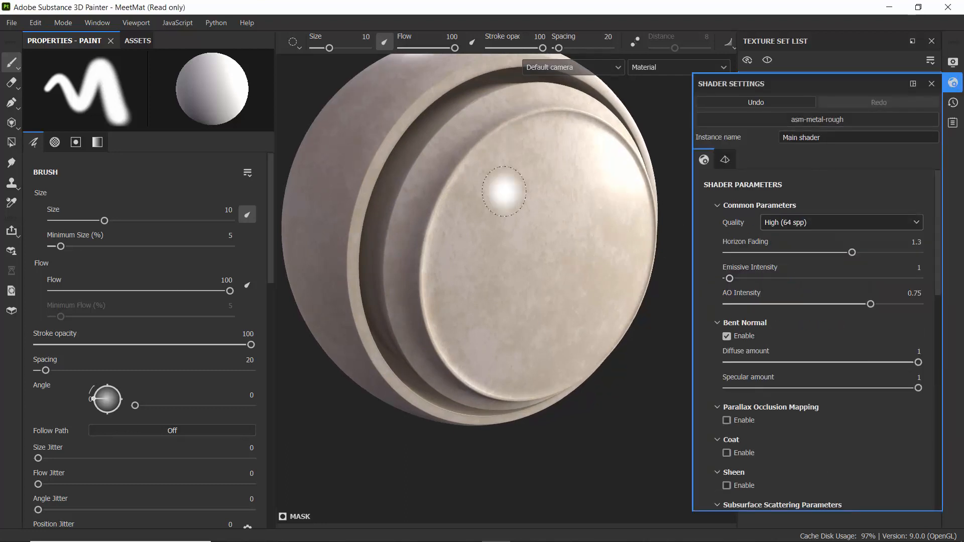
scroll(504, 191, "down", 4)
left_click_drag(504, 191, 603, 176, "alt")
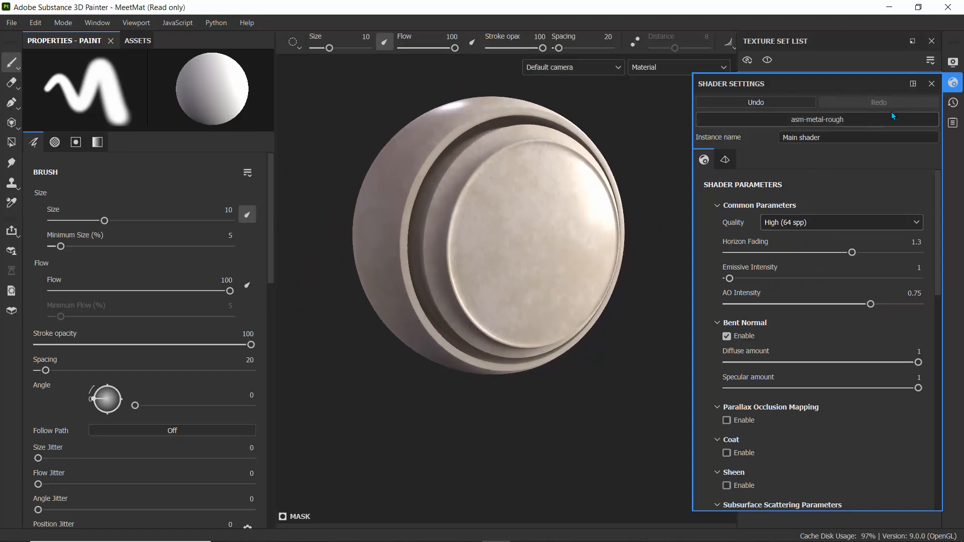
left_click(932, 83)
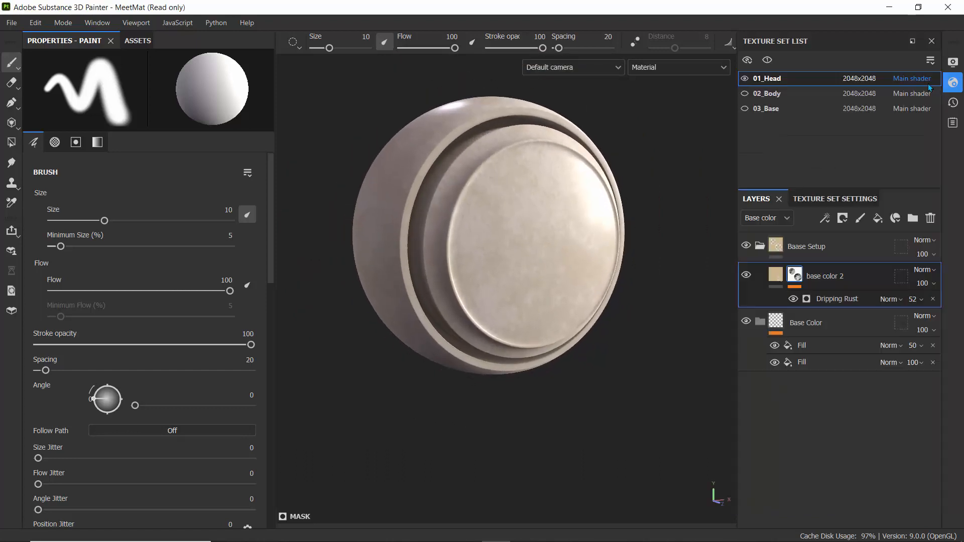
Step: Duplicate the base color 2 layer inside the Baase Setup folder
left_click(775, 276)
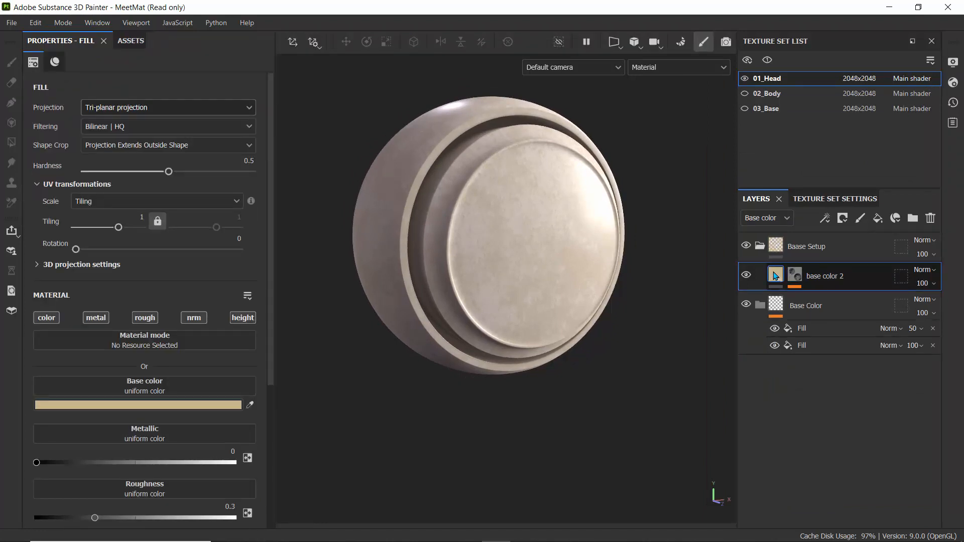
right_click(776, 276)
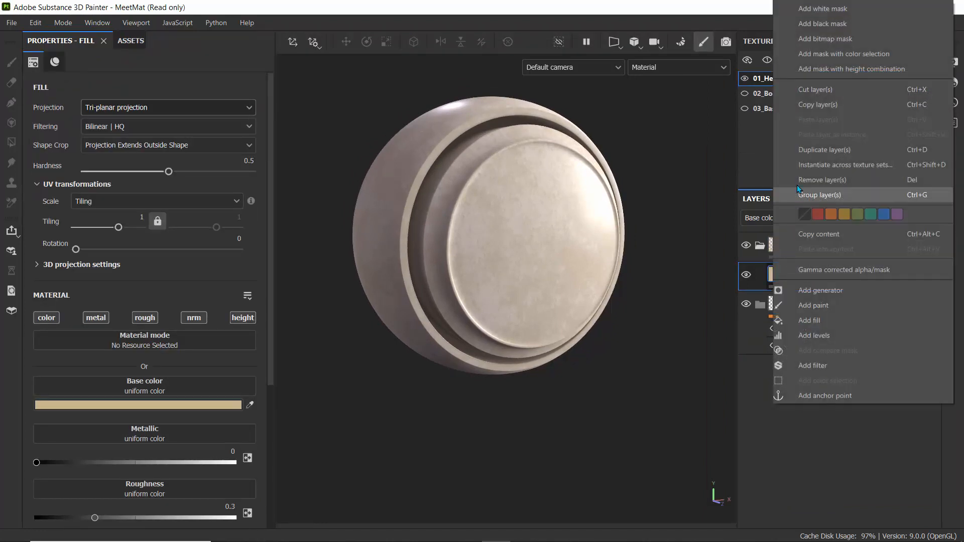
left_click(826, 146)
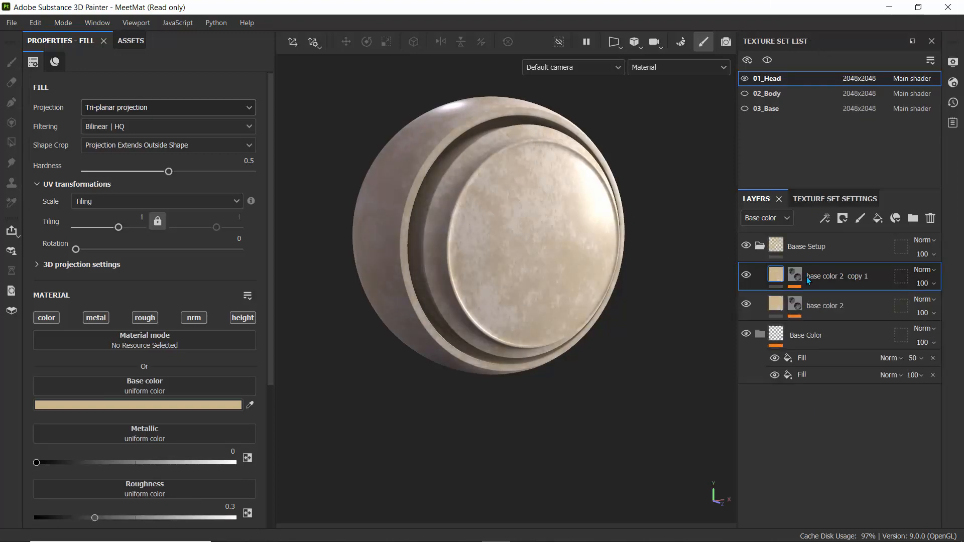
Step: Raise the opacity of the Dripping Rust effect on the base color 2 copy 1 mask to 67
left_click(793, 275)
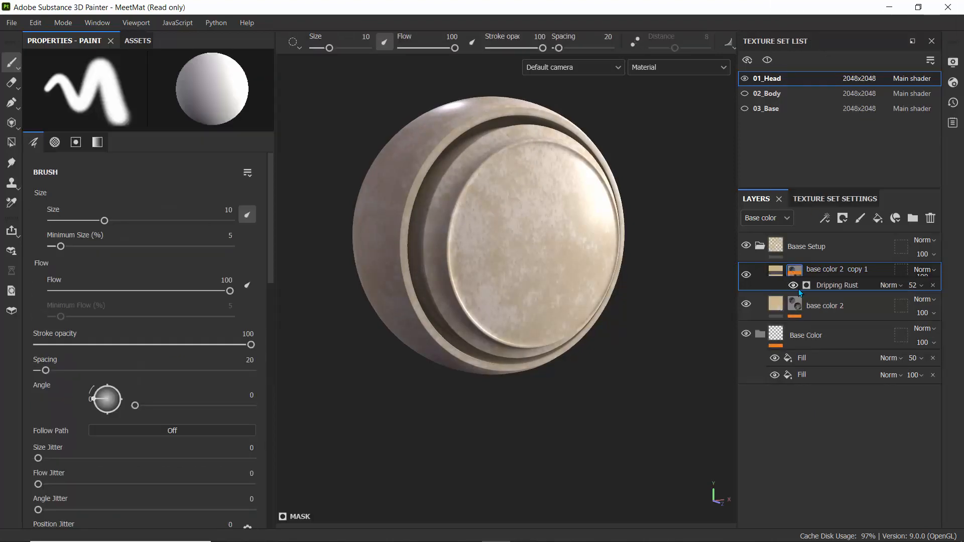
left_click(835, 298)
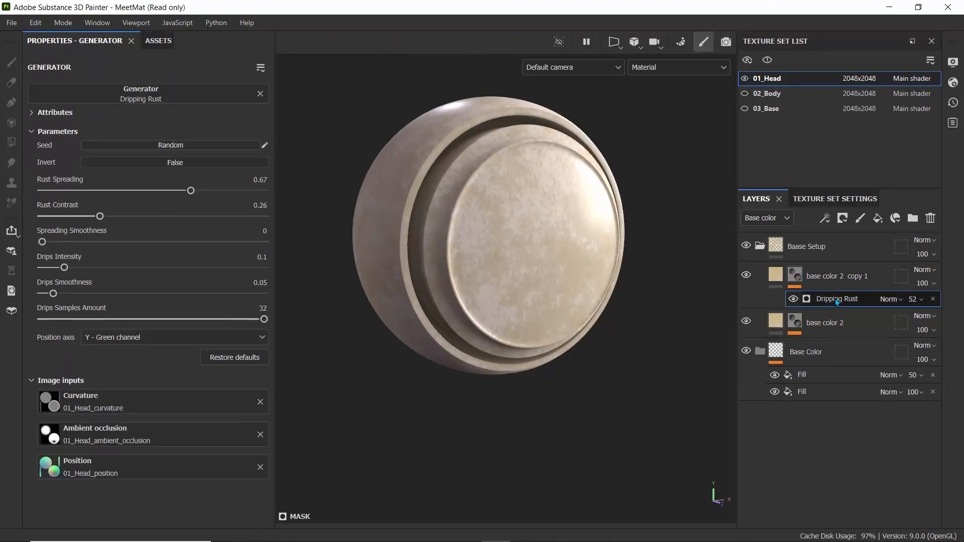
left_click_drag(836, 299, 800, 321)
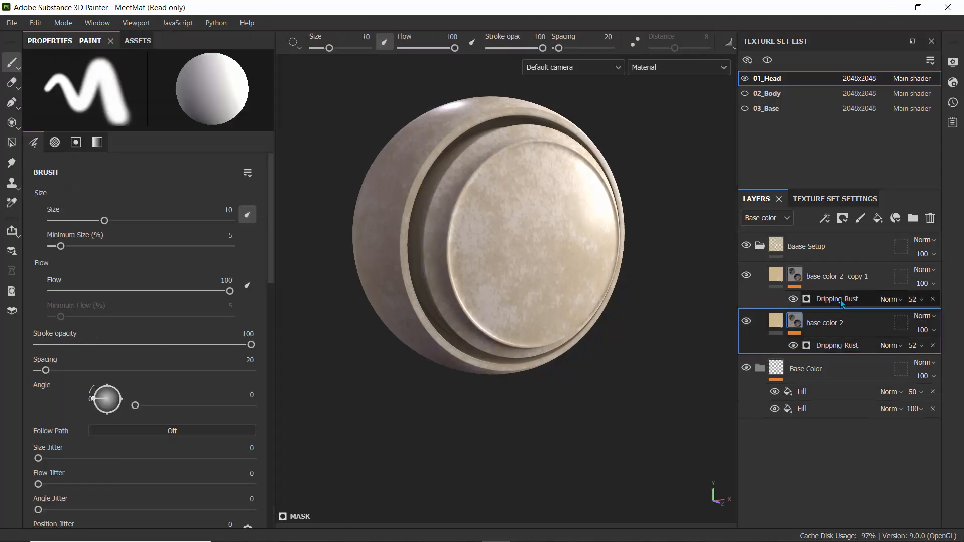
left_click(842, 301)
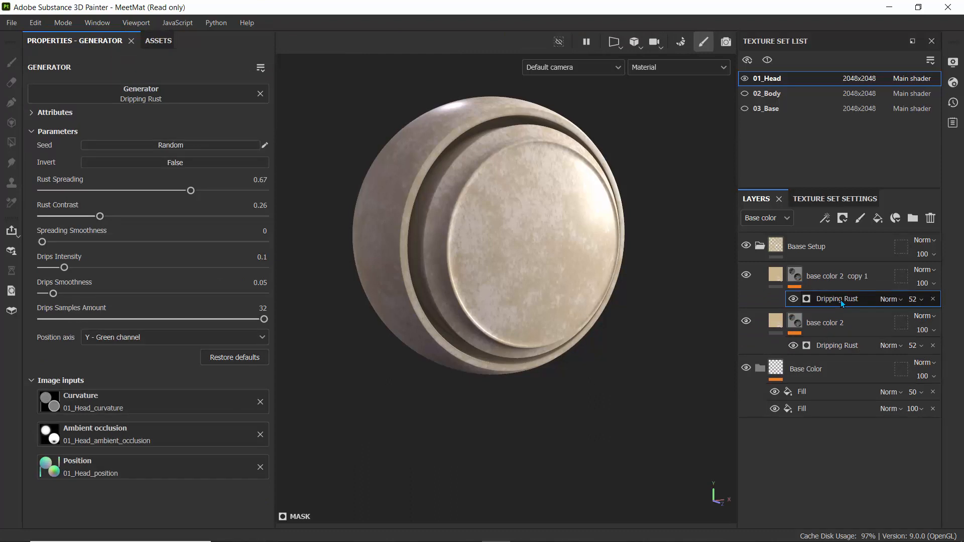
left_click(914, 300)
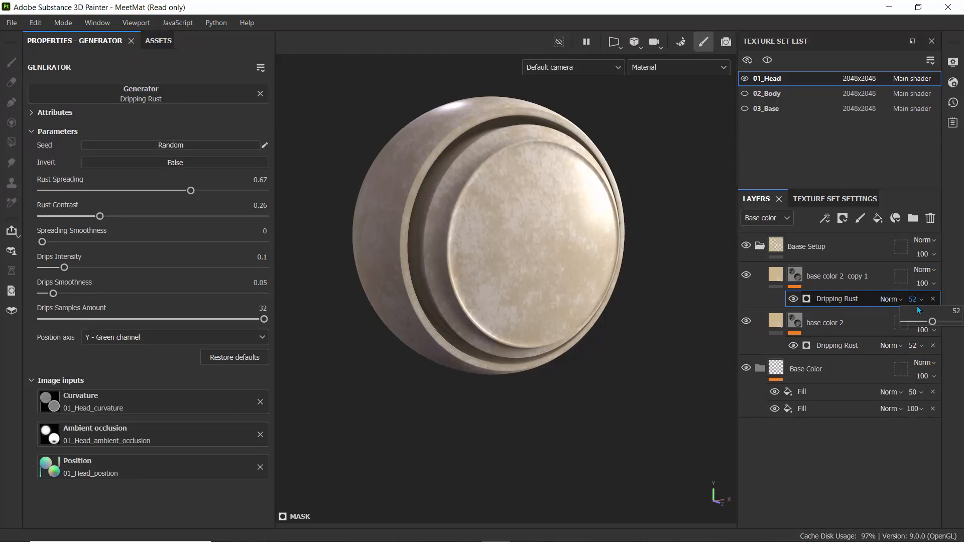
mouse_move(932, 321)
left_mouse_down()
mouse_move(954, 321)
mouse_move(941, 321)
left_mouse_up()
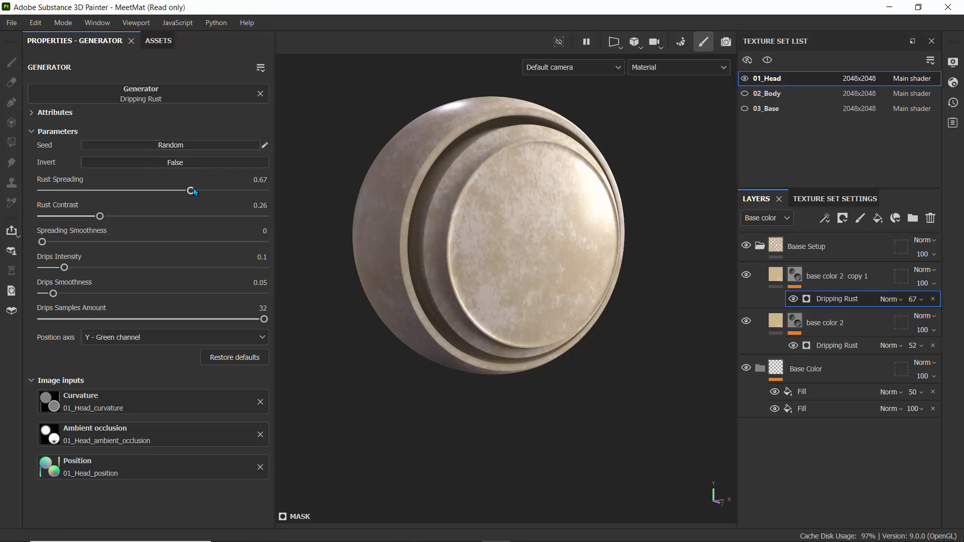
Step: Set the copy's Dripping Rust generator to Rust Spreading 0.39 and Drips Intensity 0.31, and increase its Drips Smoothness
left_click_drag(194, 187, 128, 182)
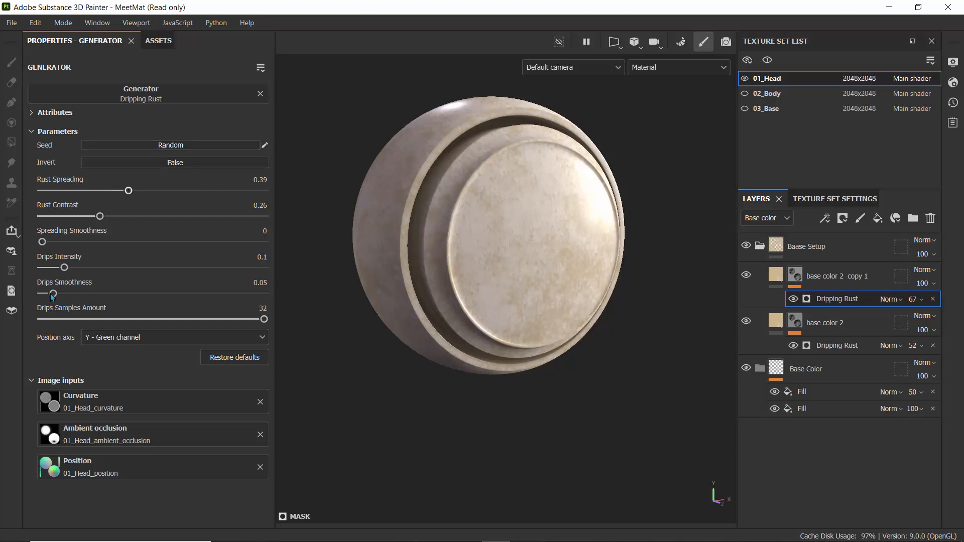
left_click_drag(64, 267, 111, 271)
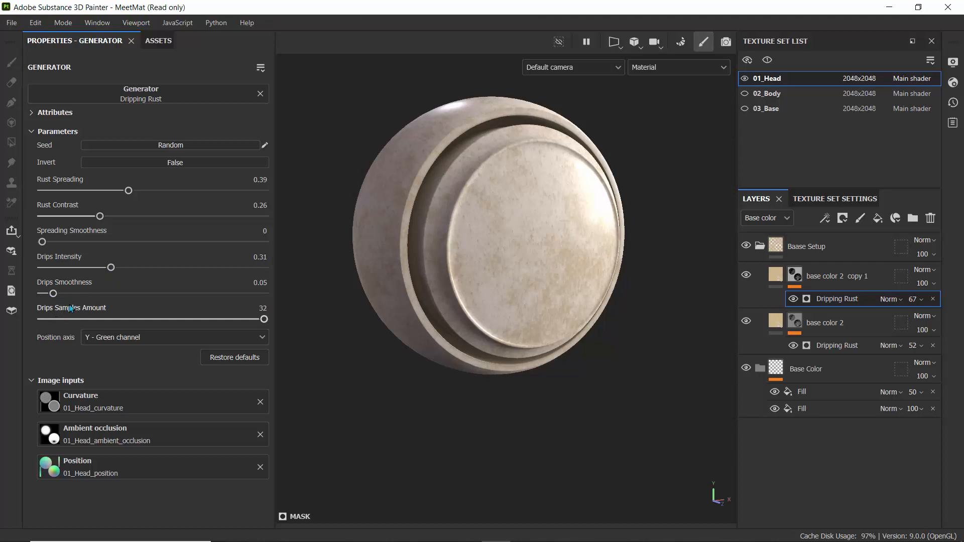
left_click_drag(78, 296, 117, 293)
Step: Change the base color of base color 2 copy 1 to the darker beige 95886F and compare the model with the layer hidden and shown
left_click(756, 289)
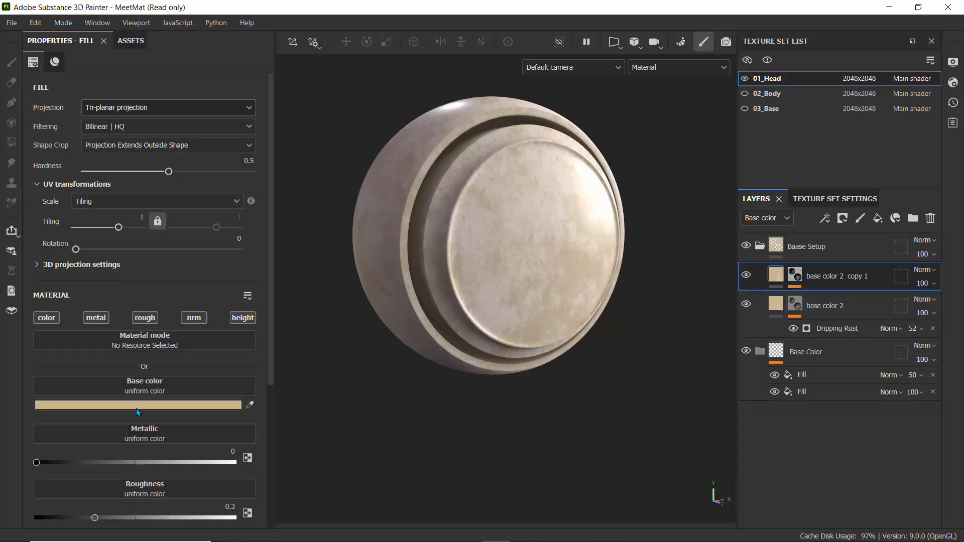
left_click(139, 405)
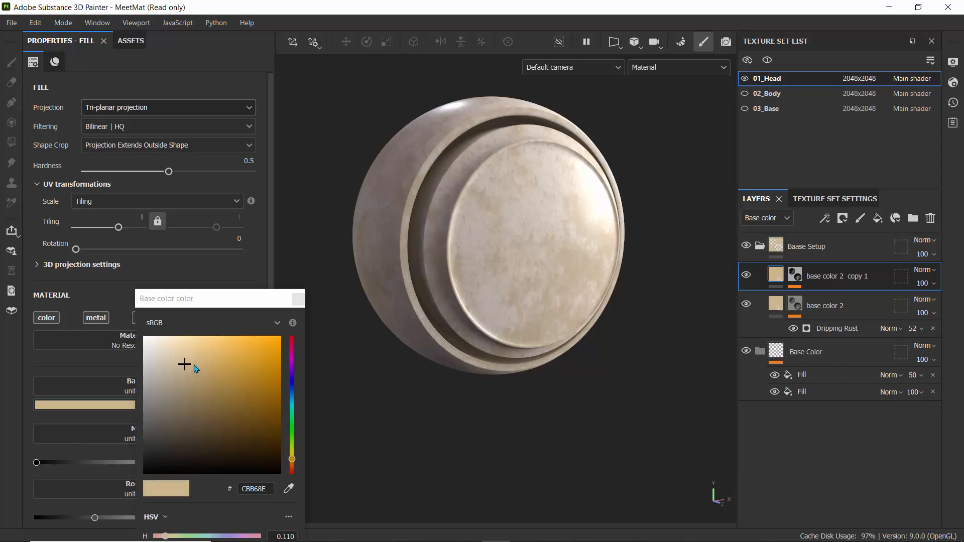
left_click(179, 393)
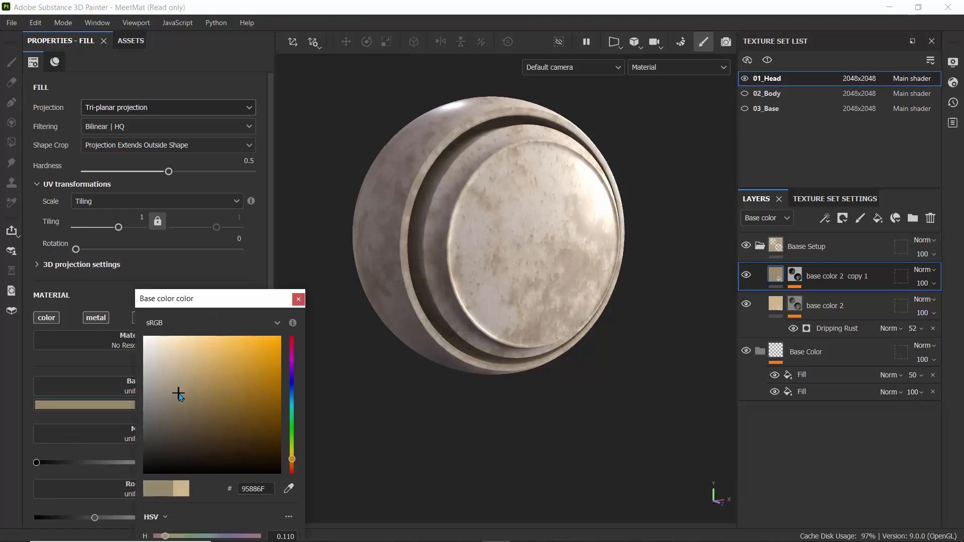
left_click(745, 276)
left_click(746, 276)
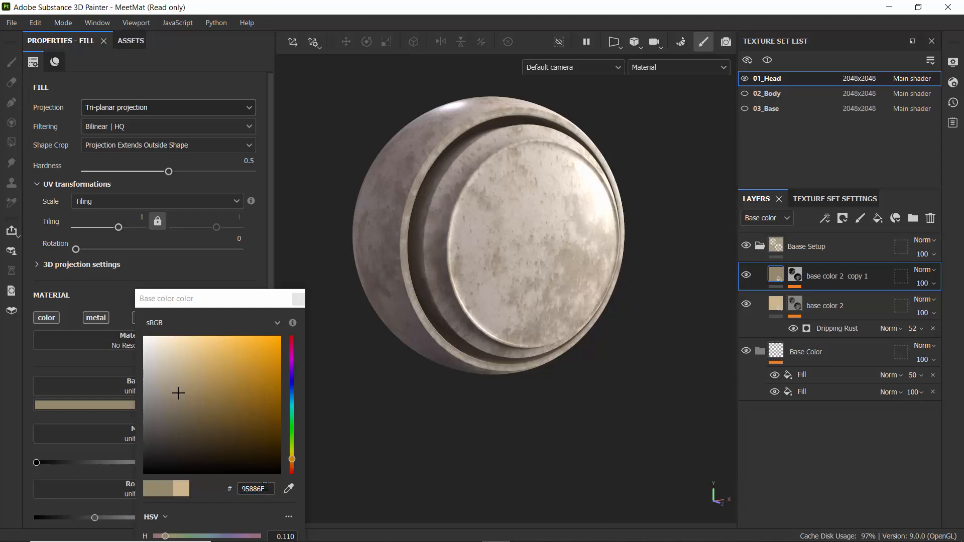
mouse_move(294, 315)
left_click(297, 299)
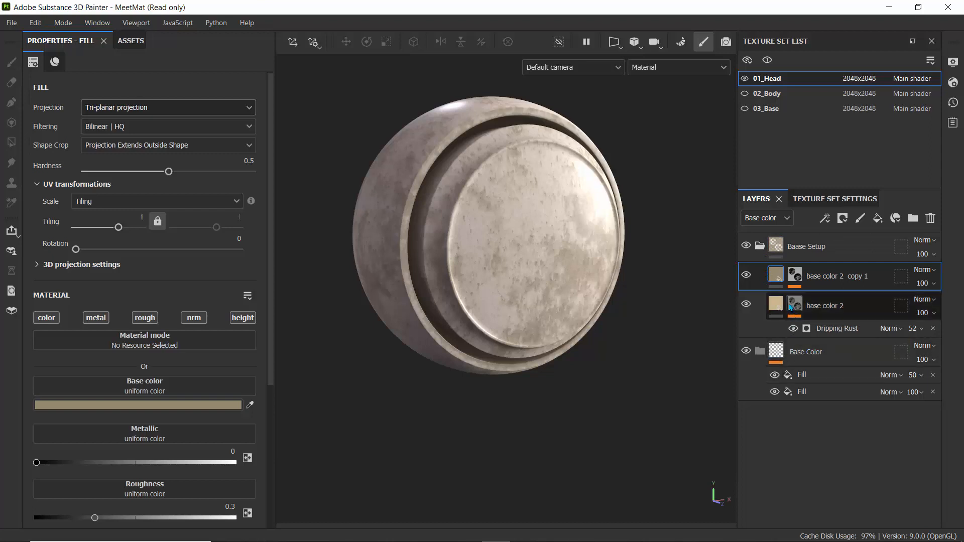
Step: Lower the base color 2 copy 1 layer's opacity to 64 and the Base Color layer's lower Fill effect to 81
left_click(934, 284)
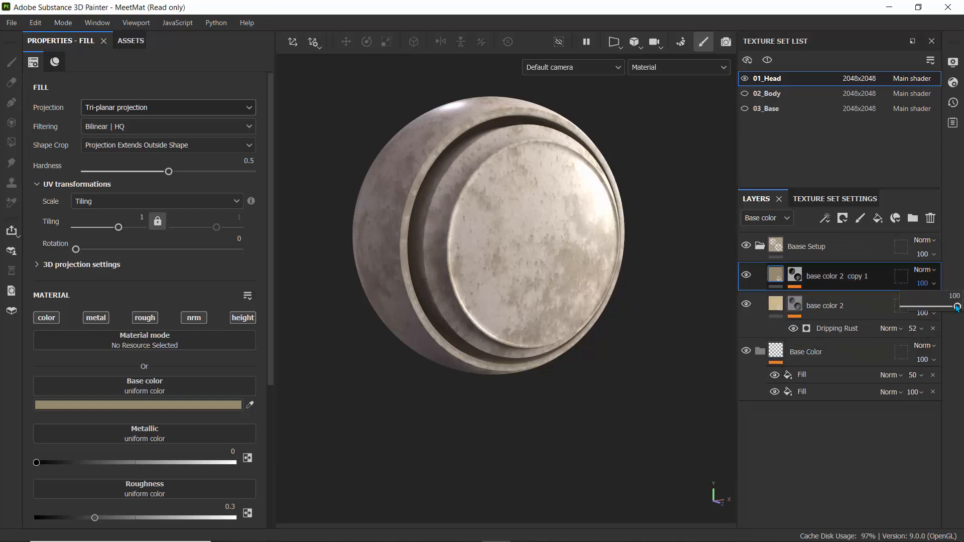
left_click_drag(958, 306, 926, 310)
left_click(760, 246)
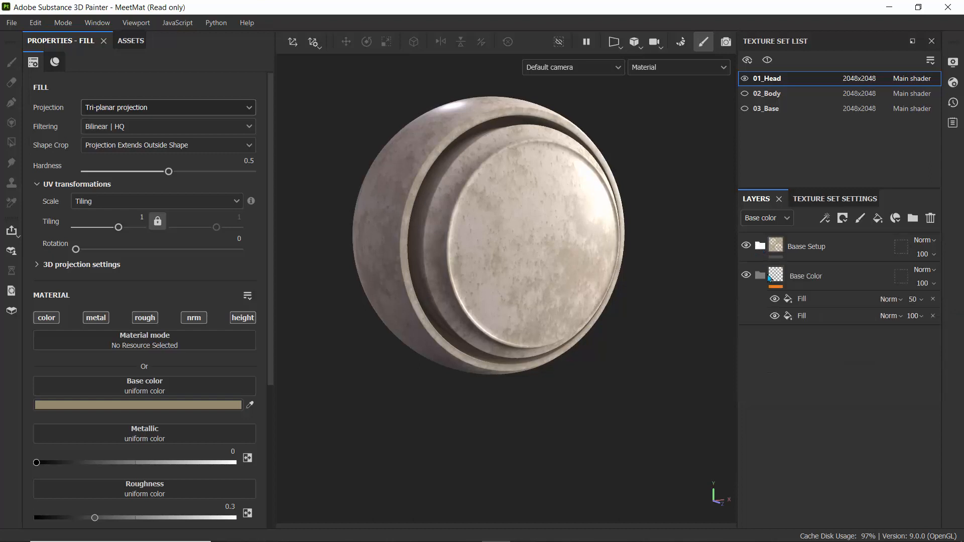
left_click(922, 316)
left_click_drag(955, 338, 948, 339)
Step: Expand the Baase Setup folder and duplicate the base color 2 copy 1 layer
left_click(759, 246)
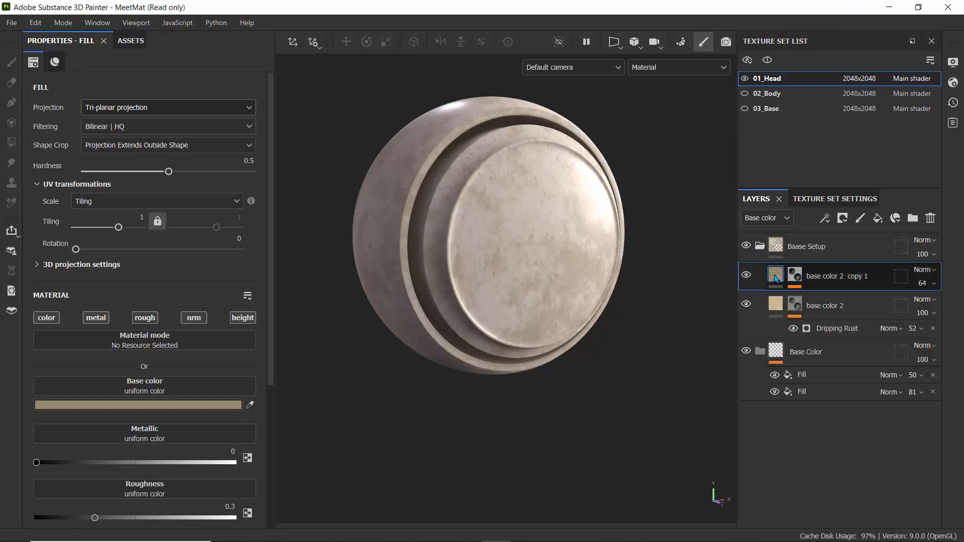
right_click(776, 278)
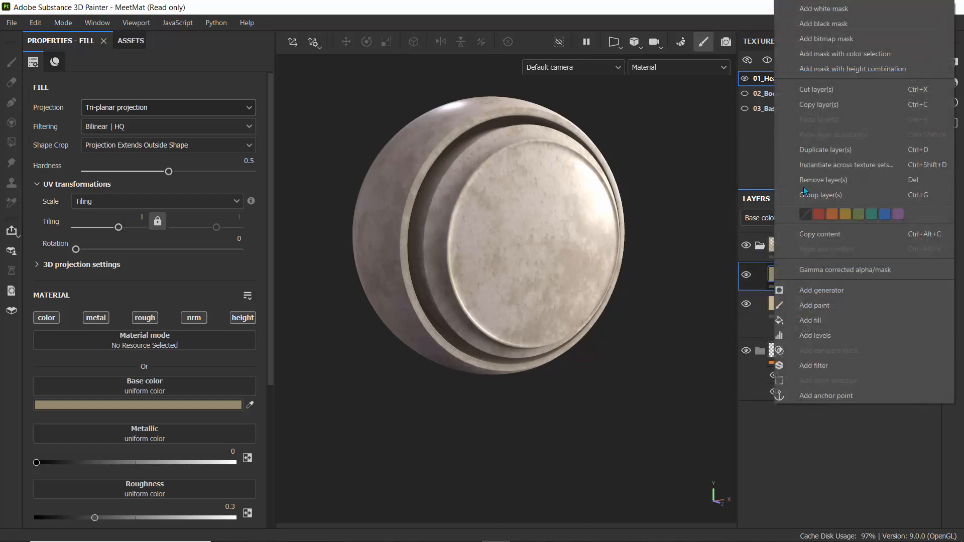
left_click(812, 150)
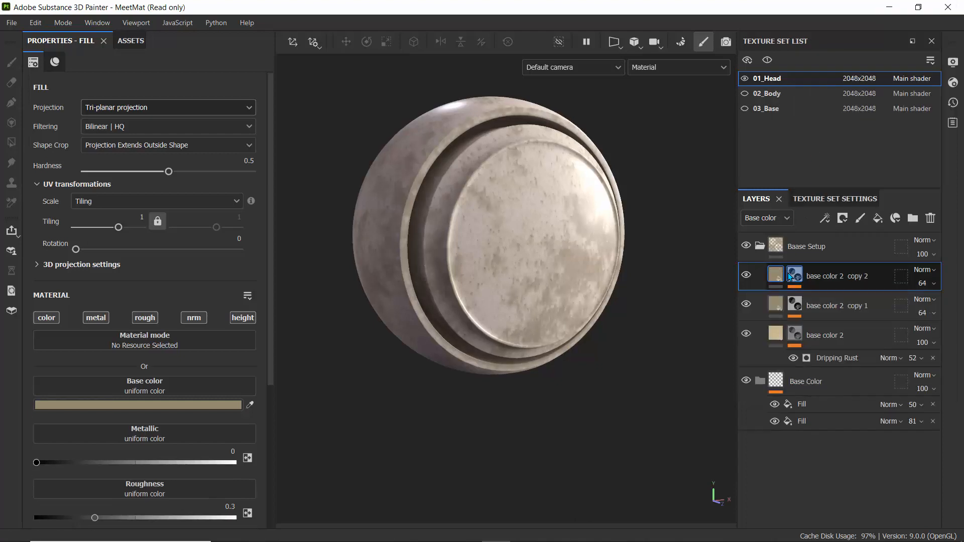
Step: Change the base color of the new base color 2 copy 2 layer to the reddish brown 795949
left_click(195, 404)
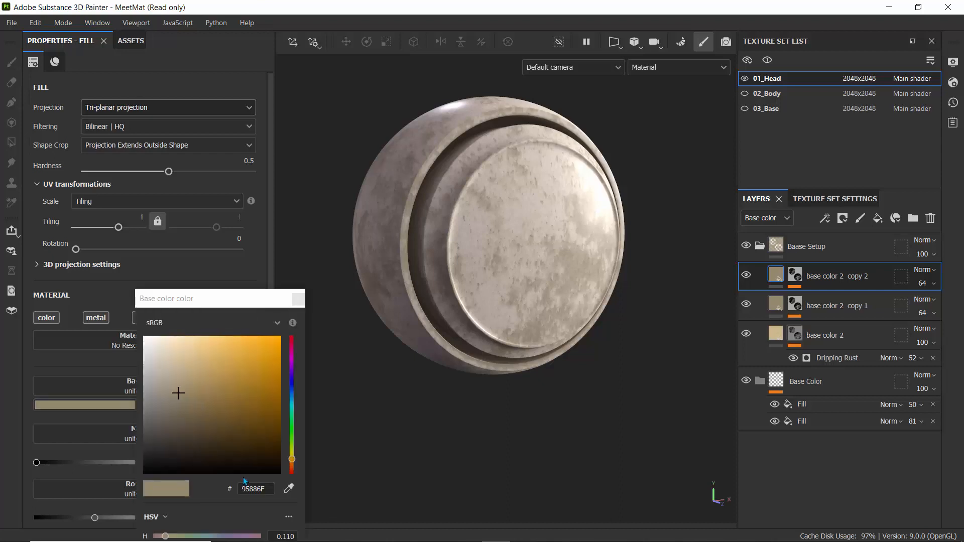
left_click(293, 466)
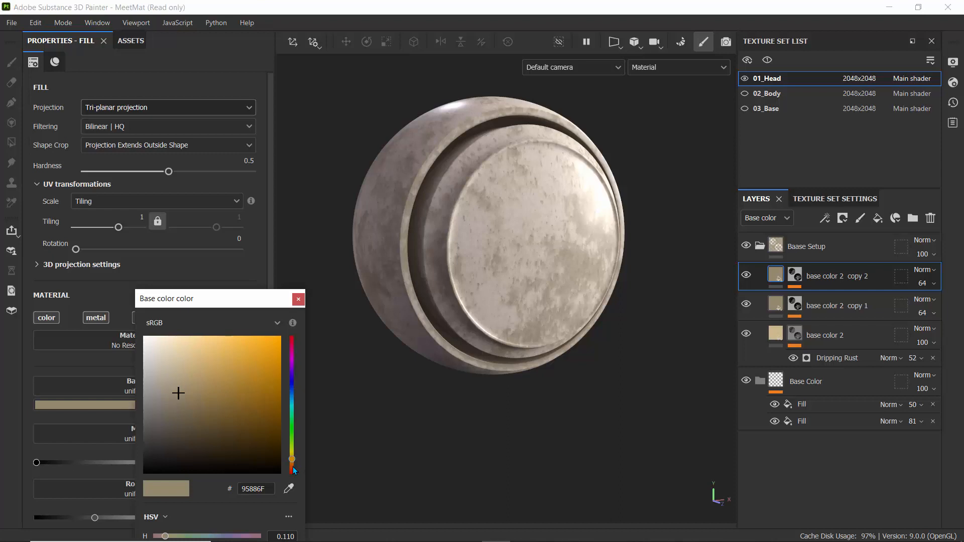
left_click(194, 411)
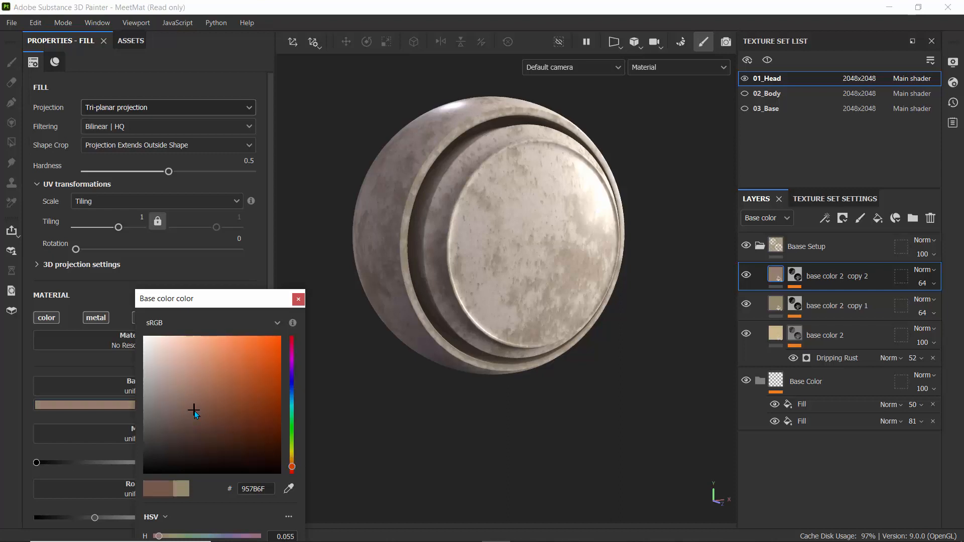
left_click(216, 425)
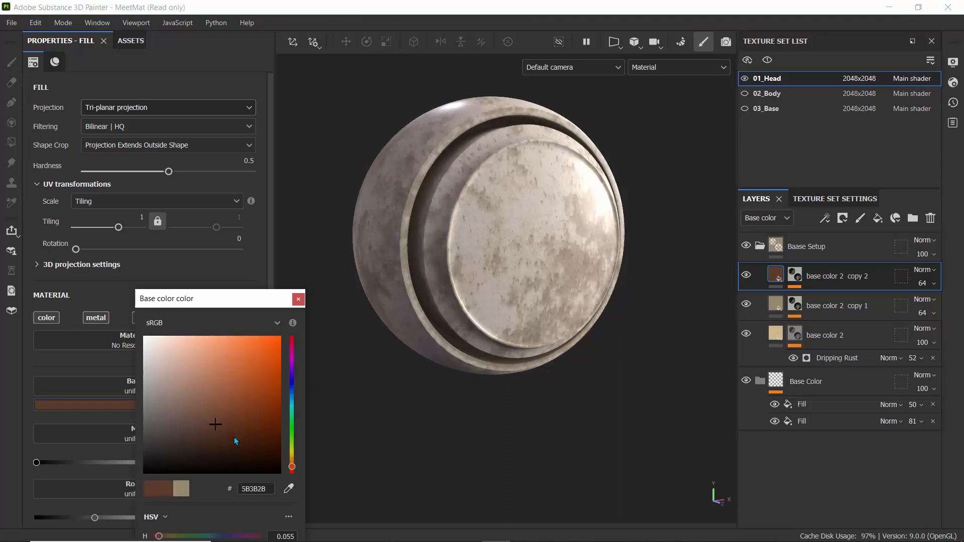
left_click(198, 409)
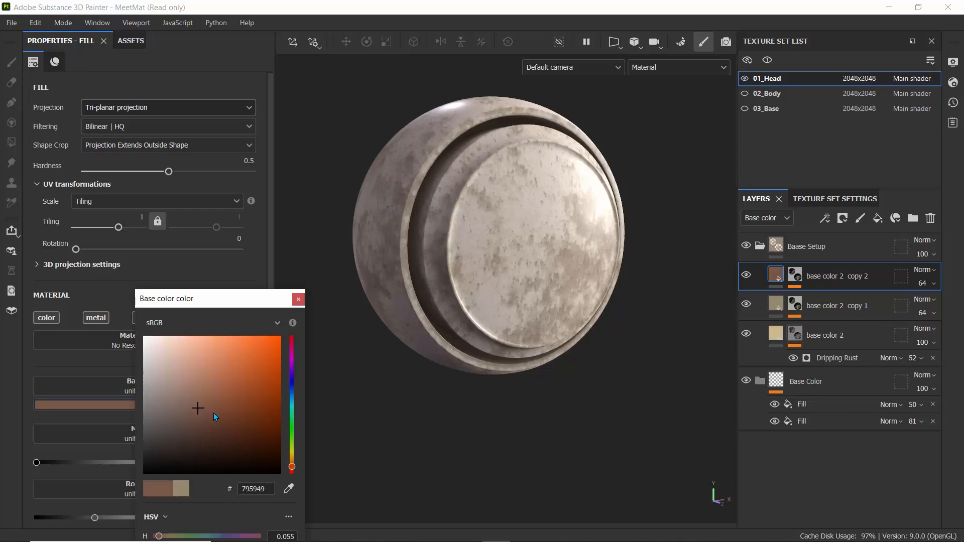
Step: Raise the base color 2 copy 2 layer's opacity to 82 and close the color picker
left_click(934, 284)
mouse_move(938, 306)
left_mouse_down()
mouse_move(963, 310)
mouse_move(948, 309)
left_mouse_up()
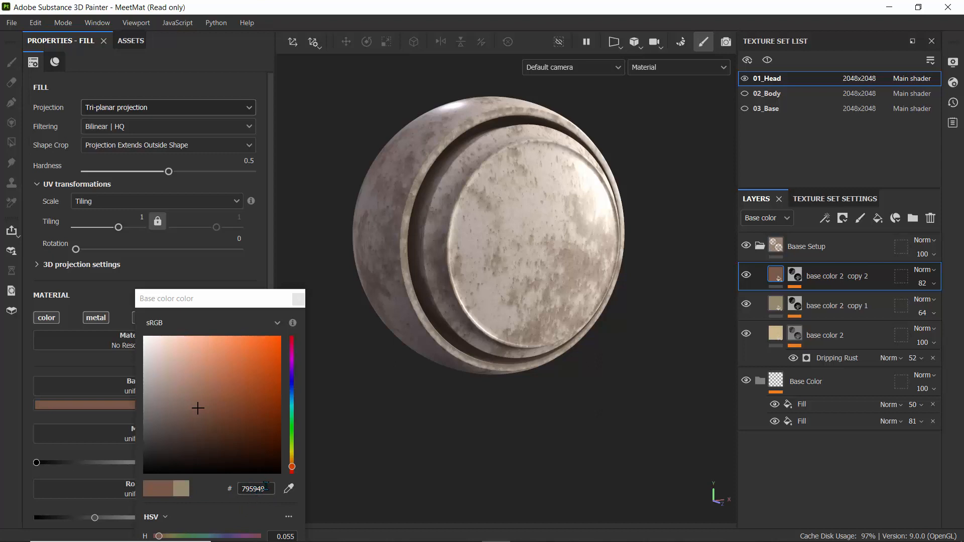
left_click(298, 300)
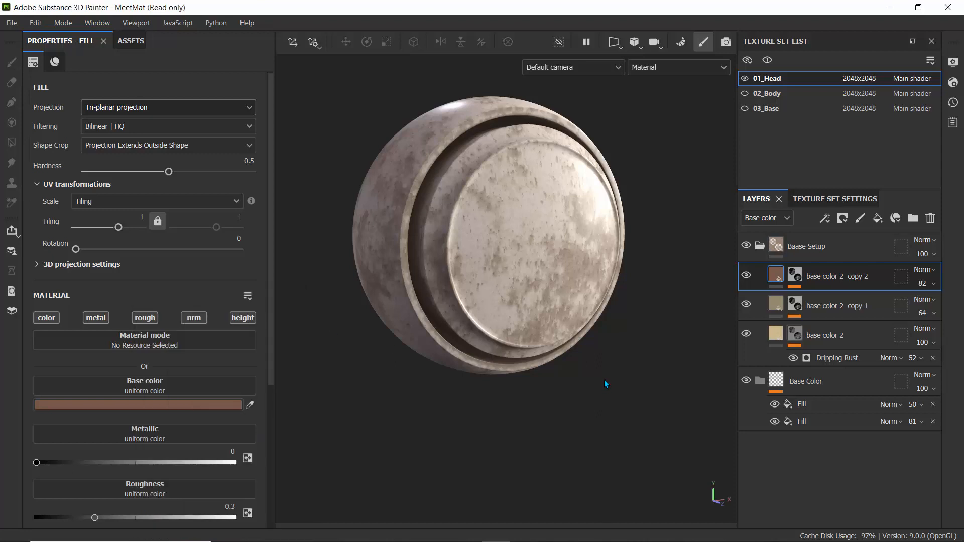
Step: Collapse the Baase Setup folder and compare the model with the Base Color layer and the folder each hidden and shown
left_click(760, 247)
left_click(817, 247)
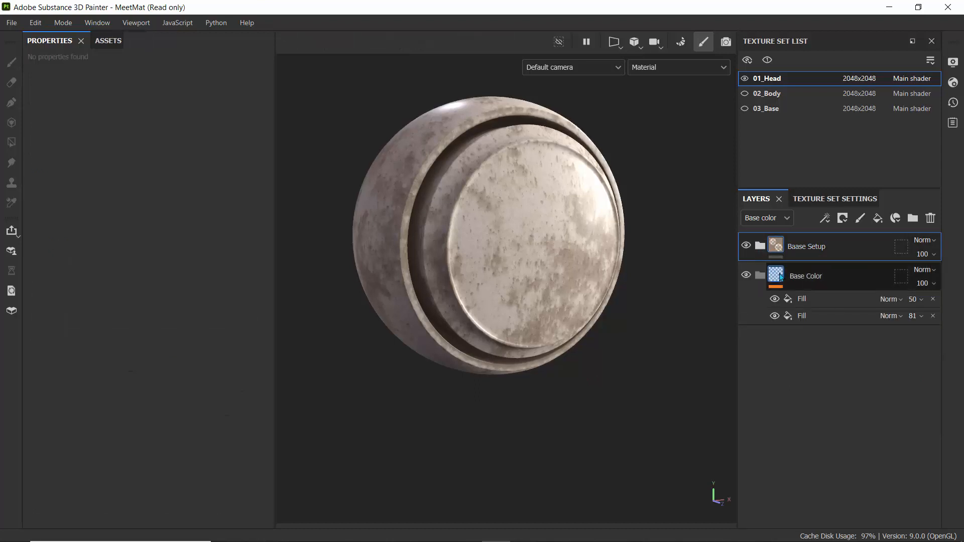
left_click(806, 275)
left_click(746, 275)
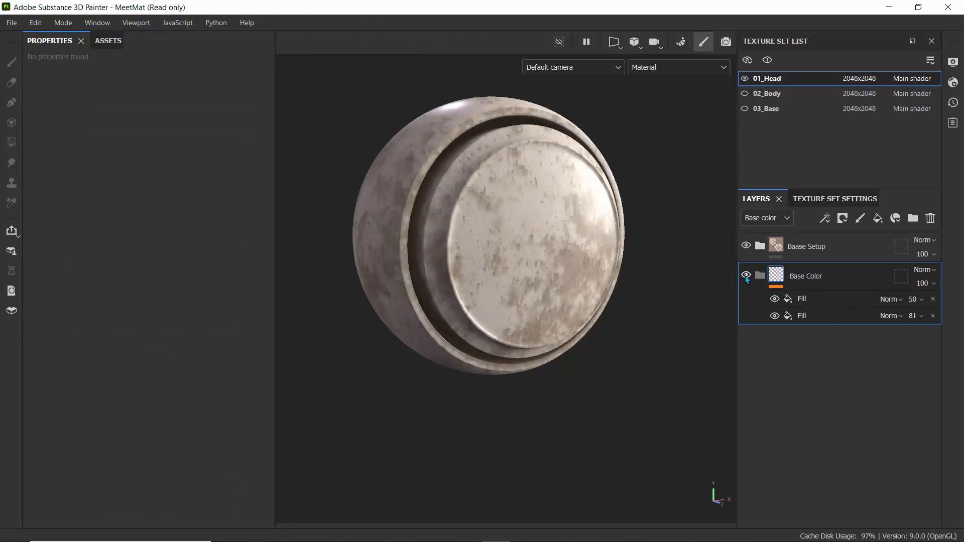
left_click(746, 275)
left_click(747, 246)
left_click(747, 246)
left_click(747, 246)
left_click(746, 246)
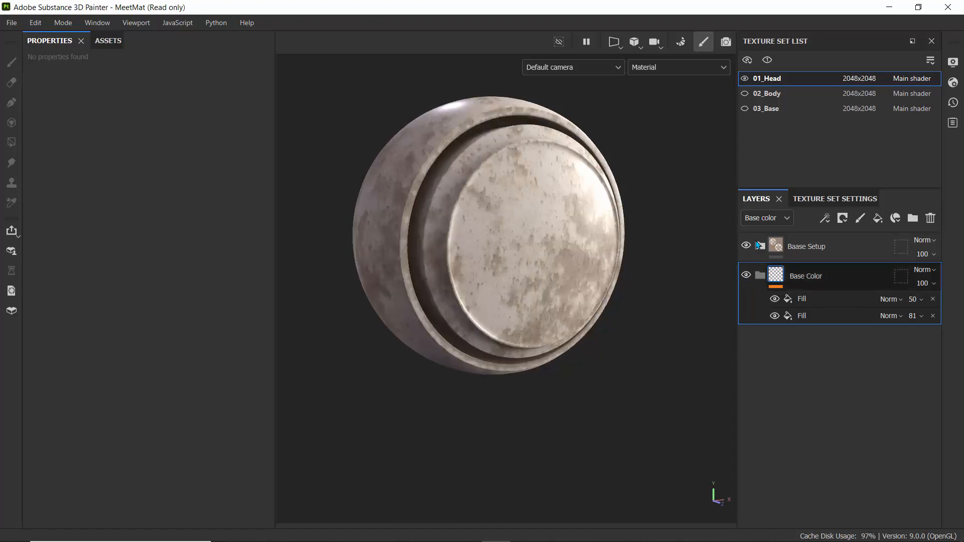
Step: Select the Baase Setup folder, widen the asset library and filter it to smart materials
left_click(824, 256)
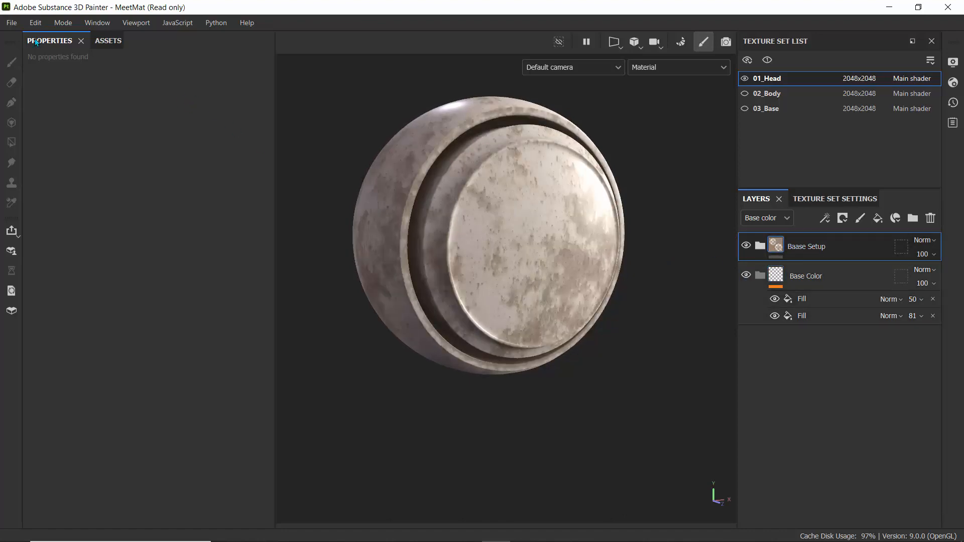
left_click(113, 40)
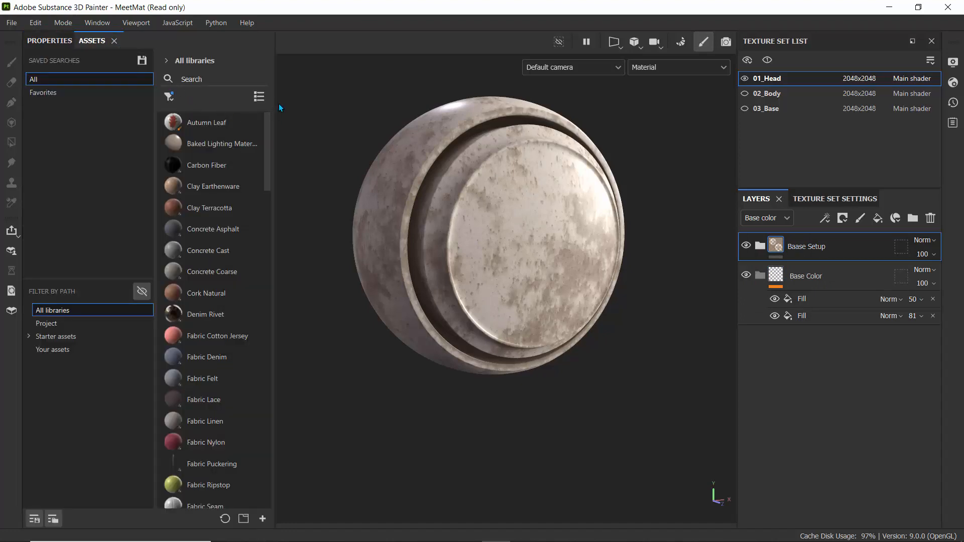
left_click_drag(278, 103, 372, 103)
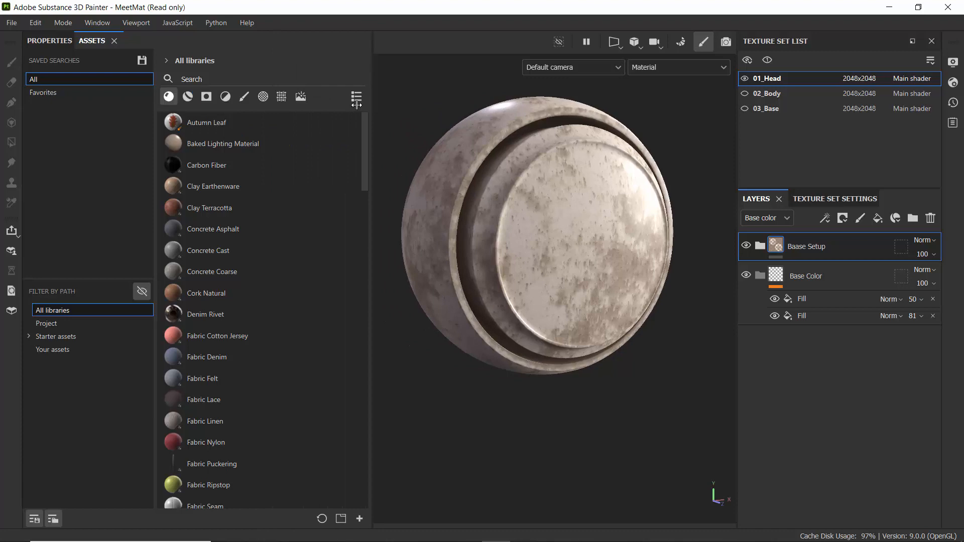
left_click(188, 97)
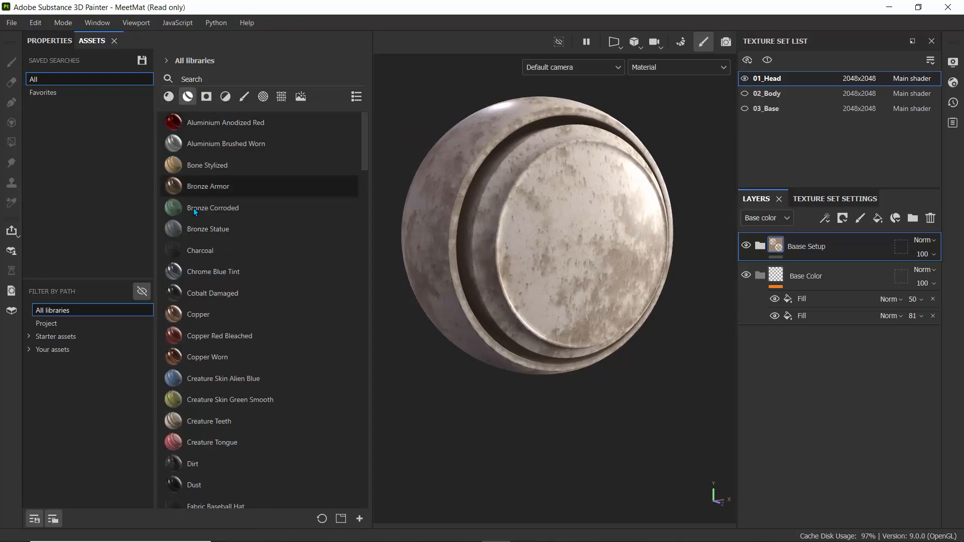
Step: Add the Plastic Glossy smart material to the layer stack above the Baase Setup folder
scroll(208, 269, "down", 15)
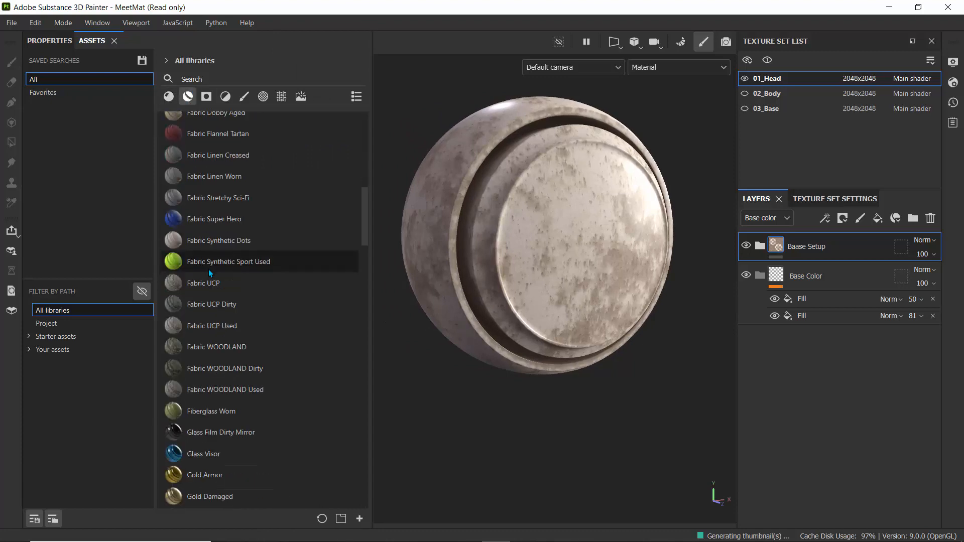
scroll(209, 269, "down", 5)
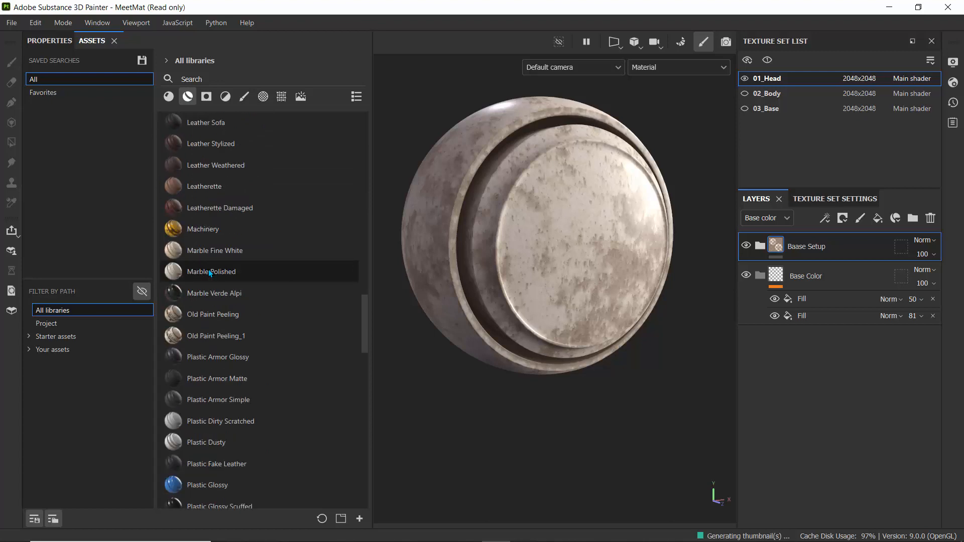
scroll(208, 269, "down", 3)
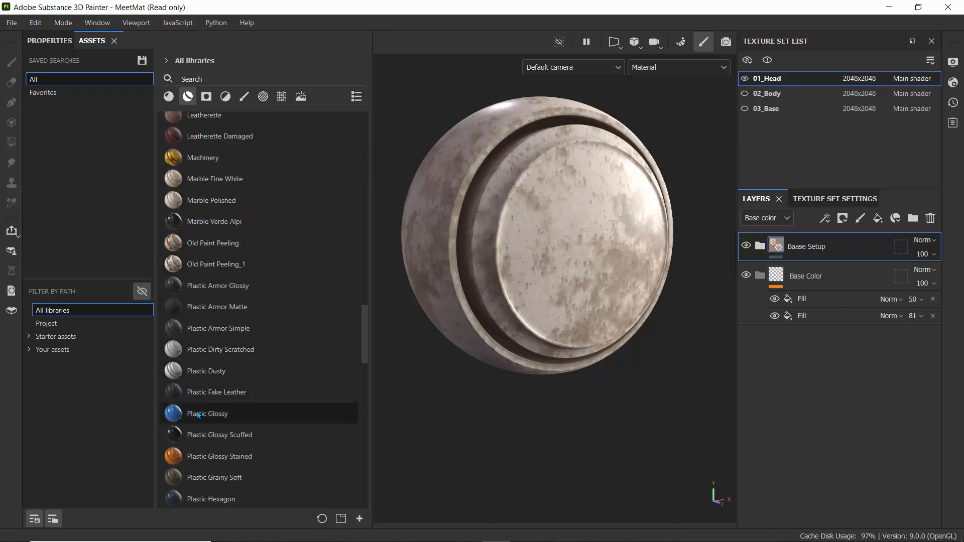
mouse_move(199, 415)
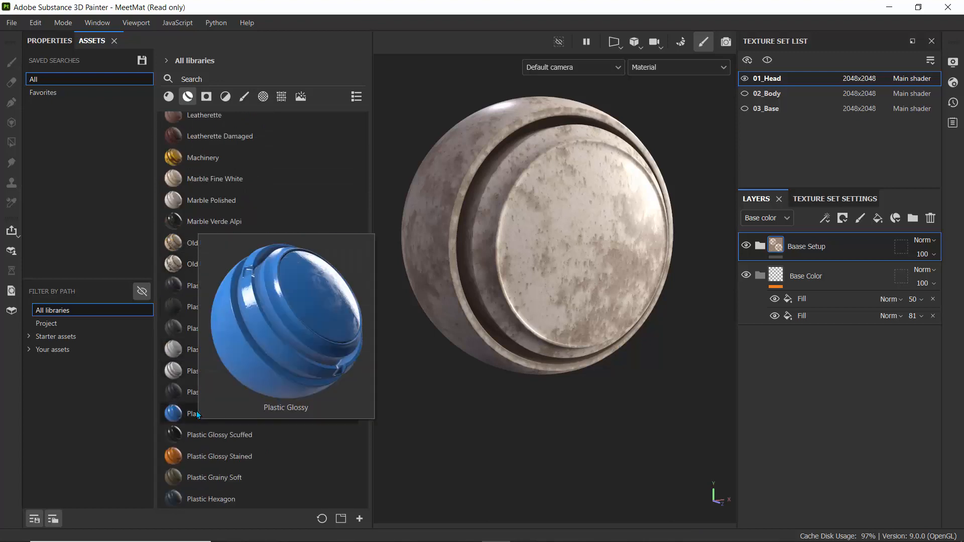
left_click_drag(197, 410, 787, 240)
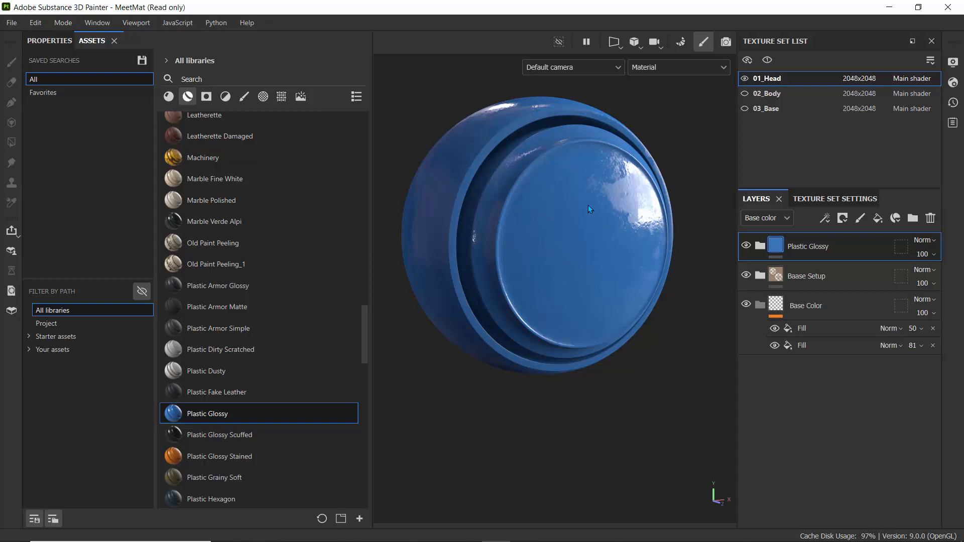
Step: Set the Plastic Glossy folder's base color blending mode to Multiply
scroll(587, 164, "up", 5)
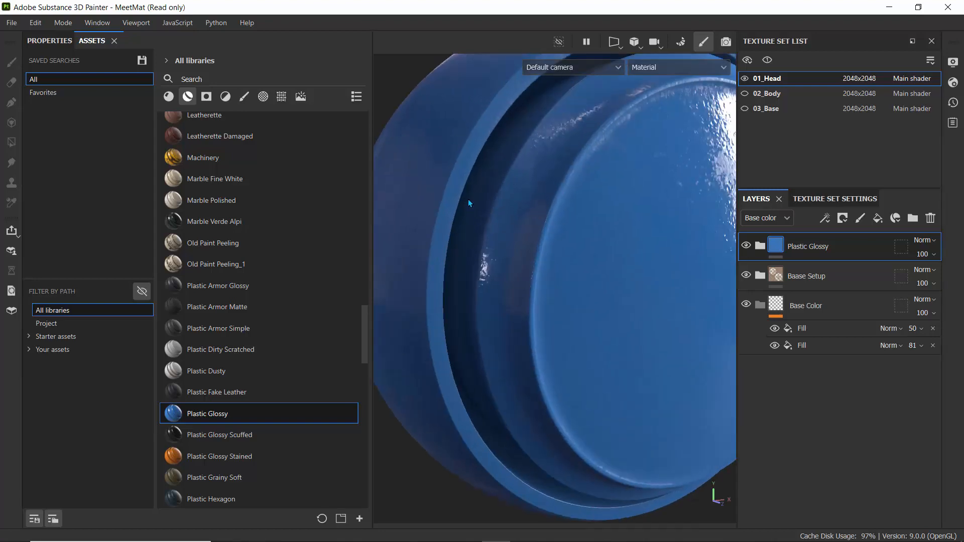
scroll(597, 224, "down", 5)
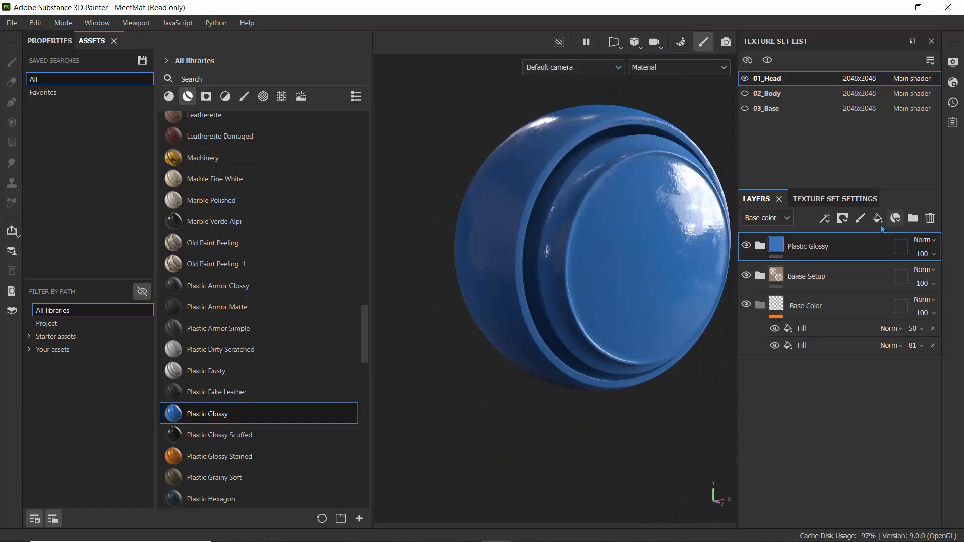
left_click(924, 240)
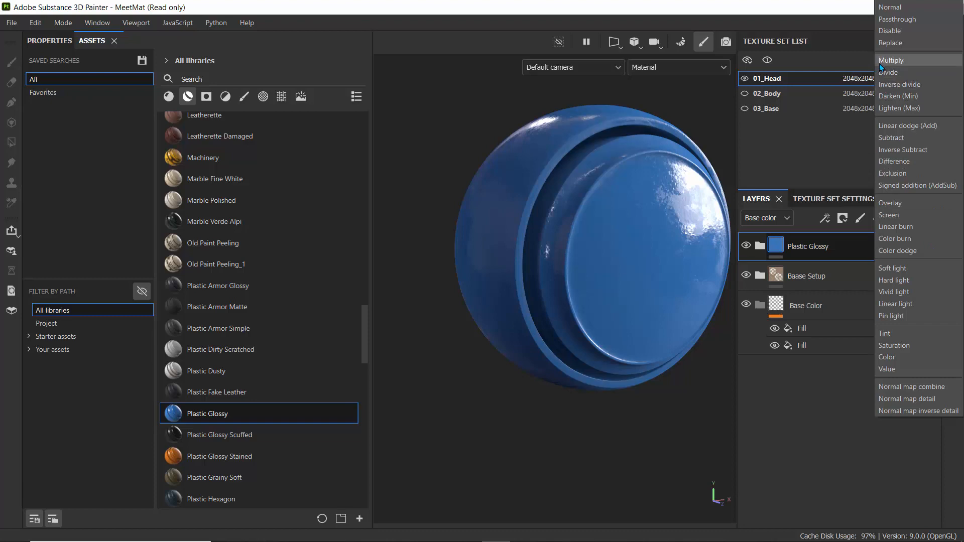
left_click(891, 60)
scroll(594, 218, "down", 3)
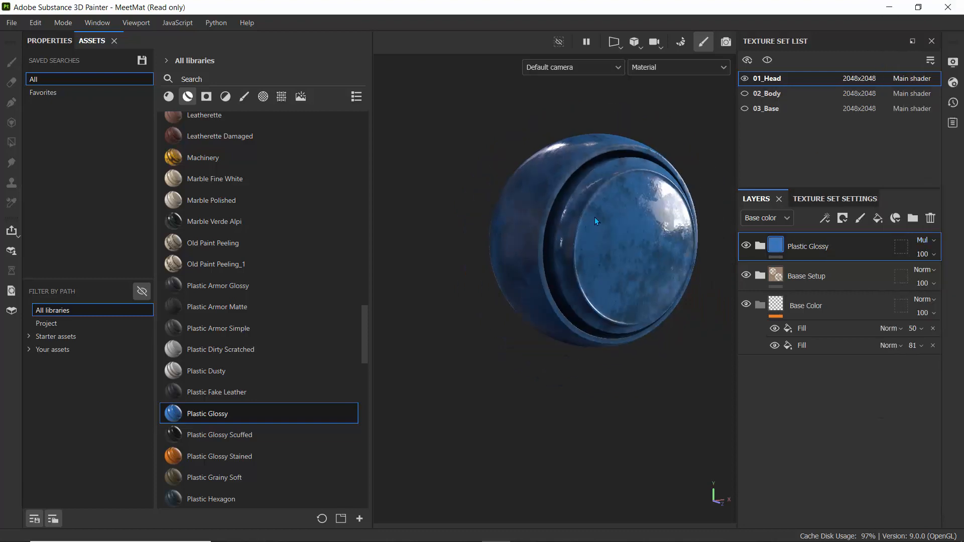
Step: Change the base color of the Plastic Base layer inside the Plastic Glossy folder to the light grey DBDEE2
left_click(759, 246)
left_click(806, 335)
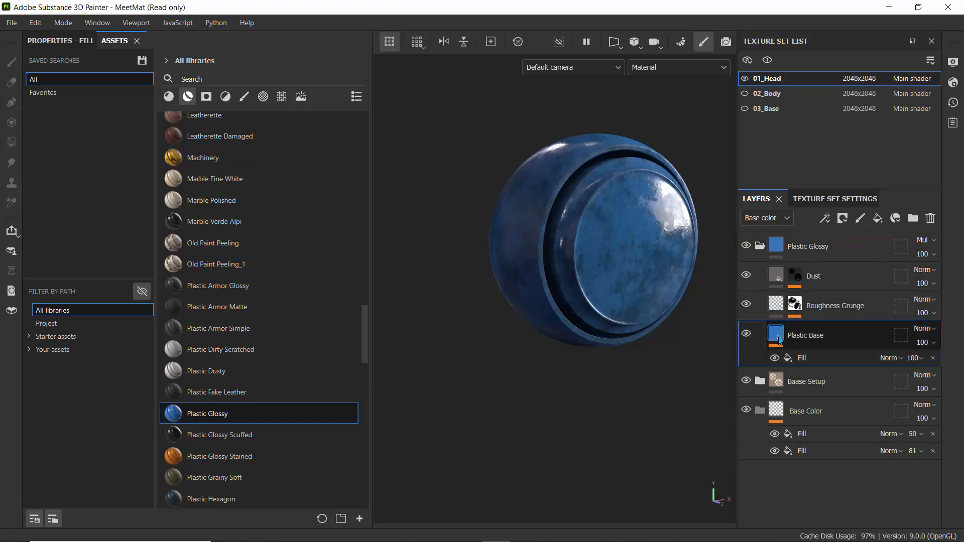
left_click(51, 43)
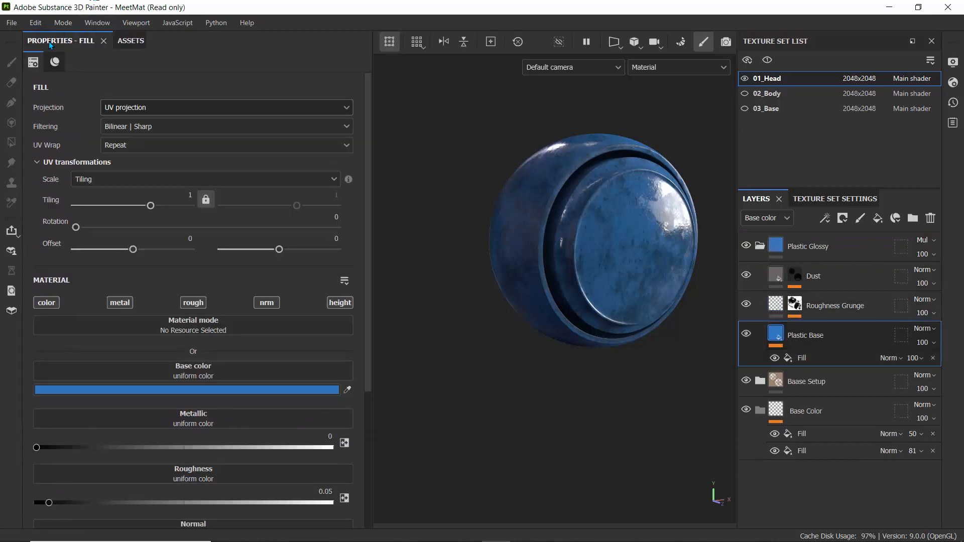
left_click(171, 394)
left_click(158, 365)
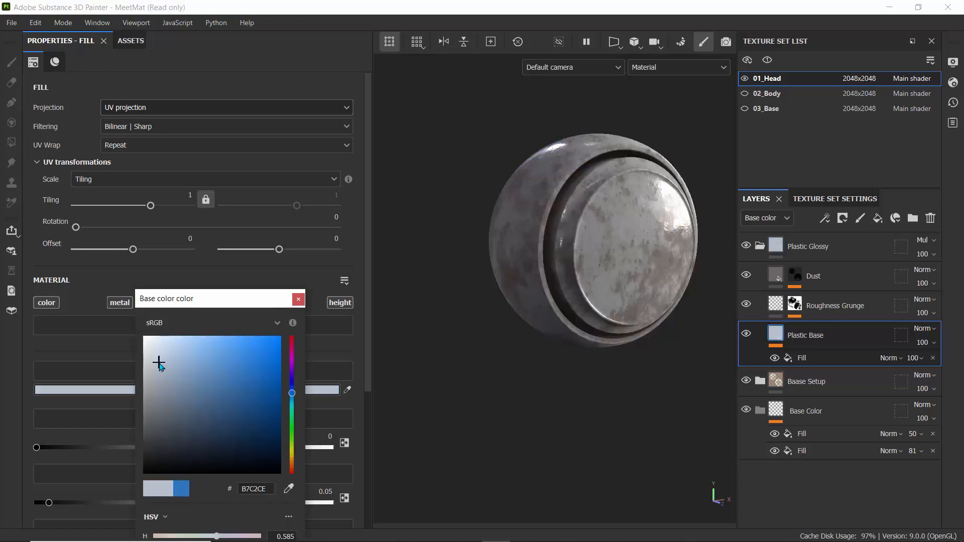
left_click_drag(159, 365, 147, 351)
Step: Lower the opacity of the Mask Builder generator on the Roughness Grunge layer's mask to 38
scroll(688, 225, "up", 5)
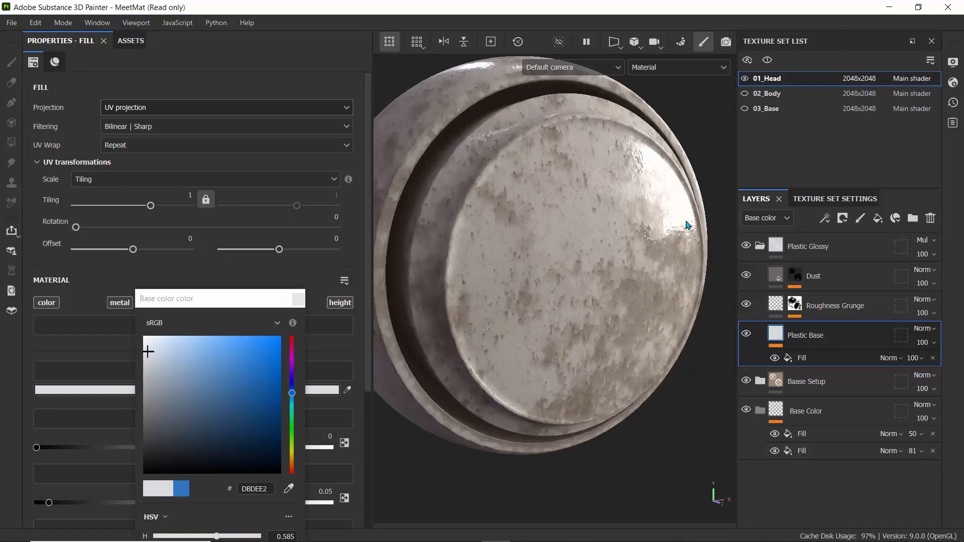
scroll(688, 225, "down", 1)
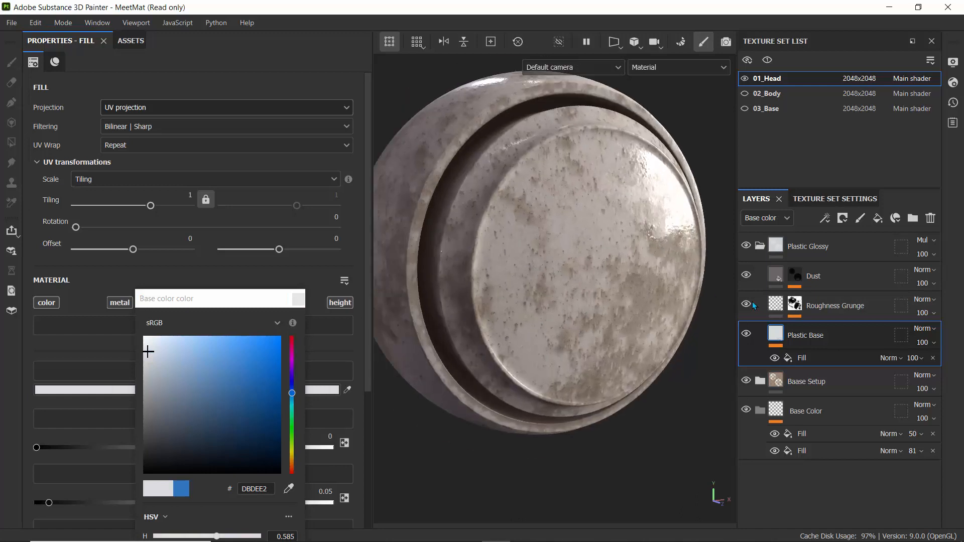
left_click(828, 306)
left_click(795, 304)
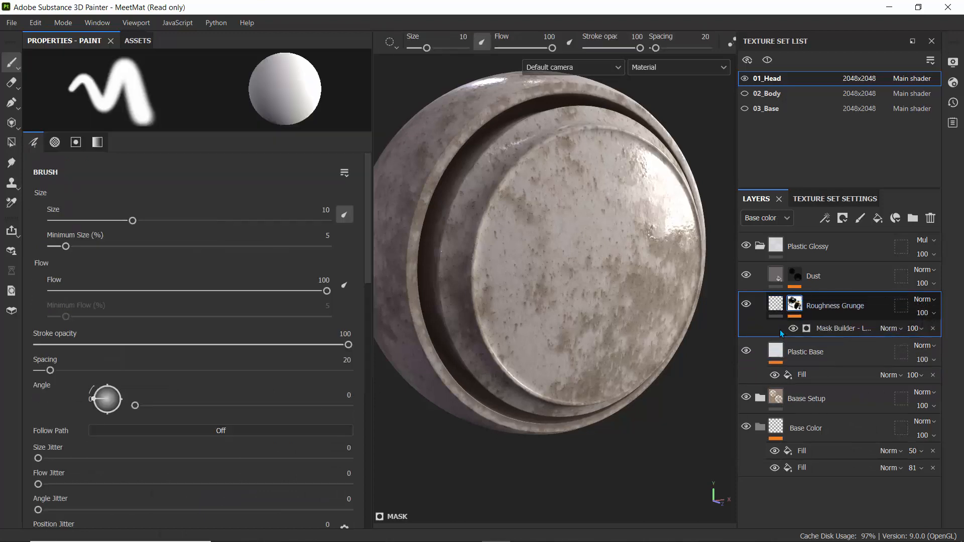
left_click(915, 328)
left_click(924, 353)
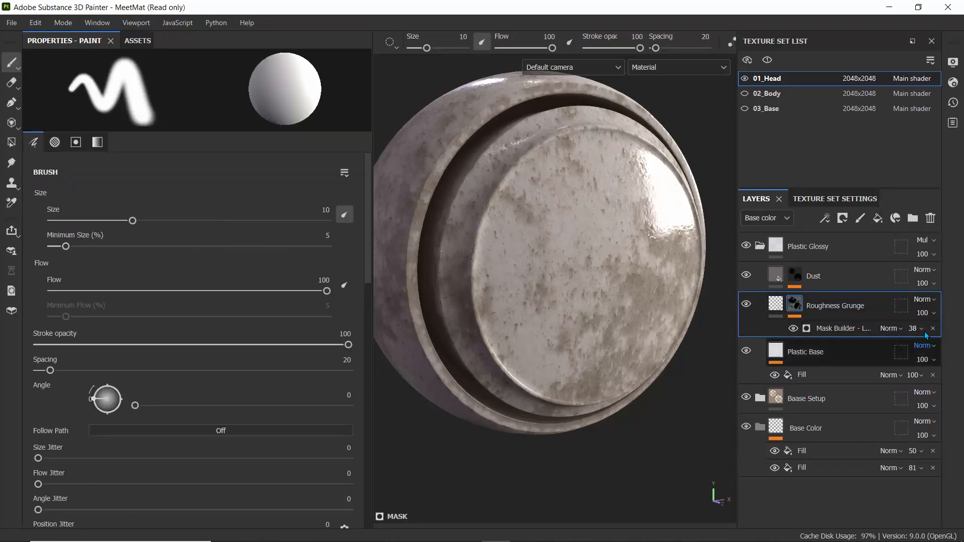
Step: Check the Dust layer's mask, then collapse the Plastic Glossy folder and lower its opacity to 51
left_click(795, 275)
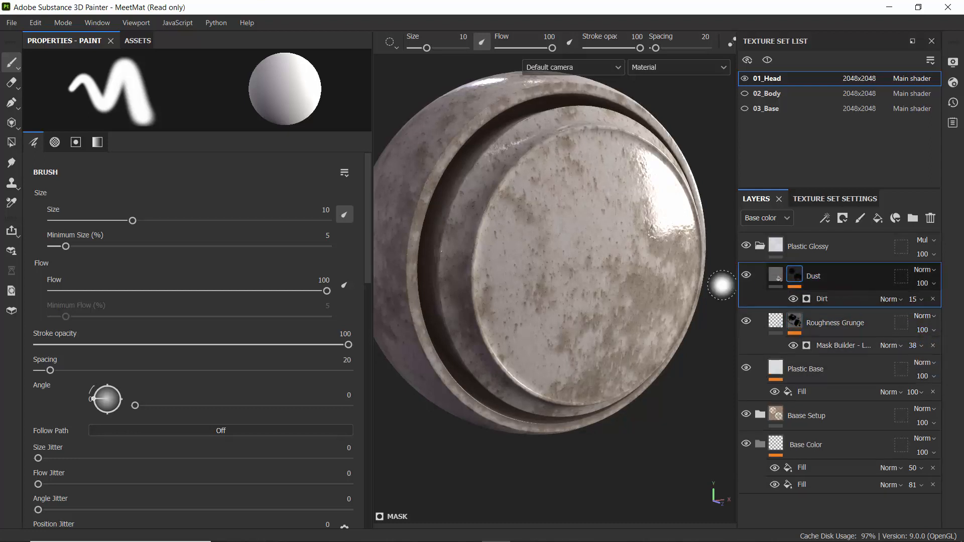
left_click(760, 246)
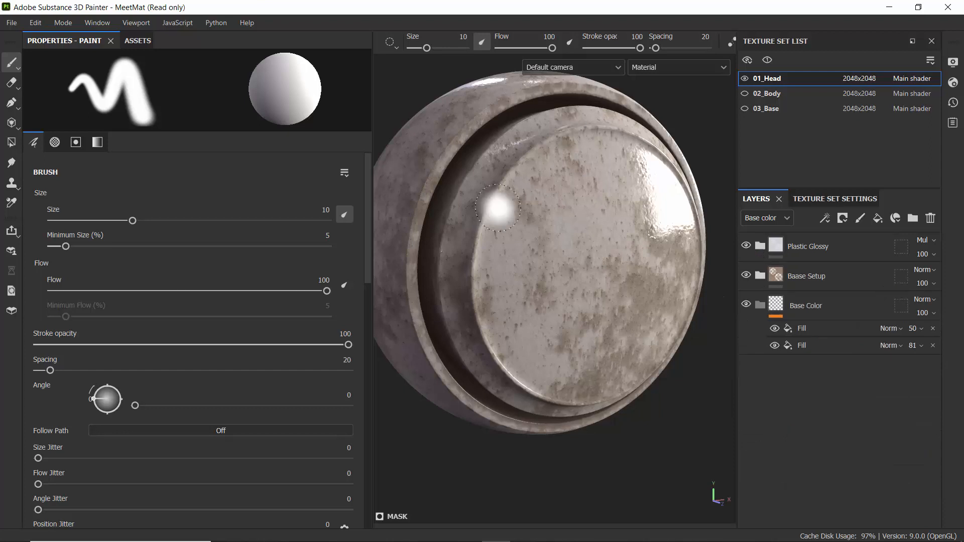
scroll(478, 203, "down", 3)
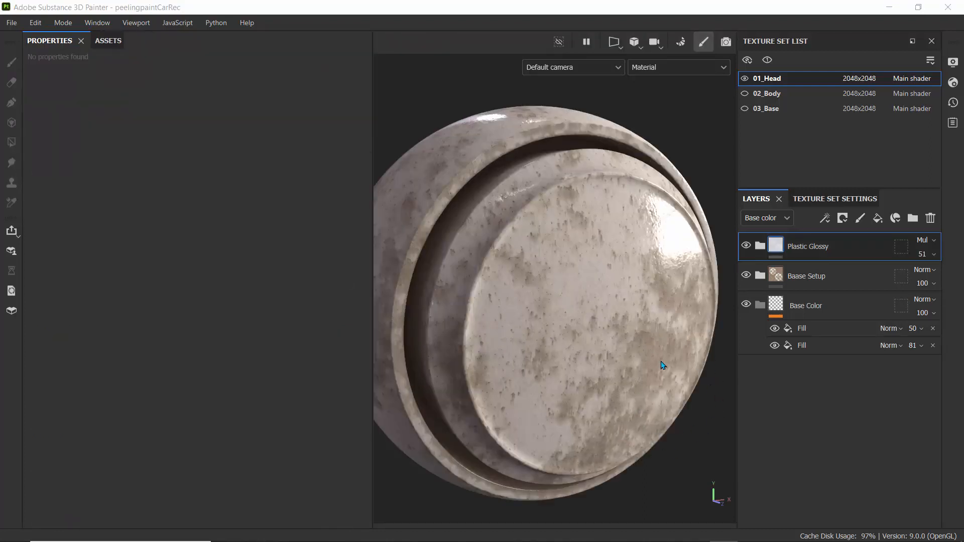
Step: Add the MatFx Peeling Paint filter as a new layer above the Plastic Glossy folder and show its parameters
left_click(110, 41)
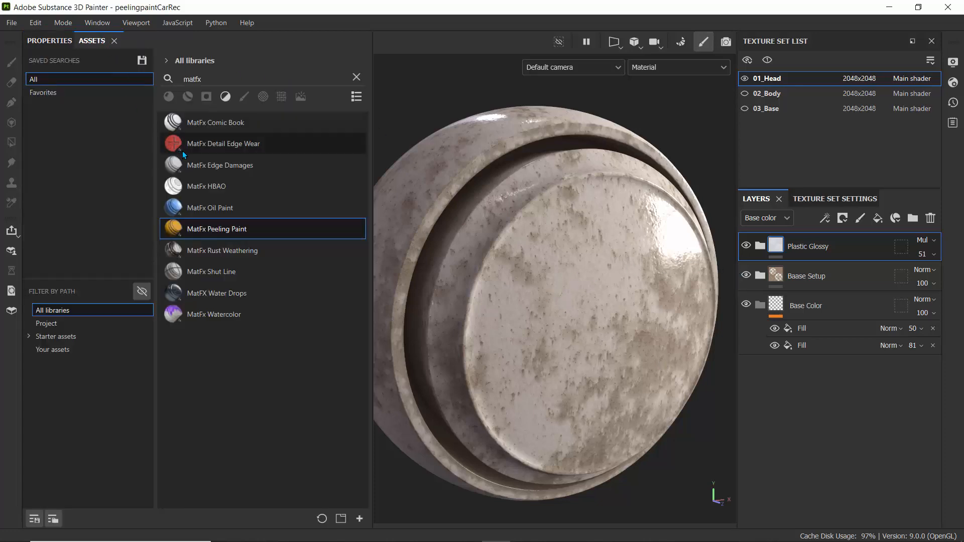
left_click(206, 82)
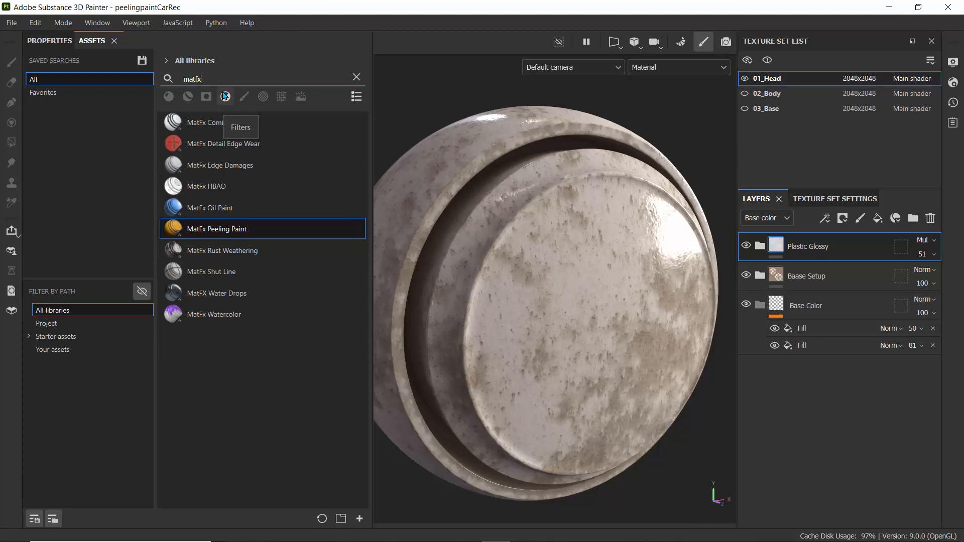
mouse_move(175, 228)
left_mouse_down()
mouse_move(536, 220)
mouse_move(812, 236)
left_mouse_up()
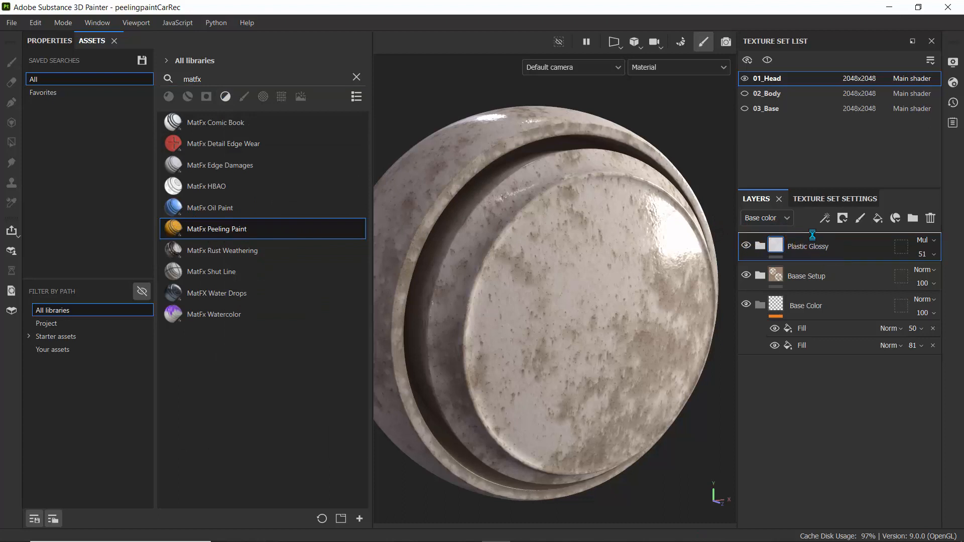
left_click_drag(812, 235, 812, 235)
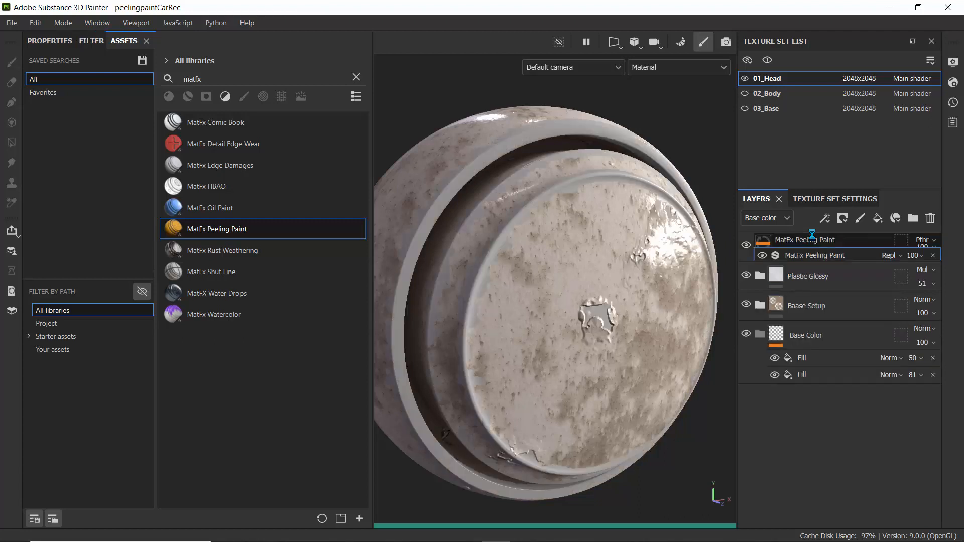
scroll(502, 296, "down", 3)
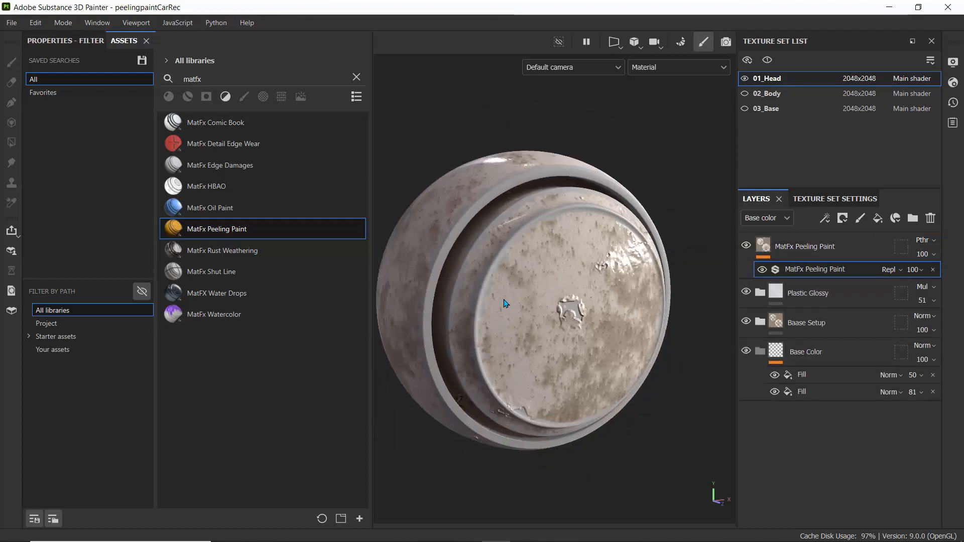
mouse_move(505, 304)
left_mouse_down("alt")
mouse_move(518, 285)
mouse_move(613, 286)
mouse_move(504, 291)
left_mouse_up("alt")
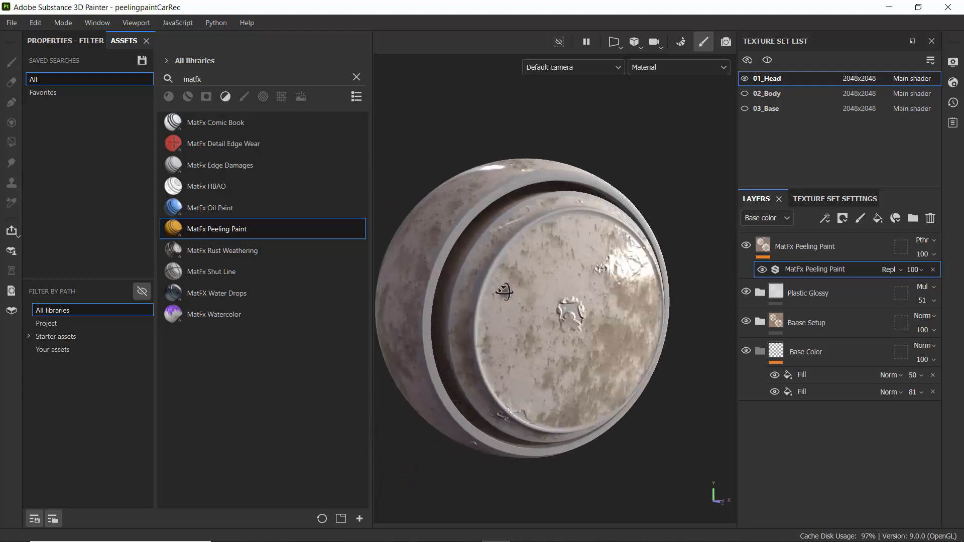
left_click(65, 41)
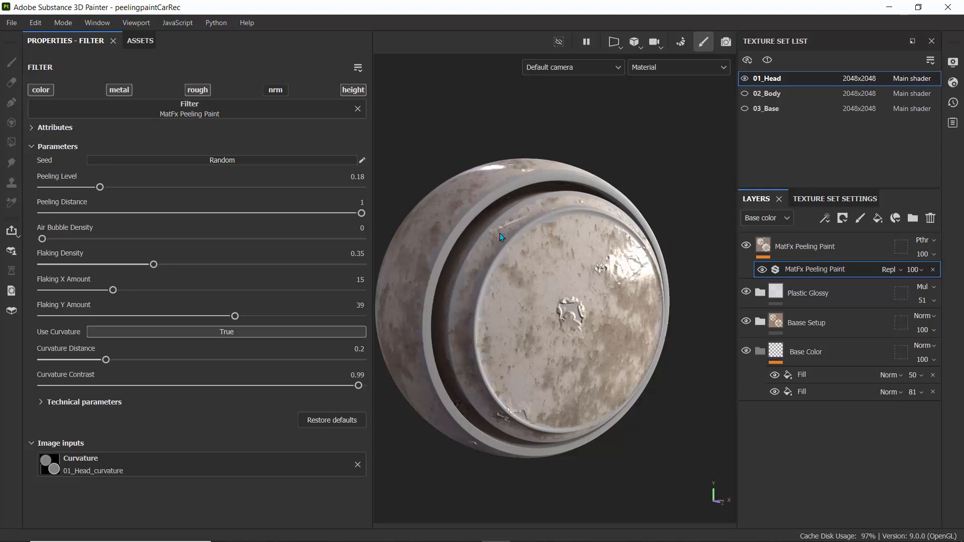
Step: Add a white mask to the MatFx Peeling Paint layer and apply a Dirt generator to it
left_click(793, 243)
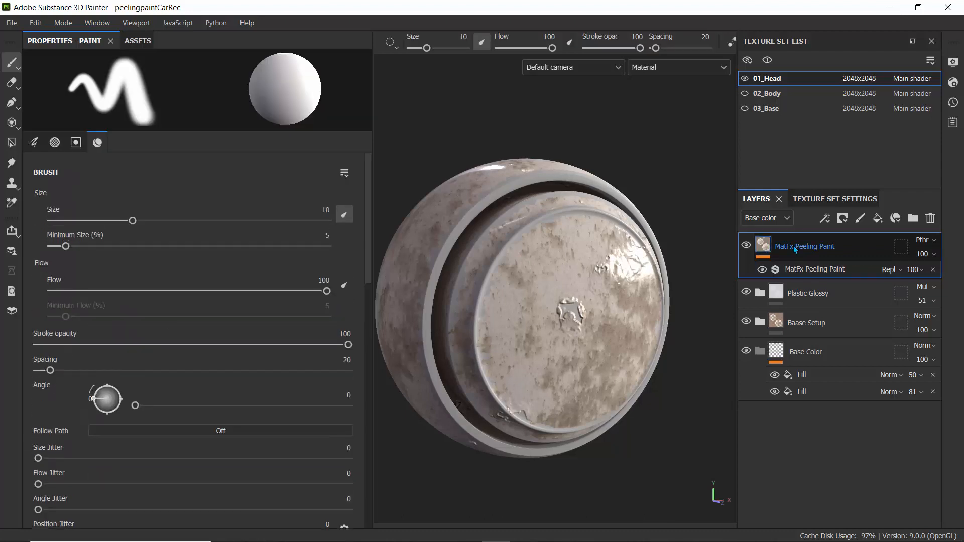
left_click(842, 220)
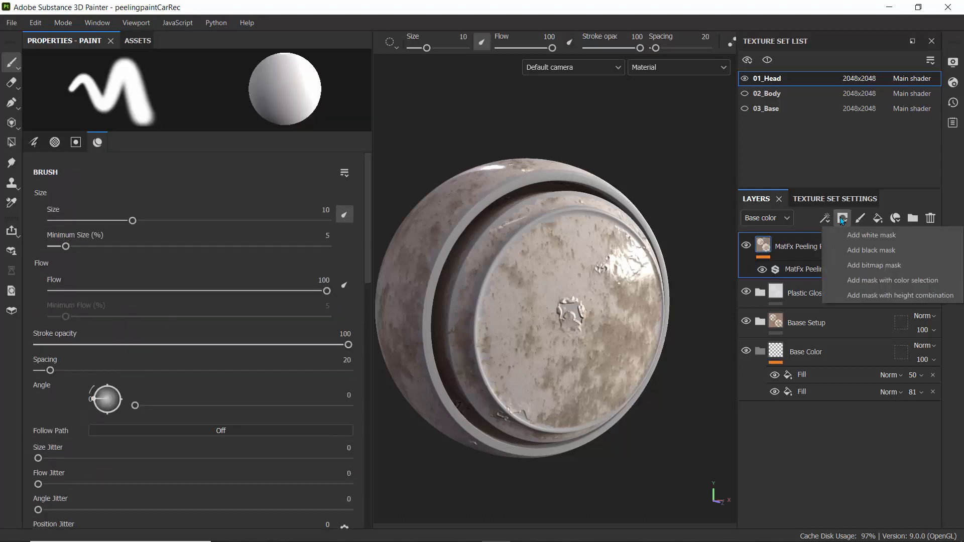
left_click(860, 241)
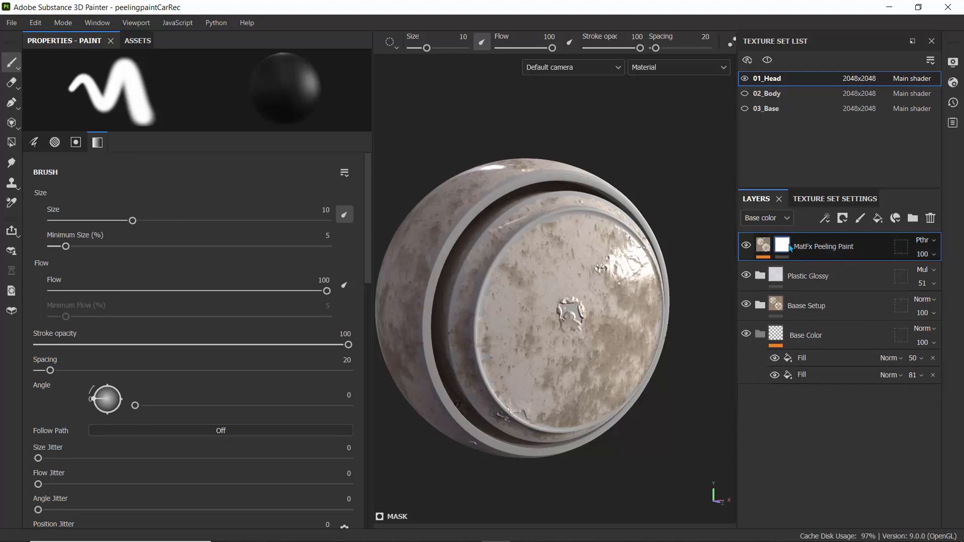
left_click(824, 218)
left_click(837, 234)
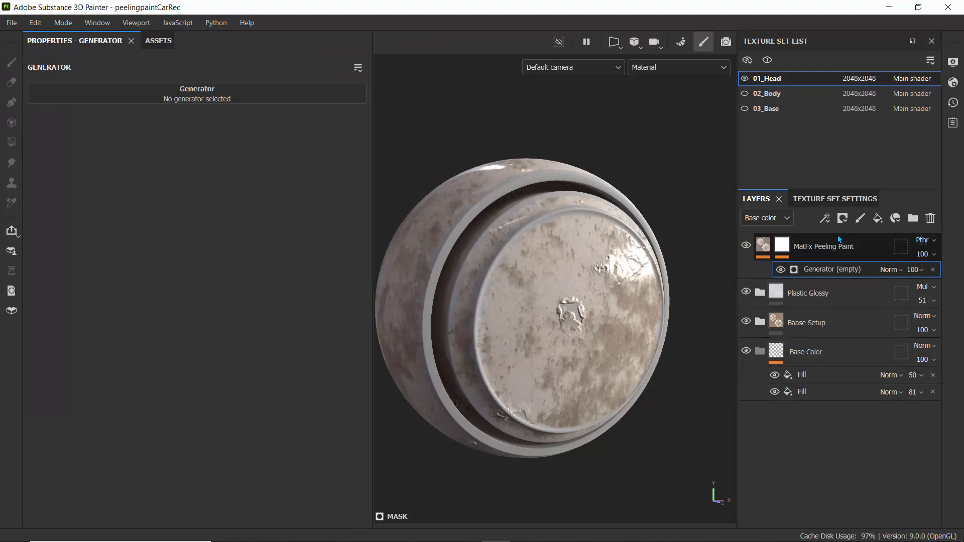
left_click(198, 95)
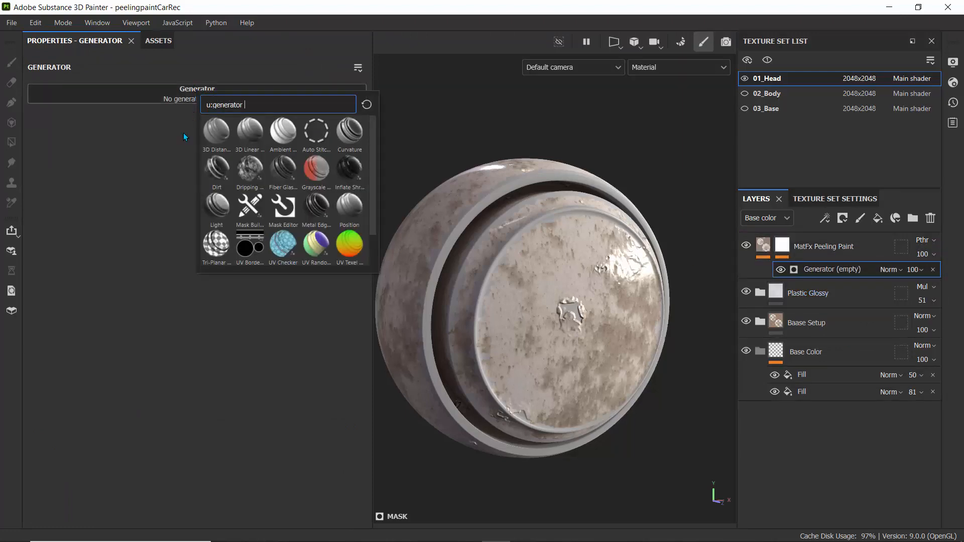
left_click(219, 167)
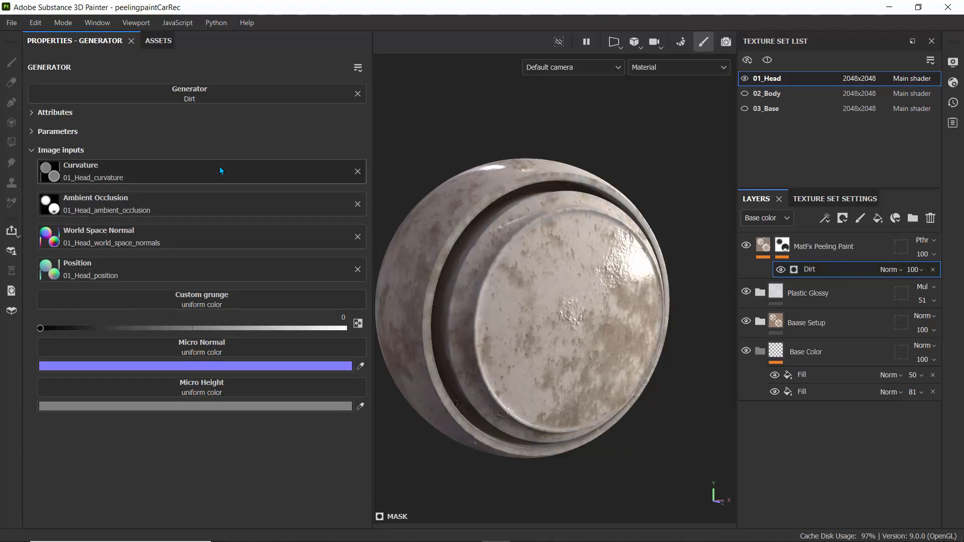
Step: Compare the model with the Dirt generator off and on, and collapse the generator's image inputs
left_click(780, 269)
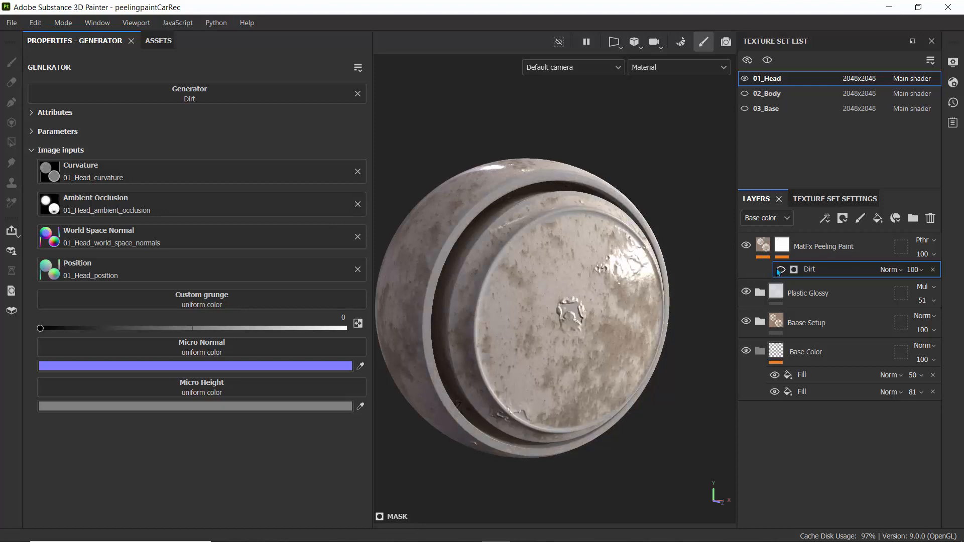
left_click(780, 270)
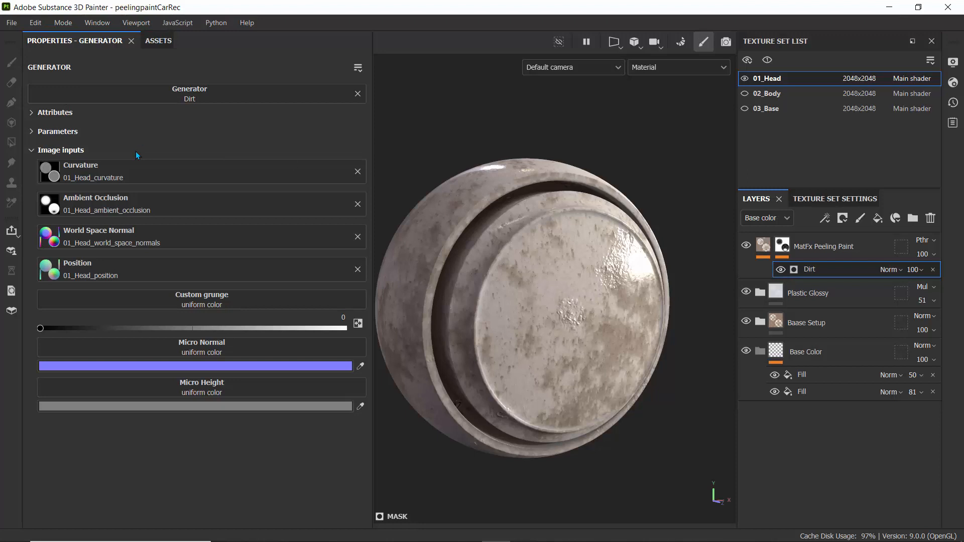
left_click(33, 150)
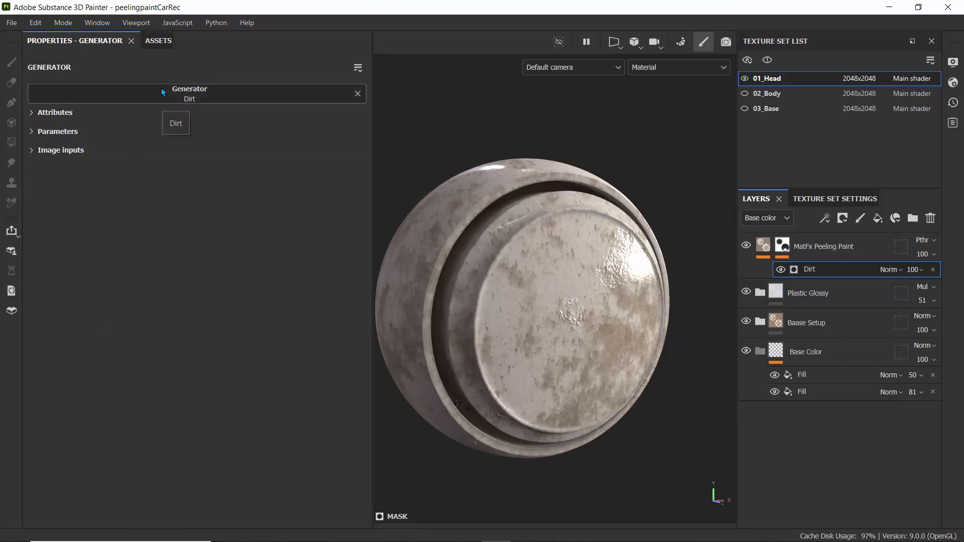
Step: Set the Dirt generator's Dirt Level to 0.92 and Dirt Contrast to 0.24, and fine-tune its Grunge Amount
left_click(30, 111)
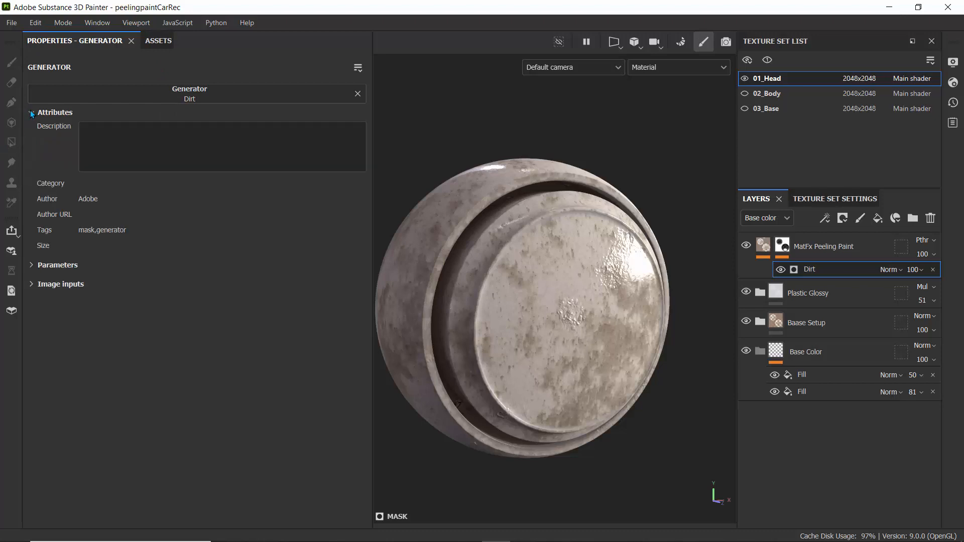
left_click(30, 111)
left_click(30, 131)
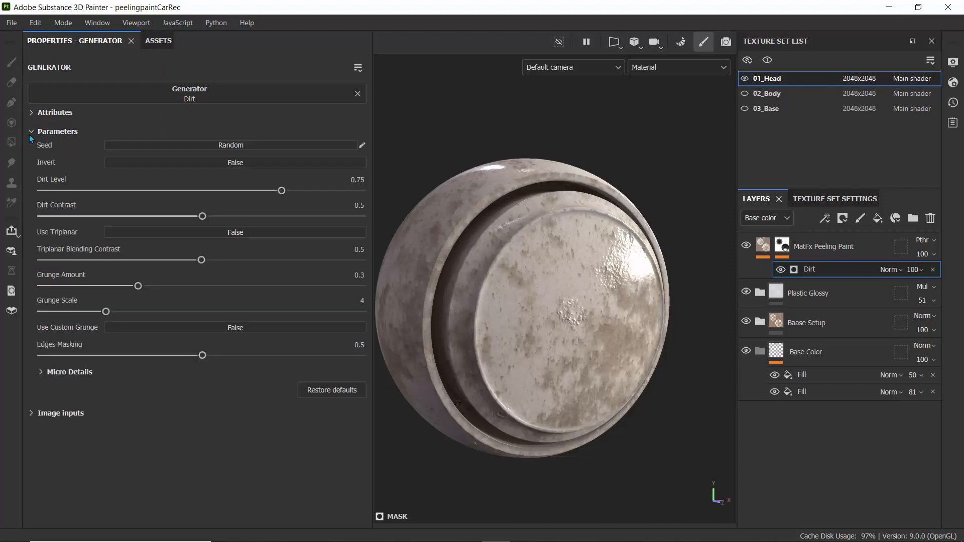
left_click_drag(286, 191, 317, 190)
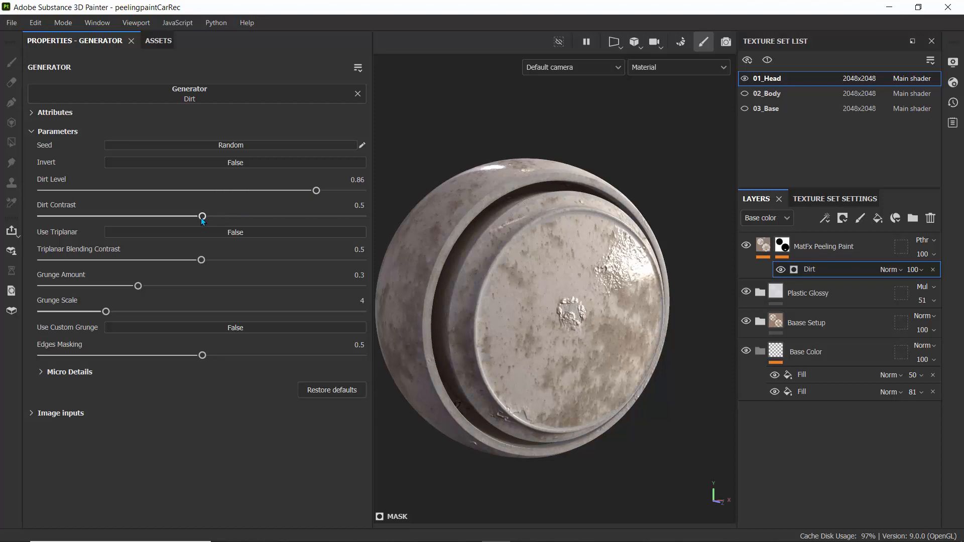
left_click_drag(202, 219, 111, 221)
mouse_move(317, 190)
left_mouse_down()
mouse_move(239, 191)
mouse_move(336, 192)
left_mouse_up()
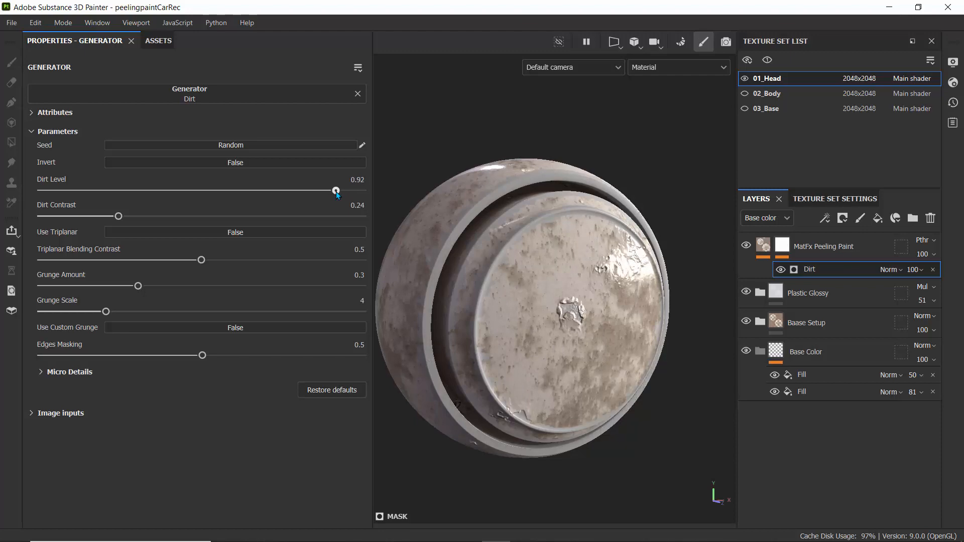
scroll(623, 299, "up", 5)
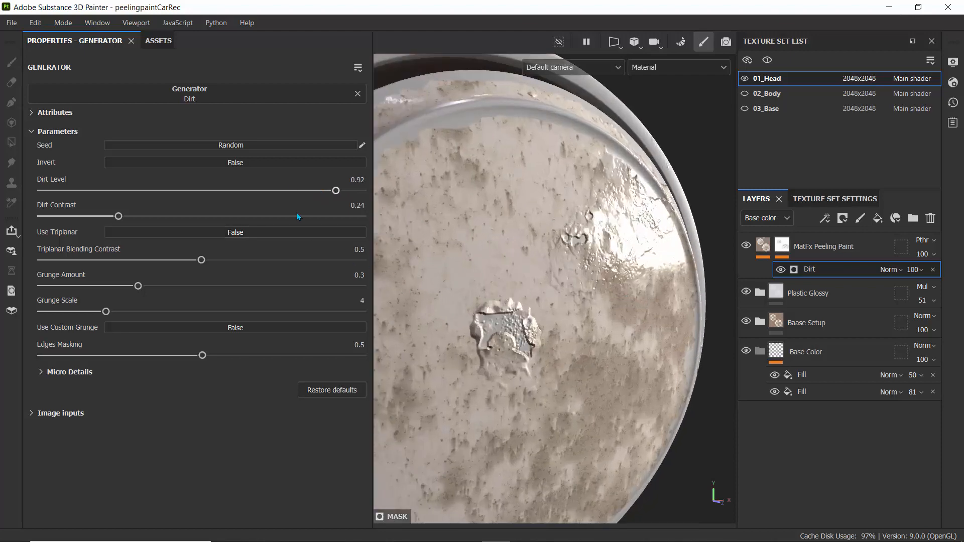
mouse_move(159, 285)
left_mouse_down()
mouse_move(232, 286)
mouse_move(125, 287)
mouse_move(141, 286)
left_mouse_up()
Step: Add a Bevel filter above the Dirt generator in the MatFx Peeling Paint layer's mask
left_click(781, 245)
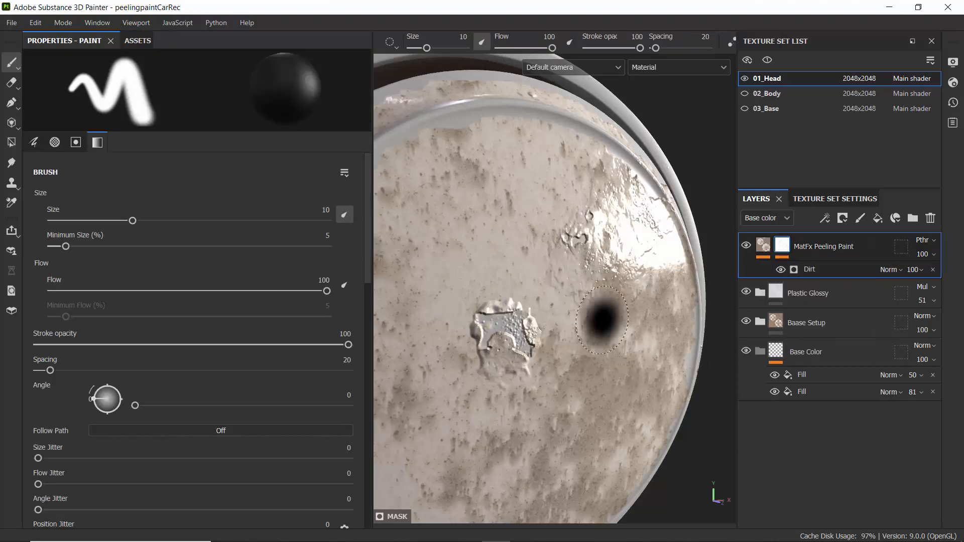
left_click(824, 221)
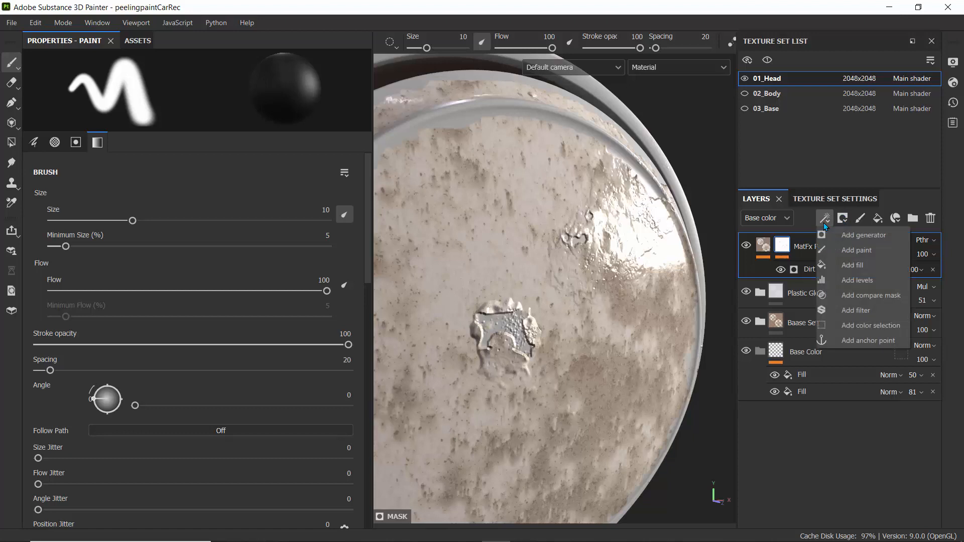
left_click(851, 313)
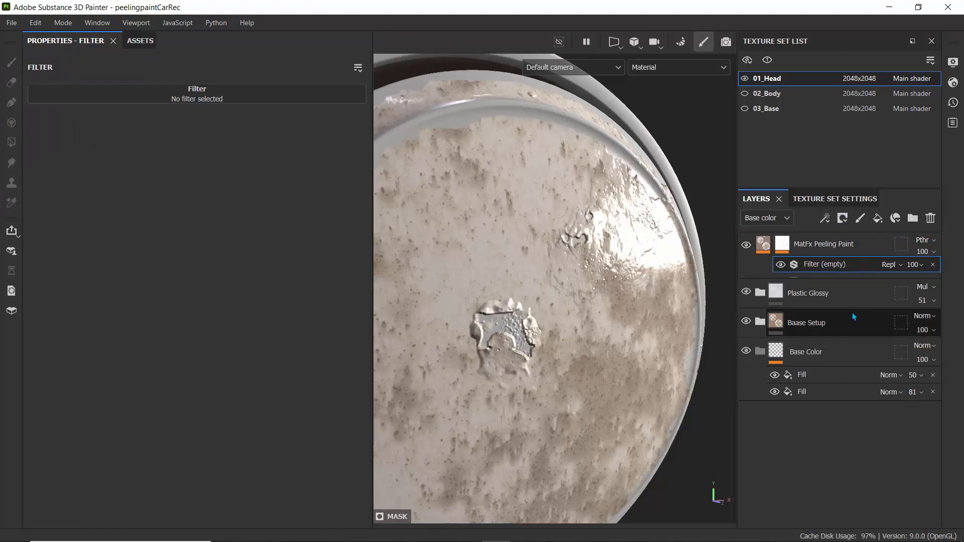
left_click(217, 101)
type("dirt")
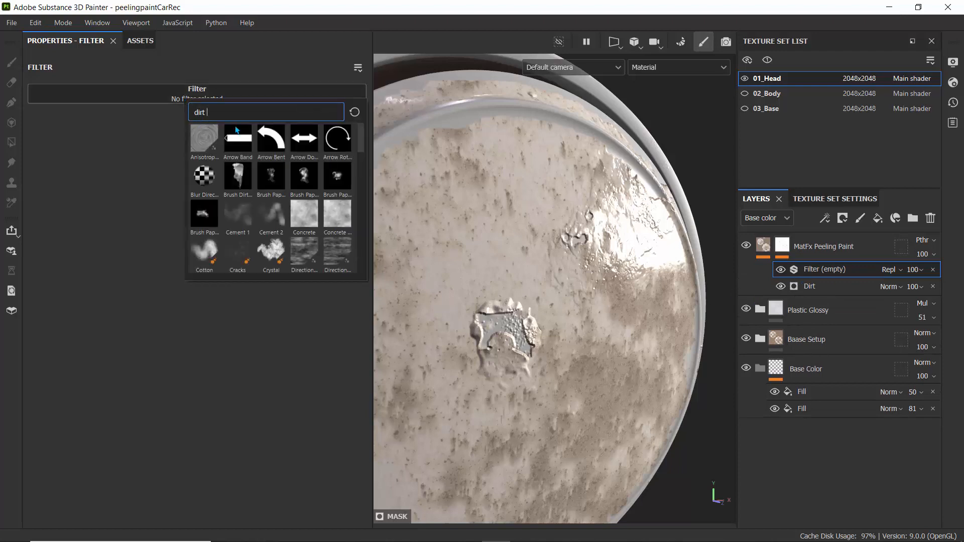
left_click(355, 112)
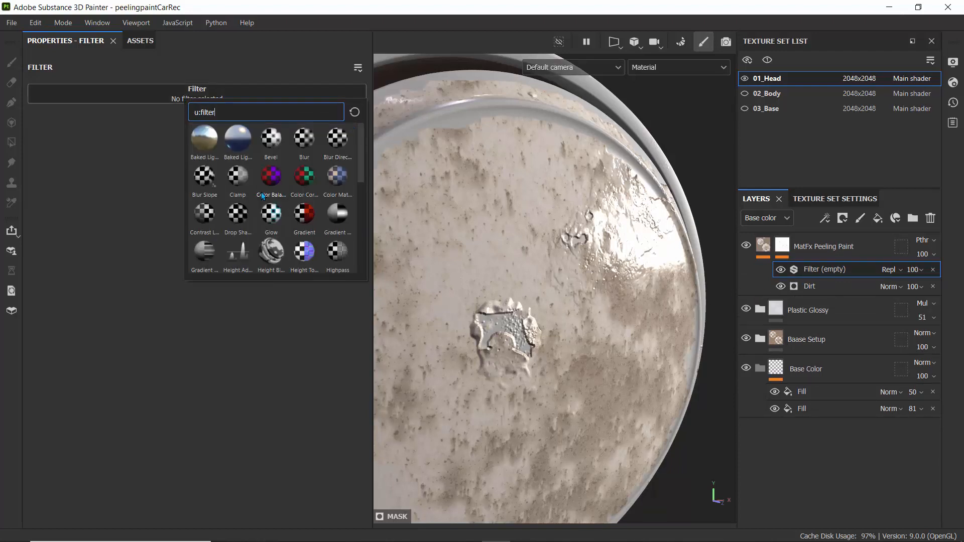
left_click(269, 140)
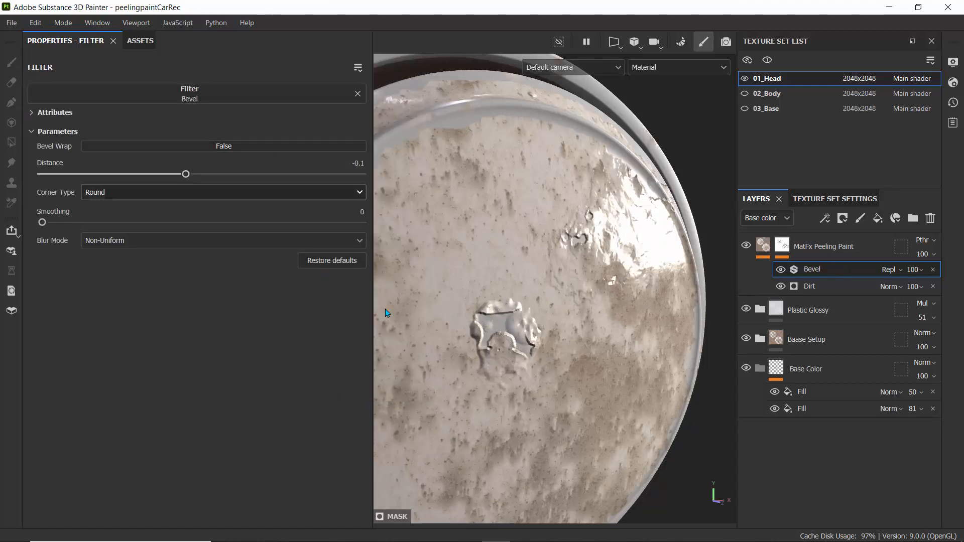
Step: Compare the Bevel filter's Round and Angular corners, keep Angular, and set its Distance to 0.0216
left_click(118, 192)
left_click(109, 219)
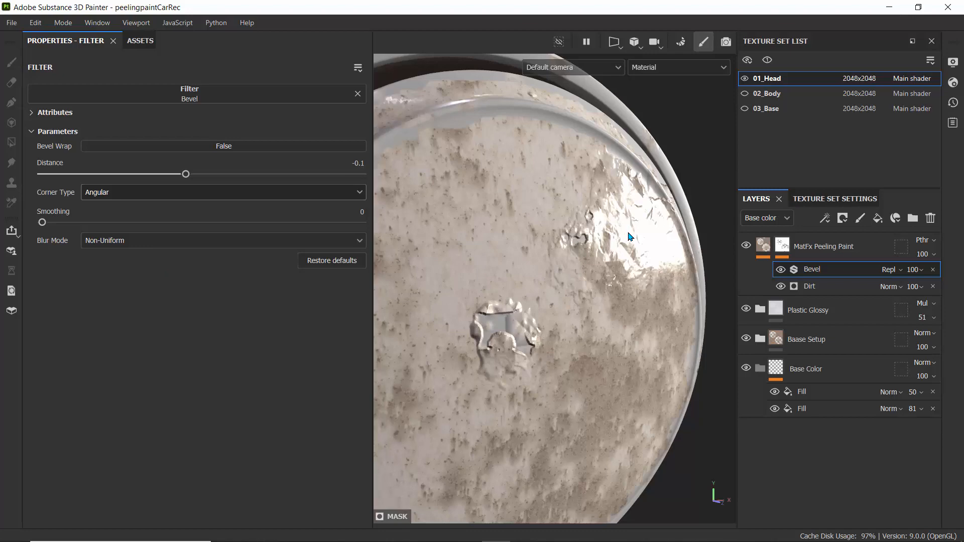
mouse_move(629, 237)
left_mouse_down("alt")
mouse_move(523, 243)
mouse_move(525, 251)
mouse_move(634, 247)
left_mouse_up("alt")
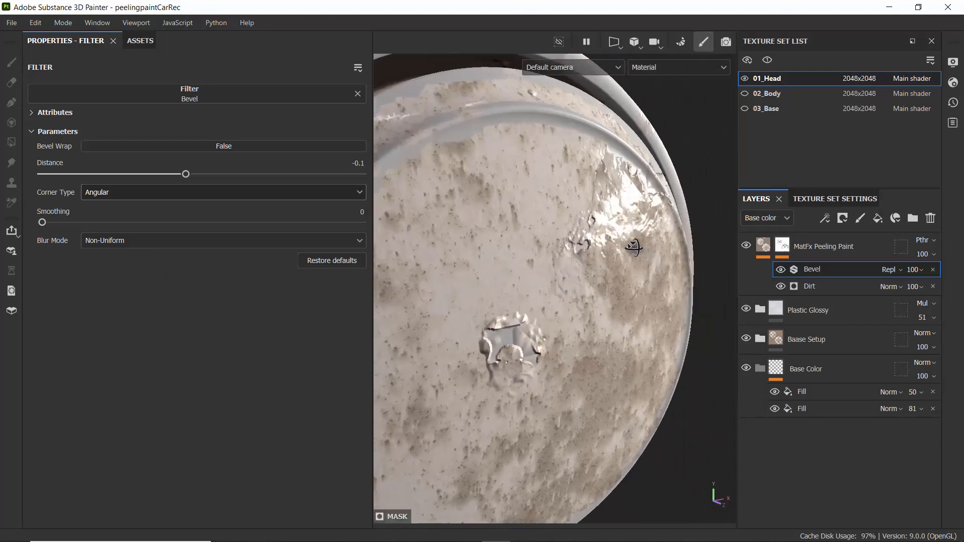
left_click(121, 190)
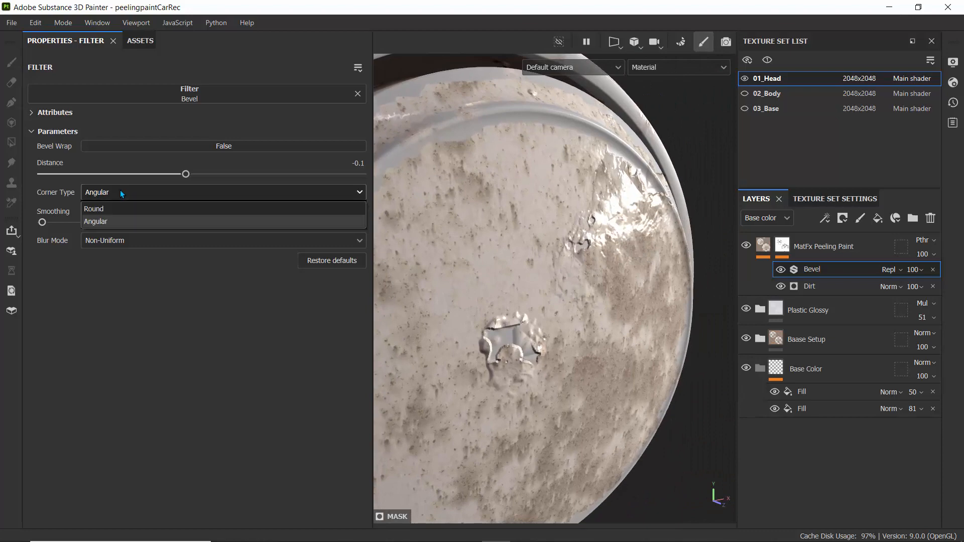
left_click(114, 206)
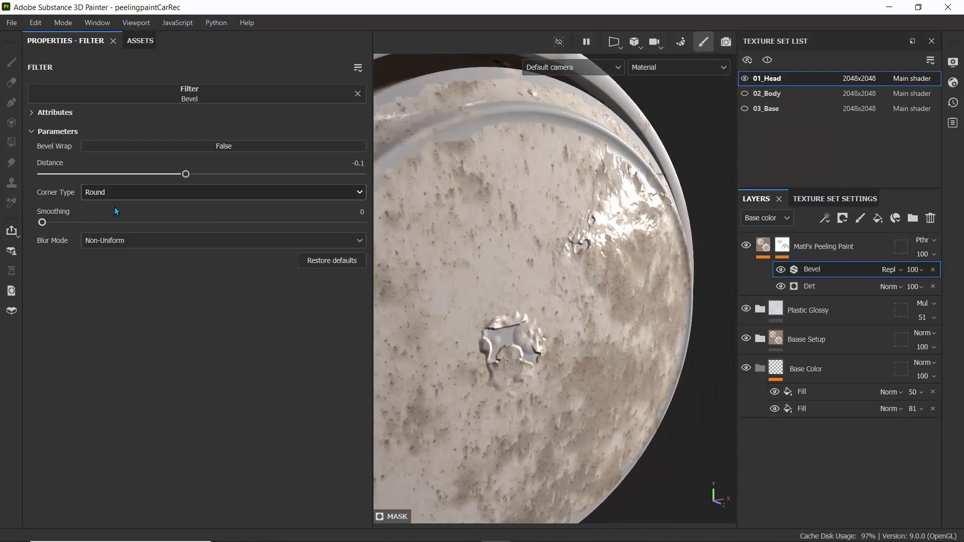
left_click(109, 191)
left_click(108, 207)
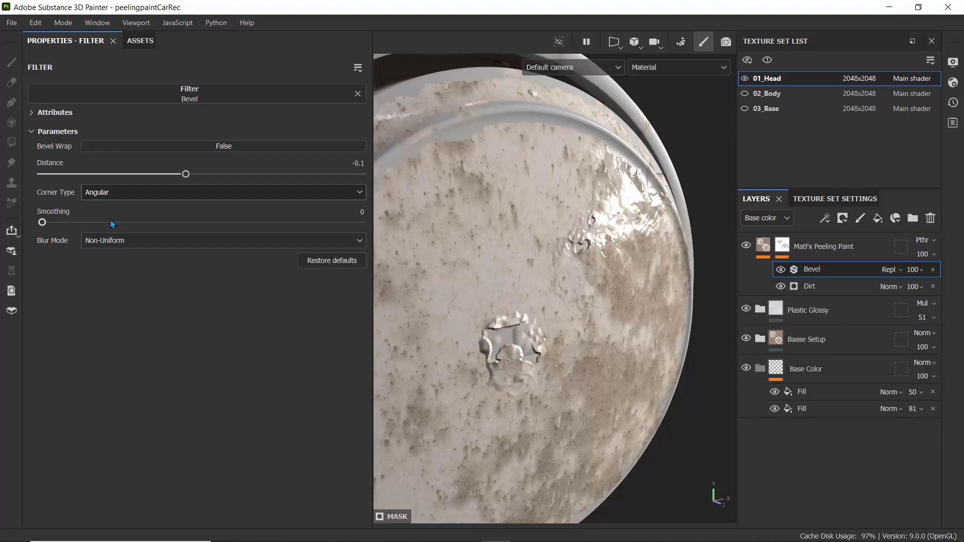
left_click(185, 174)
left_click_drag(229, 174, 206, 178)
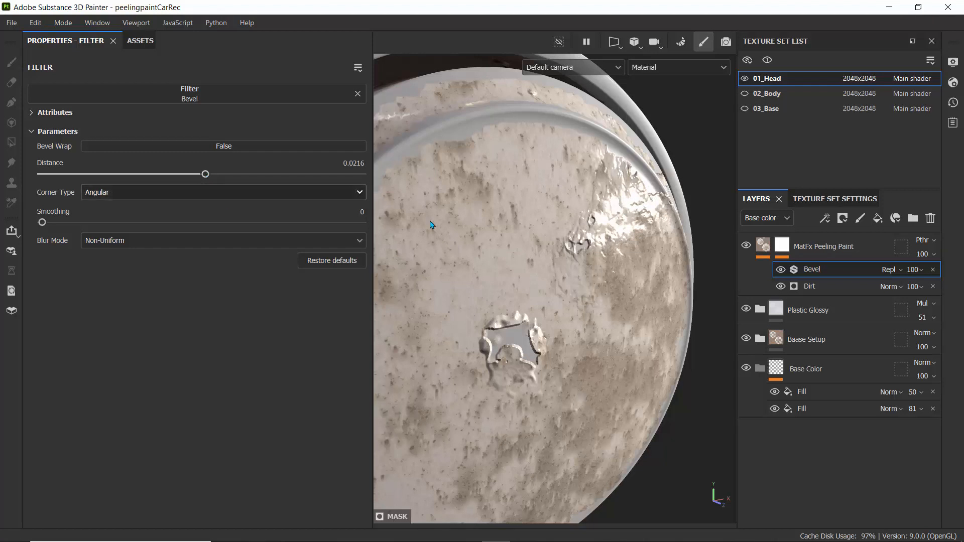
Step: Add a Sharpen filter above the Bevel in the MatFx Peeling Paint mask and set its Sharpen Intensity to 0.79
left_click(826, 217)
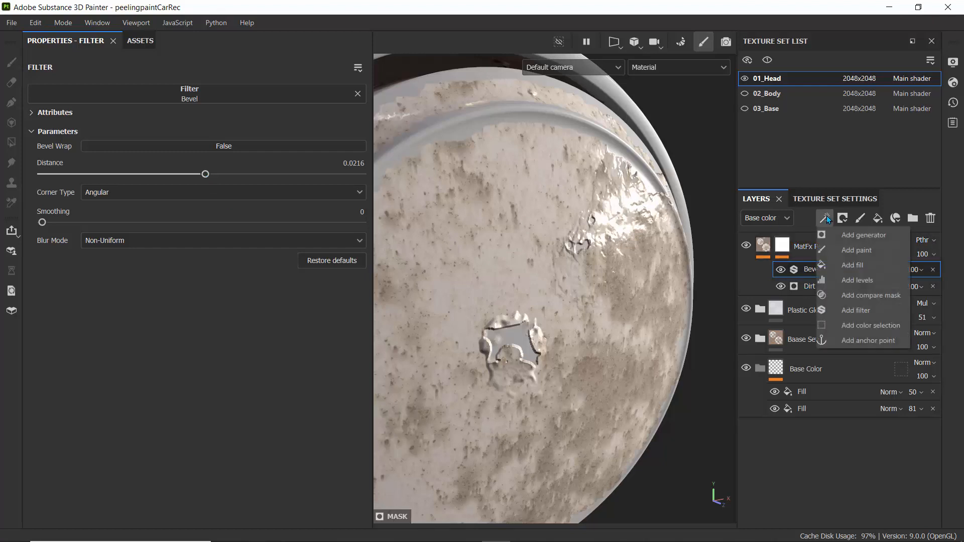
left_click(860, 311)
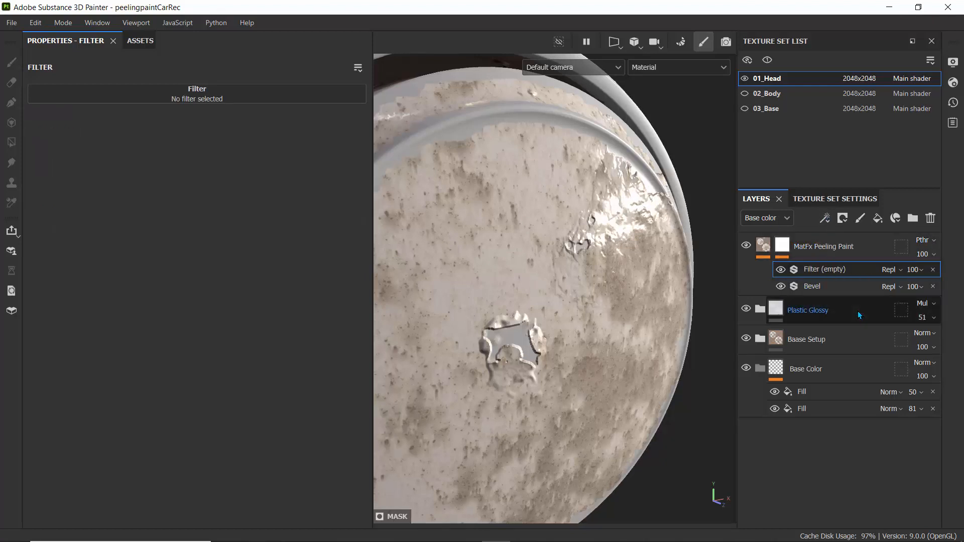
left_click(205, 94)
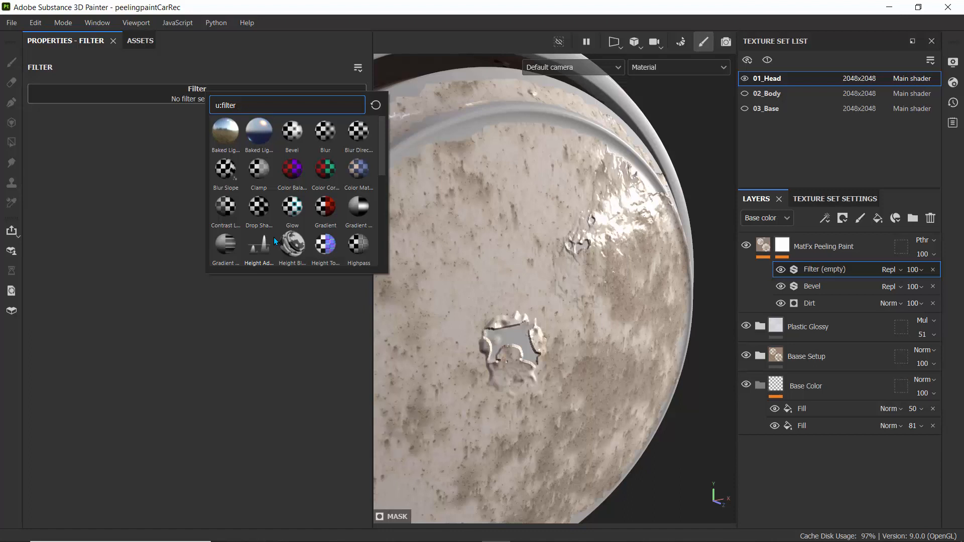
mouse_move(273, 237)
type("sh")
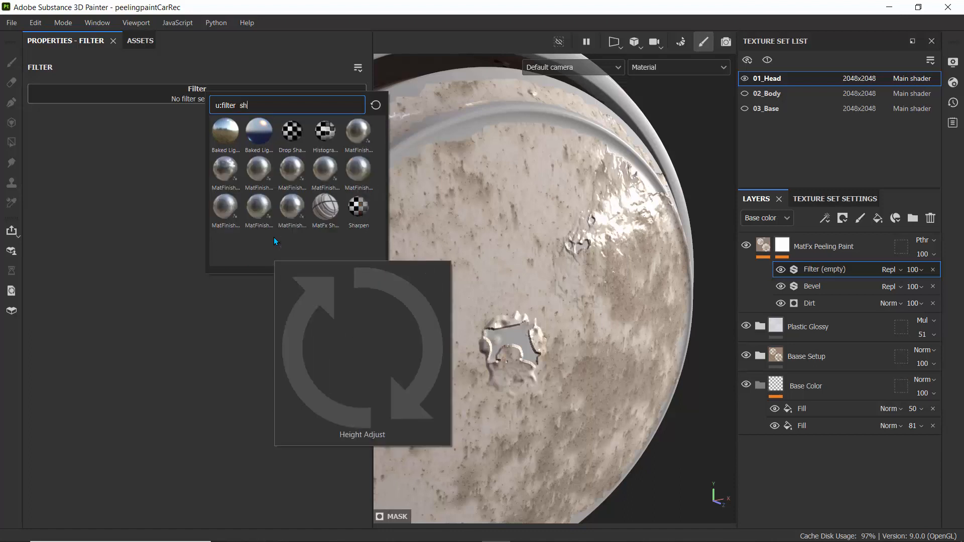
type("ar")
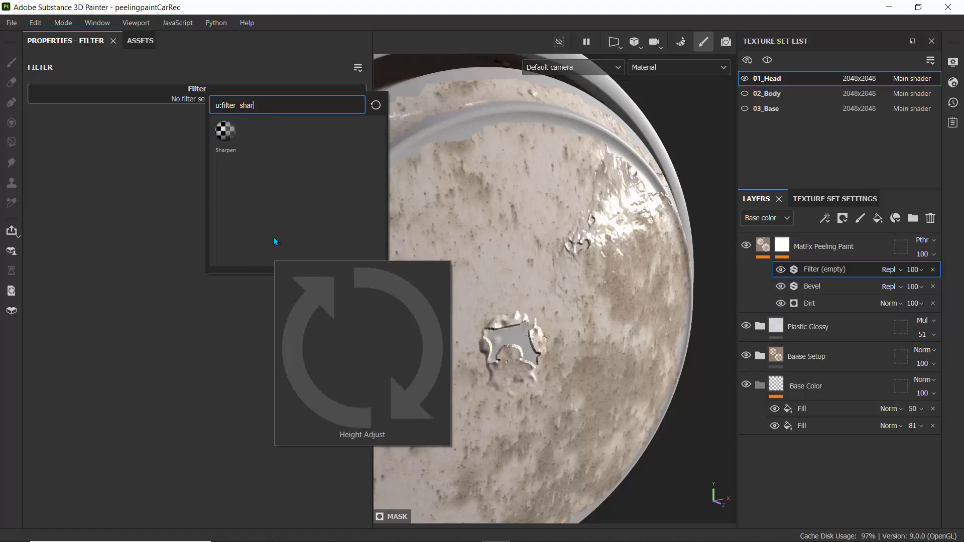
left_click(224, 133)
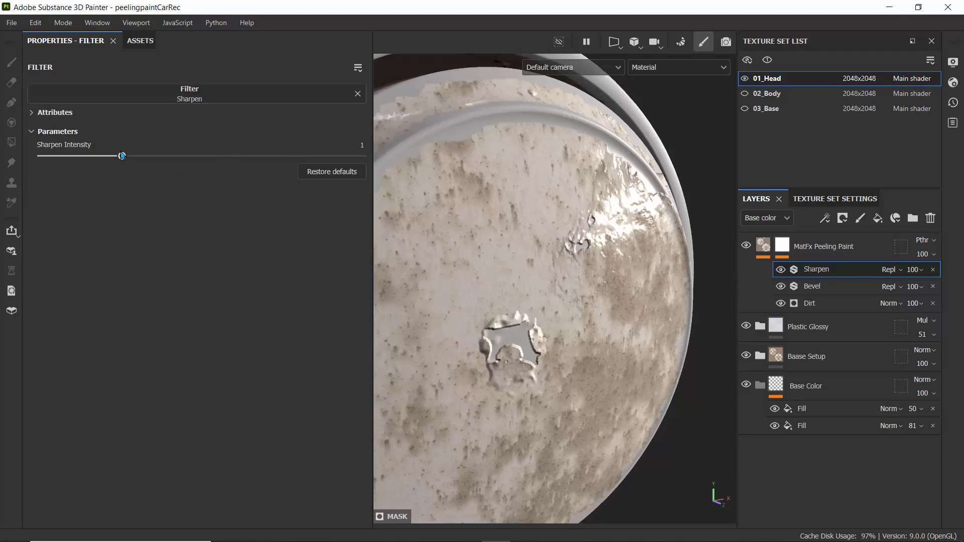
left_click_drag(122, 156, 106, 160)
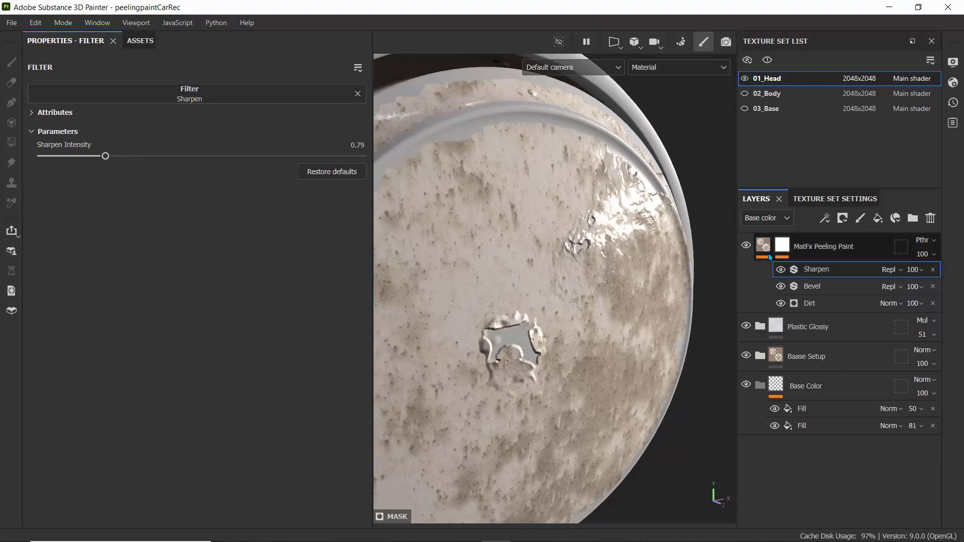
Step: Select the MatFx Peeling Paint layer's content and check the smart materials and filters in the asset library for "matfx"
mouse_move(758, 248)
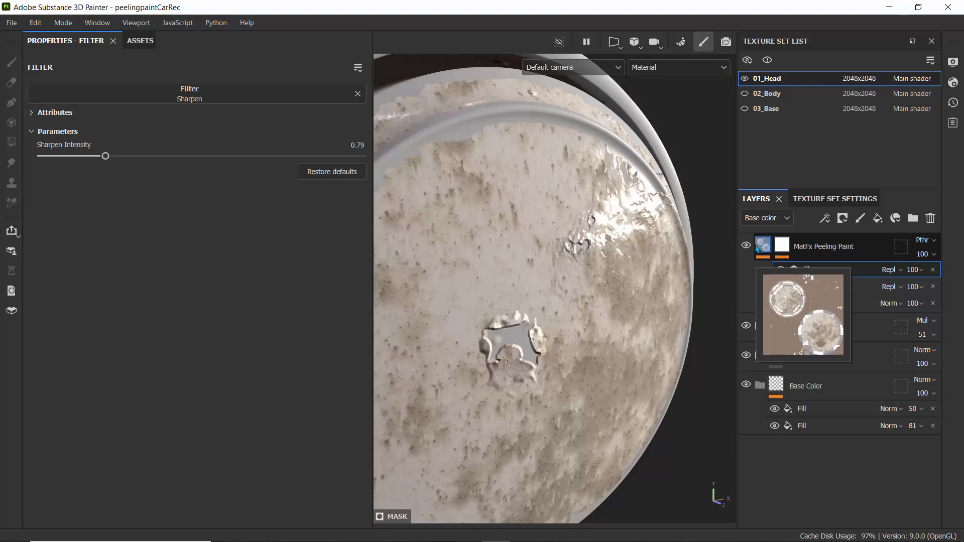
scroll(562, 217, "down", 3)
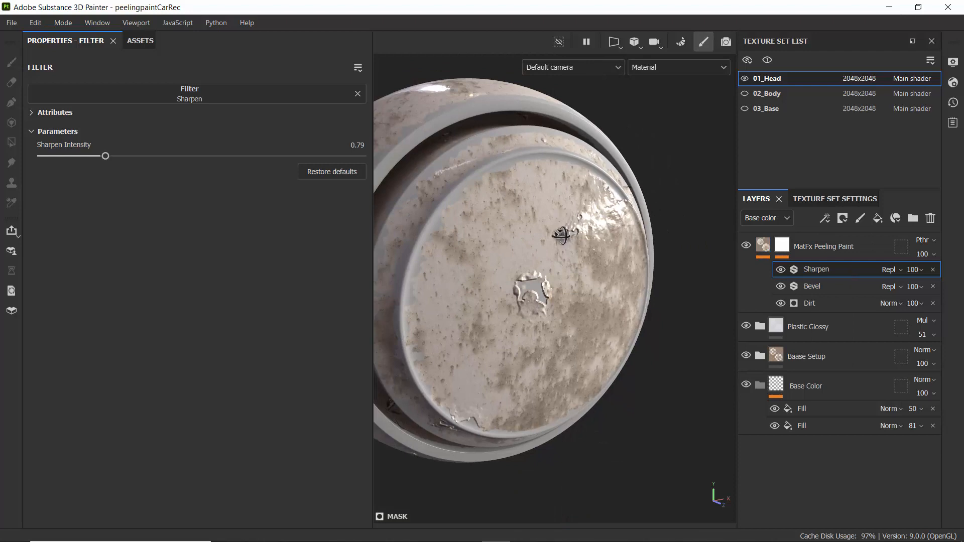
left_click_drag(562, 231, 515, 233, "alt")
left_click_drag(541, 232, 525, 232, "alt")
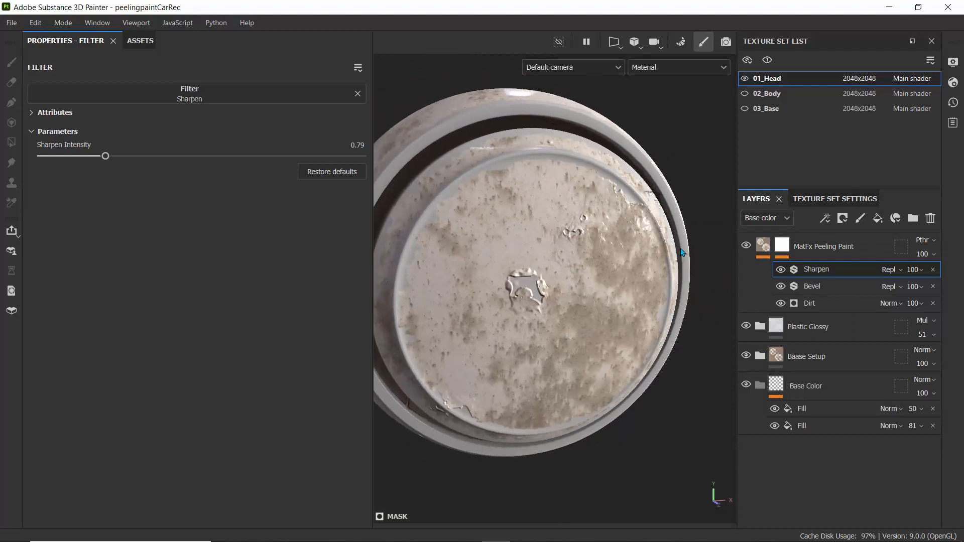
left_click(762, 247)
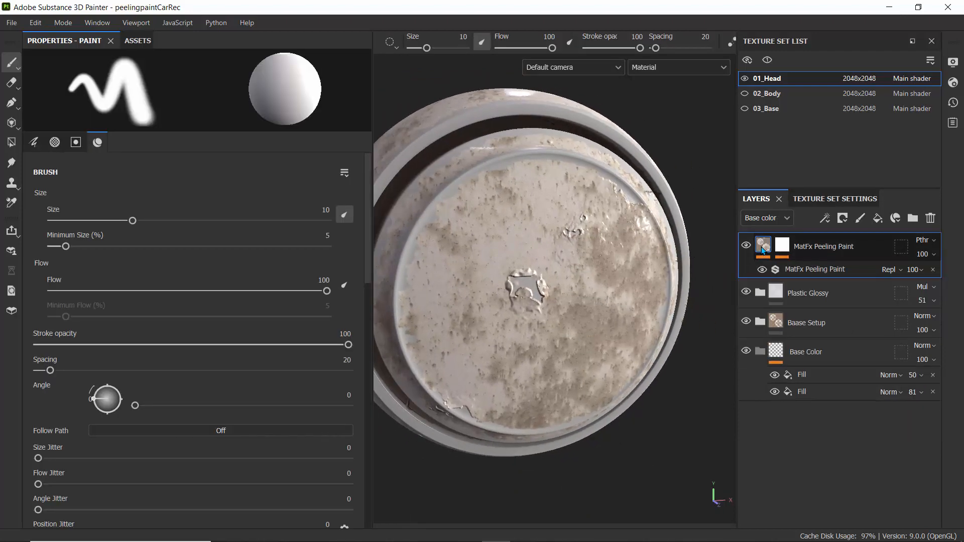
left_click(130, 41)
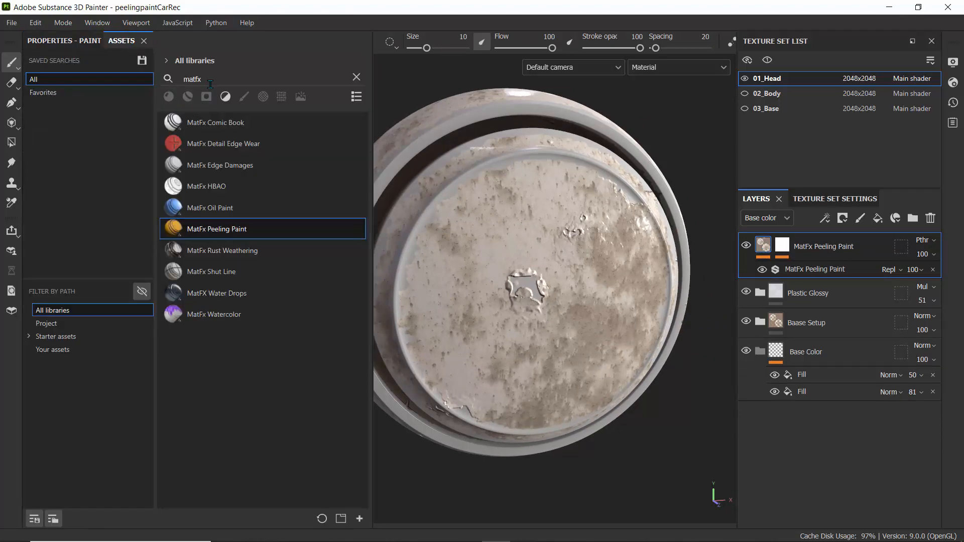
left_click(187, 97)
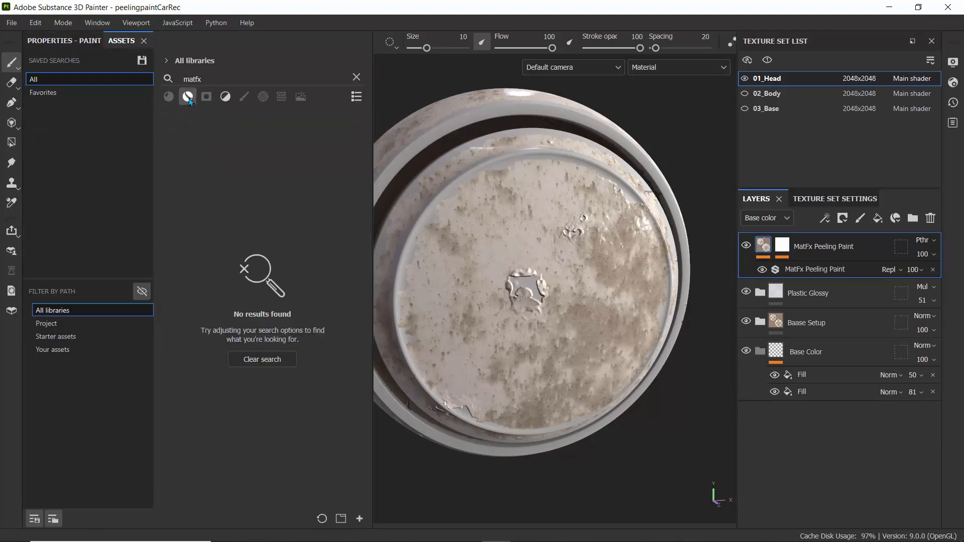
left_click(219, 95)
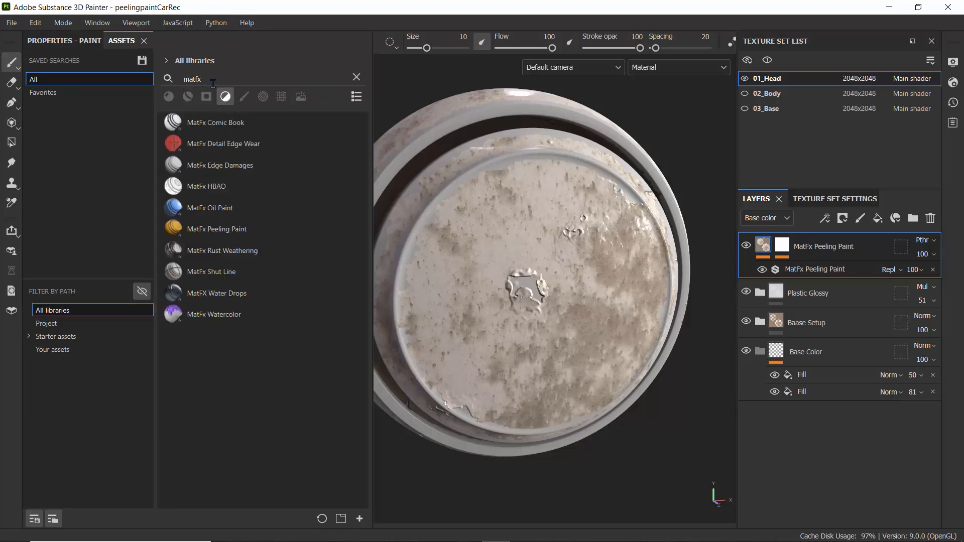
Step: Search the asset library's filters for "metal"
left_click(211, 71)
key("BackSpace")
key("BackSpace")
key("BackSpace")
key("BackSpace")
key("BackSpace")
type("met")
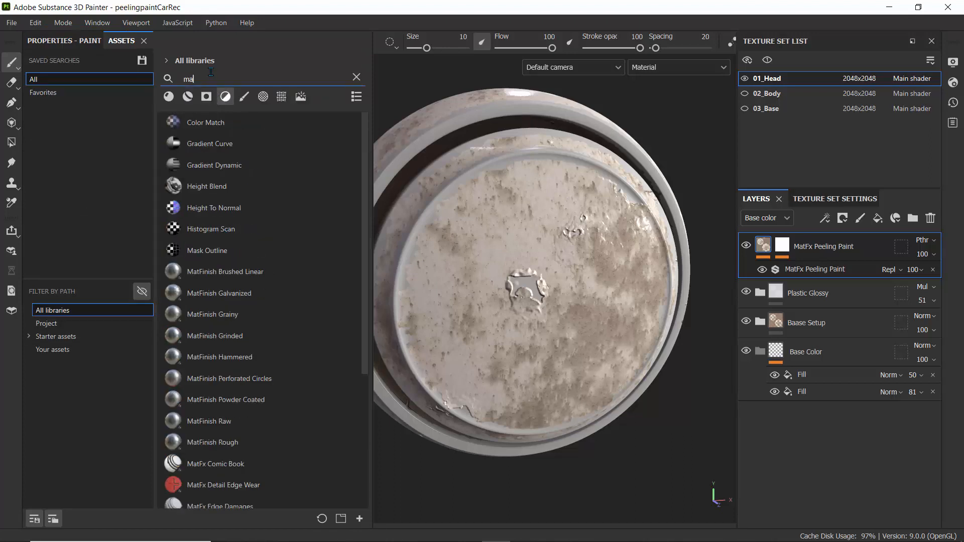
type("al")
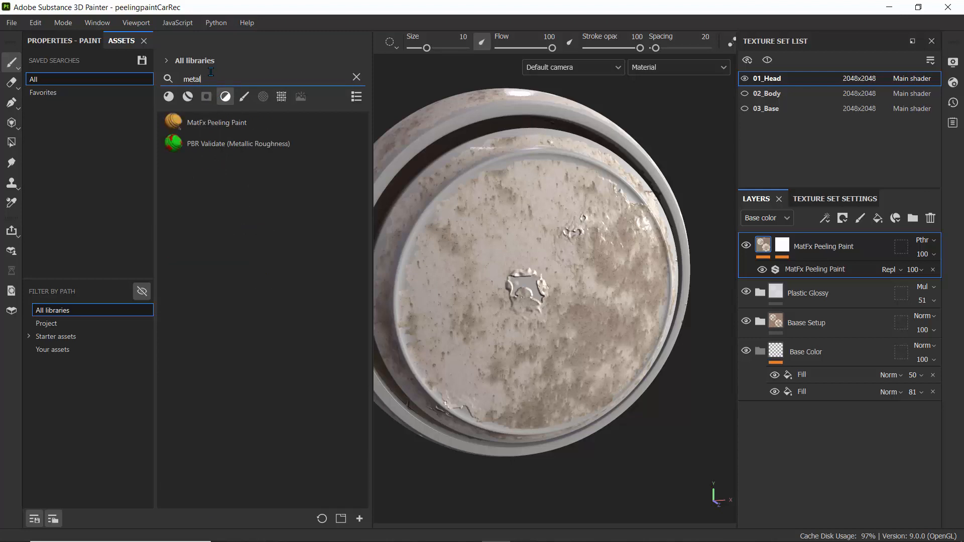
Step: Replace the filter search with "gal" to look for a galvanized finish
key("BackSpace")
key("BackSpace")
key("BackSpace")
key("BackSpace")
key("BackSpace")
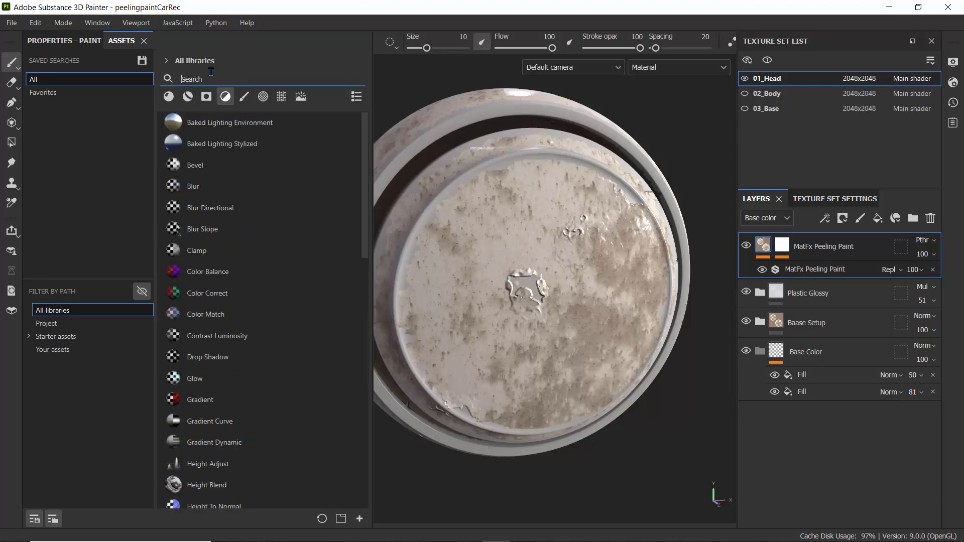
type("gal")
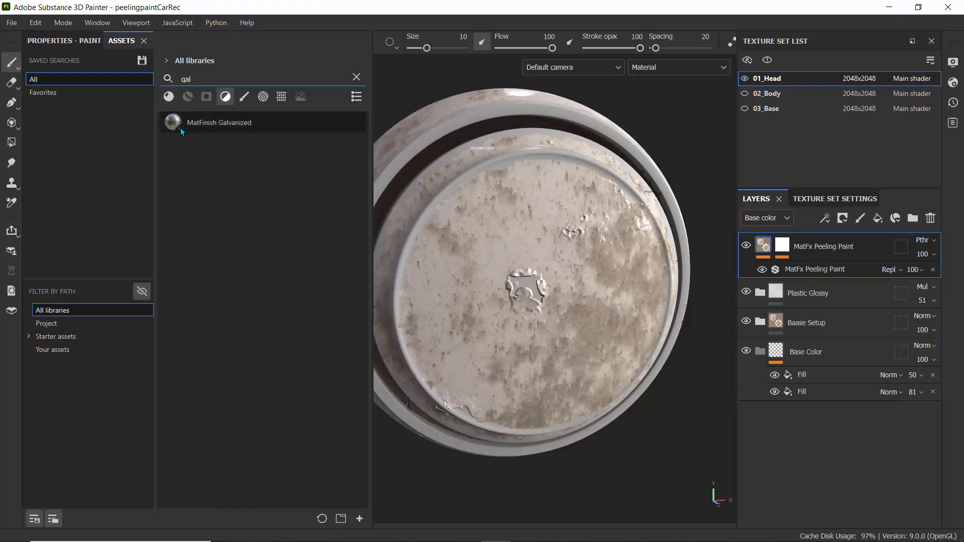
Step: Add the MatFinish Galvanized filter at the top of the layer stack and compare the head with the filter off and on
mouse_move(185, 122)
left_mouse_down()
mouse_move(352, 144)
mouse_move(804, 239)
left_mouse_up()
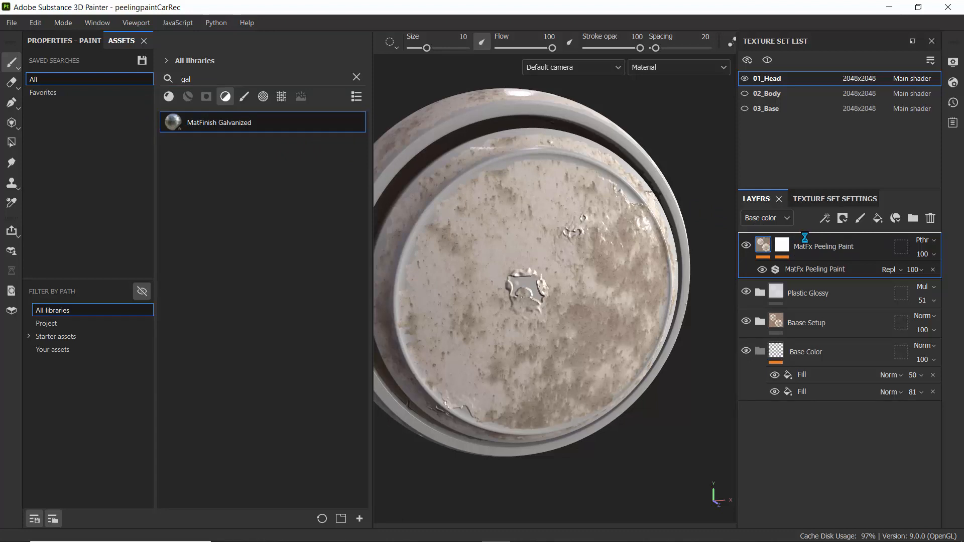
scroll(507, 186, "down", 2)
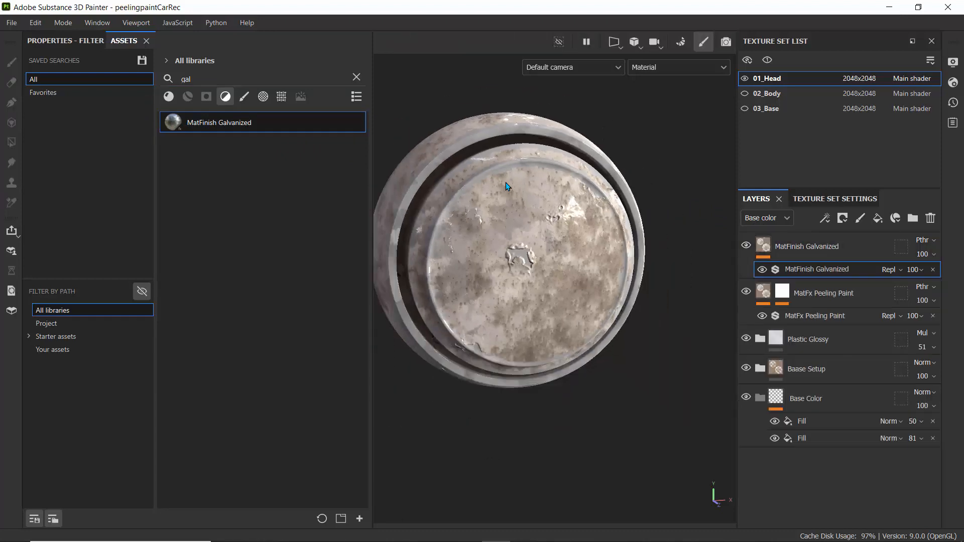
left_click_drag(527, 187, 529, 229, "alt")
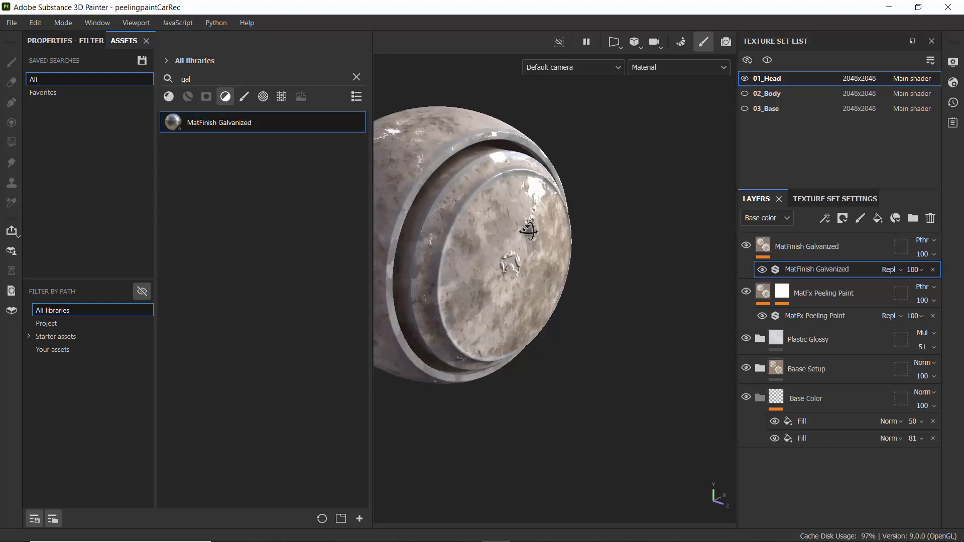
left_click_drag(477, 180, 528, 186, "alt")
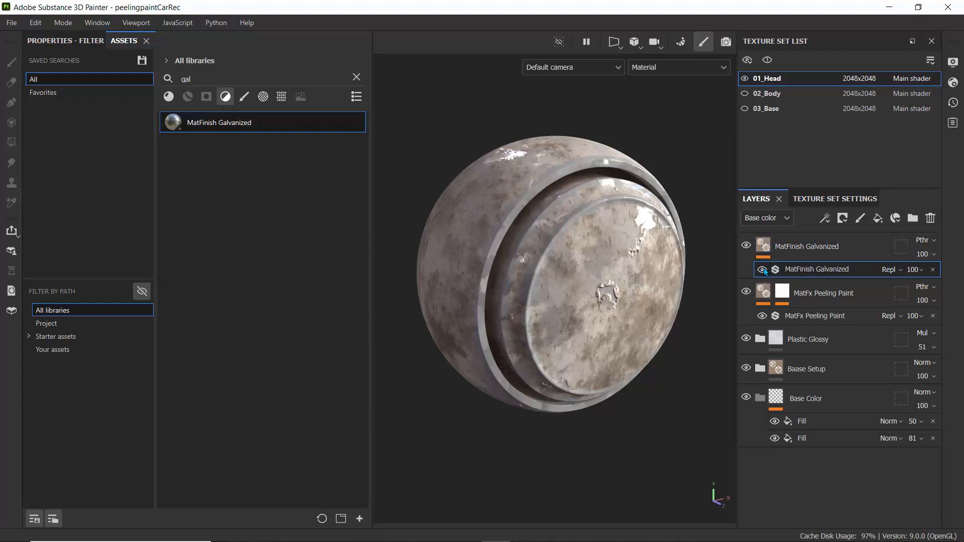
left_click(762, 270)
left_click(763, 269)
Step: Set the MatFinish Galvanized filter's Scale to 6 and its Flakes Intensity to 0.1
left_click(73, 42)
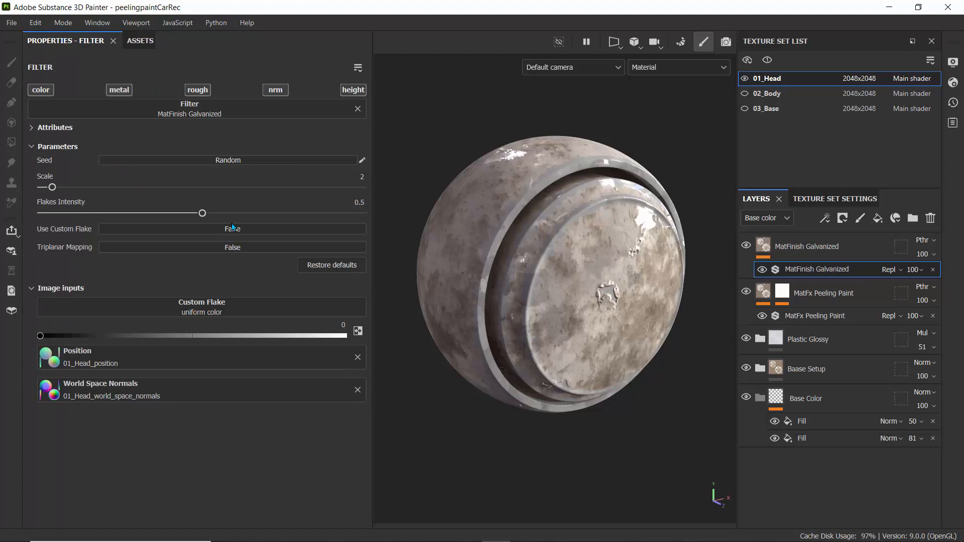
left_click_drag(52, 188, 251, 186)
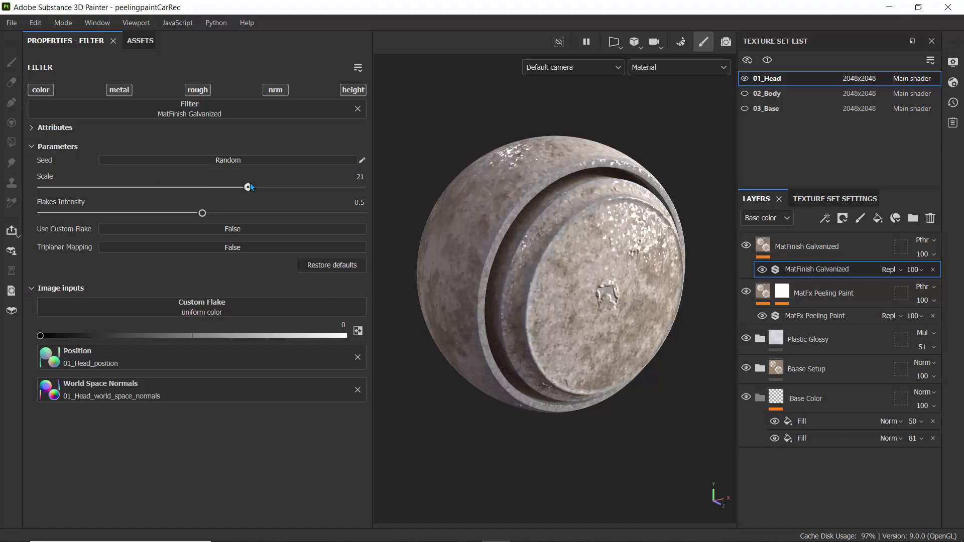
left_click(145, 187)
left_click_drag(92, 170, 93, 174)
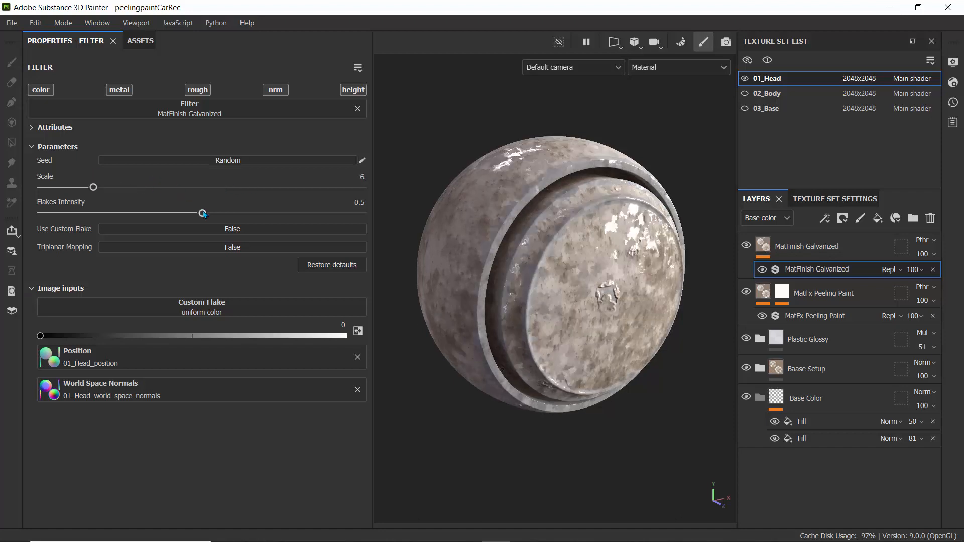
left_click_drag(202, 212, 73, 213)
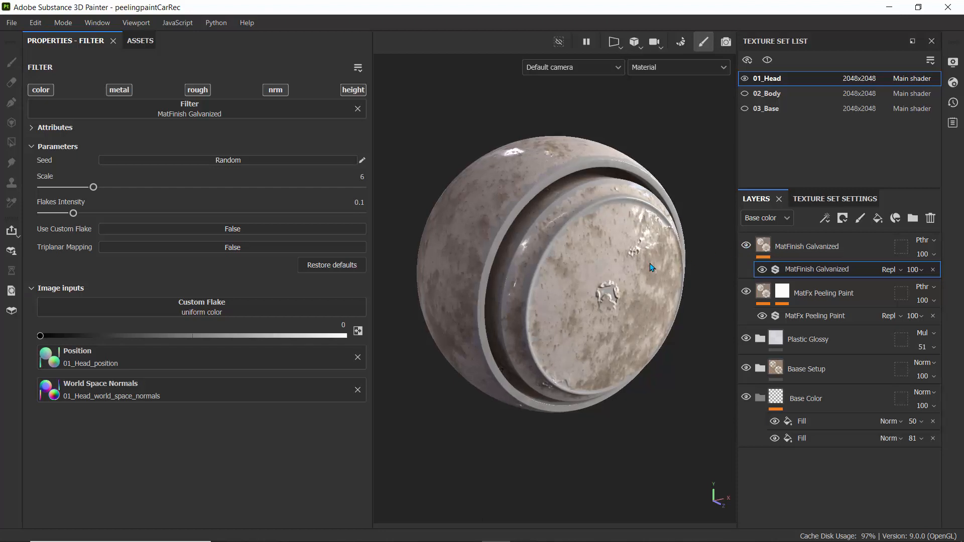
Step: Set the MatFinish Galvanized layer's opacity to 35 and the opacity of its filter effect to 43
scroll(653, 263, "up", 5)
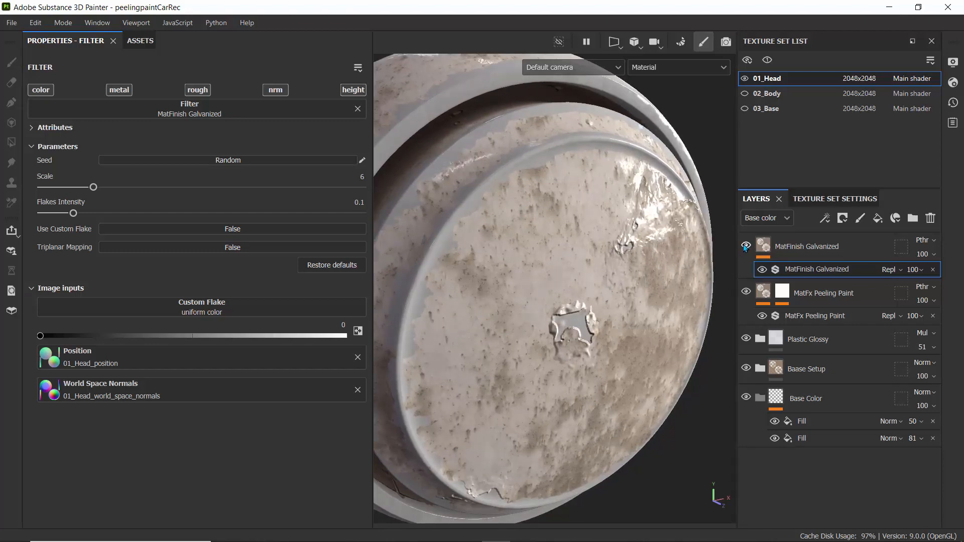
left_click(927, 256)
left_click(923, 276)
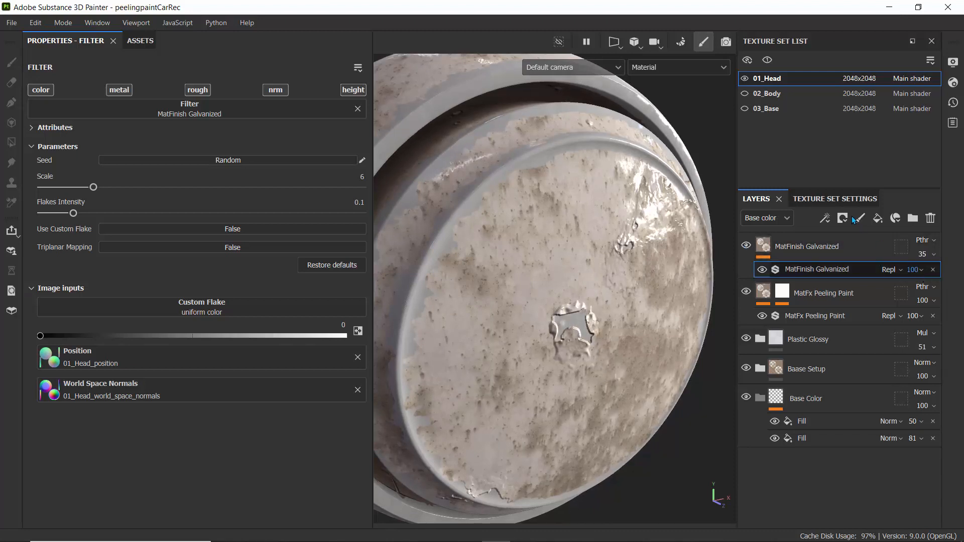
left_click(919, 271)
left_click(925, 292)
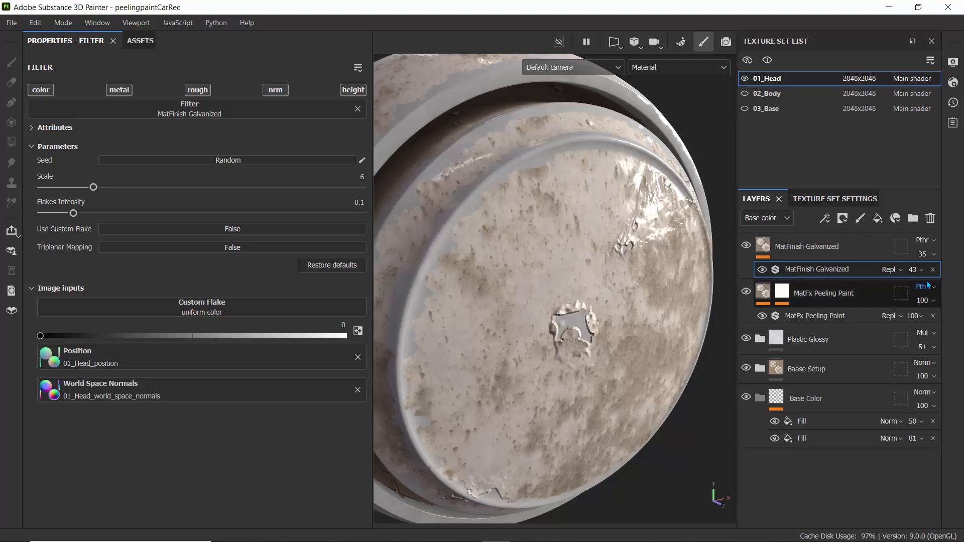
Step: Change the MatFinish Galvanized layer's blend mode to Multiply and check the result on the head
left_click(922, 241)
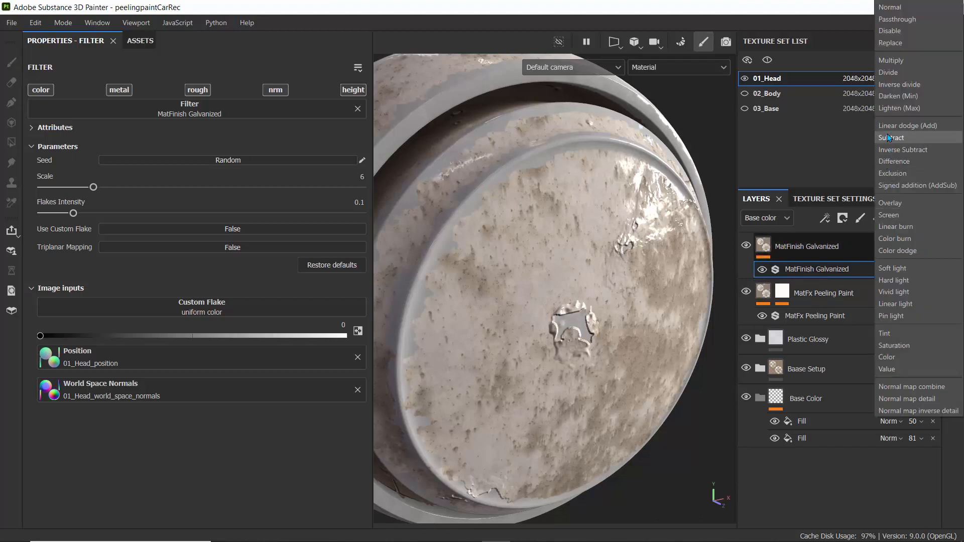
left_click(890, 61)
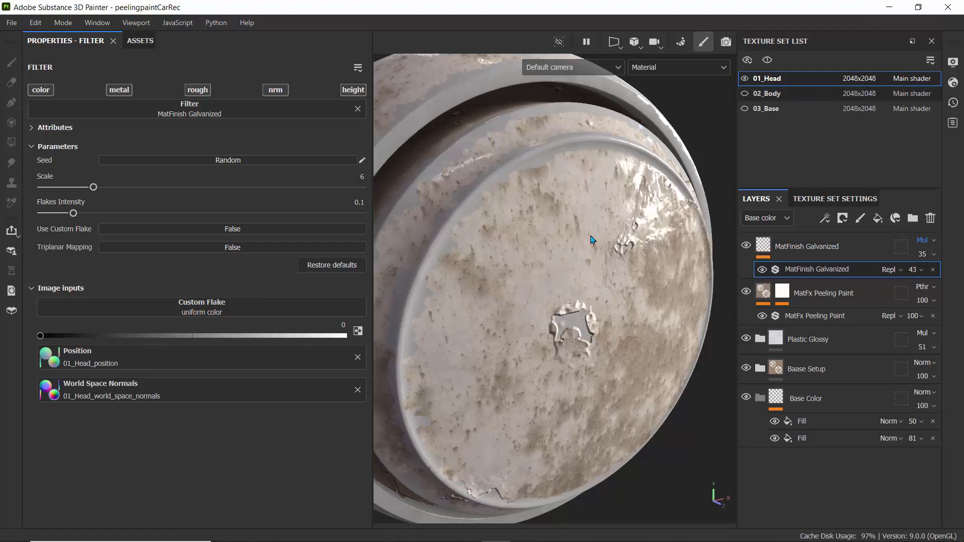
scroll(592, 239, "down", 4)
scroll(592, 239, "up", 3)
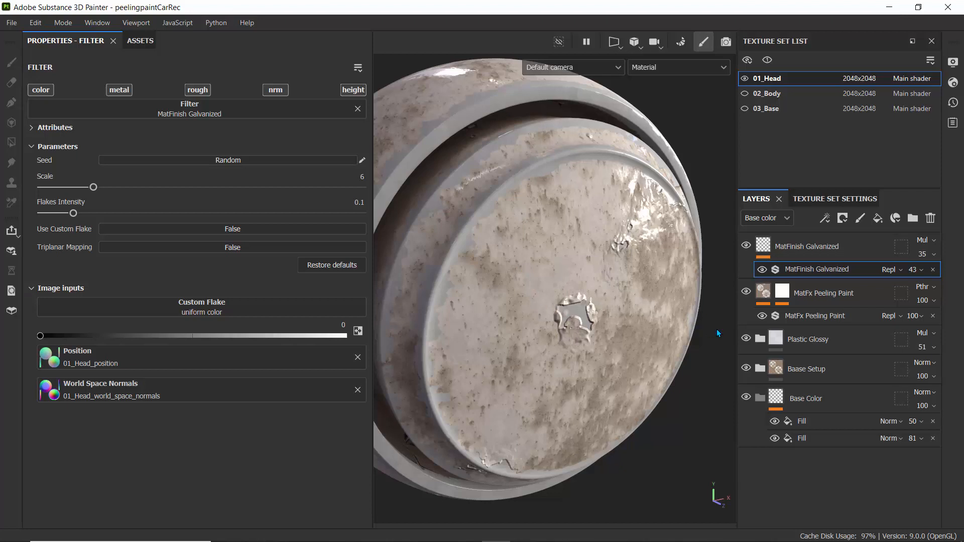
Step: Expand the Plastic Glossy folder to check its layers and add a black mask to the folder
left_click(761, 340)
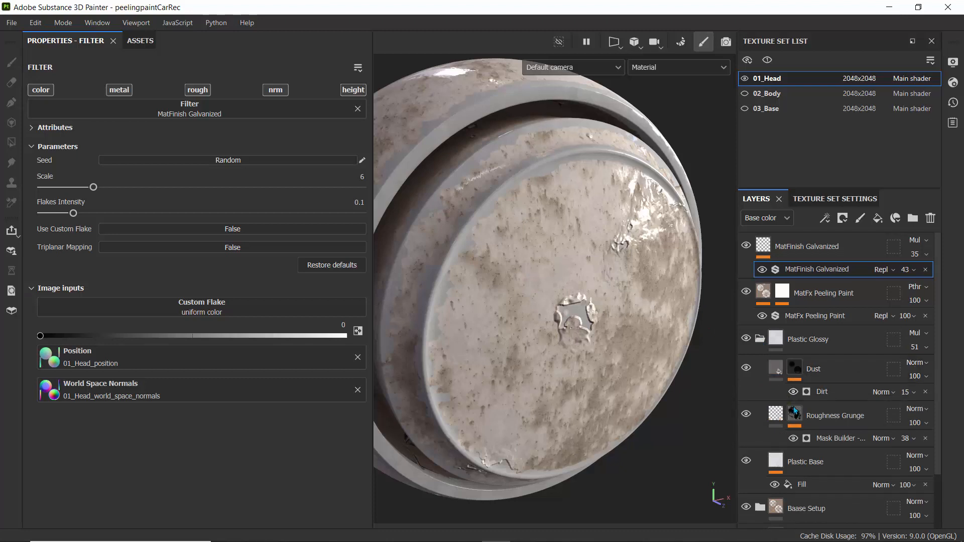
left_click(777, 340)
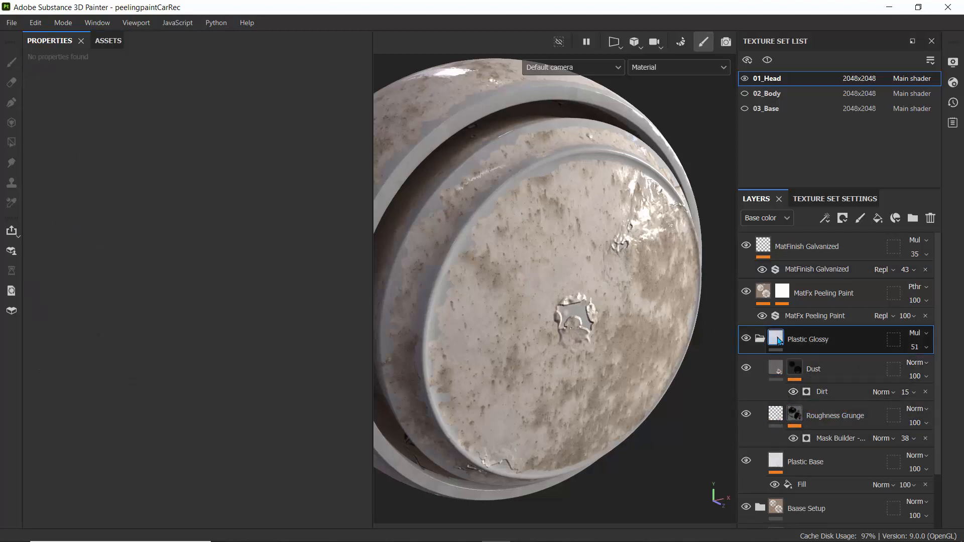
left_click(794, 369)
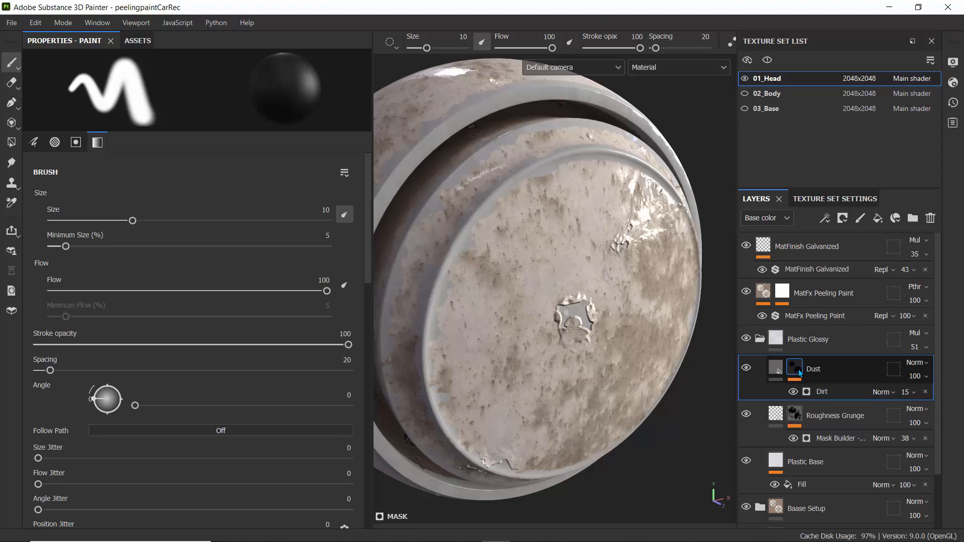
left_click(777, 341)
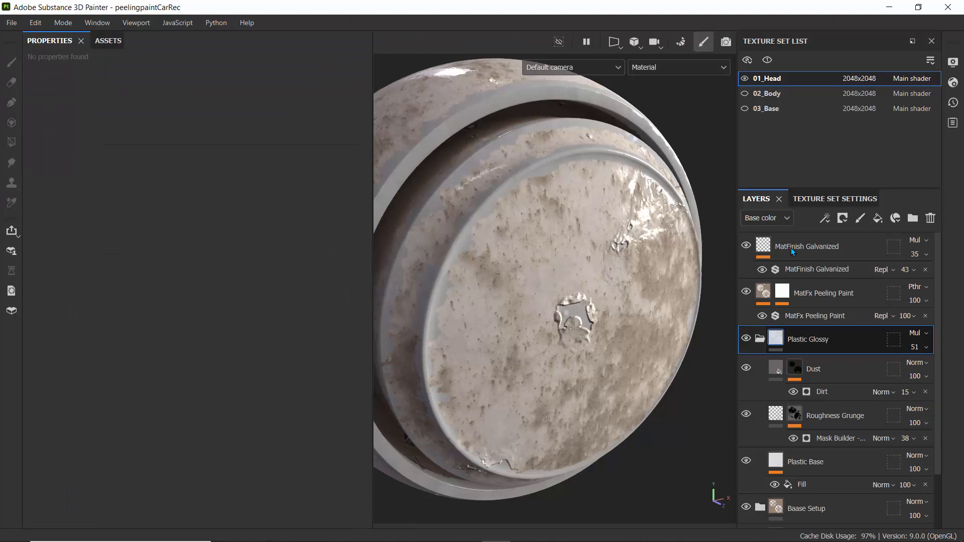
left_click(843, 224)
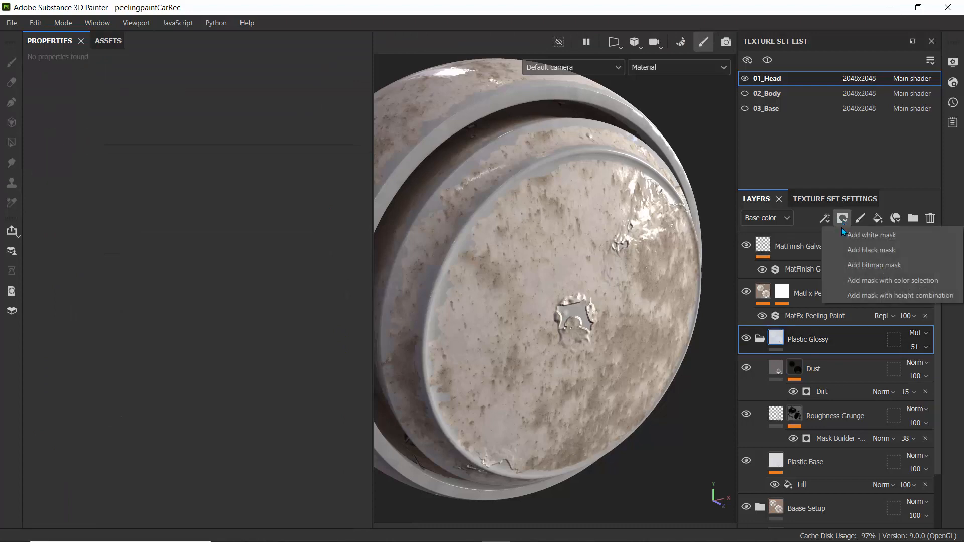
left_click(851, 251)
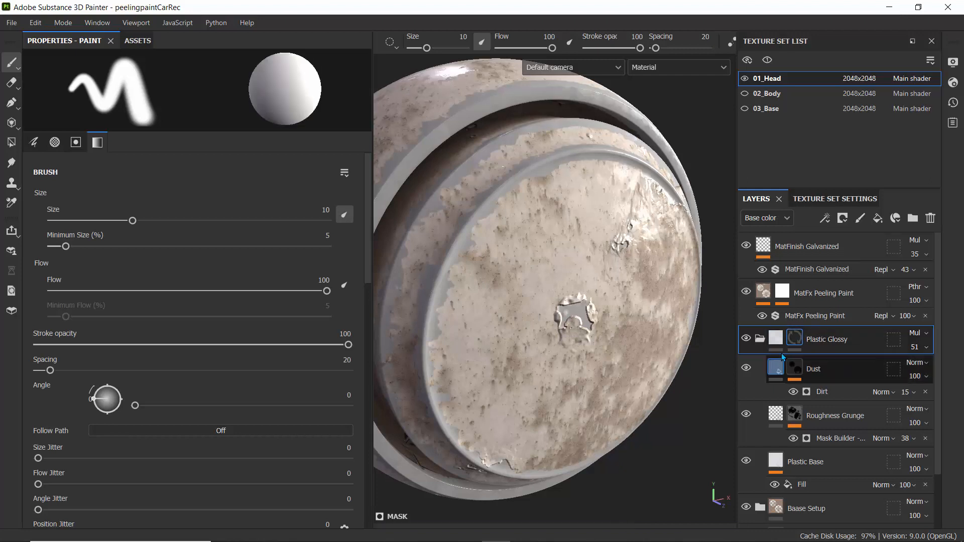
scroll(515, 251, "down", 2)
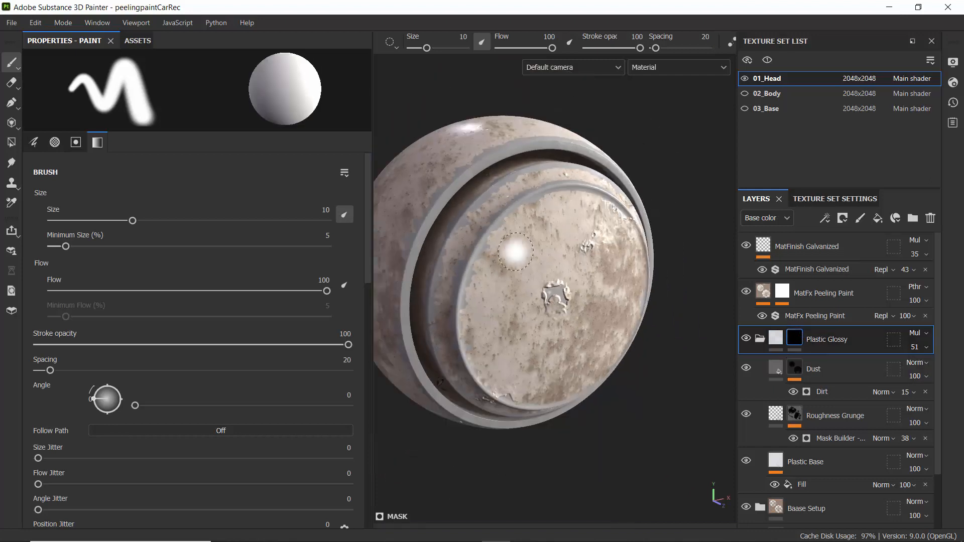
Step: Add a generator to the Plastic Glossy folder's mask and assign Metal Edge Wear to it
left_click(828, 218)
left_click(861, 235)
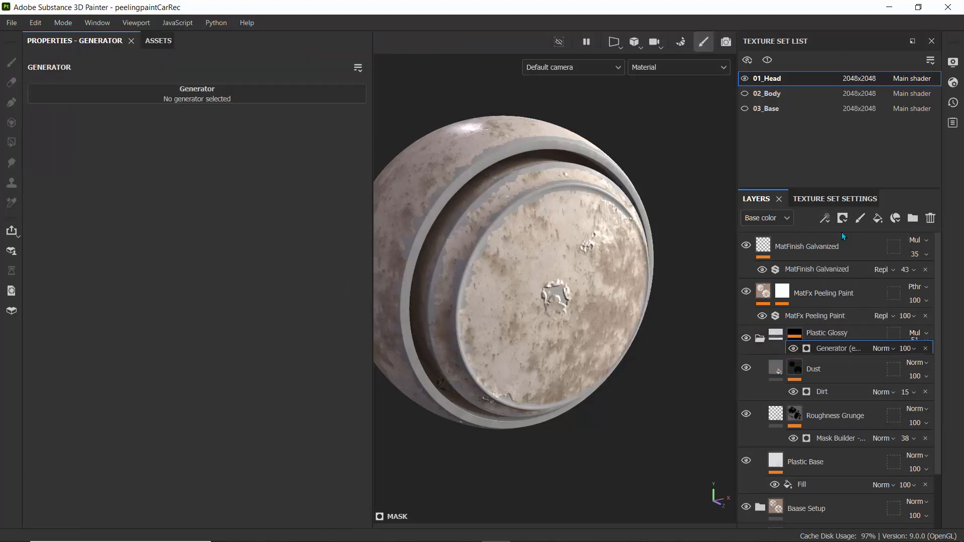
left_click(172, 99)
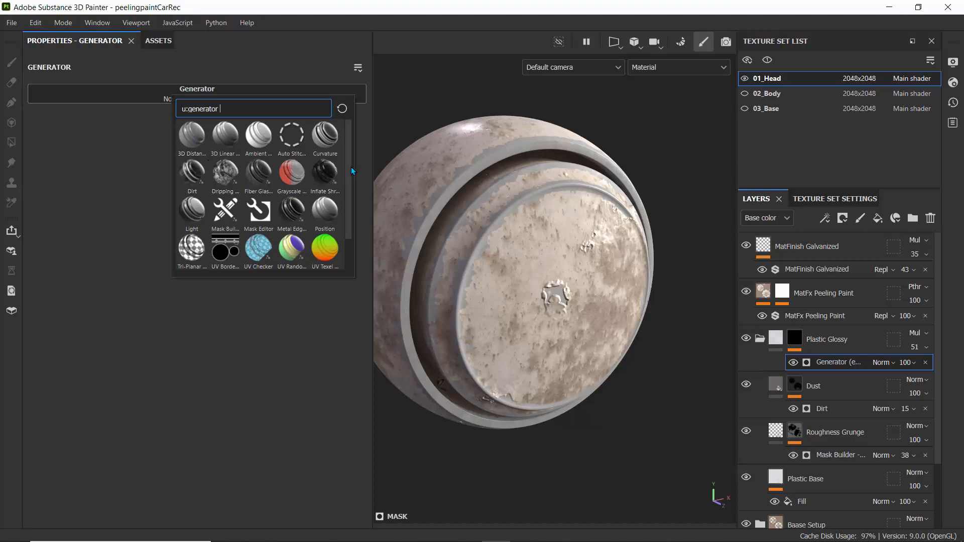
scroll(351, 175, "down", 2)
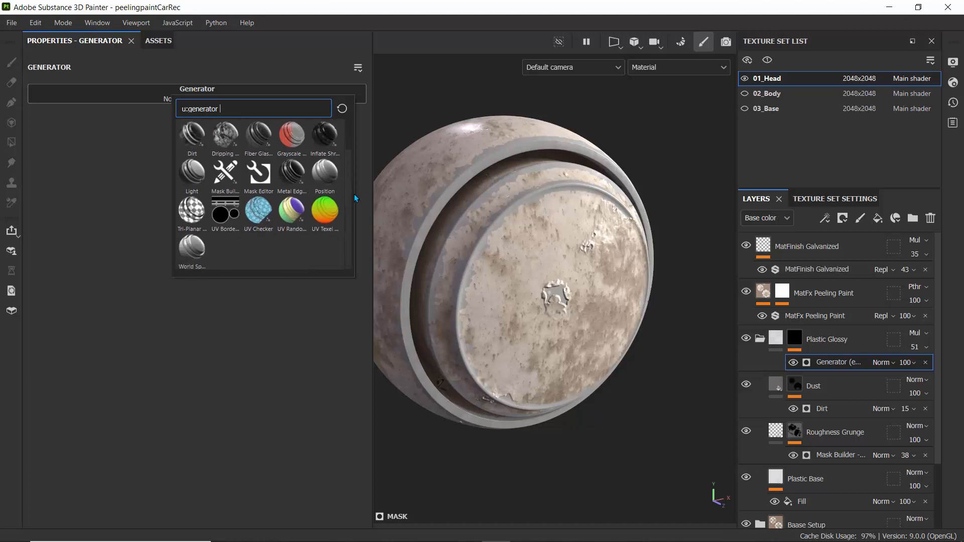
scroll(354, 193, "up", 2)
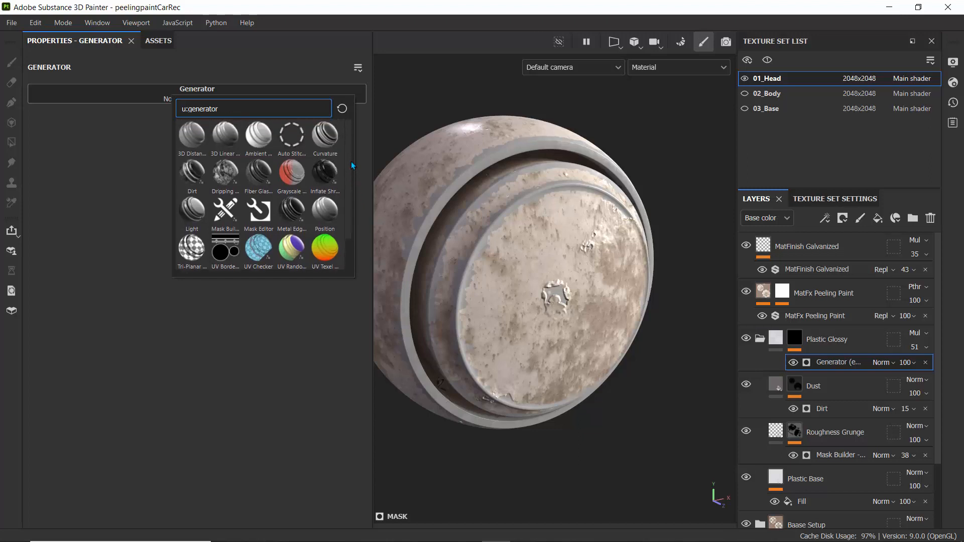
type("met")
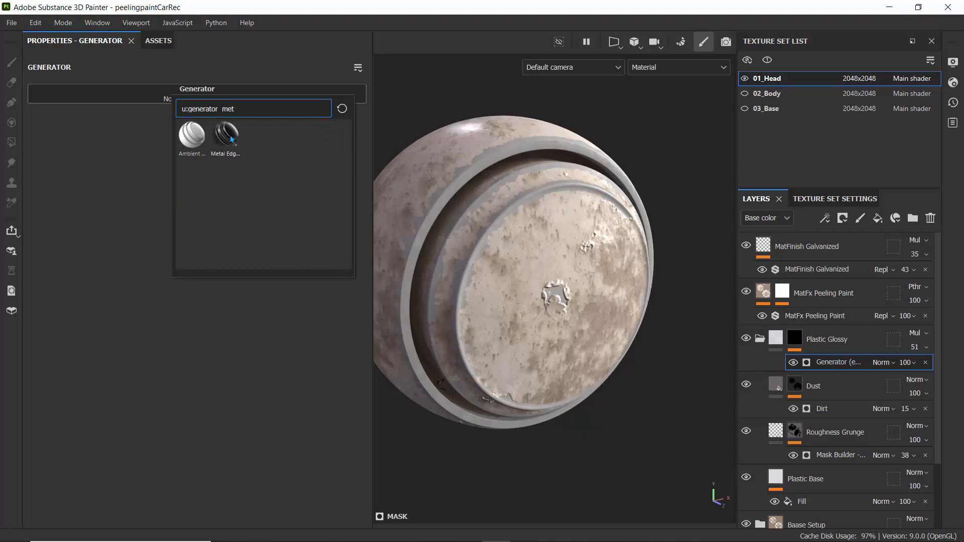
left_click(230, 135)
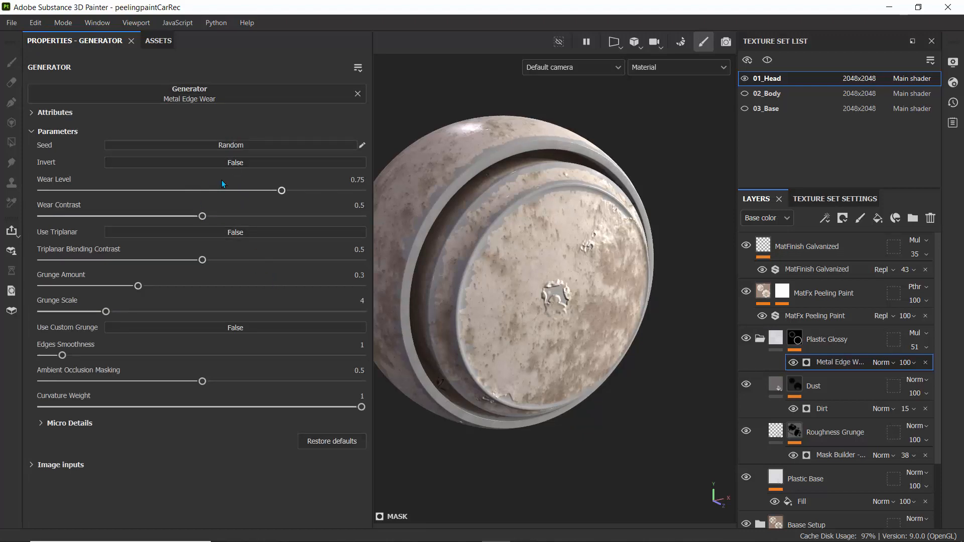
Step: Set the Metal Edge Wear generator's Wear Level to 0.51, Wear Contrast to 0.68 and Grunge Amount to 0.64
left_click_drag(240, 192, 206, 191)
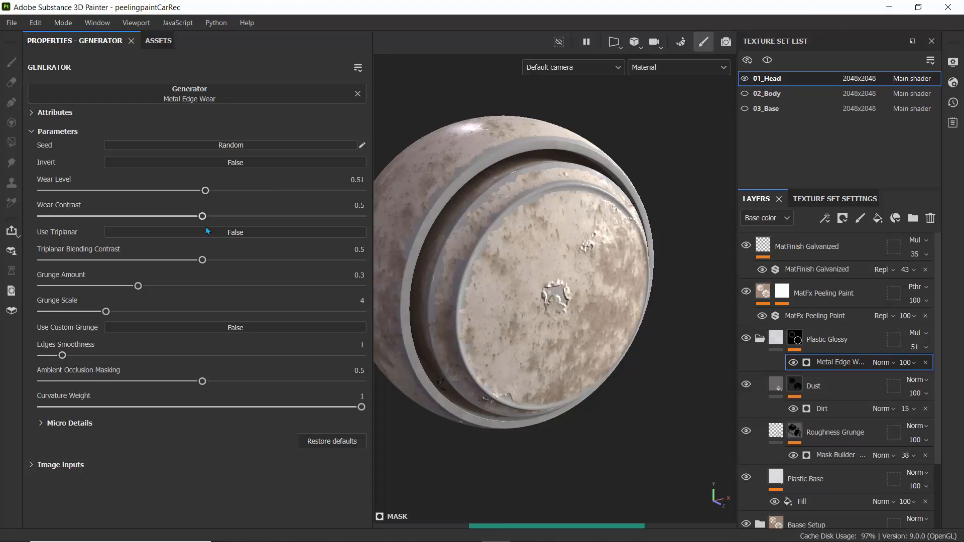
left_click_drag(225, 219, 259, 217)
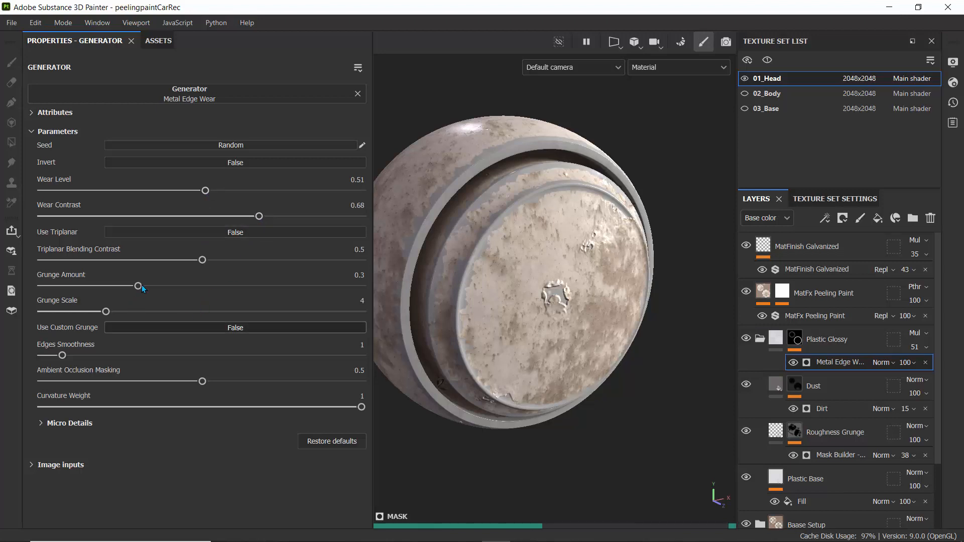
left_click_drag(229, 286, 246, 286)
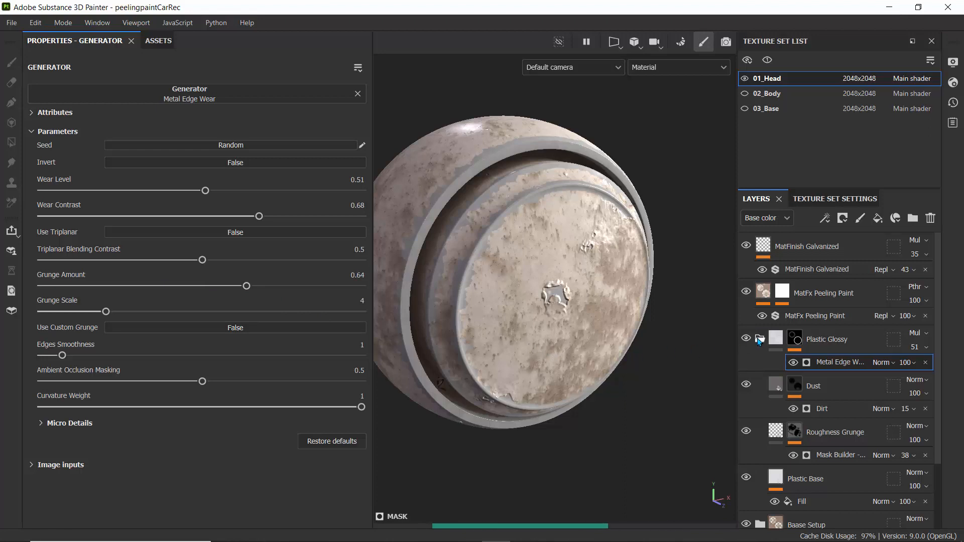
Step: Collapse the Plastic Glossy folder and set the opacity of its Metal Edge Wear generator to 62
left_click(760, 341)
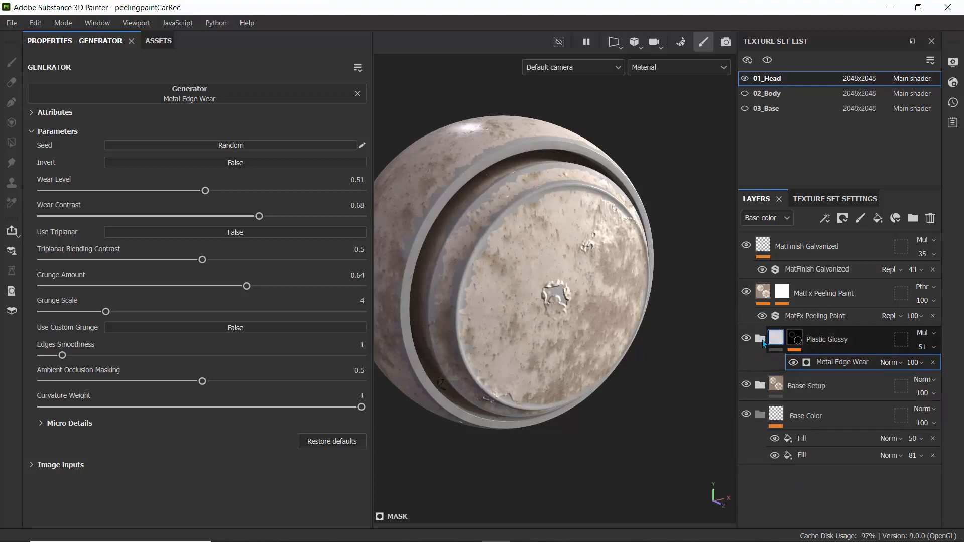
left_click(923, 363)
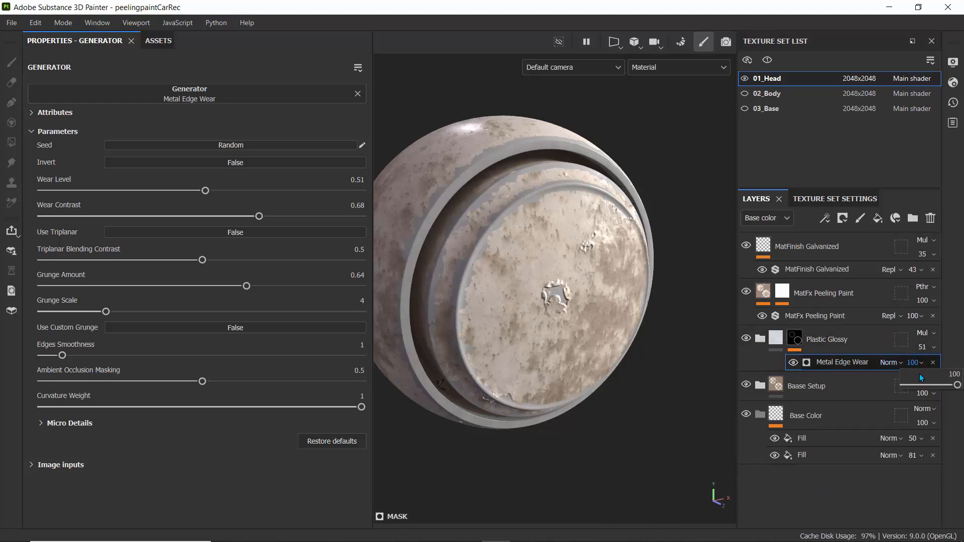
left_click(937, 386)
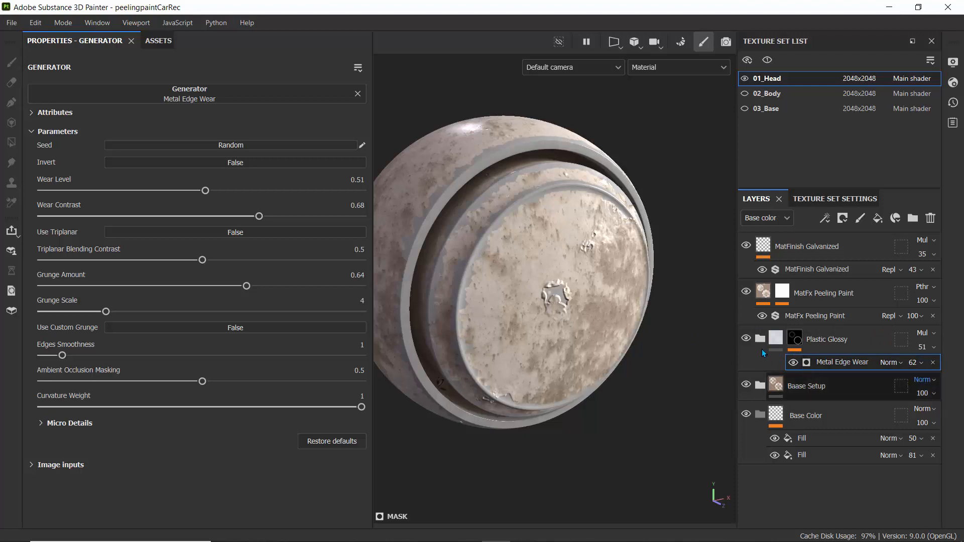
Step: Create a new folder directly above the MatFinish Galvanized layer
left_click(783, 250)
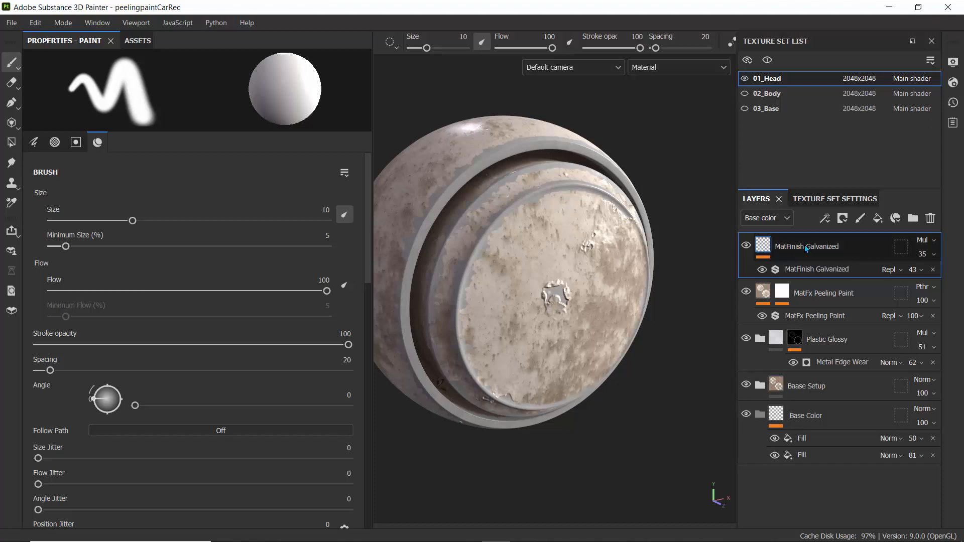
left_click(913, 218)
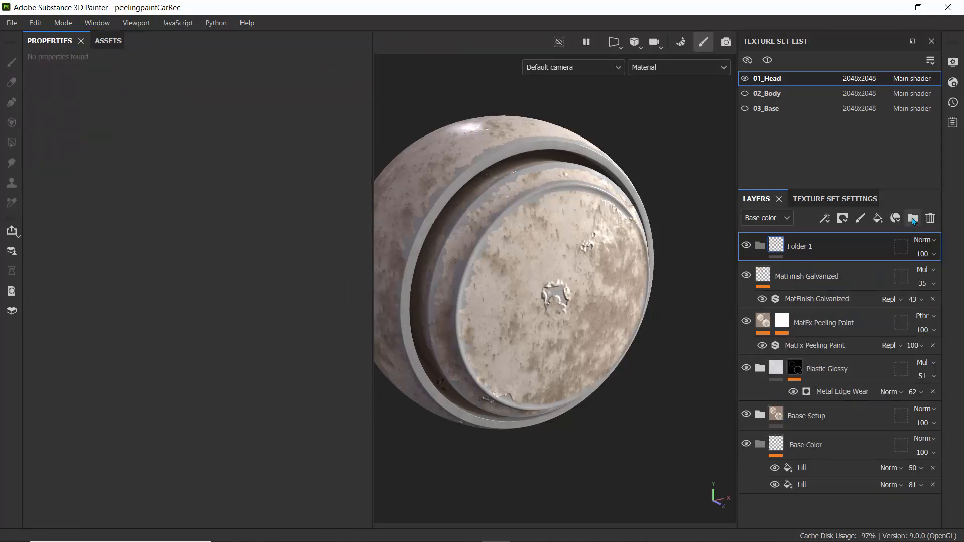
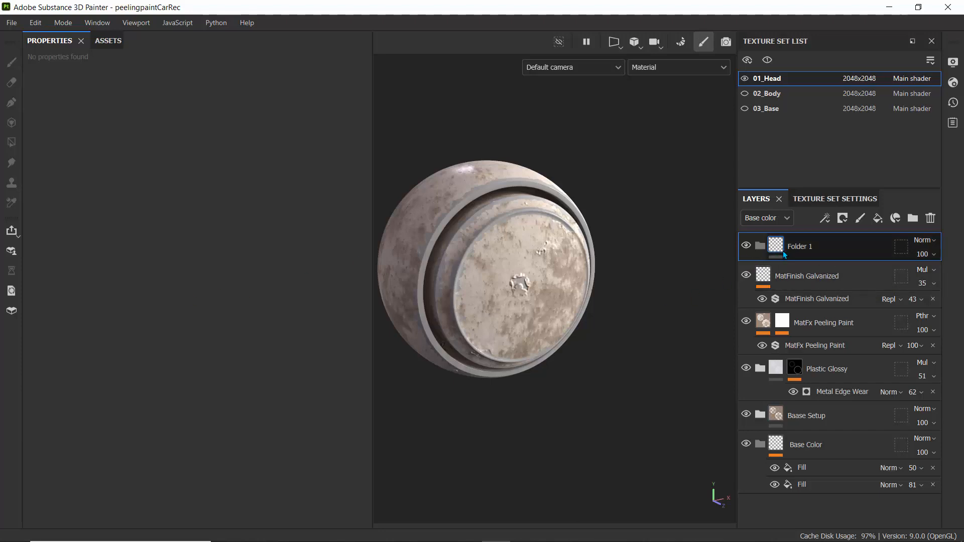
Step: Add a fill layer inside the new folder and rename the folder "texture overlay"
left_click(877, 218)
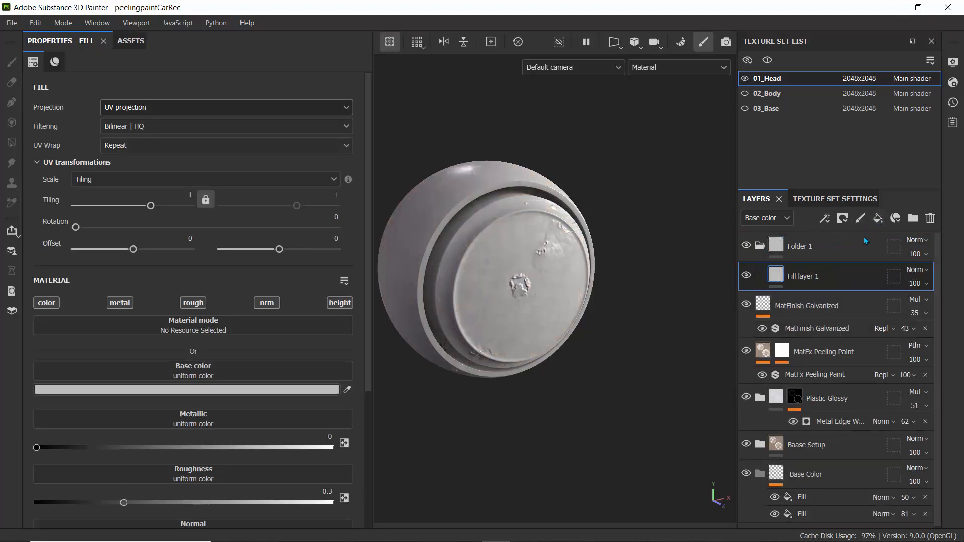
left_click(758, 247)
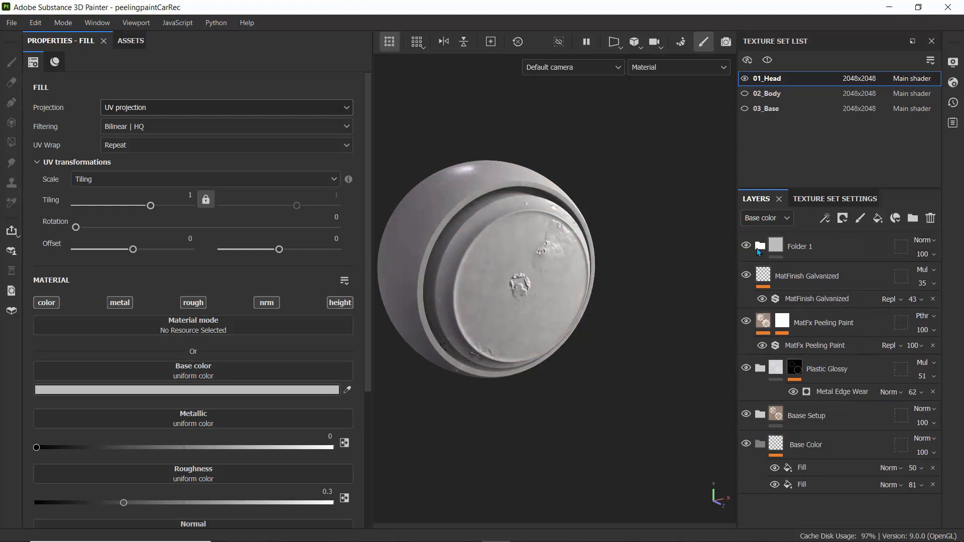
left_click(758, 248)
double_click(803, 246)
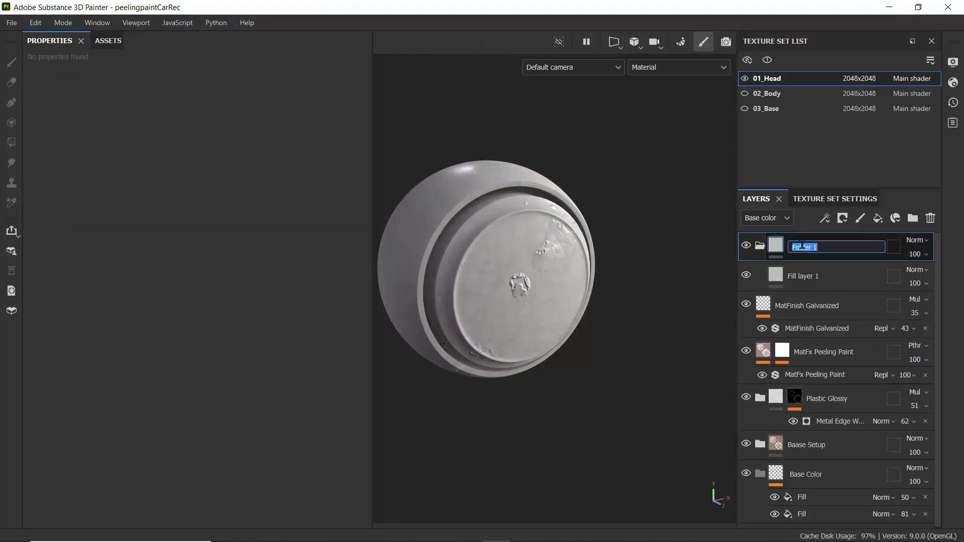
type("texture overlay")
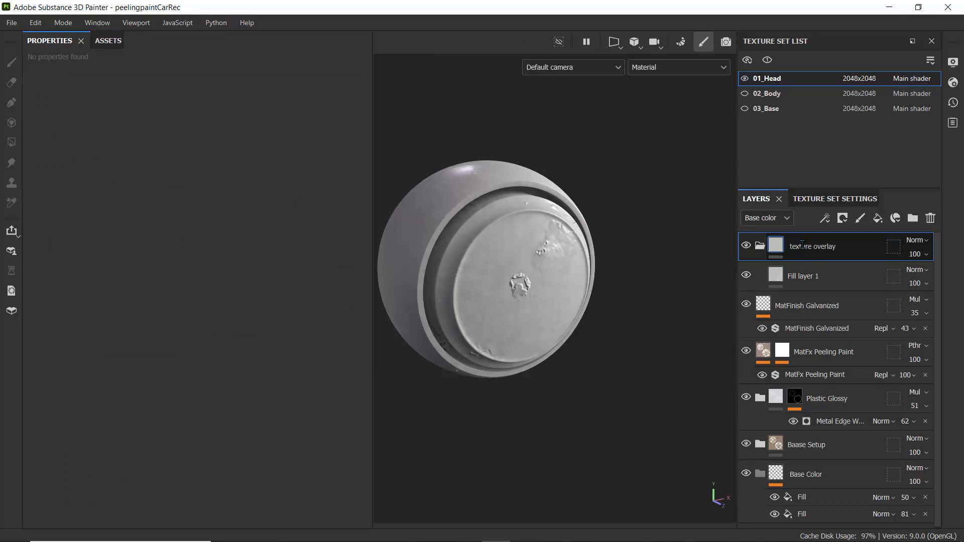
key("Return")
Step: Add a black mask to the fill layer in the texture overlay folder
left_click(774, 279)
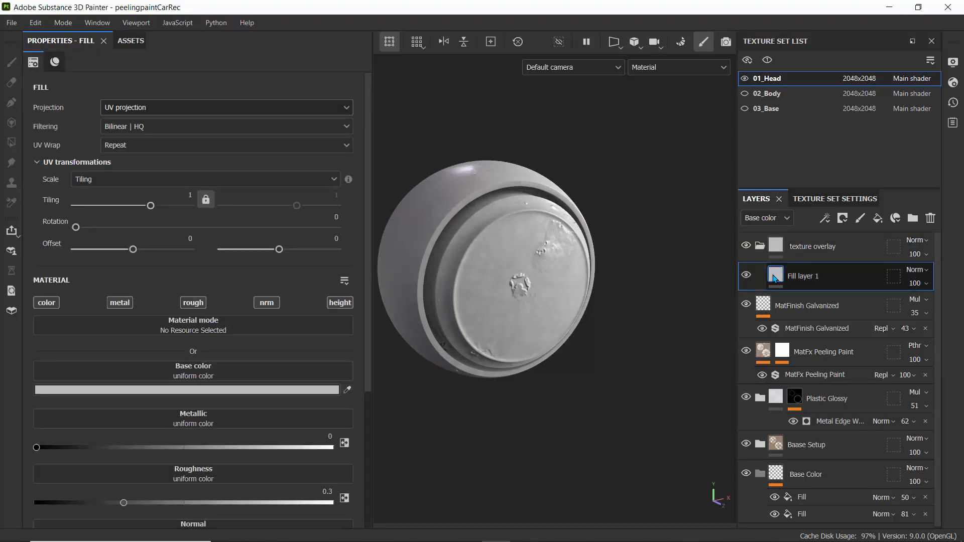
left_click(843, 219)
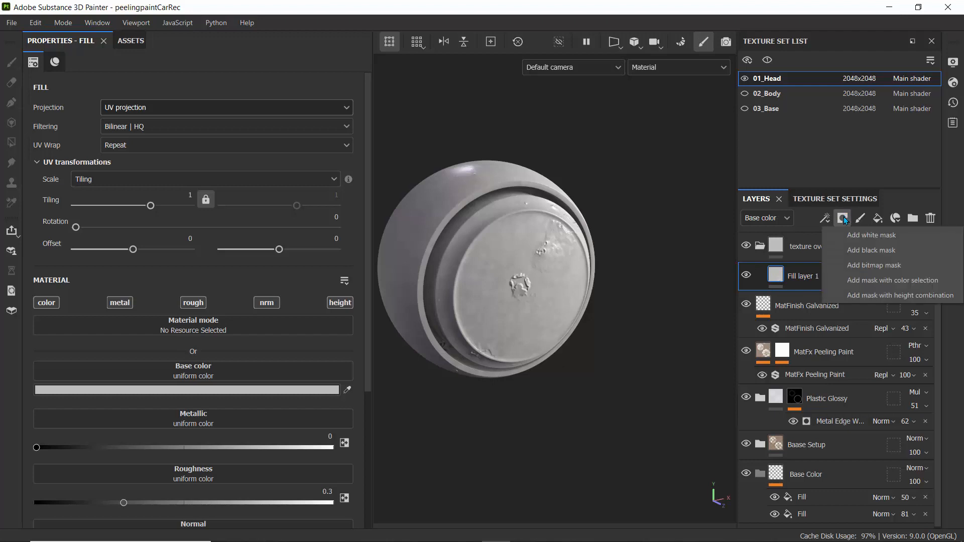
left_click(861, 249)
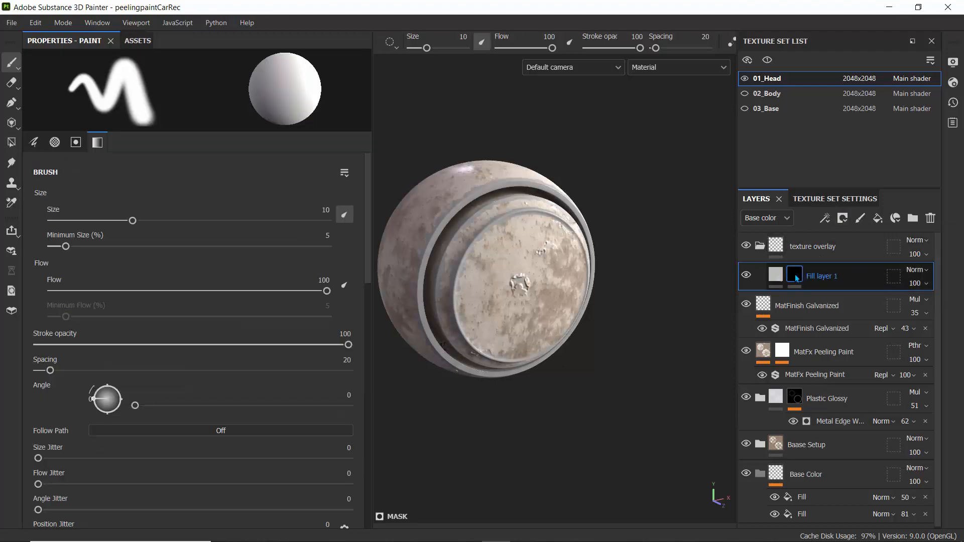
mouse_move(797, 278)
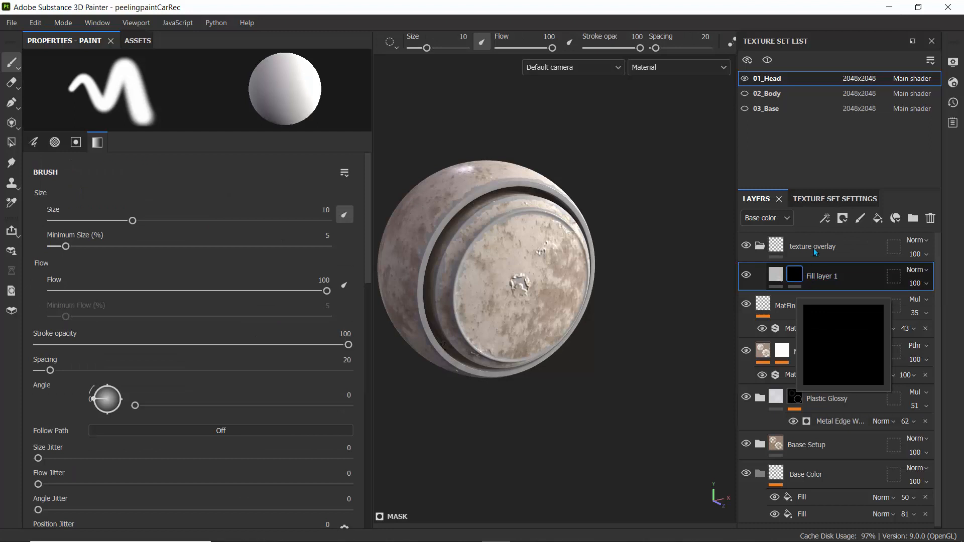
Step: Add a generator to Fill layer 1's mask and assign Fiber Glass Edge Wear to it
left_click(824, 219)
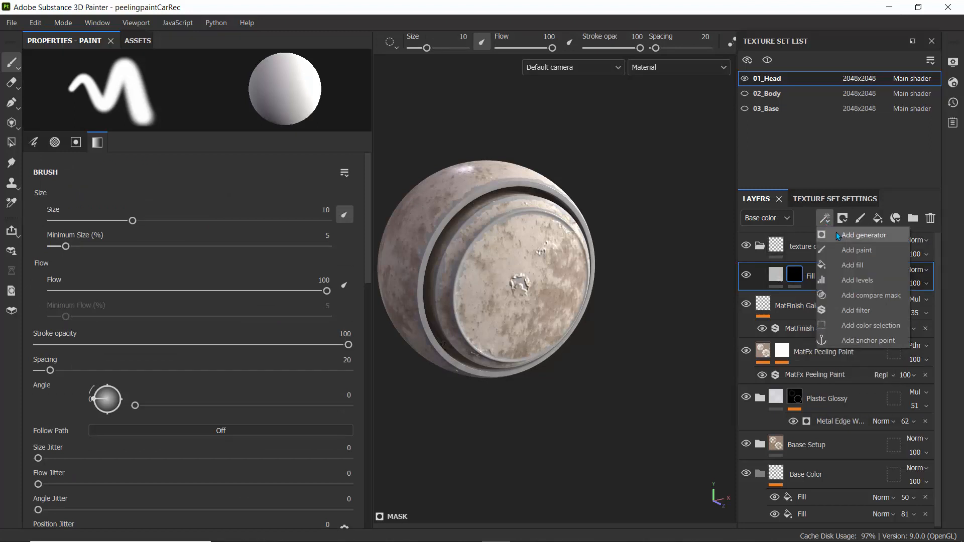
left_click(837, 235)
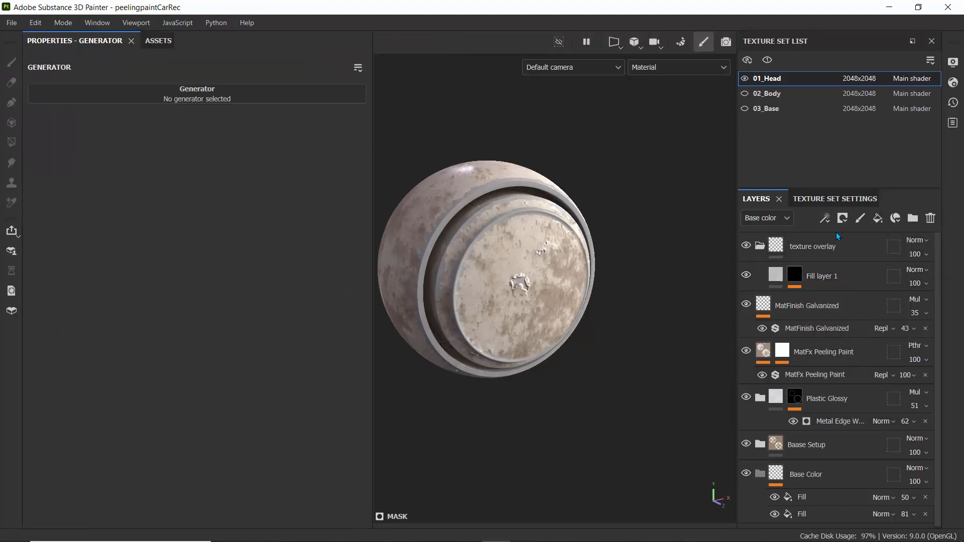
left_click(286, 94)
key("BackSpace")
key("BackSpace")
key("BackSpace")
key("BackSpace")
key("BackSpace")
key("BackSpace")
key("BackSpace")
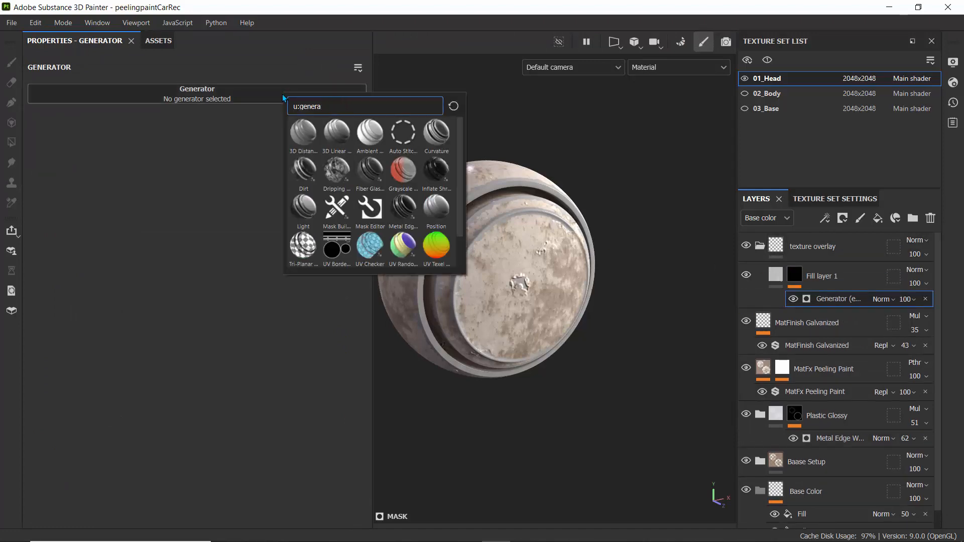
type("tor fin")
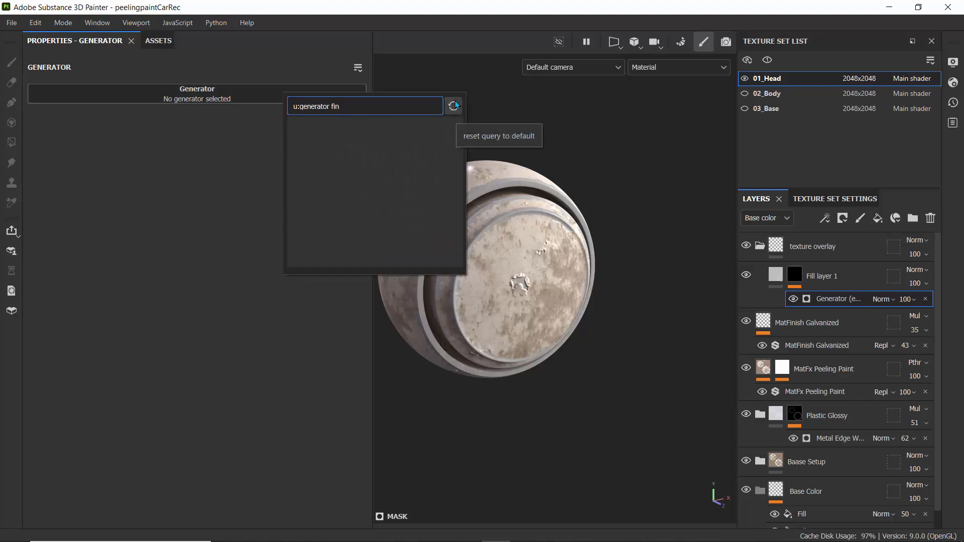
key("BackSpace")
left_click(303, 134)
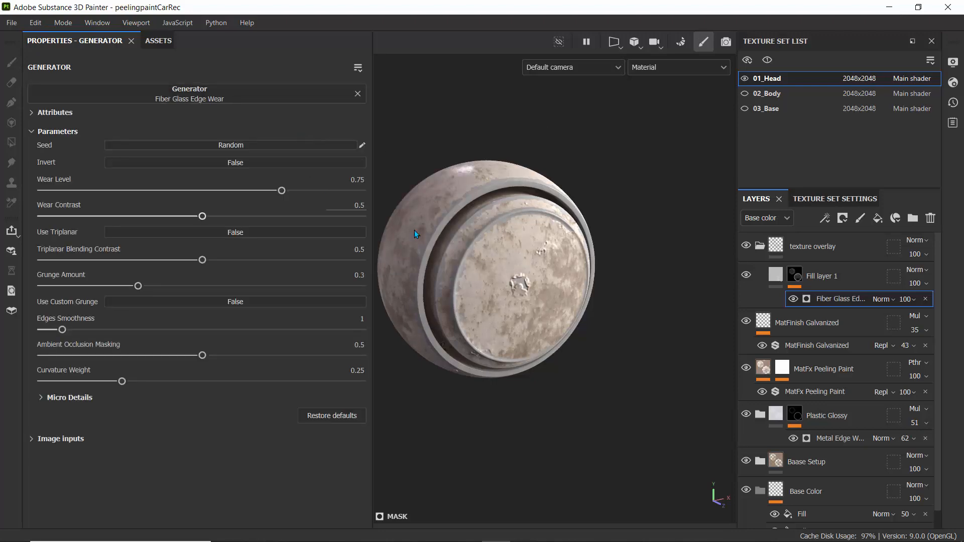
Step: Set the projection of Fill layer 1 to Tri-planar projection
scroll(451, 233, "up", 1)
scroll(477, 234, "up", 5)
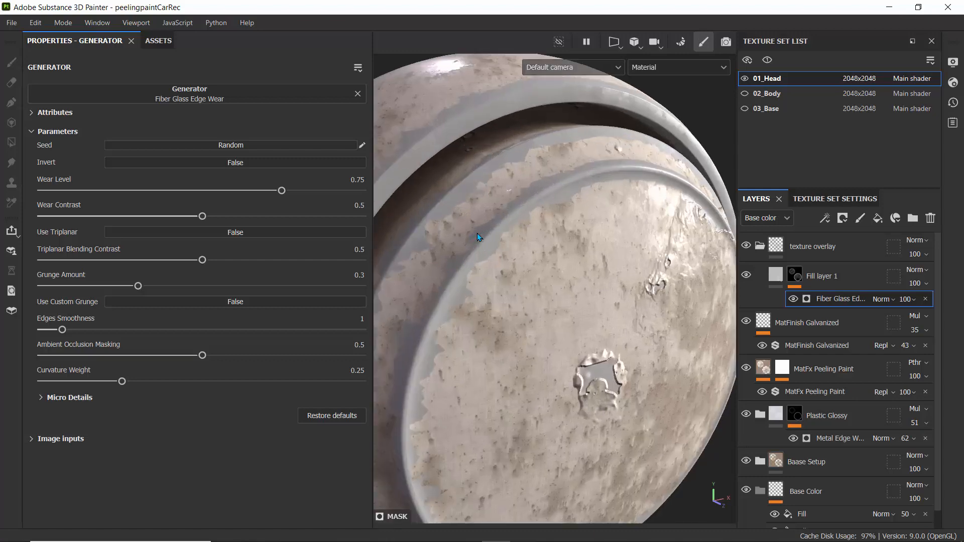
scroll(477, 236, "up", 2)
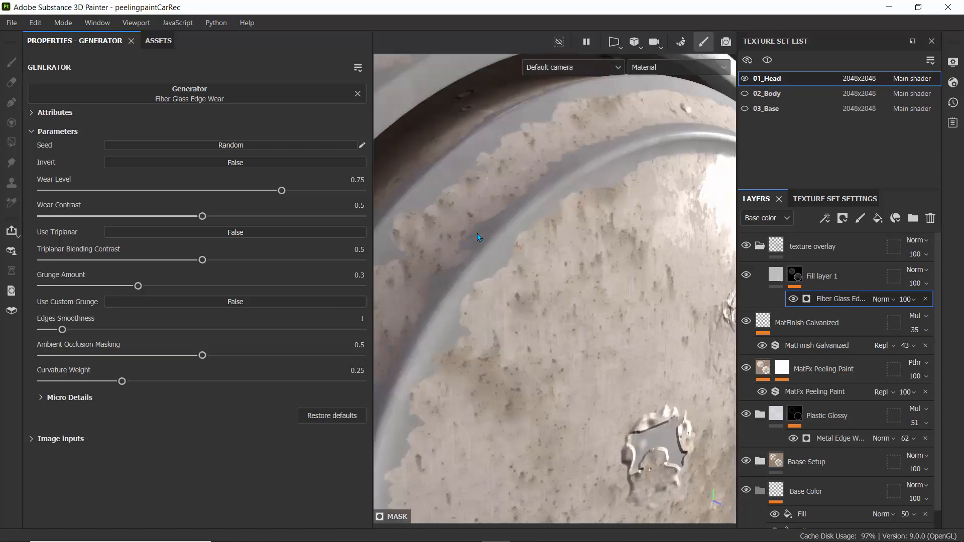
scroll(477, 233, "down", 1)
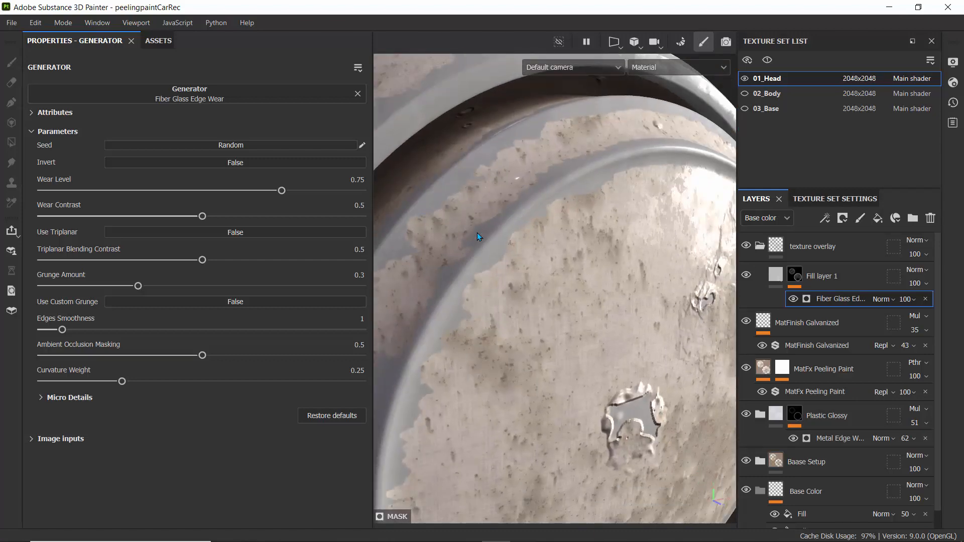
left_click(790, 298)
left_click(776, 274)
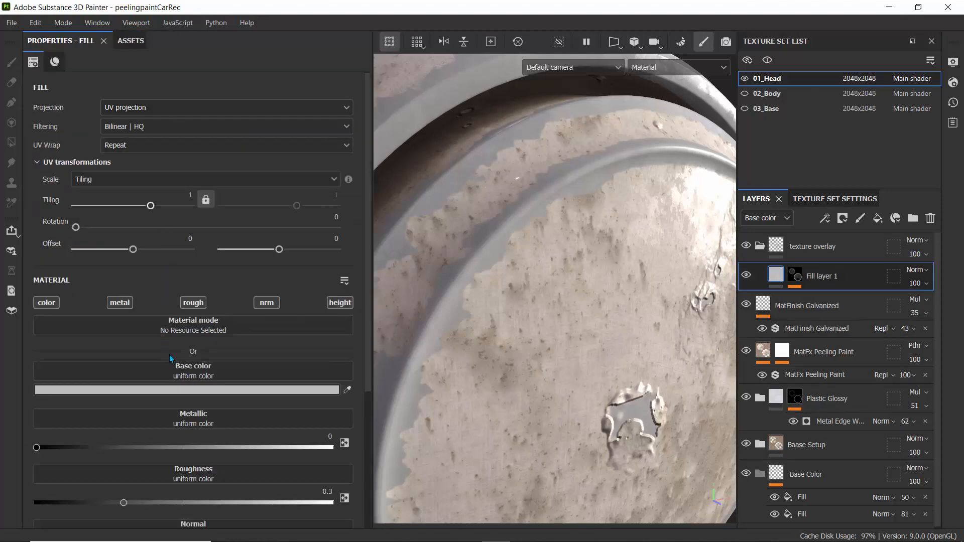
left_click(150, 107)
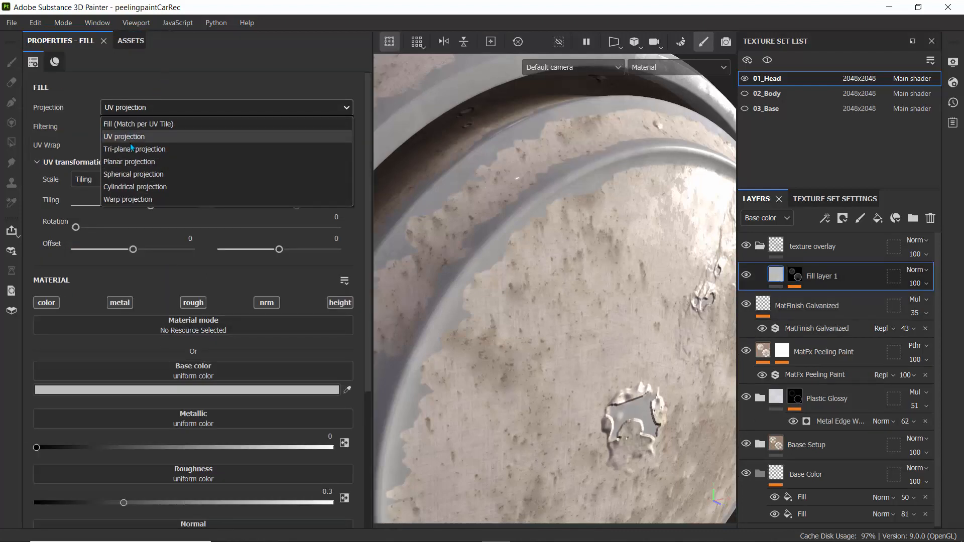
left_click(134, 149)
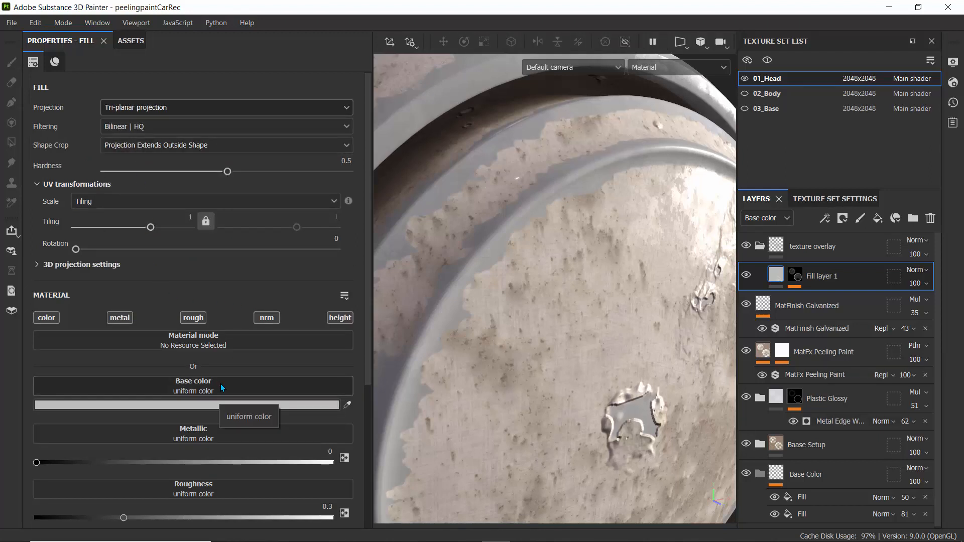
Step: Set the base color of Fill layer 1 to a yellow-green tinted off-white, EEF0E6
left_click(204, 406)
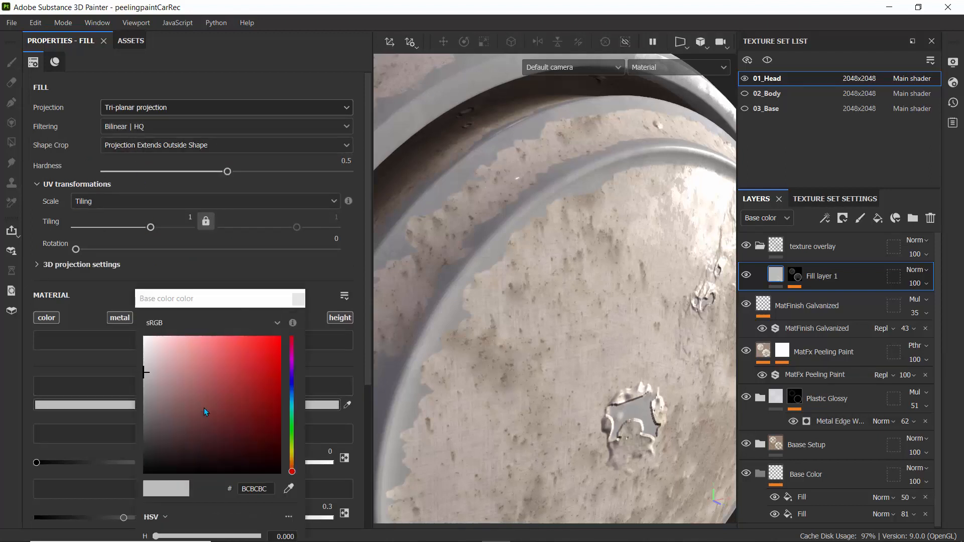
left_click(291, 446)
left_click(192, 363)
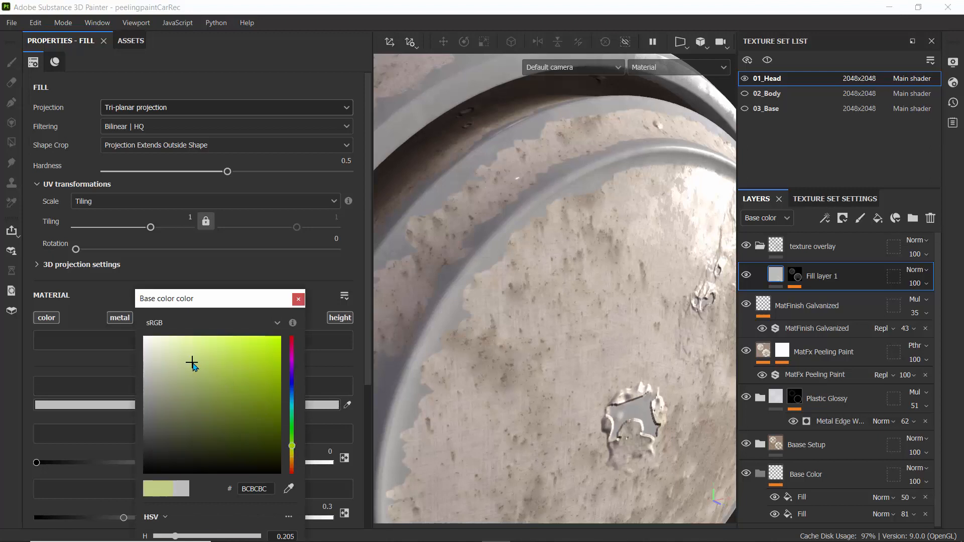
left_click_drag(192, 363, 160, 350)
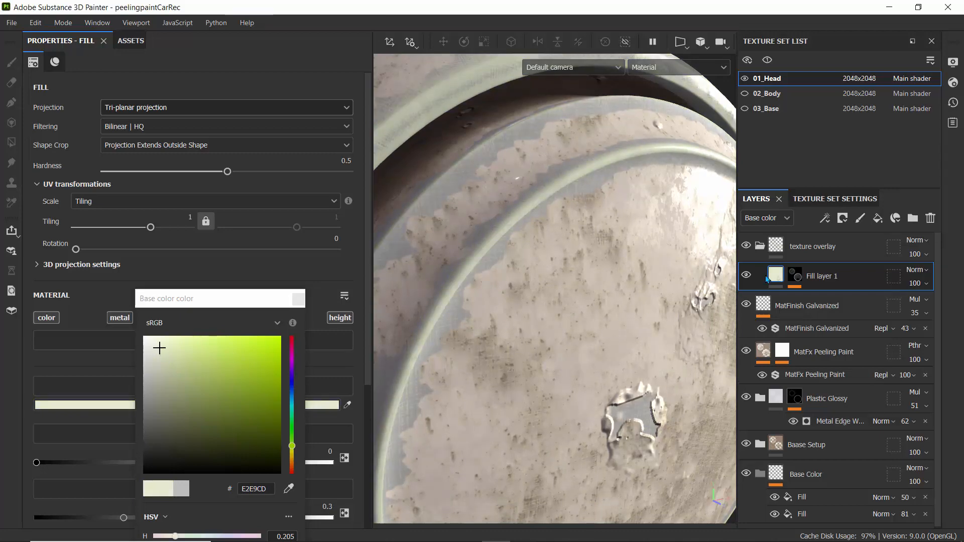
left_click(793, 276)
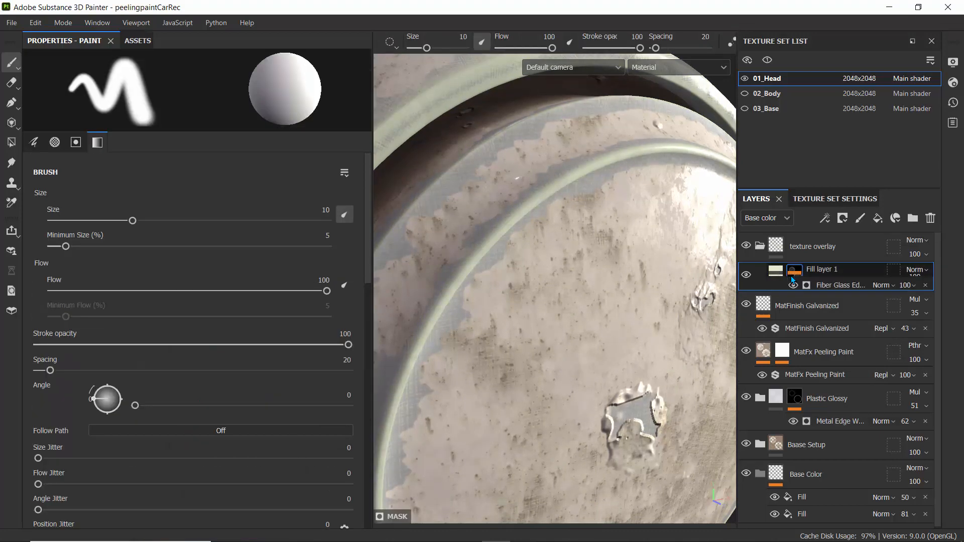
left_click(775, 277)
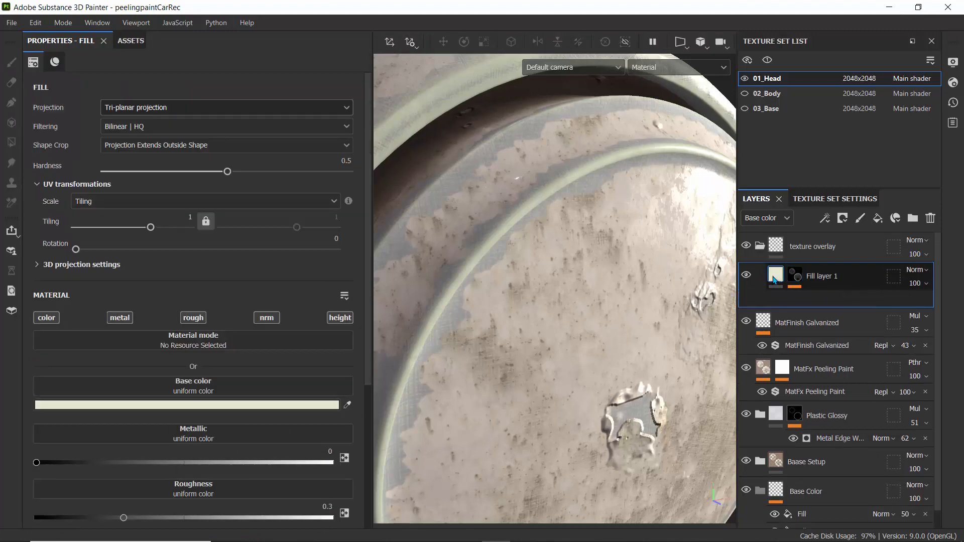
left_click(149, 406)
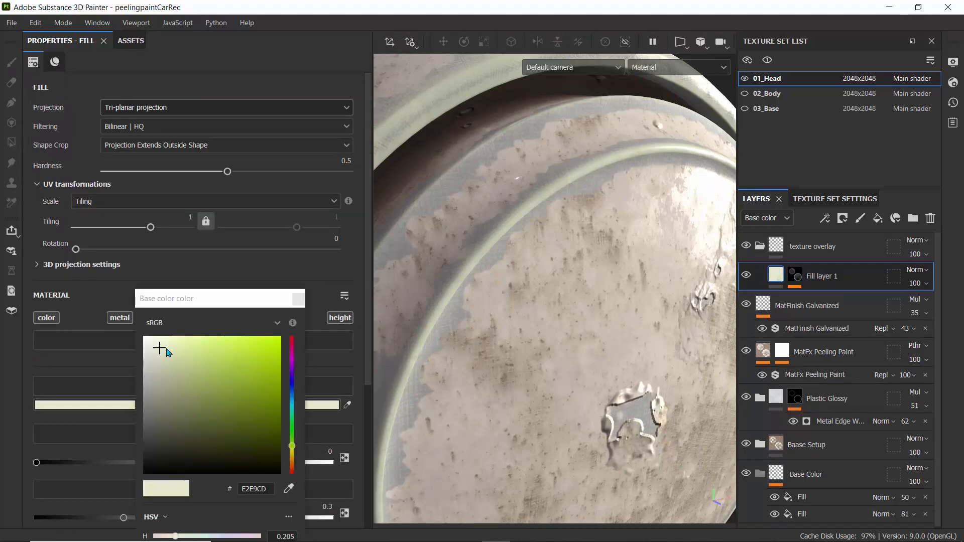
left_click(149, 345)
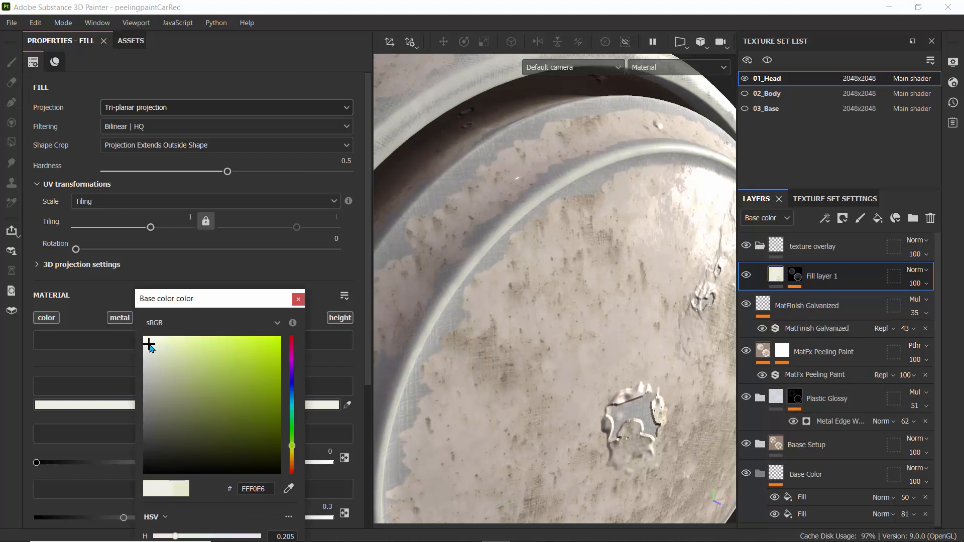
Step: Lower the opacity of Fill layer 1 to 43
scroll(465, 272, "down", 5)
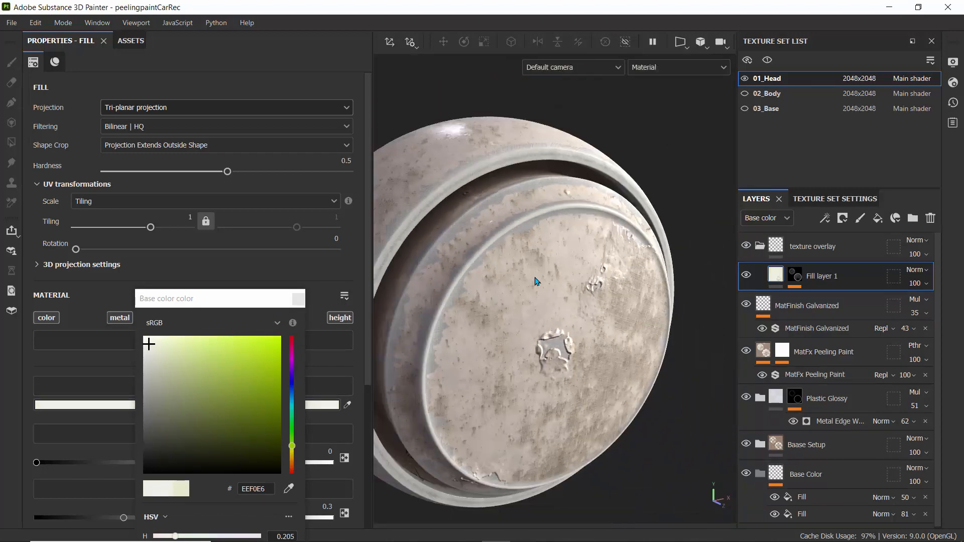
mouse_move(536, 281)
left_mouse_down("alt")
mouse_move(452, 226)
mouse_move(519, 258)
left_mouse_up("alt")
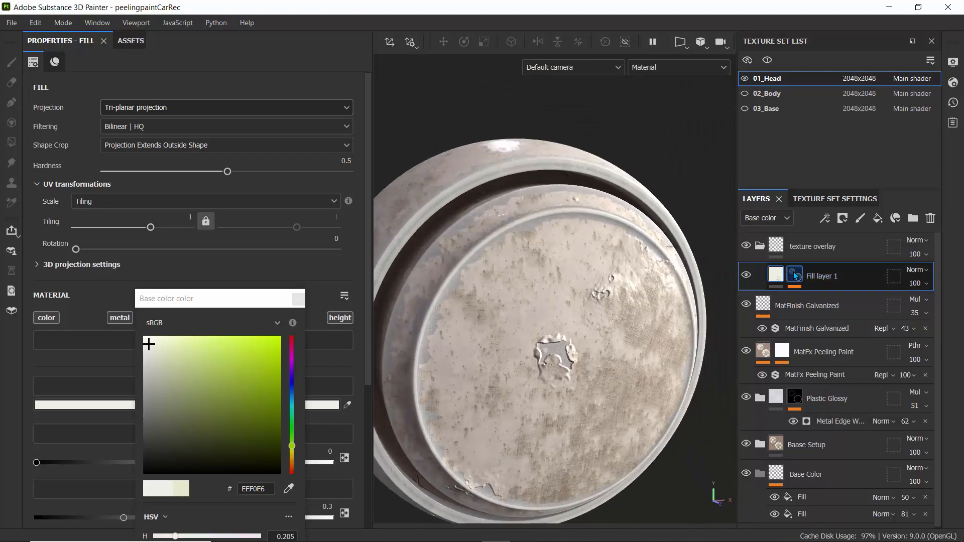
left_click_drag(929, 283, 929, 311)
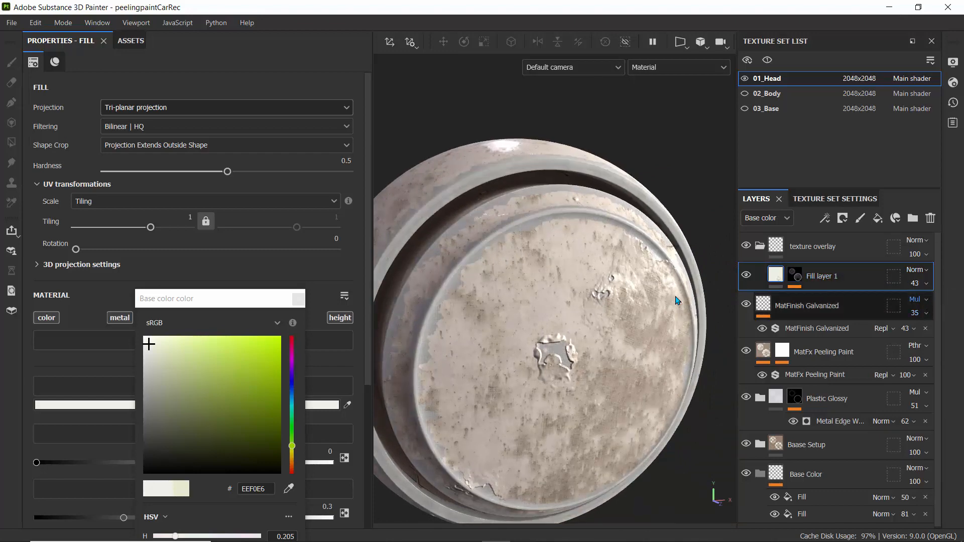
Step: Duplicate Fill layer 1 and set the copy's base color to pale yellow-green E8F0CE
scroll(605, 303, "up", 5)
scroll(605, 303, "down", 4)
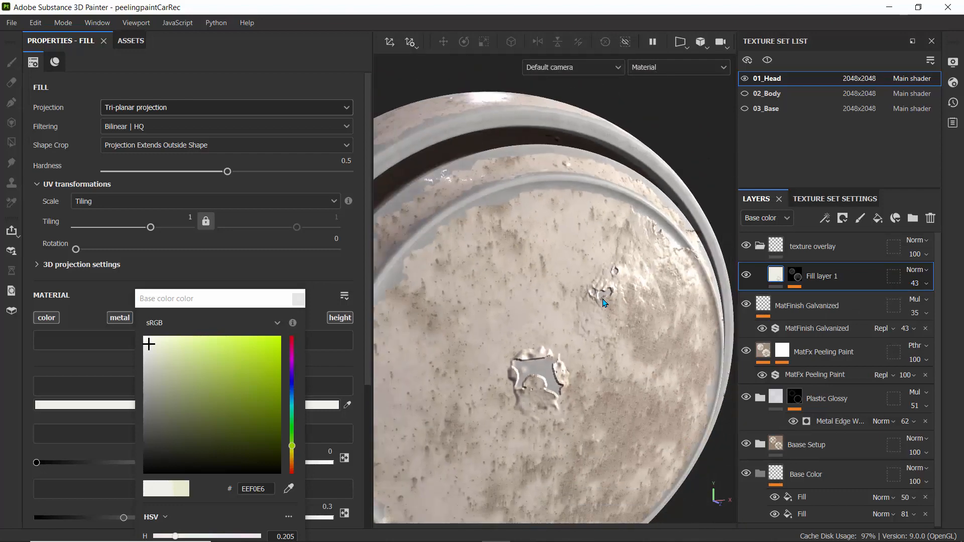
right_click(777, 279)
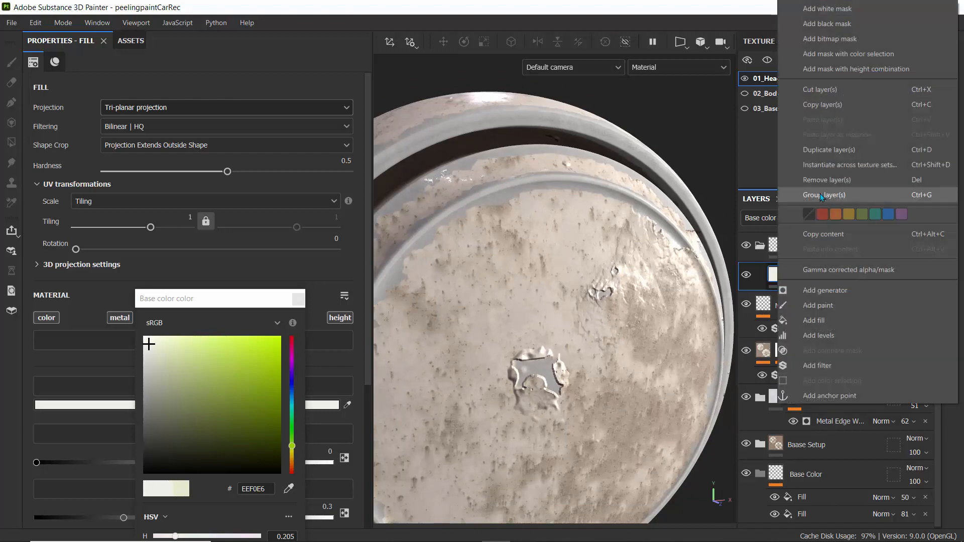
left_click(817, 150)
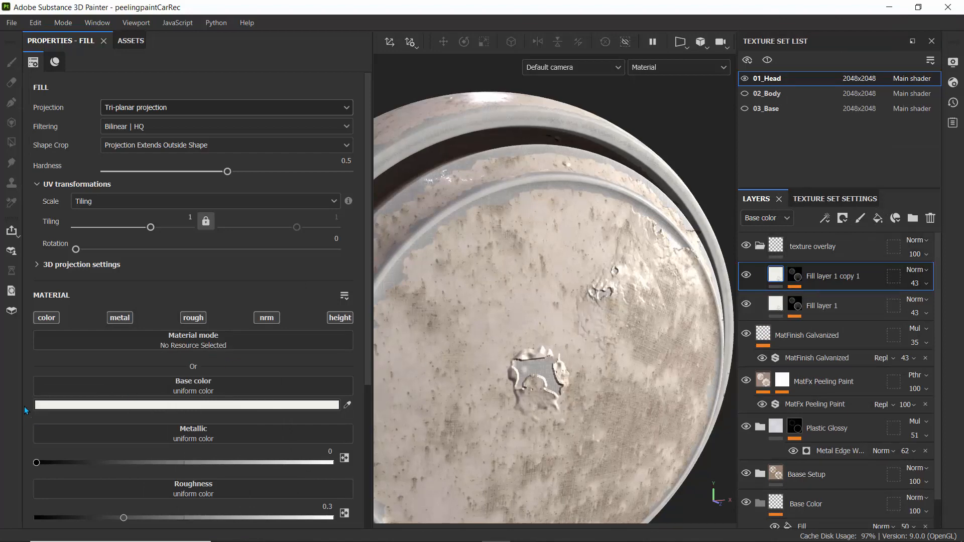
left_click(105, 409)
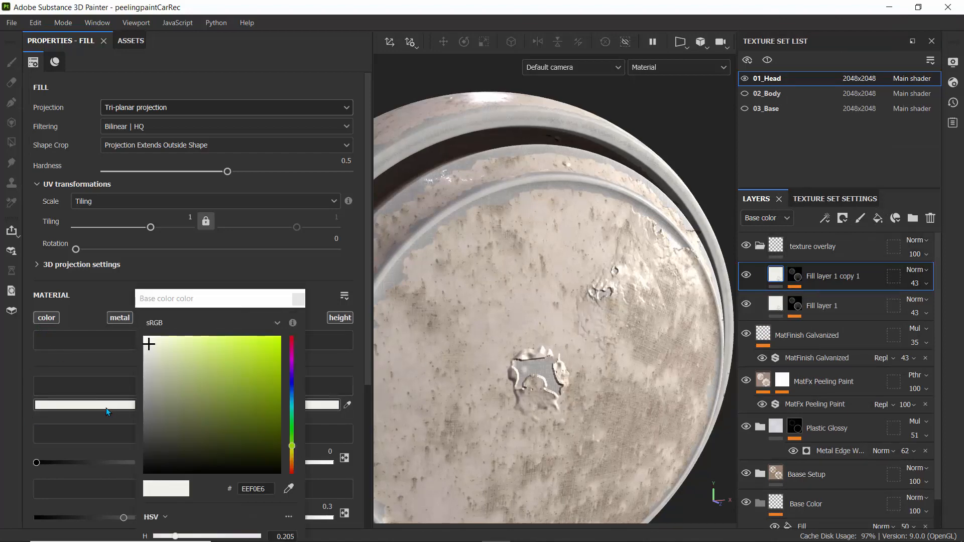
left_click(163, 345)
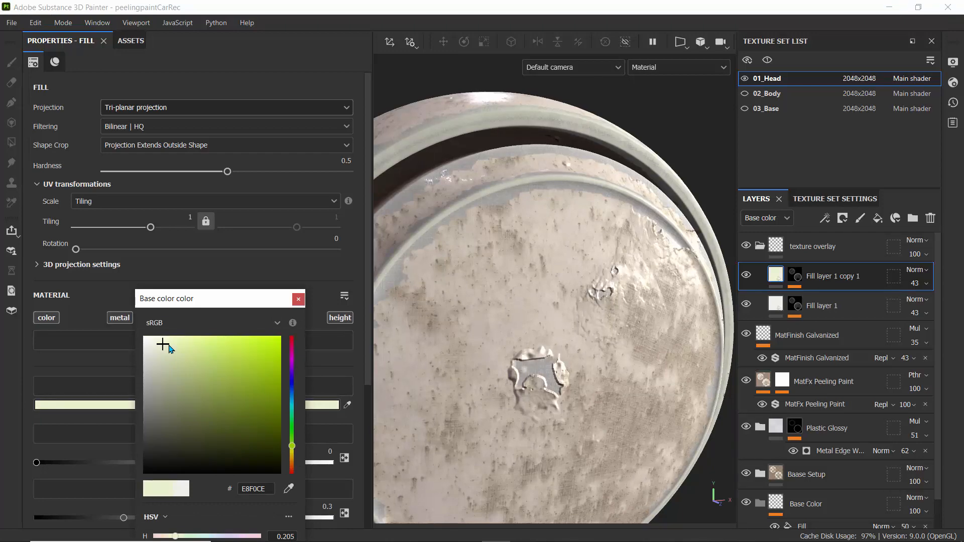
Step: Lighten the base color of Fill layer 1 copy 1 to EFF6DB
left_click_drag(169, 348, 158, 342)
scroll(505, 348, "down", 5)
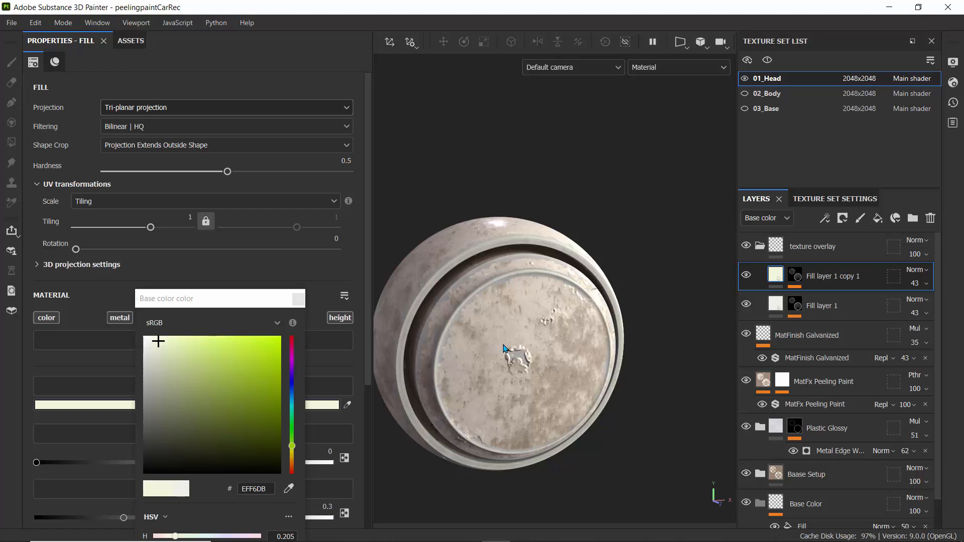
left_click(505, 349)
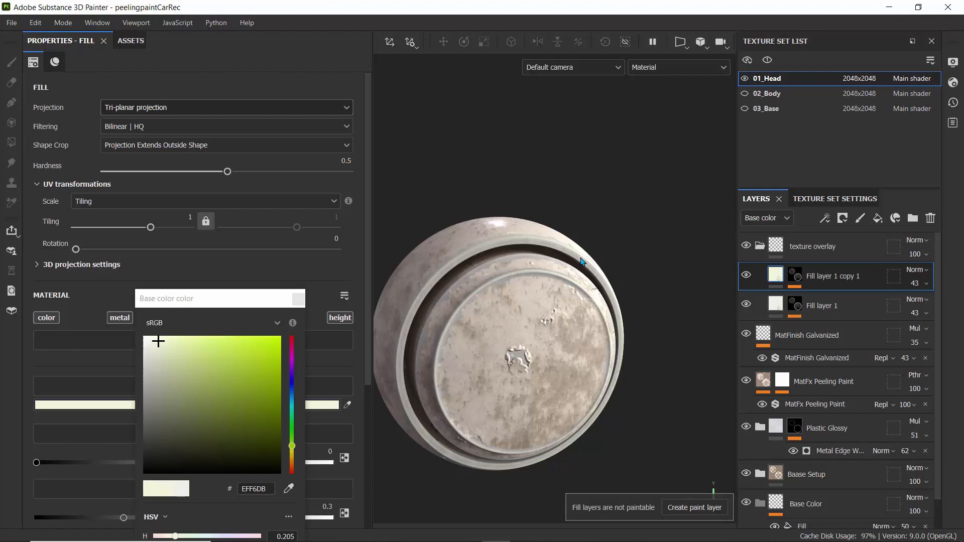
left_click_drag(582, 289, 749, 301, "alt")
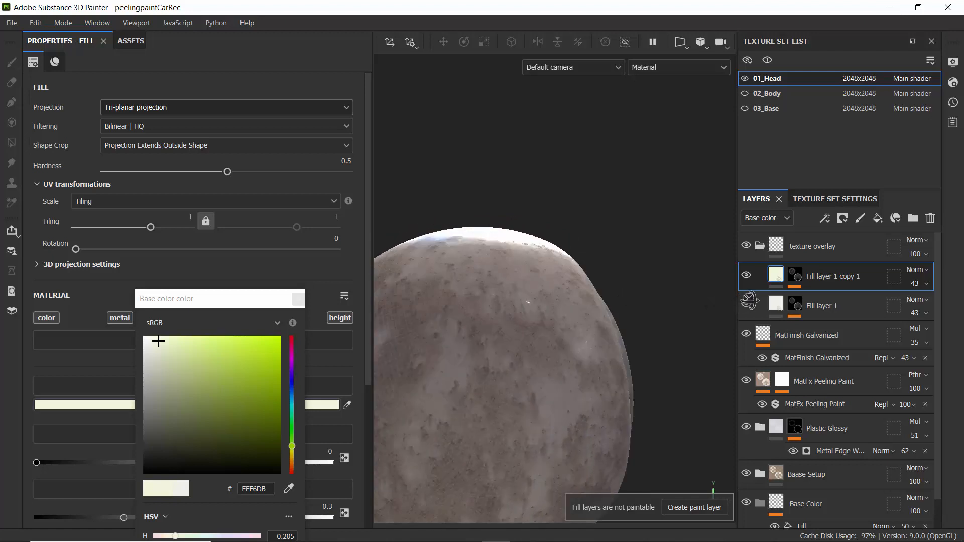
Step: Duplicate Fill layer 1 copy 1 inside the texture overlay folder
key("ctrl+d")
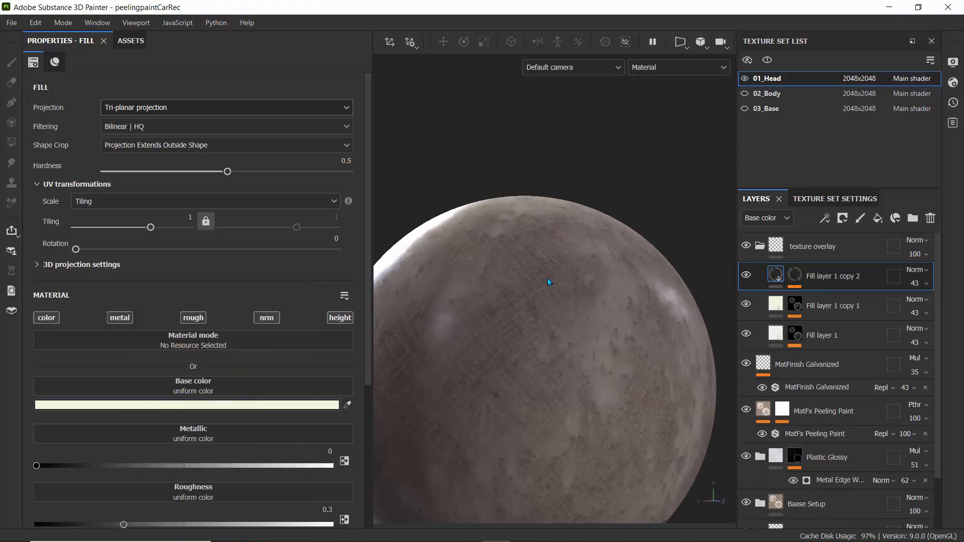
scroll(546, 279, "down", 4)
left_click_drag(460, 301, 581, 329, "alt")
scroll(397, 312, "up", 5)
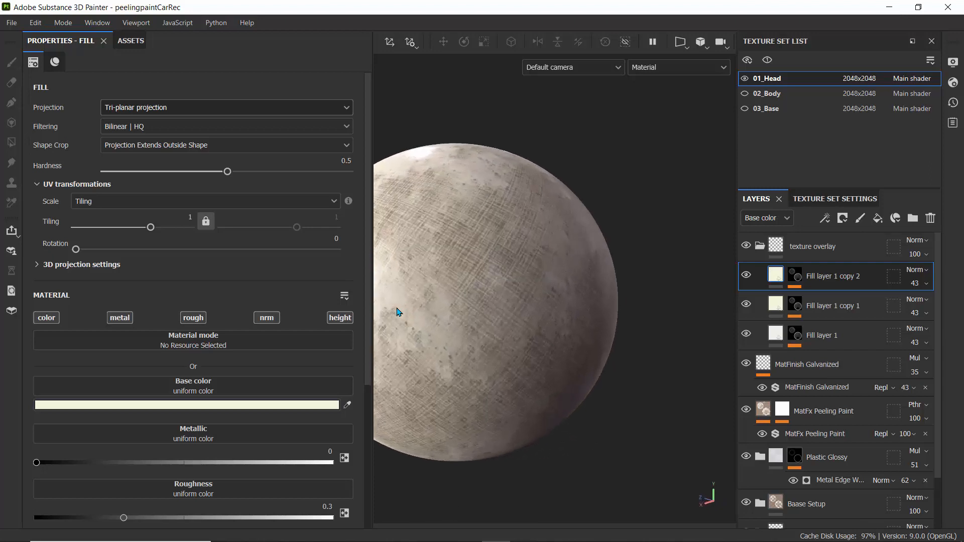
Step: Lower the opacity of Fill layer 1 copy 1 to 10 and of Fill layer 1 copy 2 to 20
left_click(927, 313)
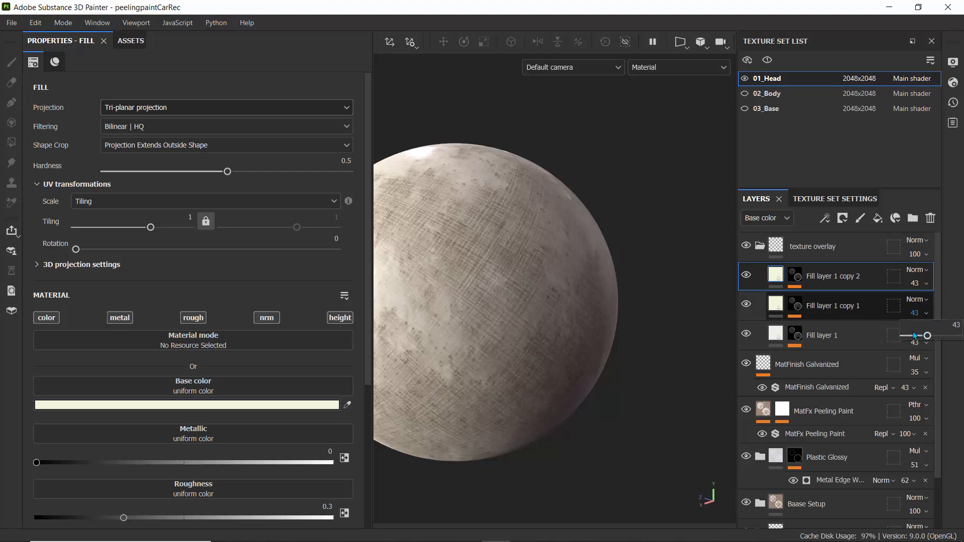
left_click_drag(915, 335, 917, 307)
left_click(926, 284)
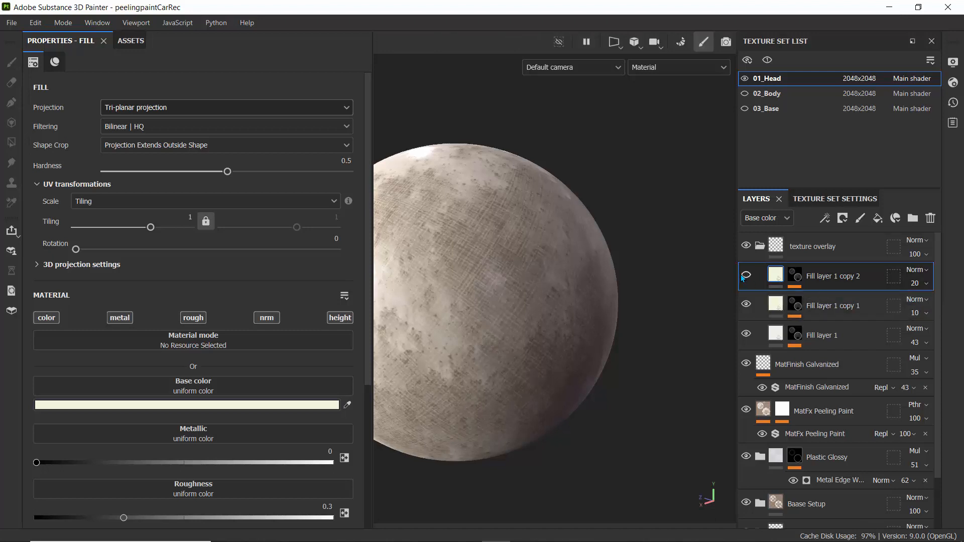
Step: Set the blending mode of Fill layer 1 copy 2 to Multiply and inspect the head's surface
left_click(922, 271)
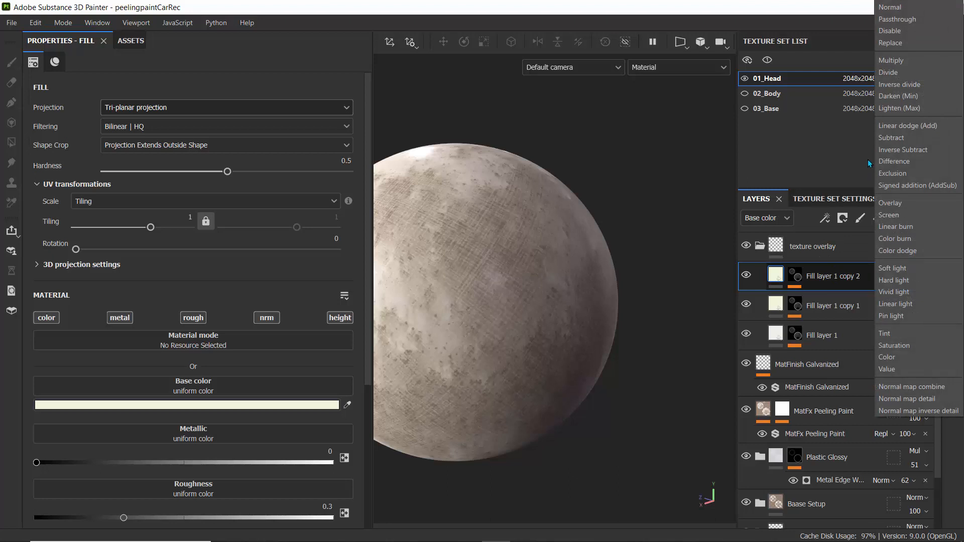
left_click(901, 59)
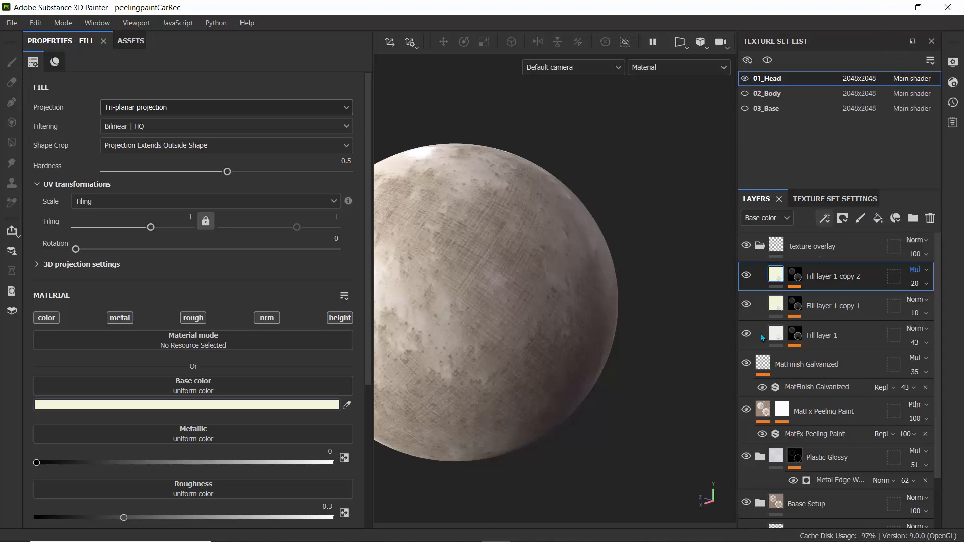
scroll(514, 317, "down", 5)
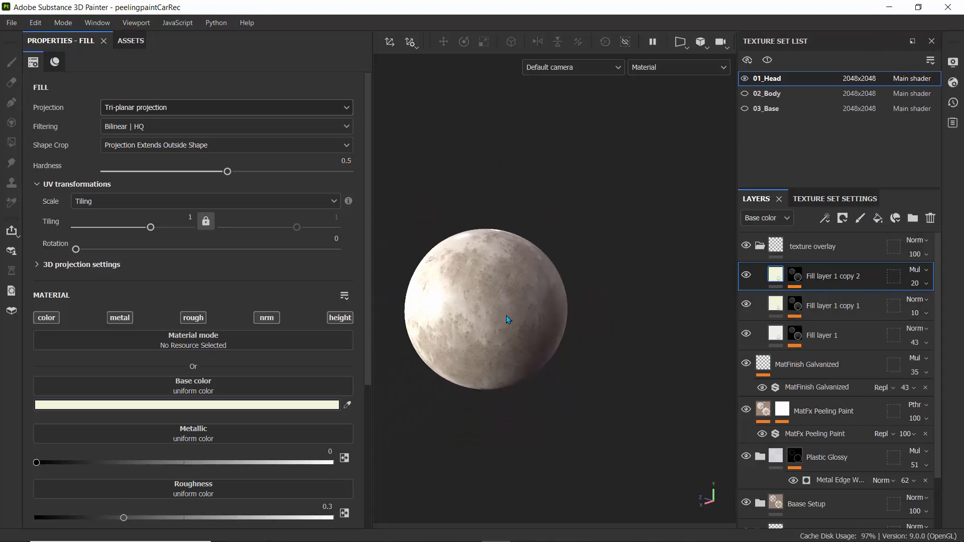
left_click_drag(506, 315, 715, 297, "alt")
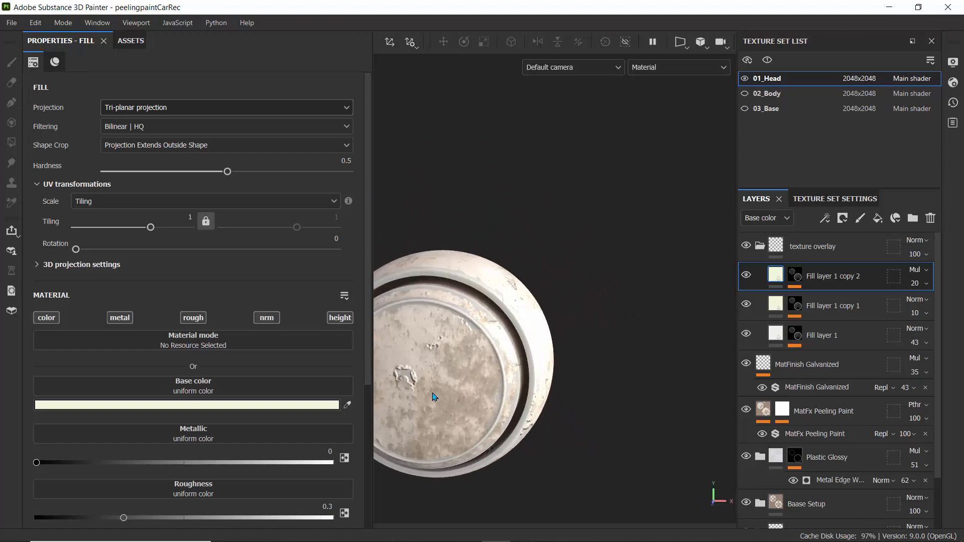
middle_click_drag(435, 396, 509, 335, "alt")
scroll(510, 338, "up", 5)
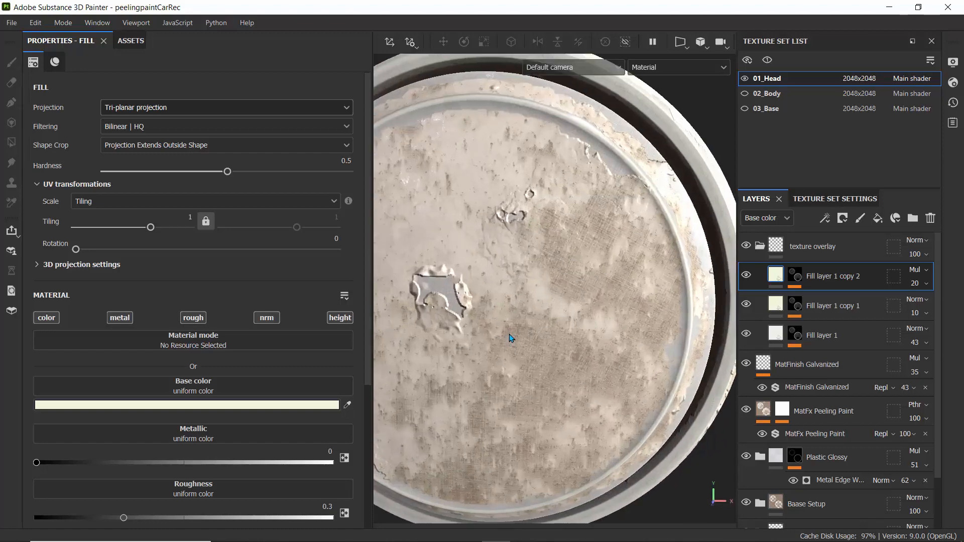
scroll(510, 338, "down", 3)
left_click_drag(426, 314, 486, 328, "alt")
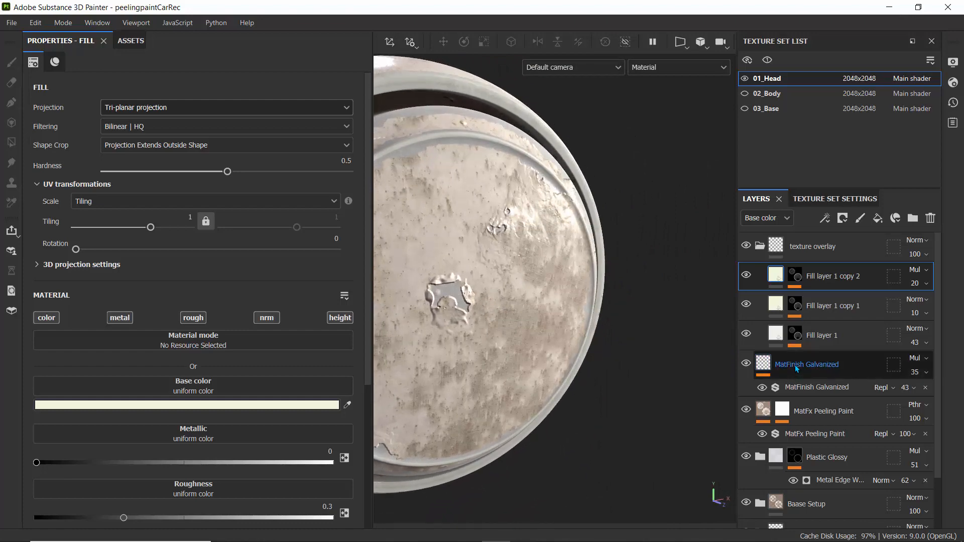
Step: Raise the smoothing of the Bevel filter on the MatFx Peeling Paint mask to 0.67, leaving Bevel Wrap at False
left_click(782, 412)
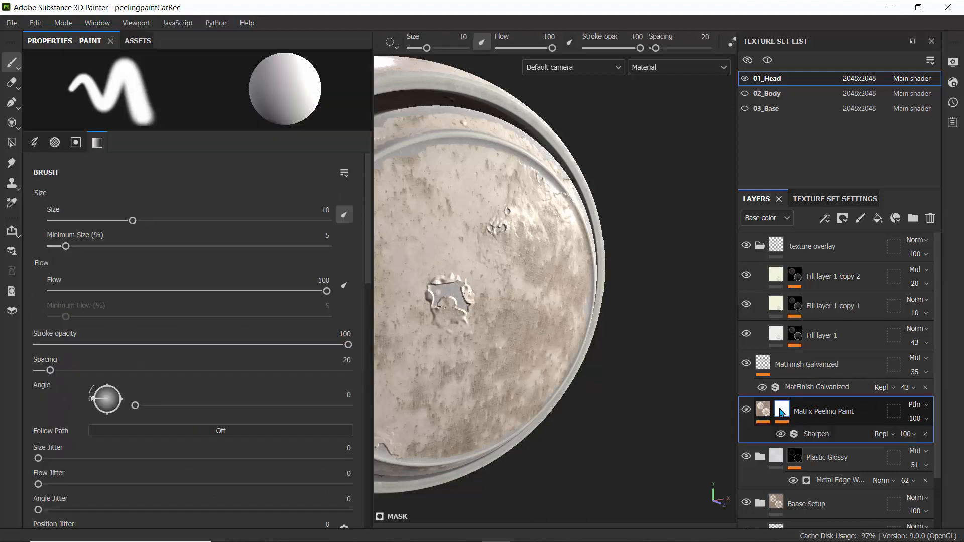
left_click(763, 411)
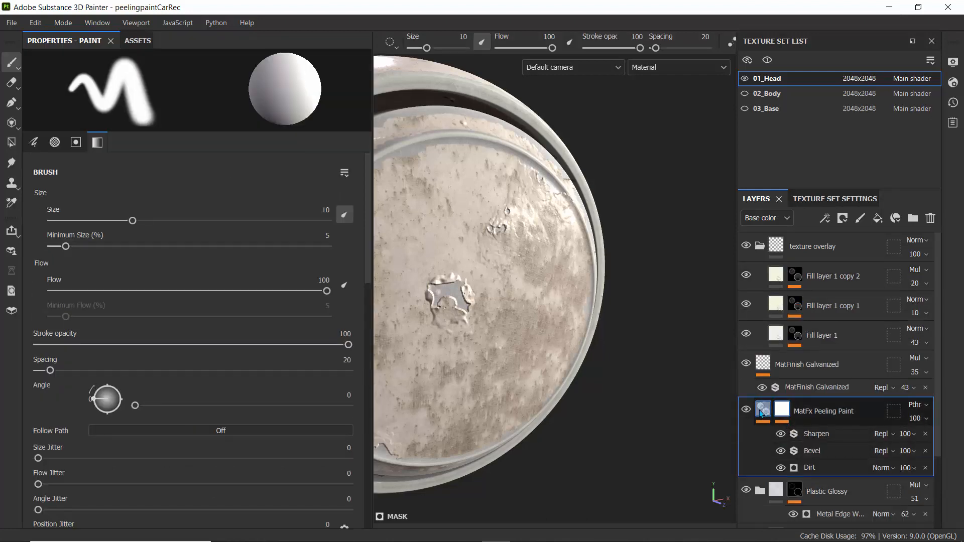
left_click(812, 451)
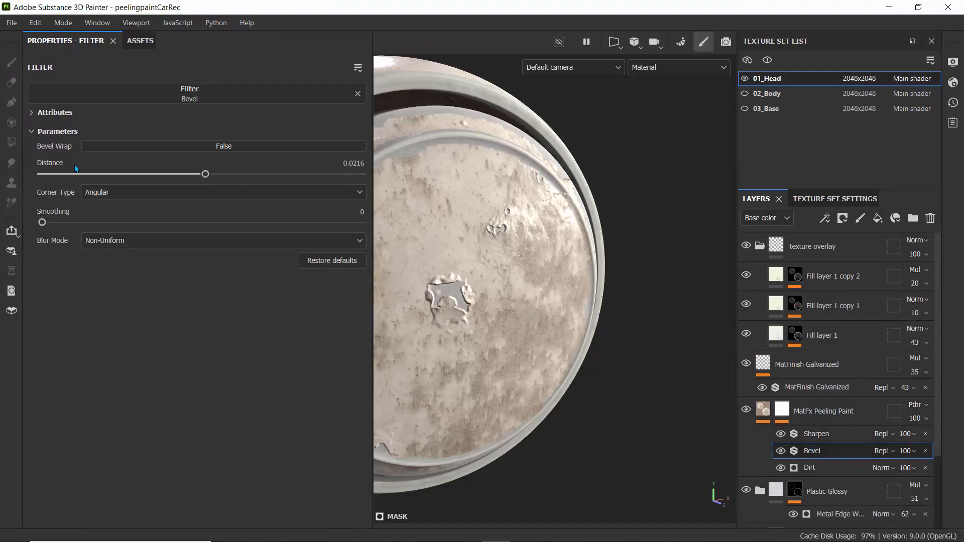
left_click(196, 147)
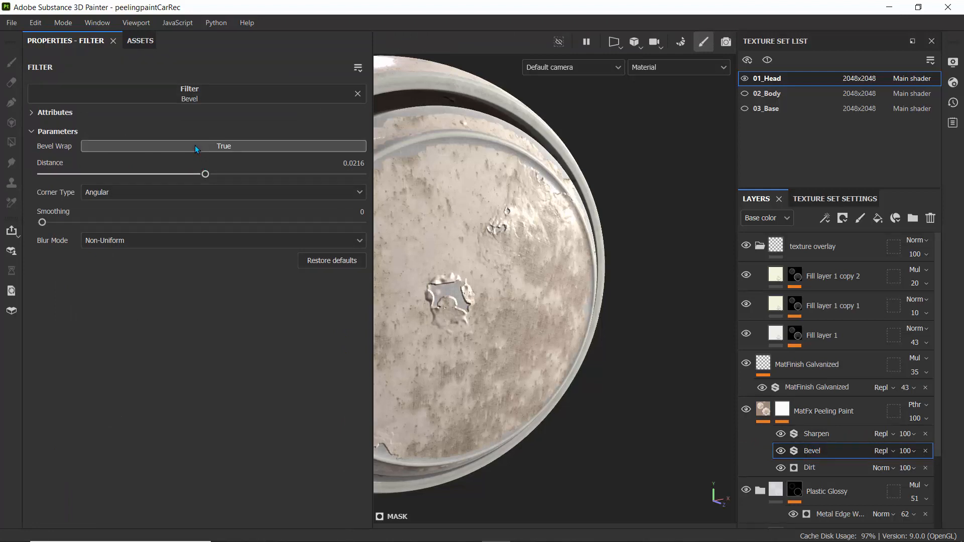
left_click(196, 147)
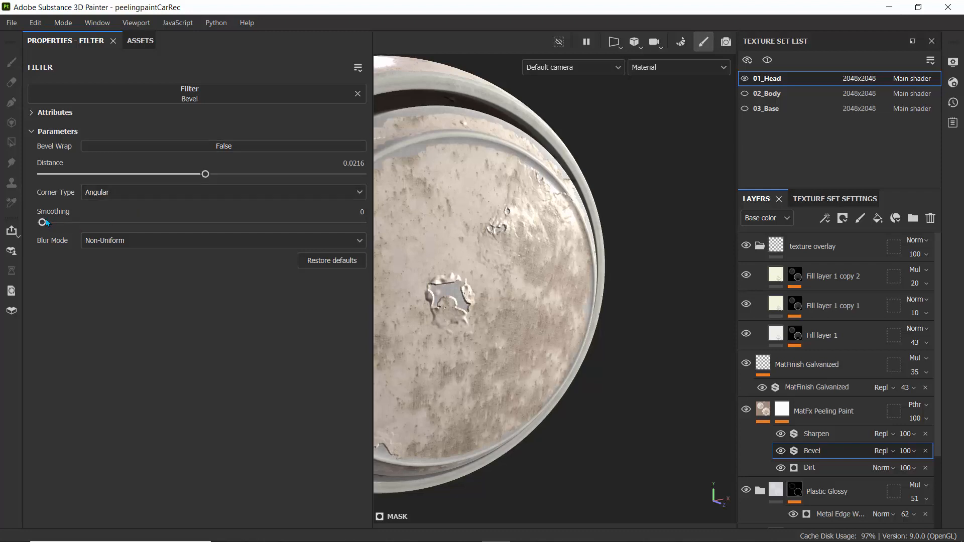
left_click_drag(42, 222, 84, 222)
scroll(486, 275, "down", 2)
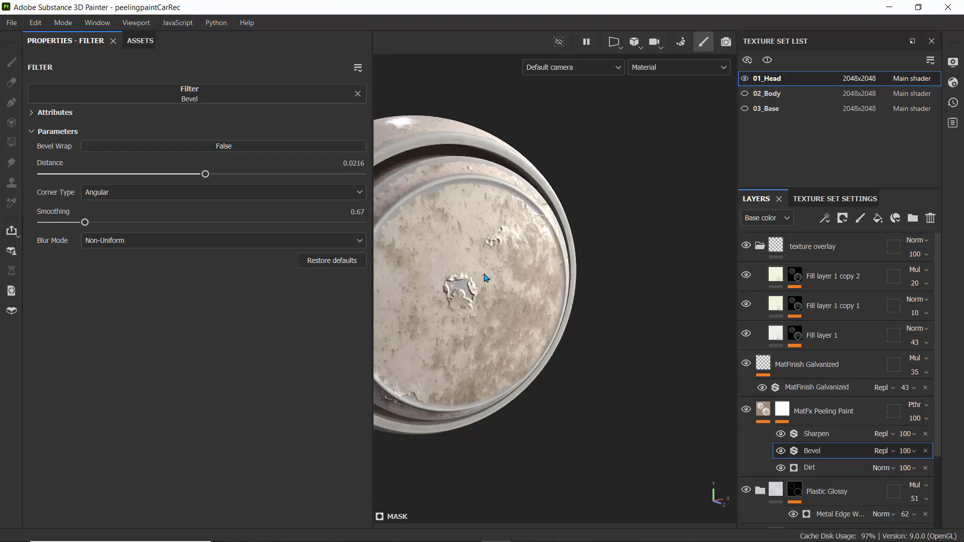
Step: Try clearing Bevel from the filter on the MatFx Peeling Paint mask, and undo the removal
left_click(357, 94)
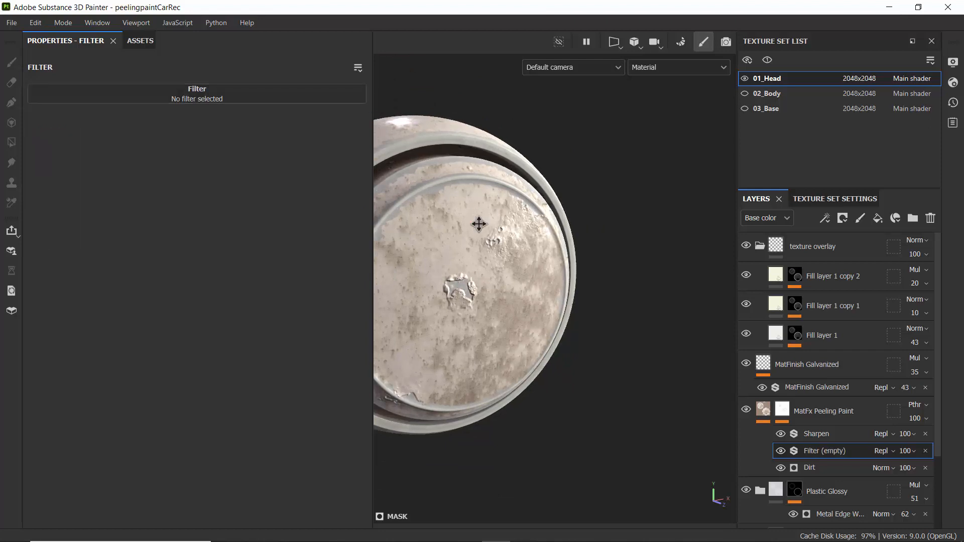
left_click_drag(479, 225, 560, 249, "alt")
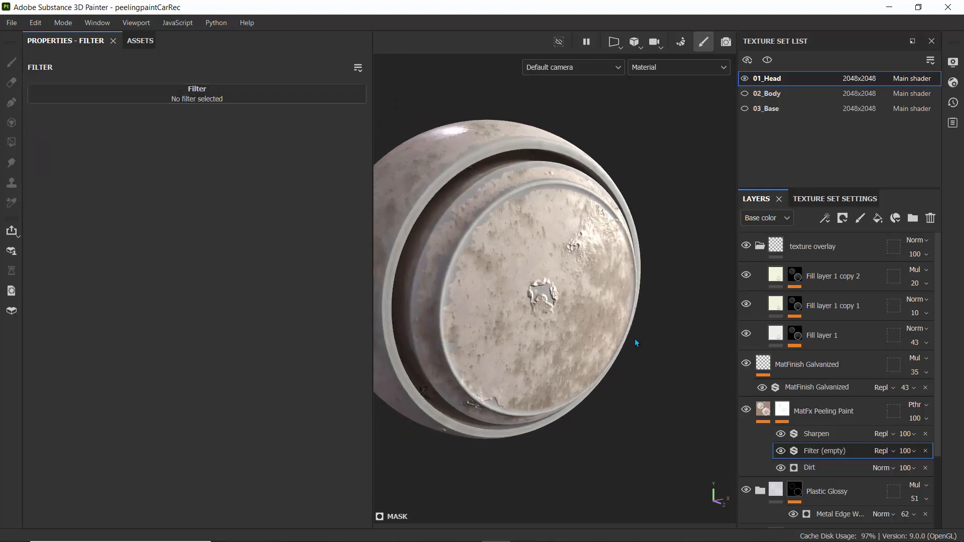
key("ctrl+z")
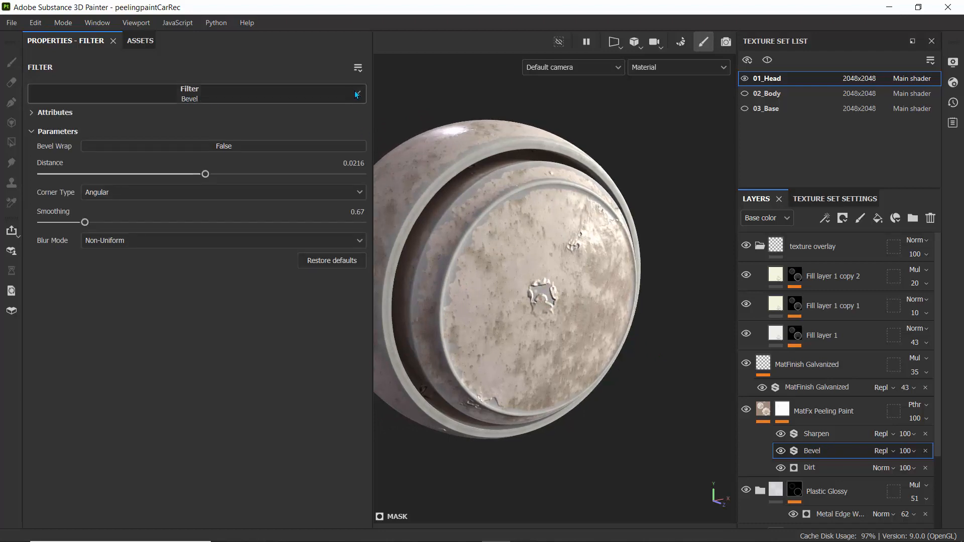
Step: Show the 02_Body and 03_Base texture sets and view the whole figure together with the painted head
left_click(133, 41)
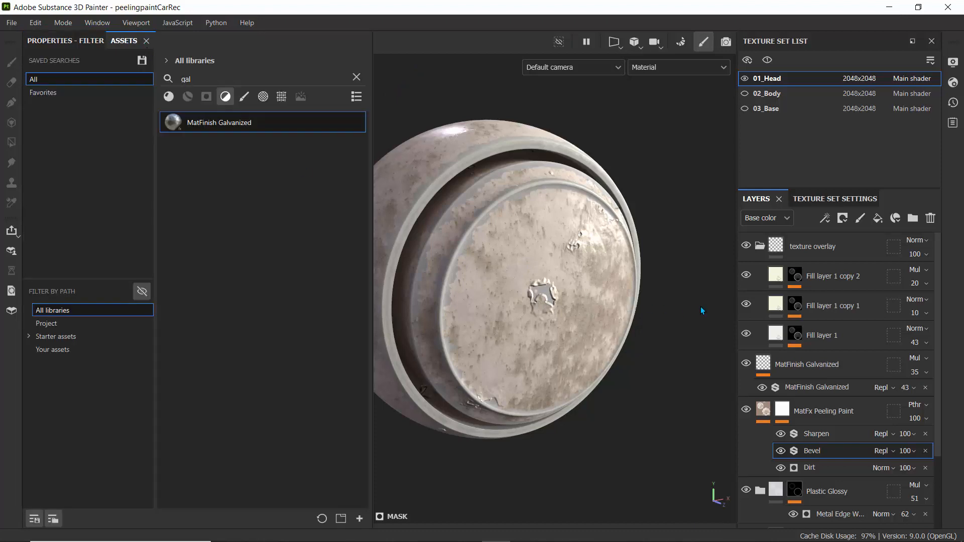
left_click(744, 94)
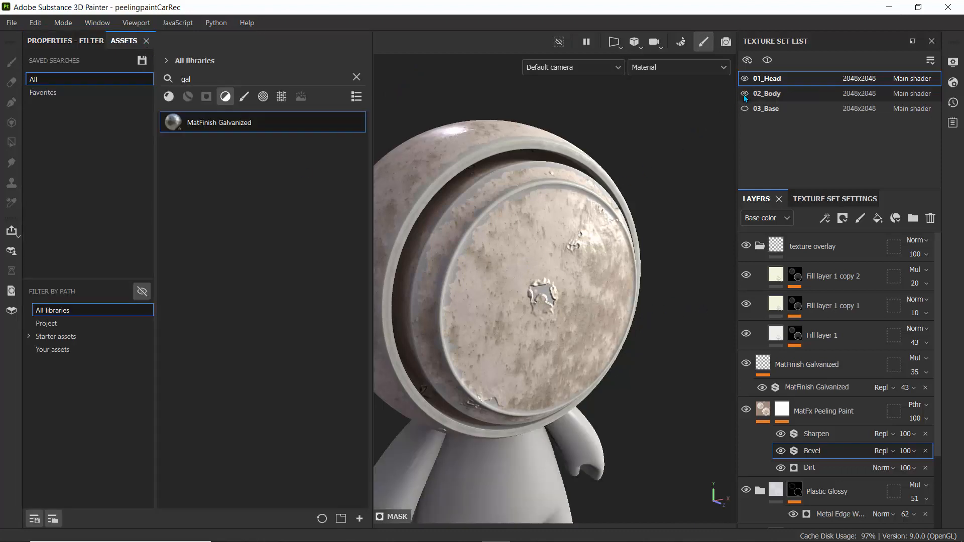
left_click(745, 108)
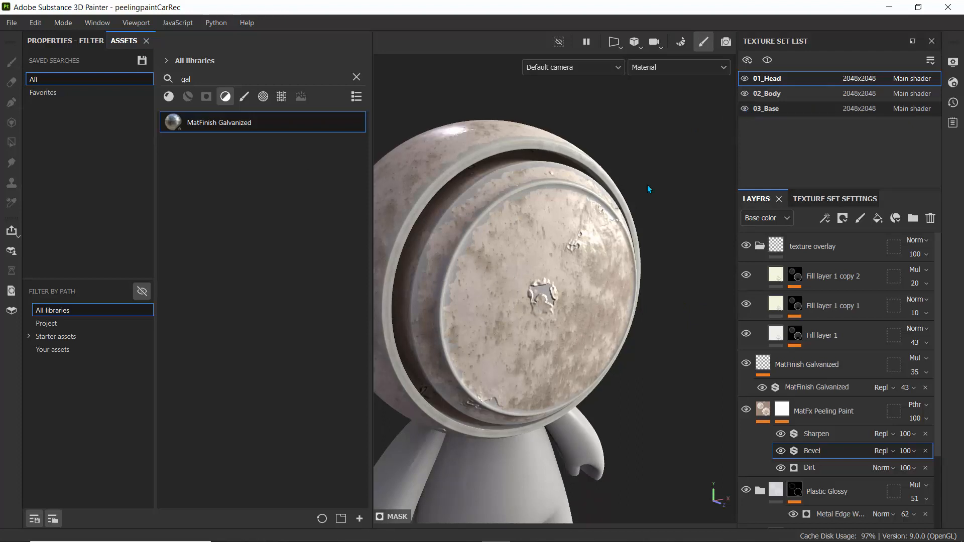
scroll(601, 211, "down", 5)
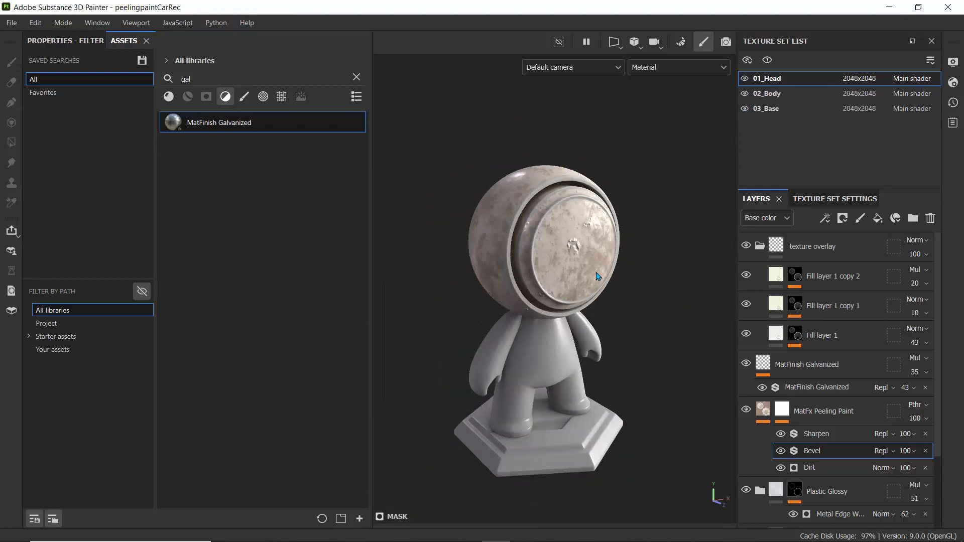
left_click_drag(597, 282, 527, 243, "alt")
scroll(467, 260, "up", 3)
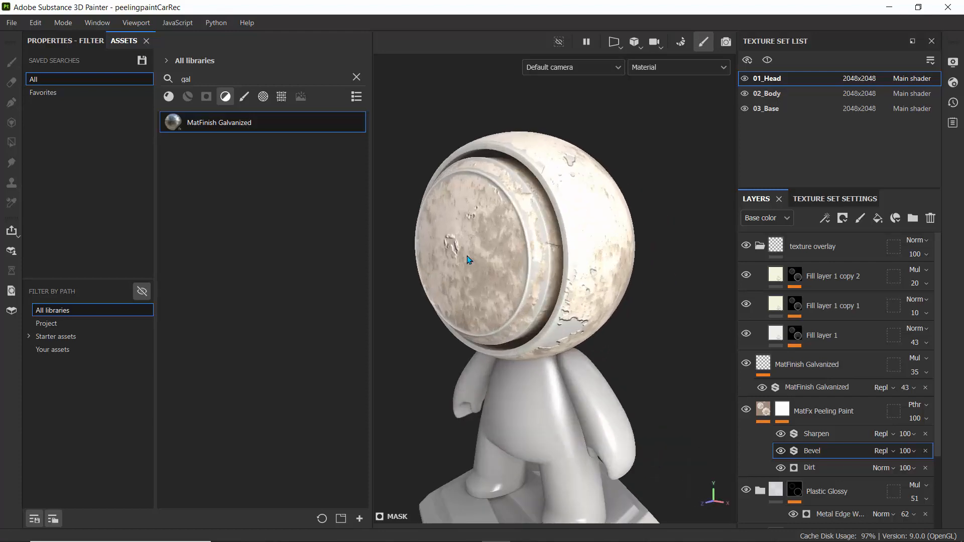
scroll(467, 260, "up", 1)
left_click_drag(468, 259, 502, 254, "alt")
scroll(504, 258, "down", 4)
middle_click_drag(474, 256, 477, 230, "alt")
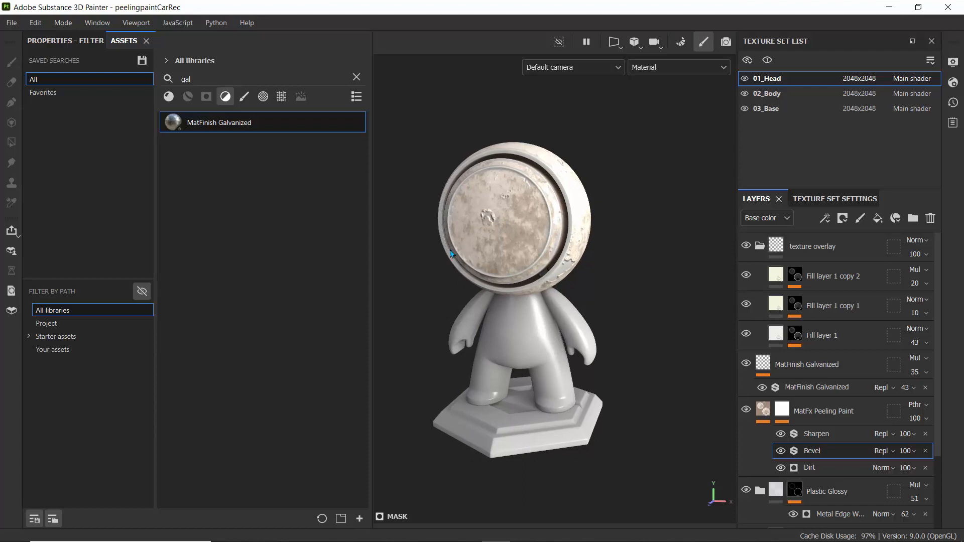
Step: Collapse the texture overlay folder and select the MatFinish Galvanized layer
left_click(763, 247)
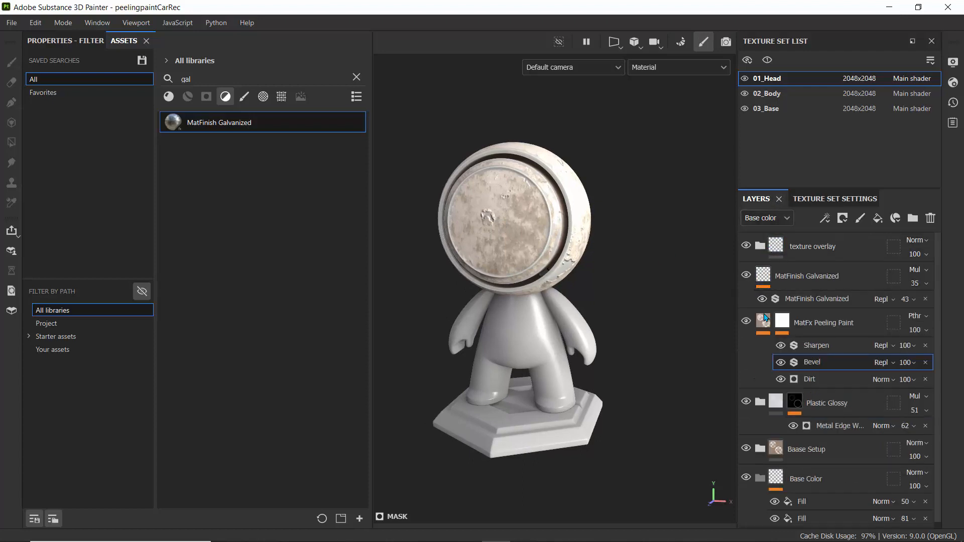
left_click(763, 323)
left_click(776, 267)
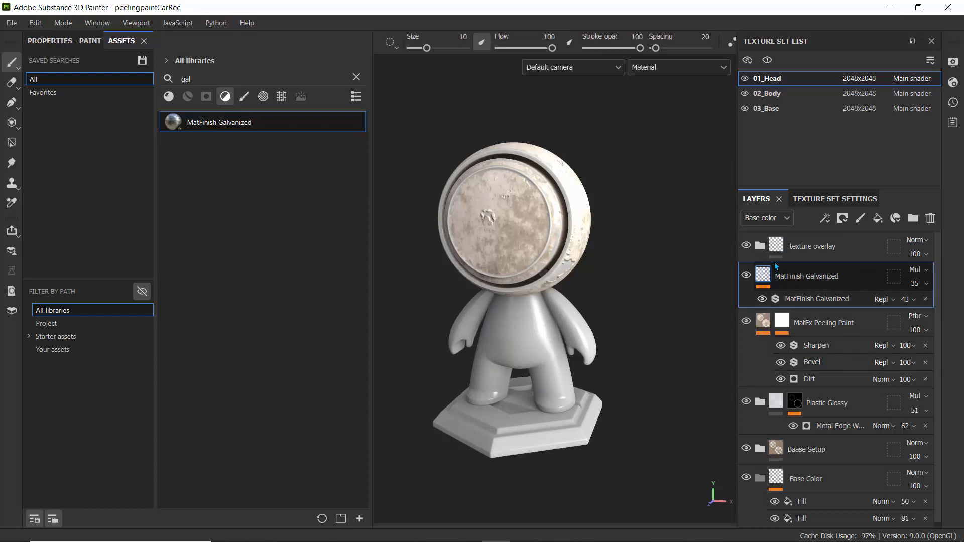
left_click(763, 248)
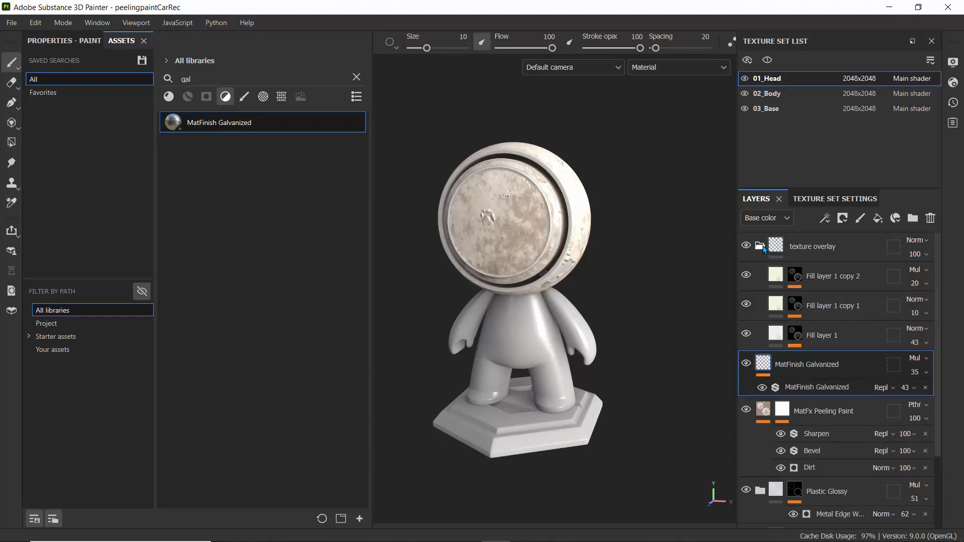
left_click(763, 249)
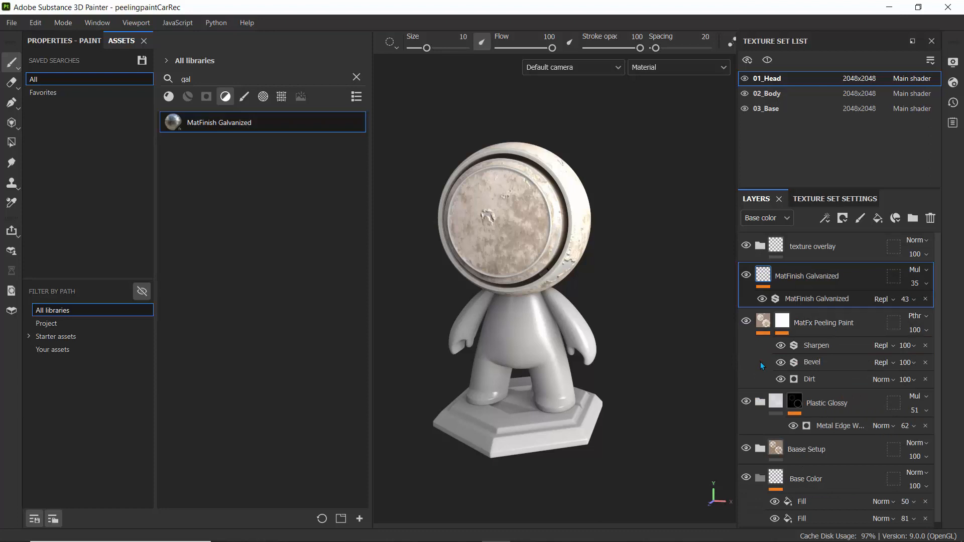
Step: Instantiate the Base Color folder from the 01_Head texture set across the 02_Body and 03_Base texture sets
scroll(761, 363, "down", 1)
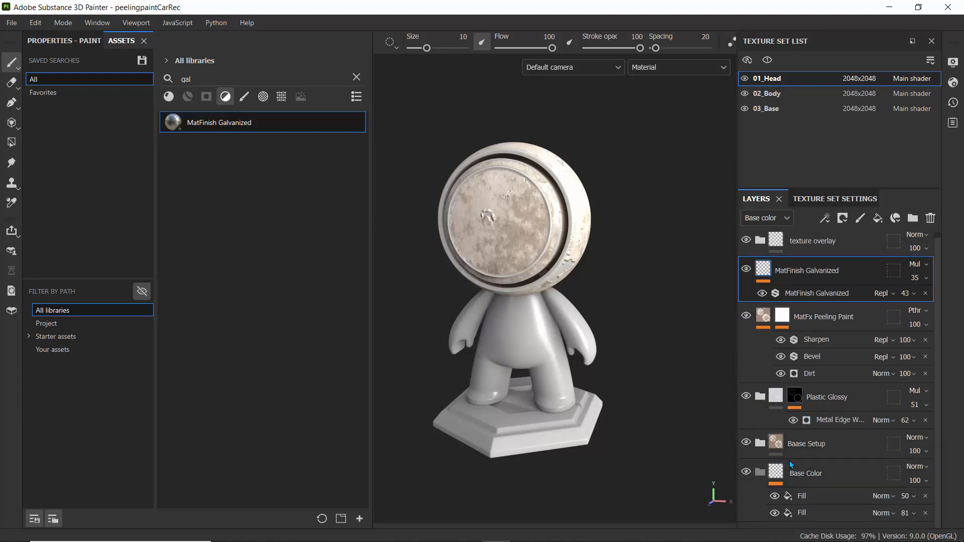
left_click(841, 478)
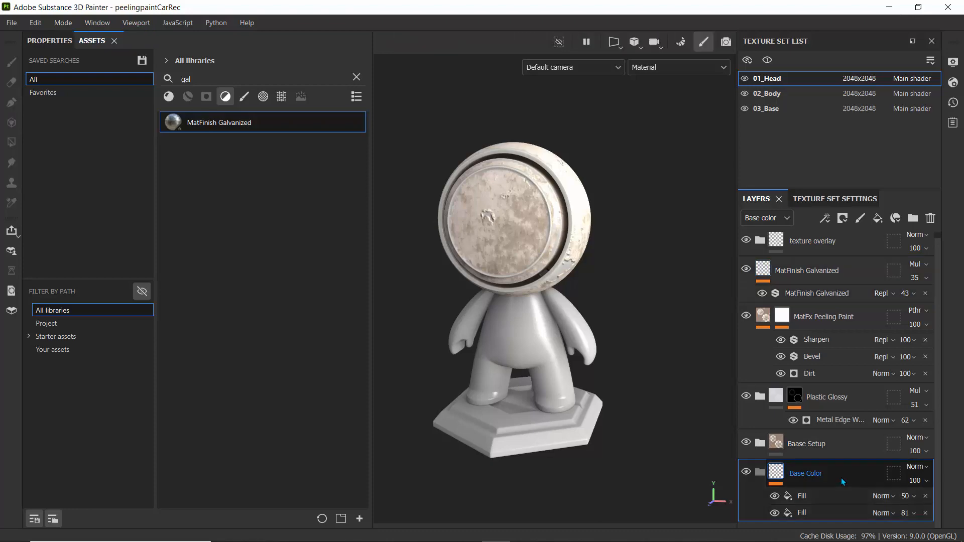
right_click(841, 477)
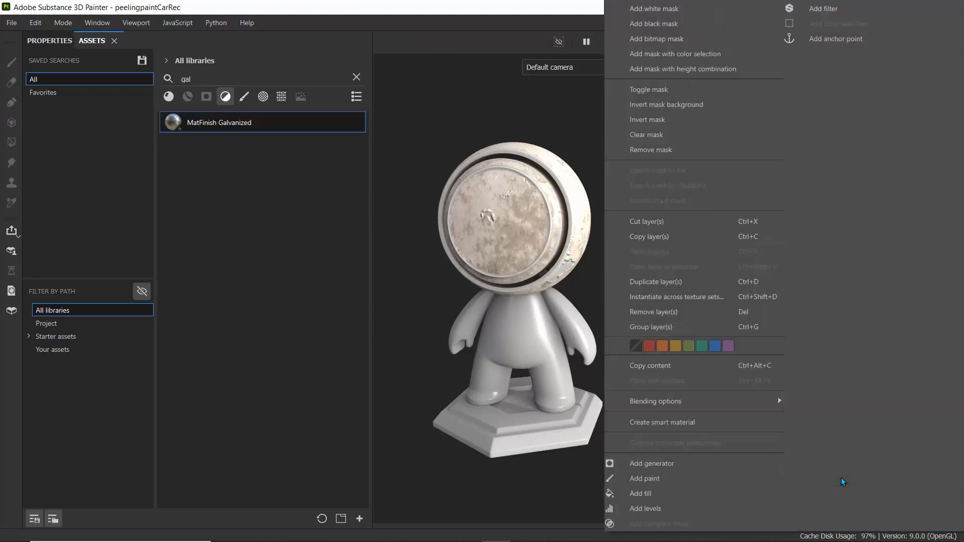
left_click(686, 294)
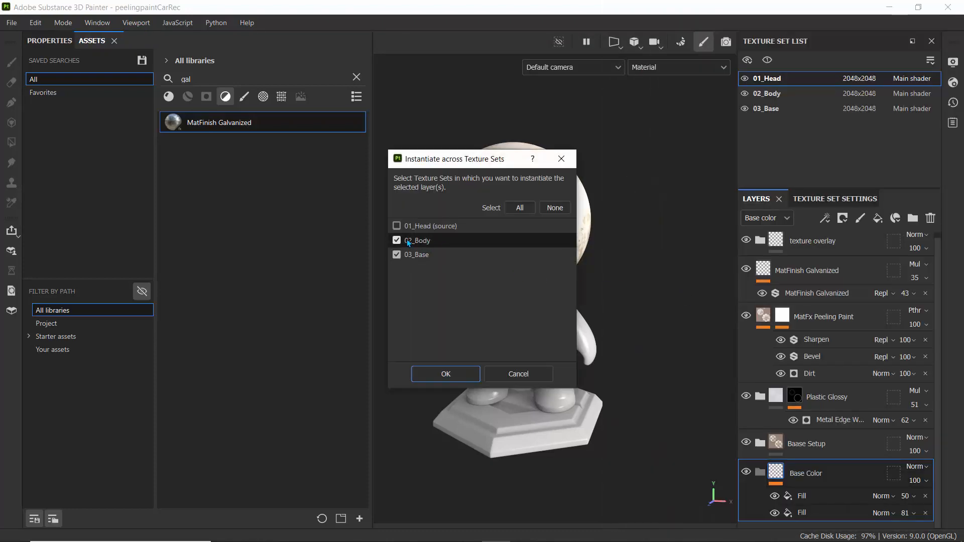
left_click(442, 372)
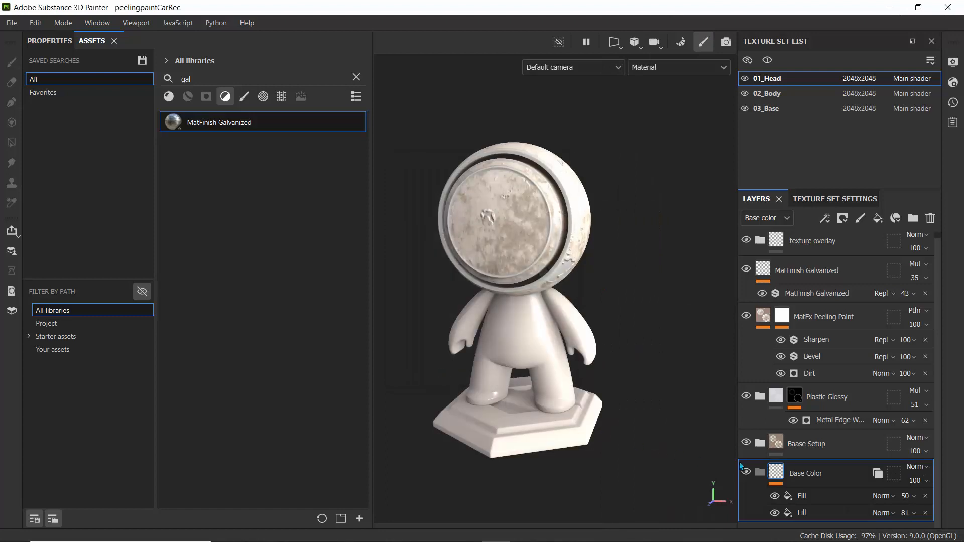
Step: Instantiate the Plastic Glossy folder with its edge-wear mask across the 02_Body and 03_Base texture sets
left_click(777, 398)
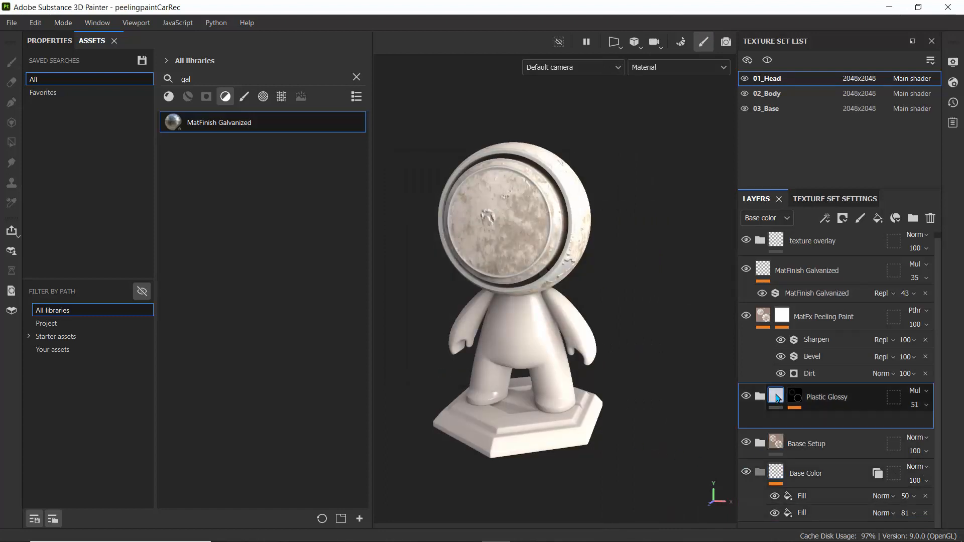
right_click(867, 401)
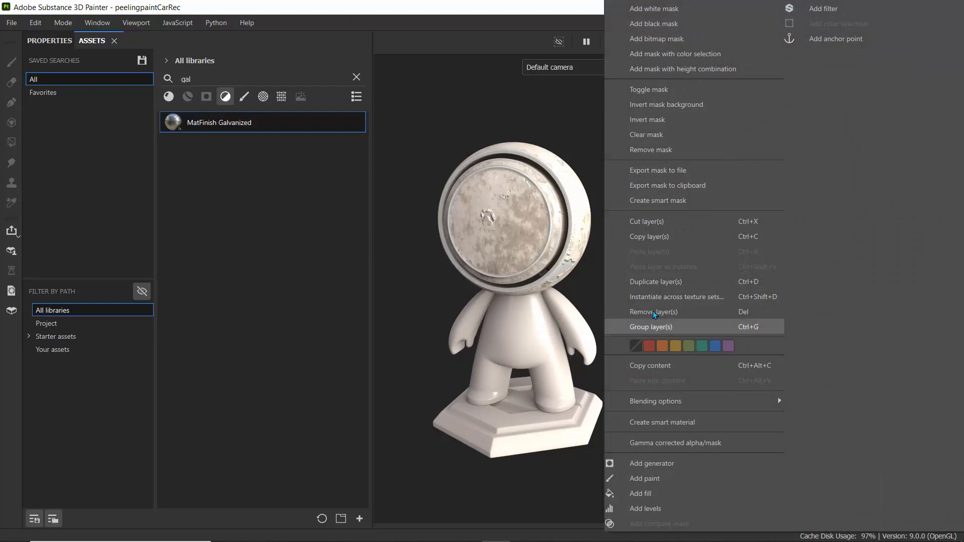
left_click(669, 298)
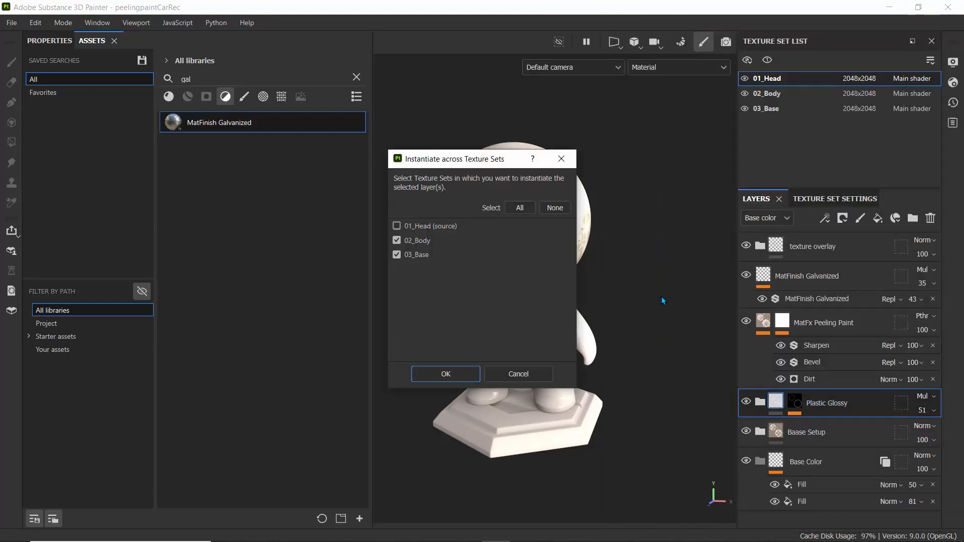
left_click(445, 374)
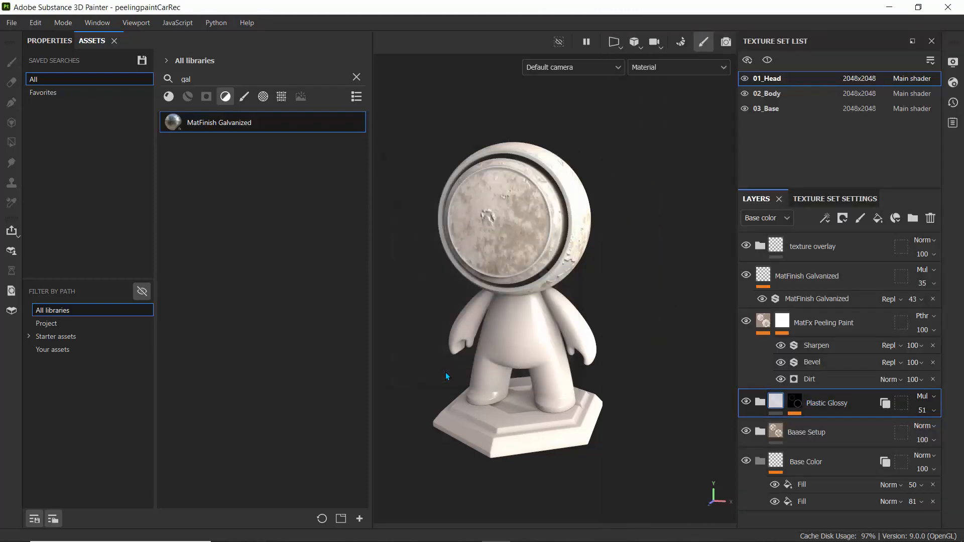
Step: Instantiate the MatFx Peeling Paint layer across 02_Body and 03_Base, and inspect the peeling on the body and base
left_click(870, 323)
right_click(870, 320)
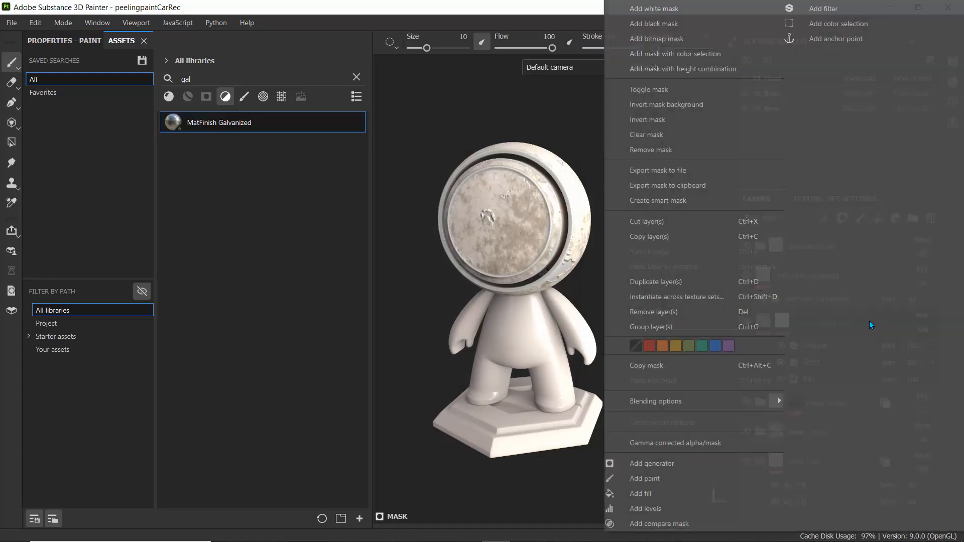
left_click(652, 297)
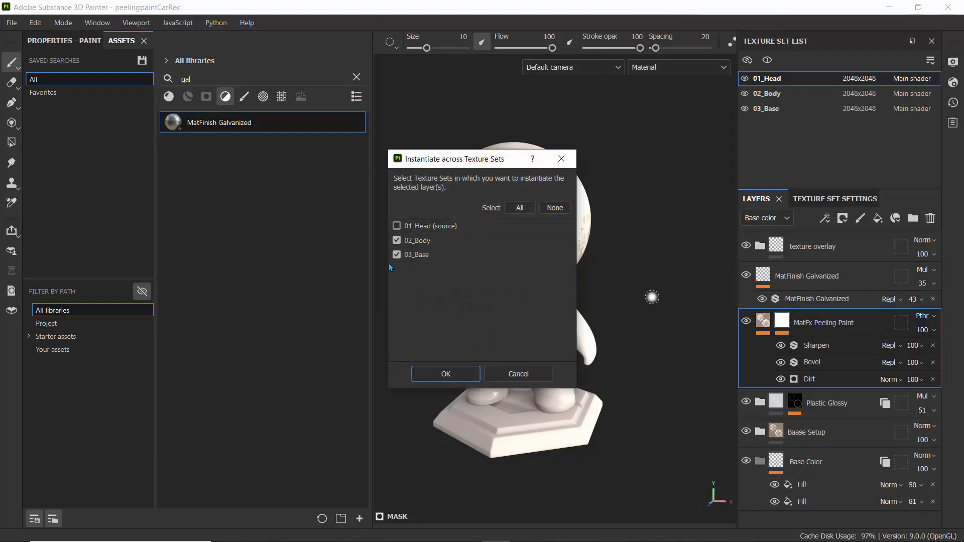
left_click(453, 369)
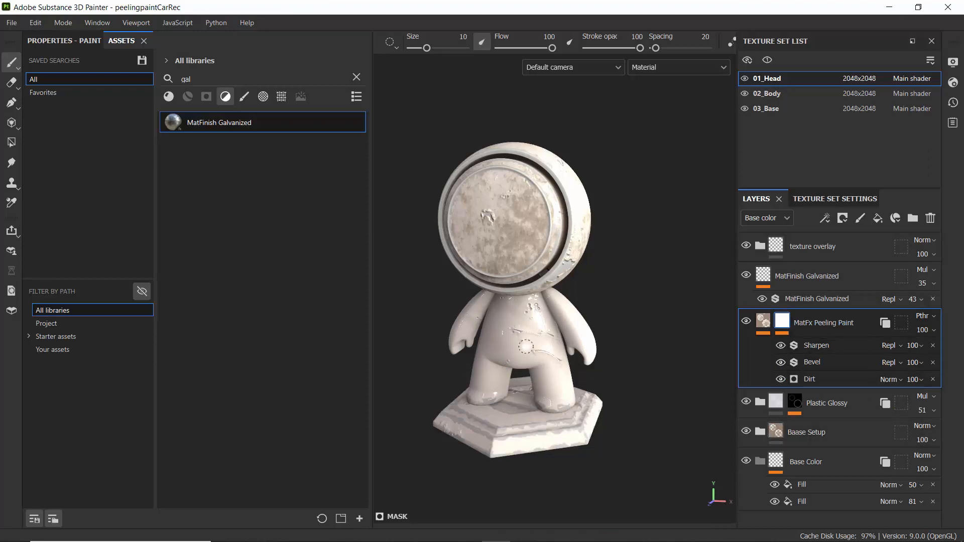
scroll(525, 347, "up", 5)
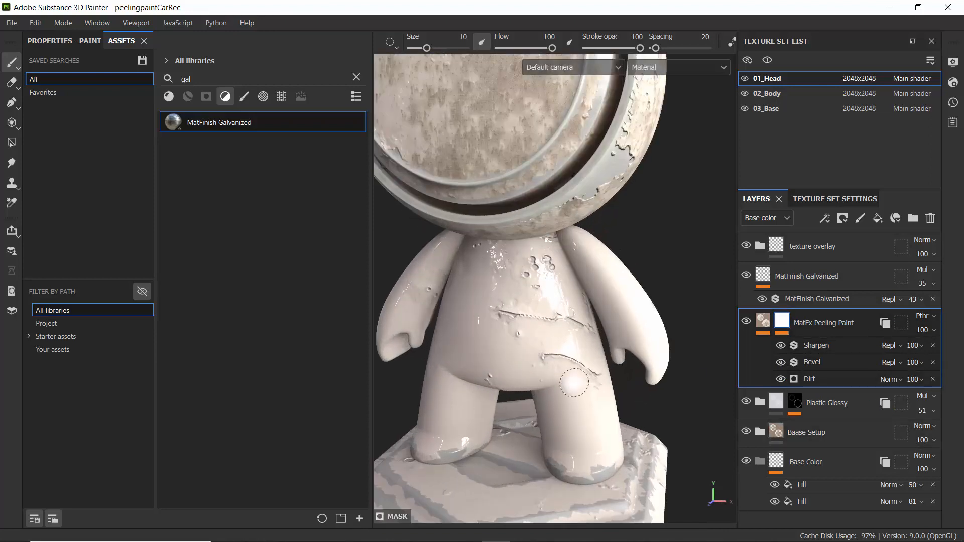
scroll(558, 332, "down", 5)
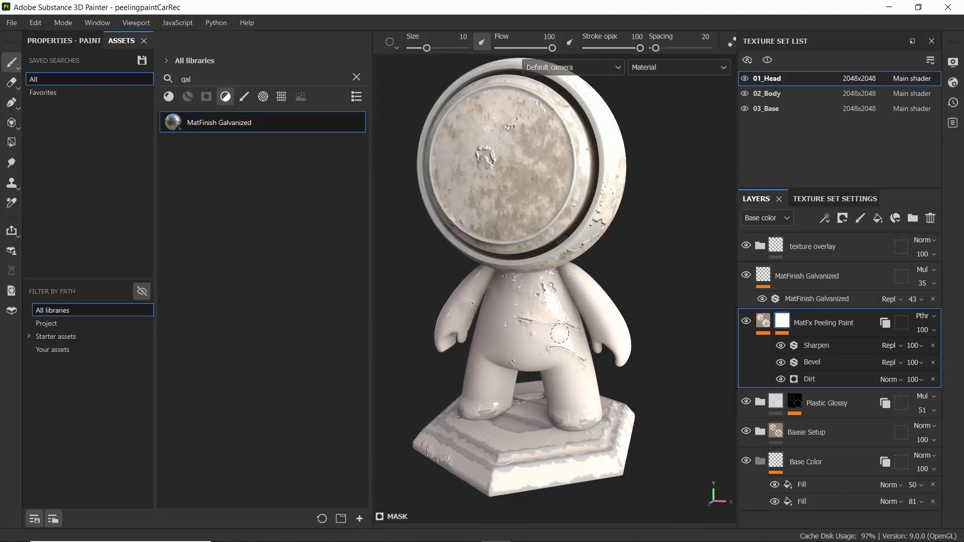
Step: Instantiate the MatFinish Galvanized layer across the 02_Body and 03_Base texture sets
left_click(855, 281)
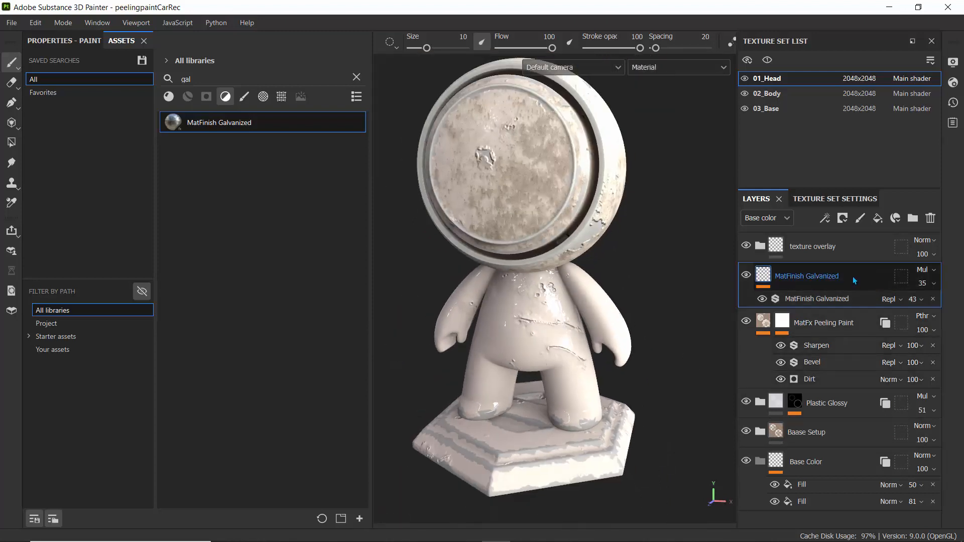
right_click(852, 280)
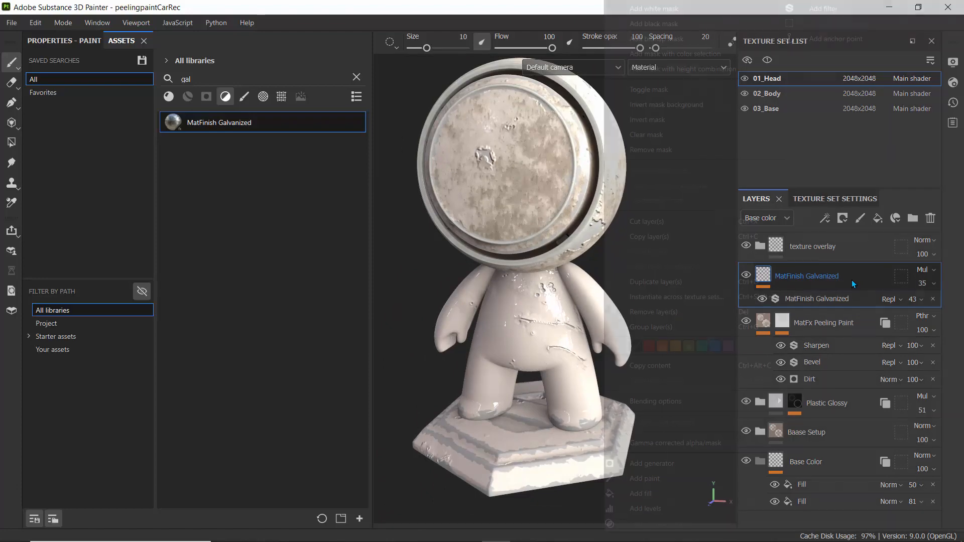
left_click(664, 297)
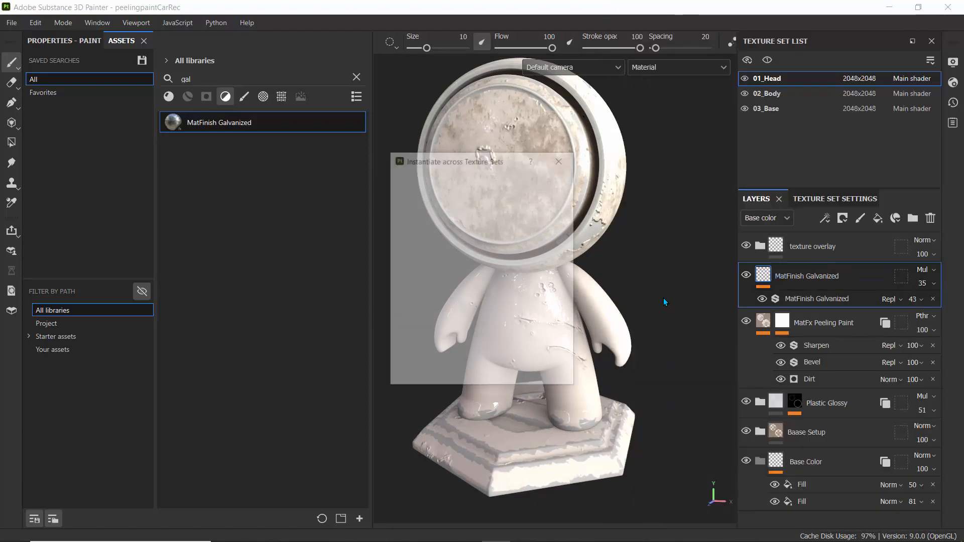
left_click(456, 376)
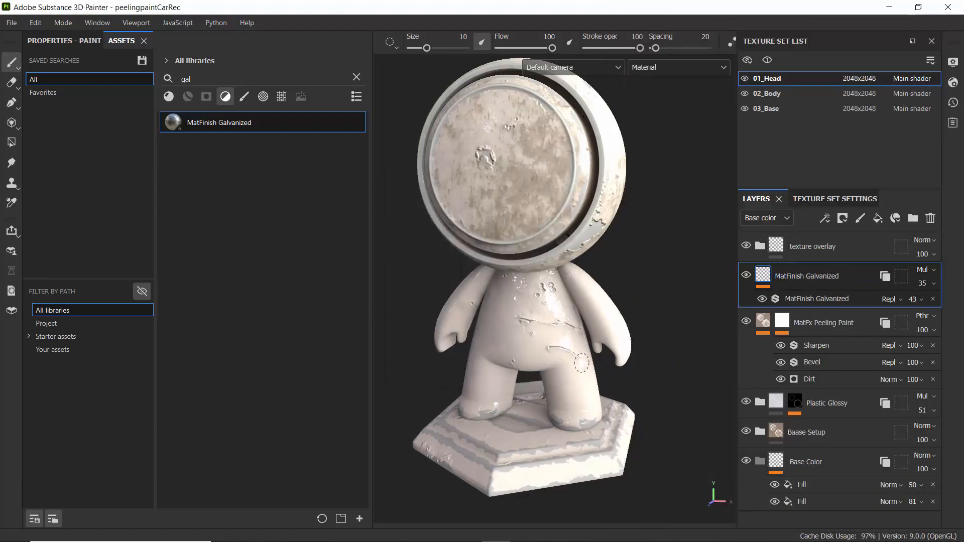
Step: Compare the head without the texture overlay folder, and instantiate that folder across the 02_Body and 03_Base texture sets
left_click(813, 246)
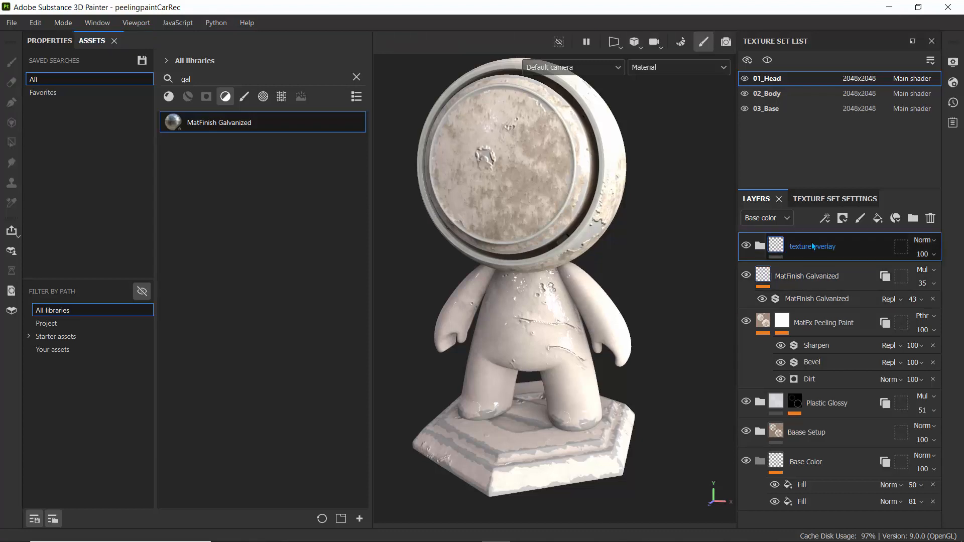
left_click(746, 248)
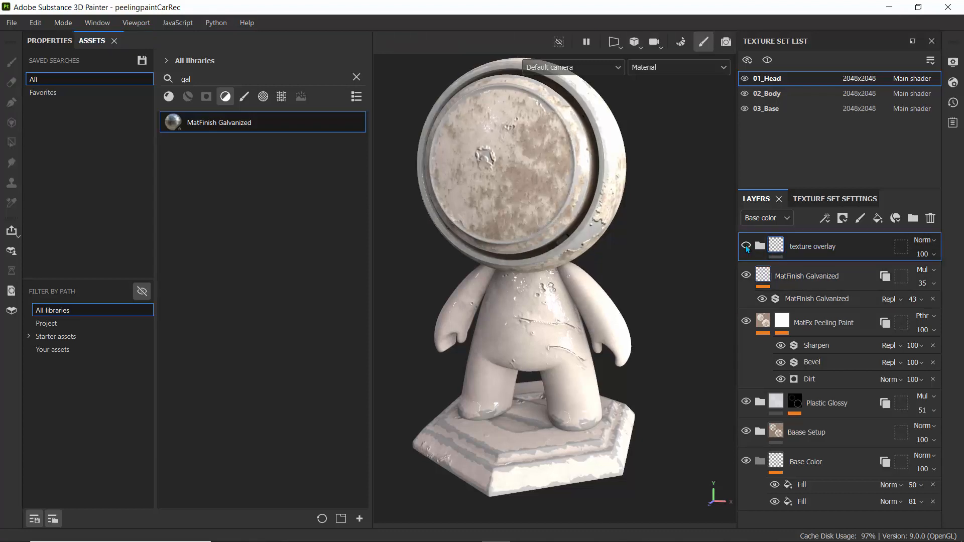
right_click(849, 246)
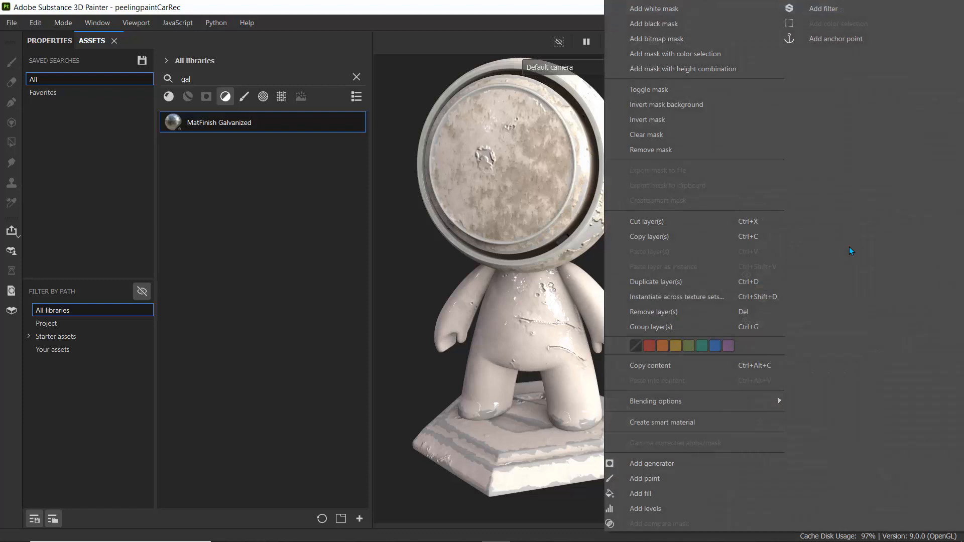
left_click(673, 297)
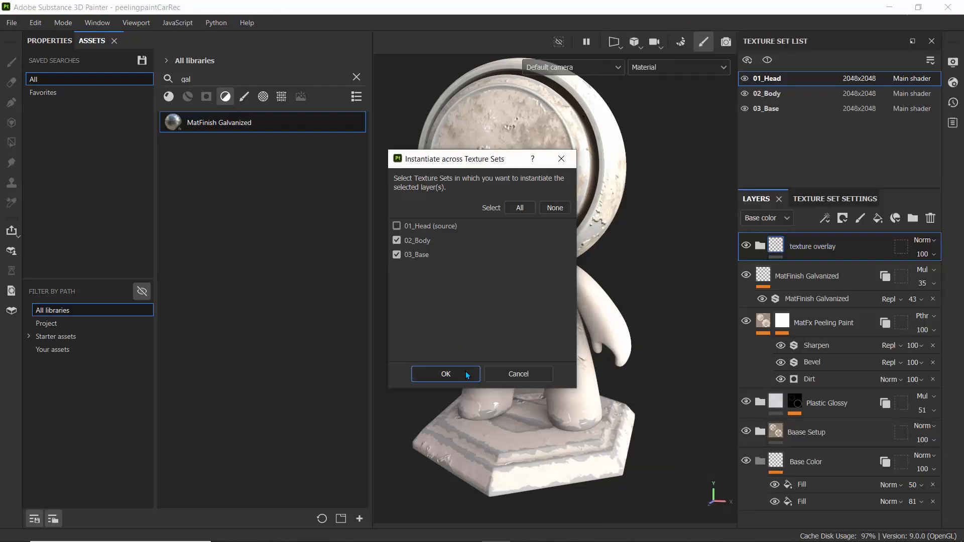
left_click(466, 371)
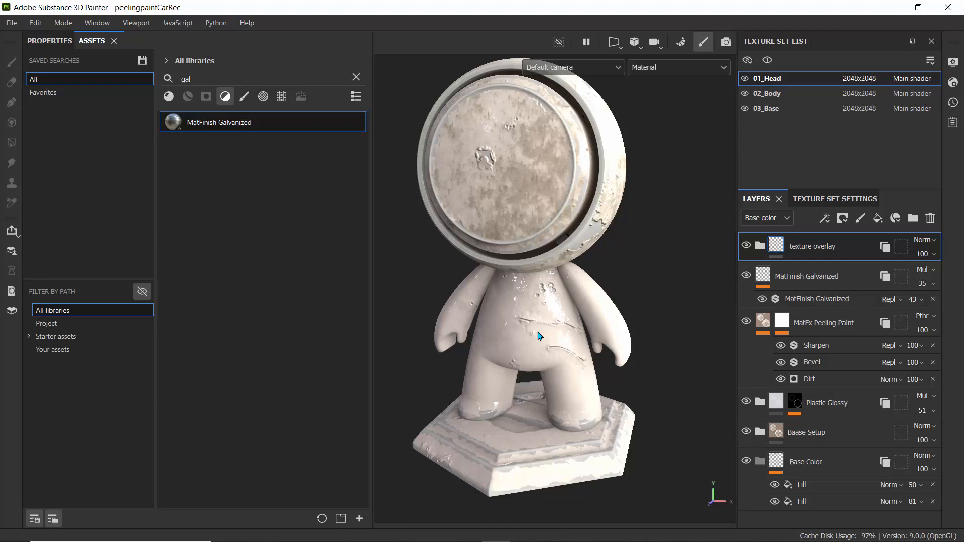
scroll(540, 333, "down", 3)
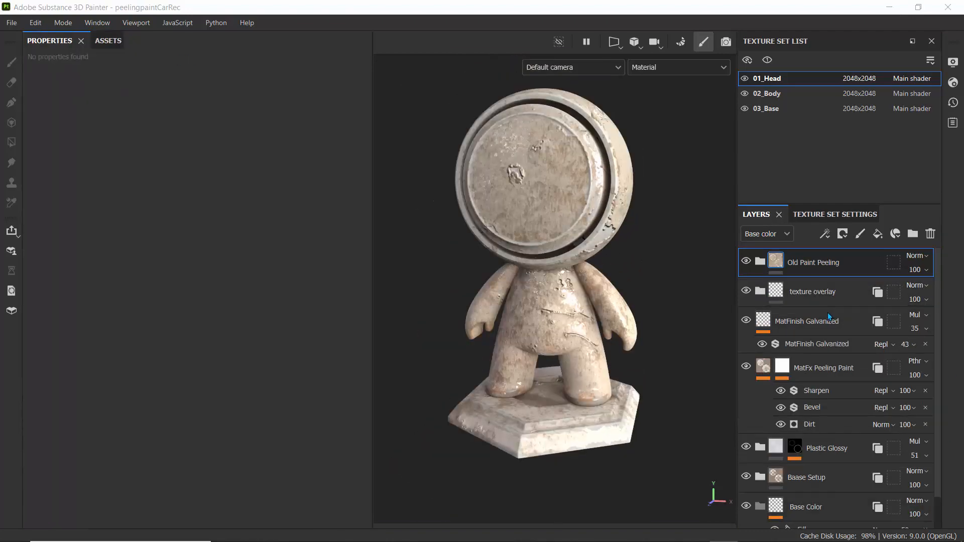
scroll(773, 370, "down", 1)
scroll(774, 371, "up", 1)
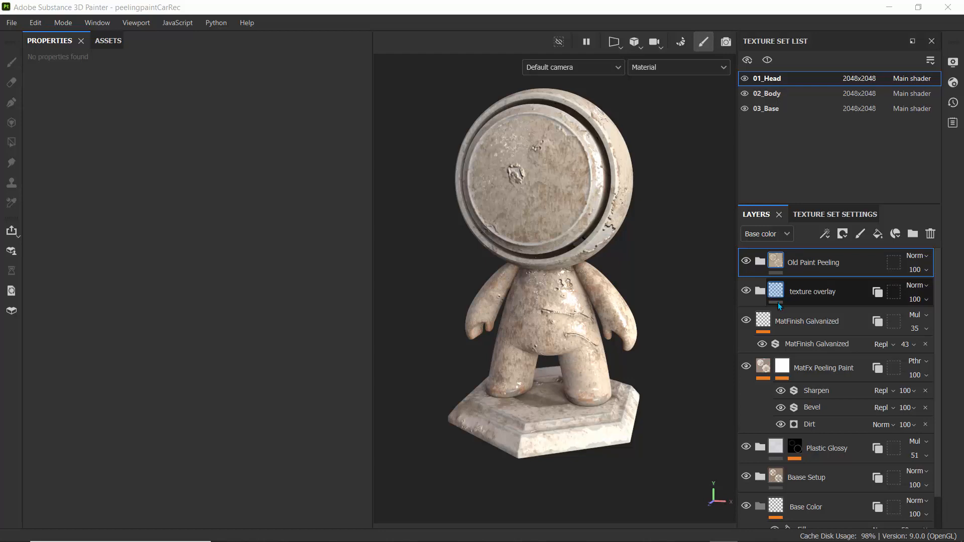
left_click(759, 292)
left_click(758, 292)
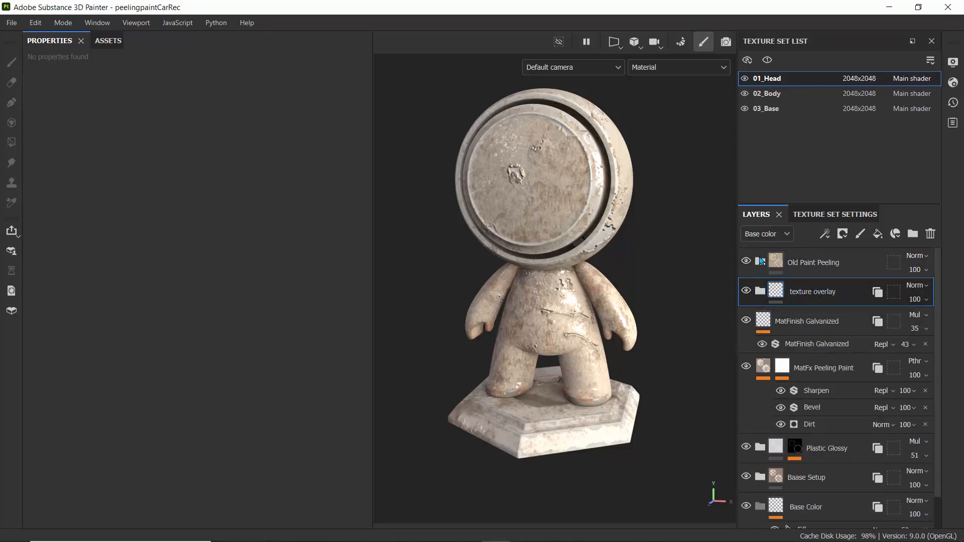
scroll(752, 397, "down", 1)
scroll(763, 347, "up", 1)
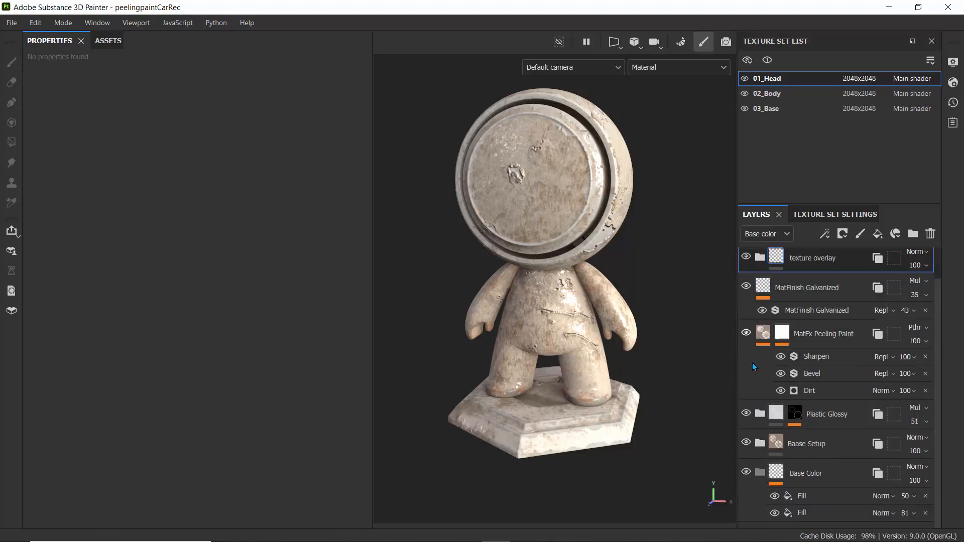
Step: Color-label the Base Color folder red and the Baase Setup folder orange in the layer stack
scroll(762, 262, "down", 1)
left_click(824, 472)
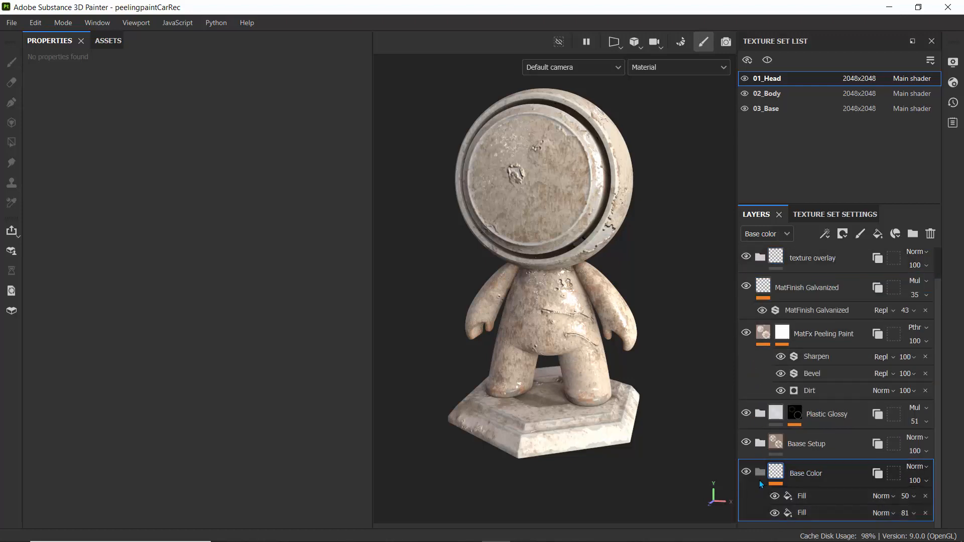
right_click(836, 472)
left_click(649, 346)
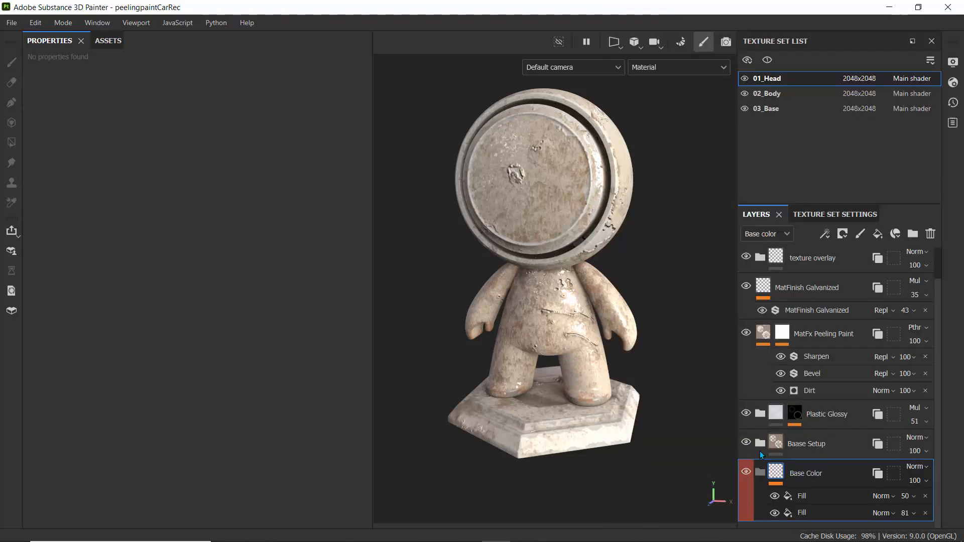
left_click(829, 444)
right_click(830, 446)
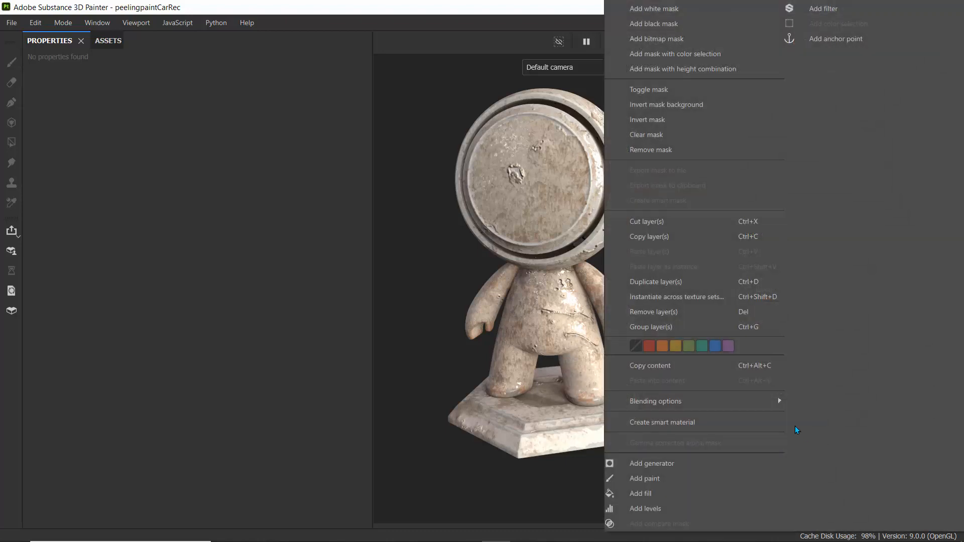
left_click(663, 346)
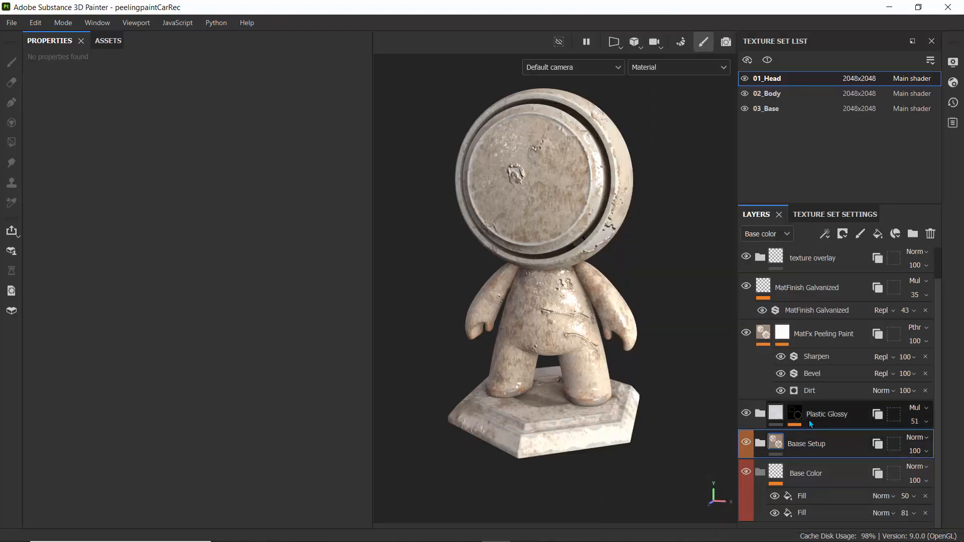
Step: Color-label the Plastic Glossy folder teal green in the layer stack
left_click(847, 413)
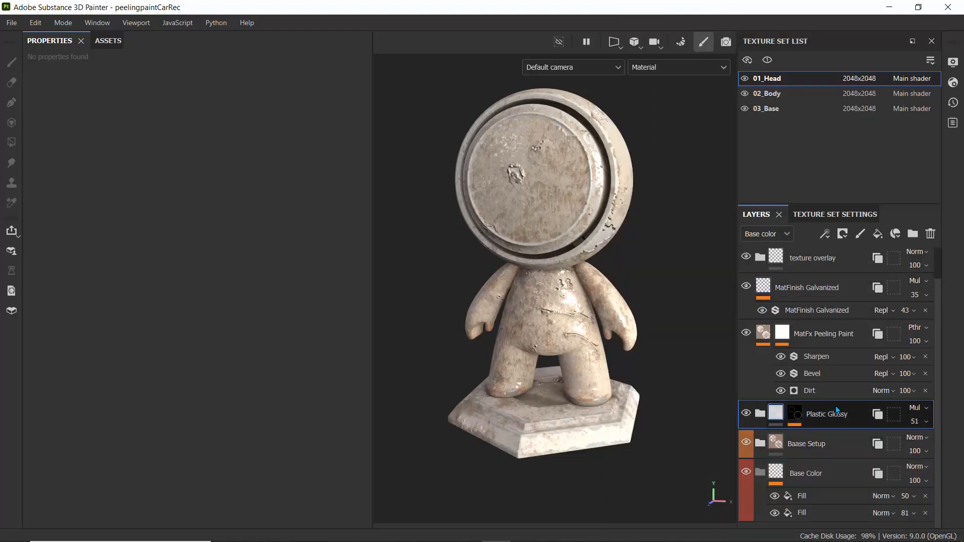
right_click(853, 413)
left_click(701, 345)
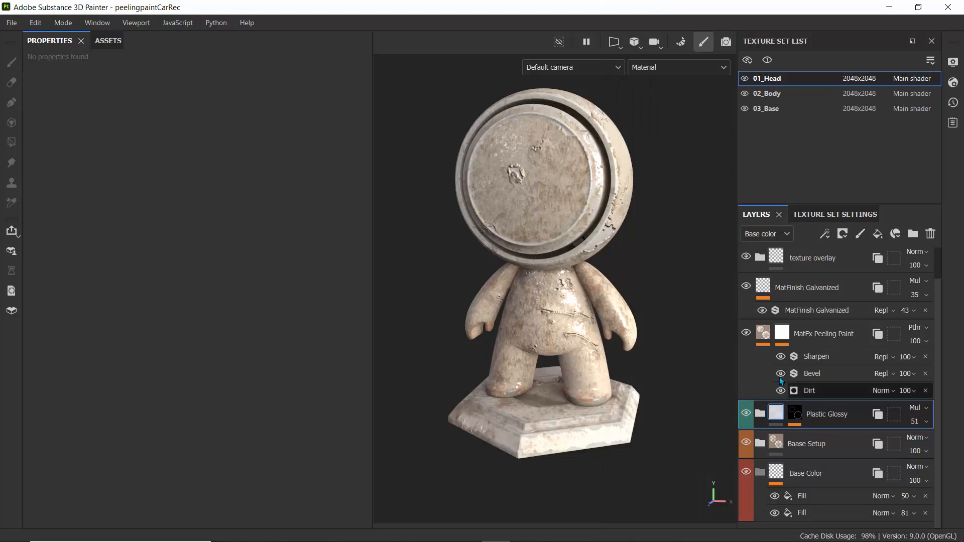
Step: Select the MatFx Peeling Paint layer and expand the texture overlay folder to show its fill layers
left_click(819, 339)
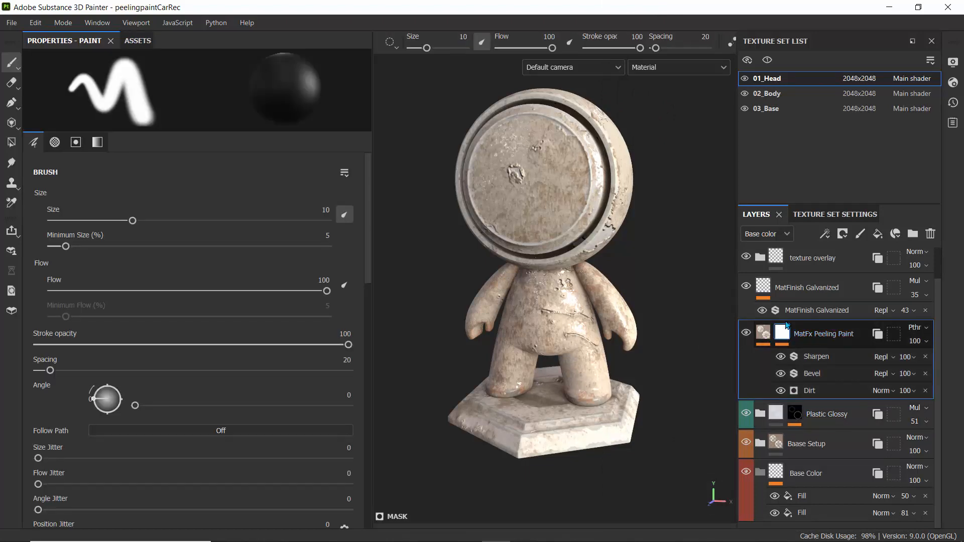
left_click(760, 258)
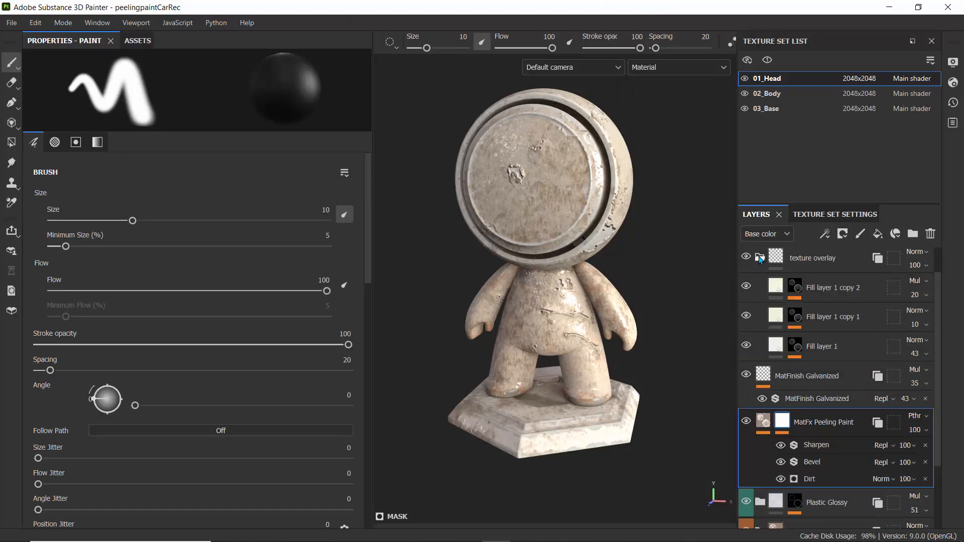
Step: Collapse the texture overlay folder and color-label it purple in the layer stack
left_click(761, 259)
left_click(809, 255)
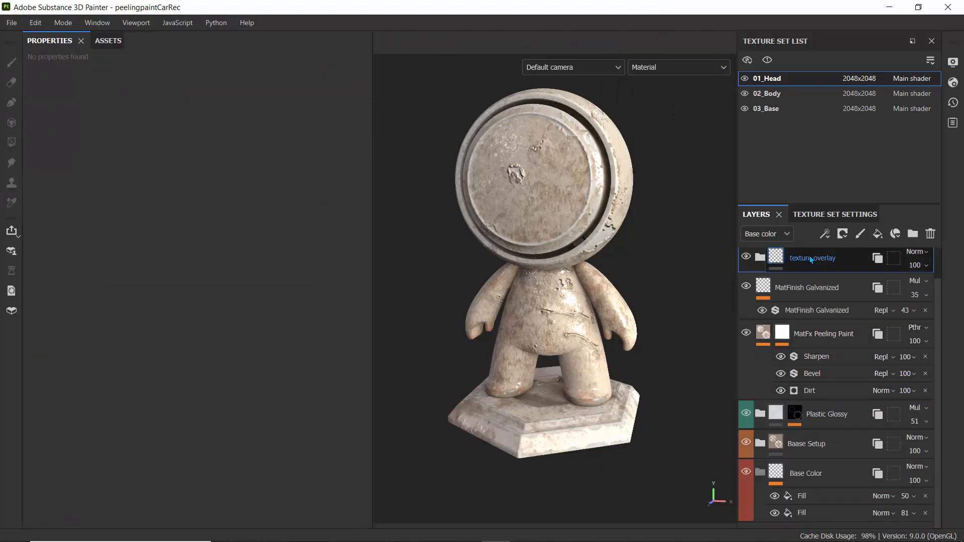
right_click(806, 285)
left_click(728, 346)
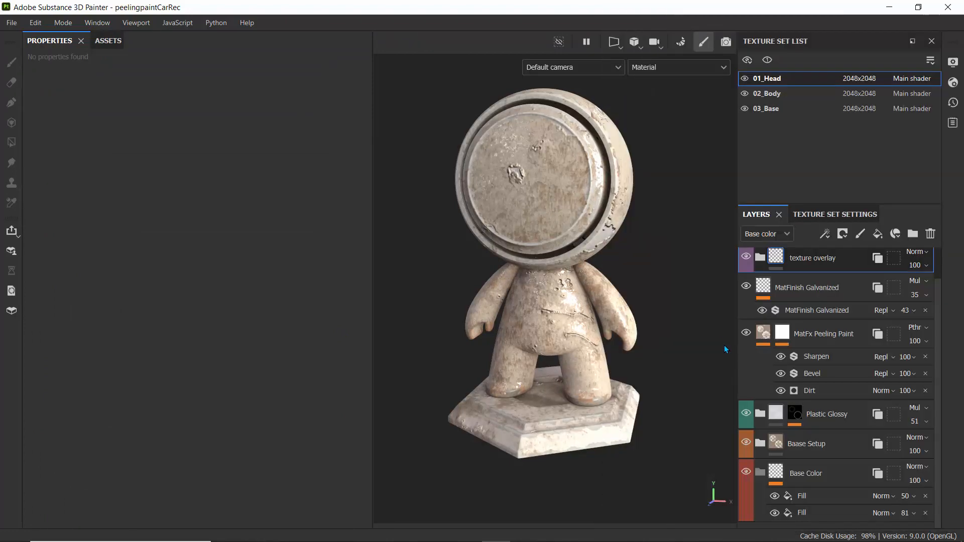
Step: Examine the base color layers inside the Baase Setup folder and collapse the folder again
left_click(761, 445)
scroll(760, 442, "down", 3)
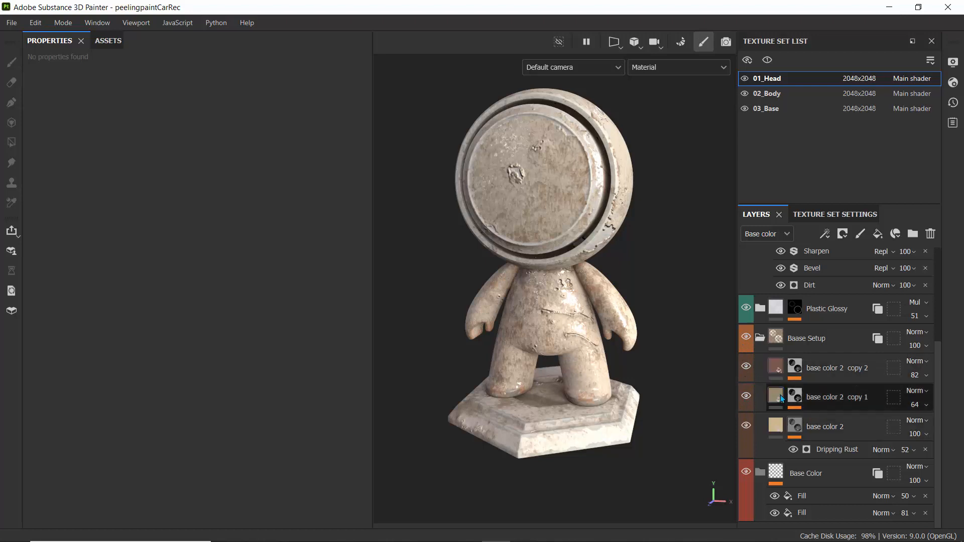
left_click(761, 341)
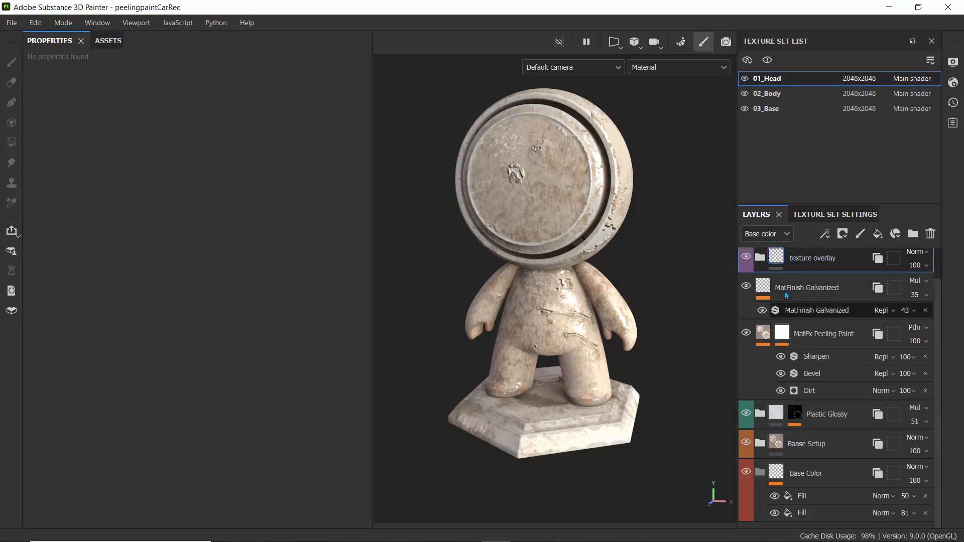
left_click(782, 333)
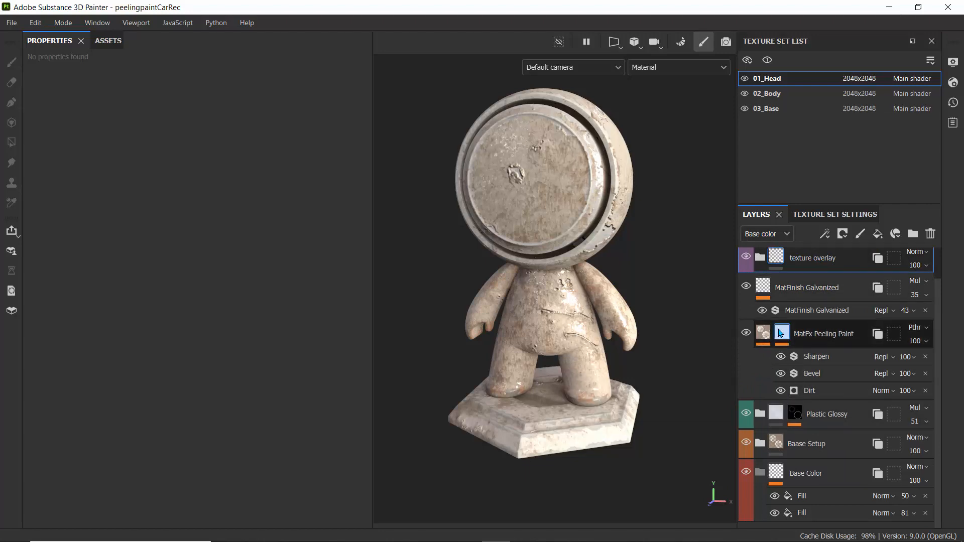
Step: Add a new layer group above the texture overlay folder and name it Final_Peeling_Paint
mouse_move(784, 265)
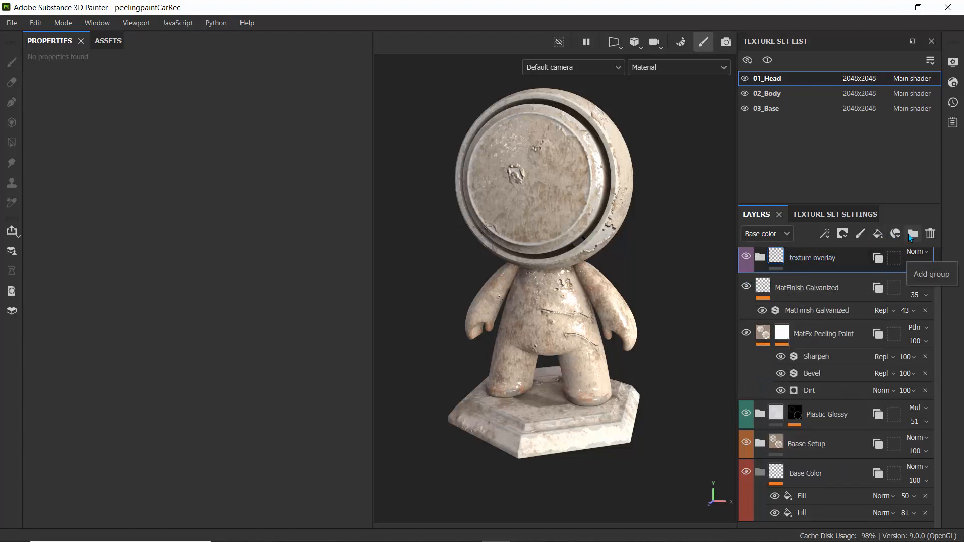
left_click(910, 237)
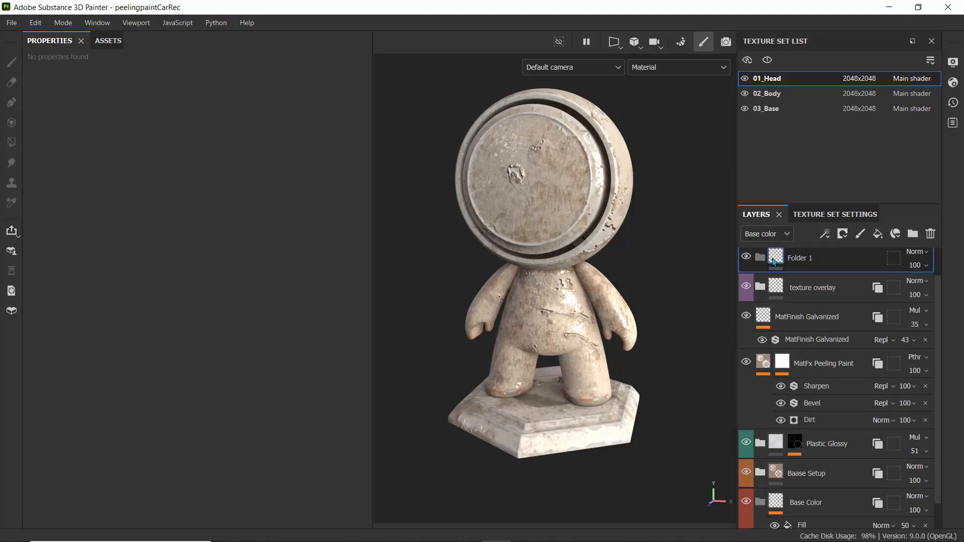
double_click(805, 259)
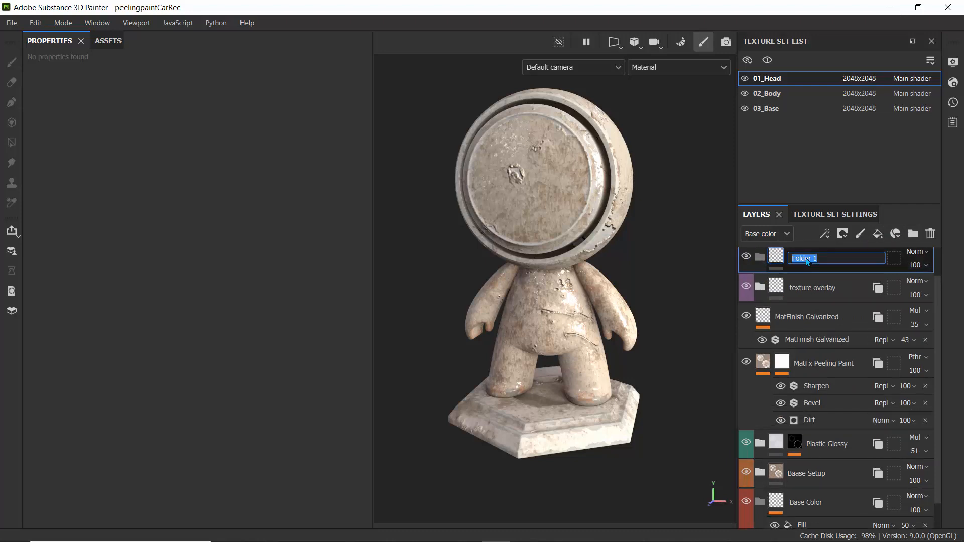
type("f")
key("BackSpace")
key("BackSpace")
key("BackSpace")
key("BackSpace")
type("Final ")
type("Pee")
key("Return")
Step: Move Old Paint Peeling and all layers from texture overlay down to Base Color into the Final_Peeling_Paint folder, and collapse it
left_click(799, 288)
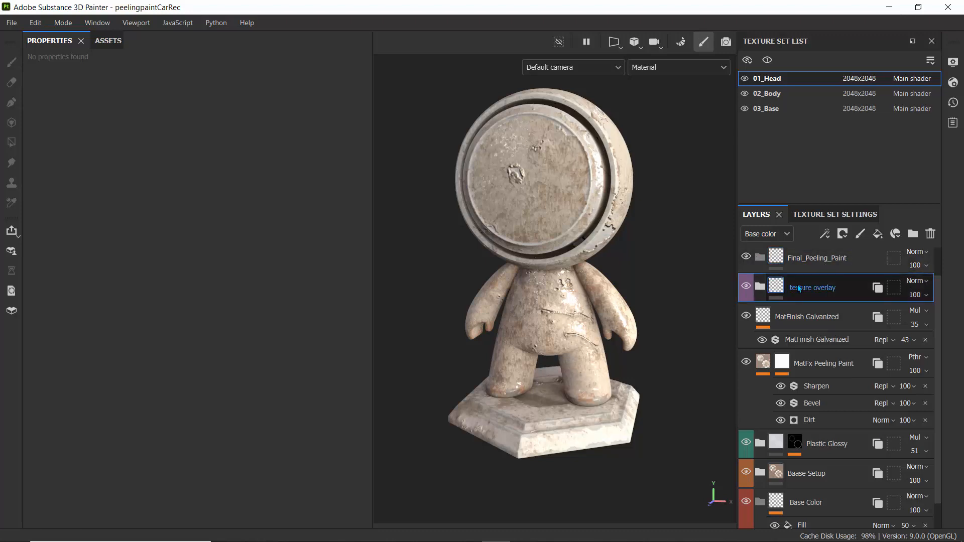
left_click(824, 318, "ctrl")
left_click(818, 370, "ctrl")
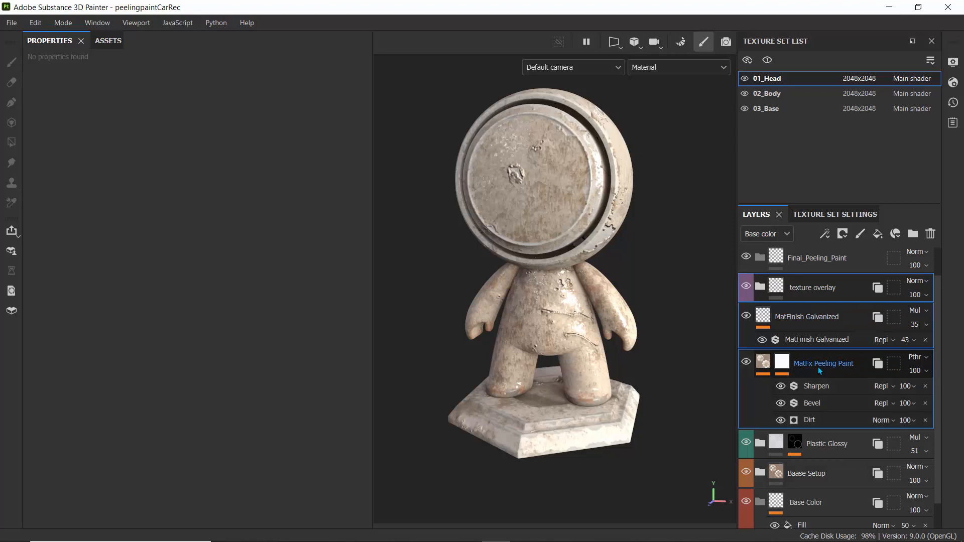
scroll(799, 389, "down", 1)
left_click(835, 414, "ctrl")
left_click(823, 445, "ctrl")
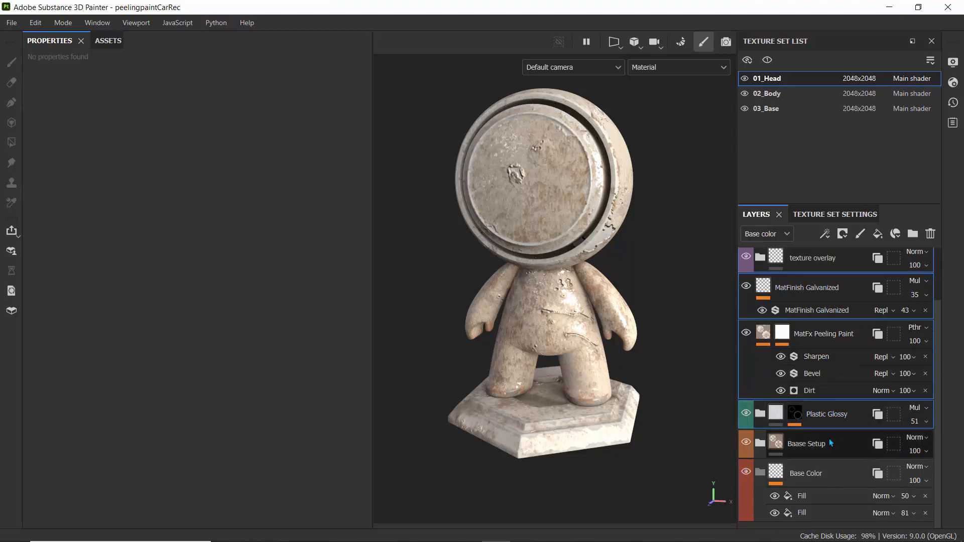
left_click(808, 476, "ctrl")
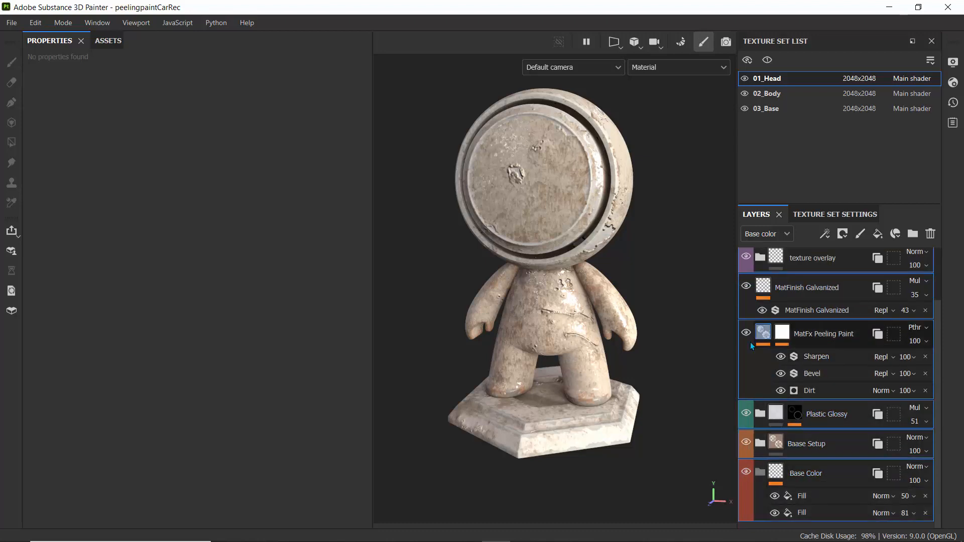
scroll(747, 301, "up", 1)
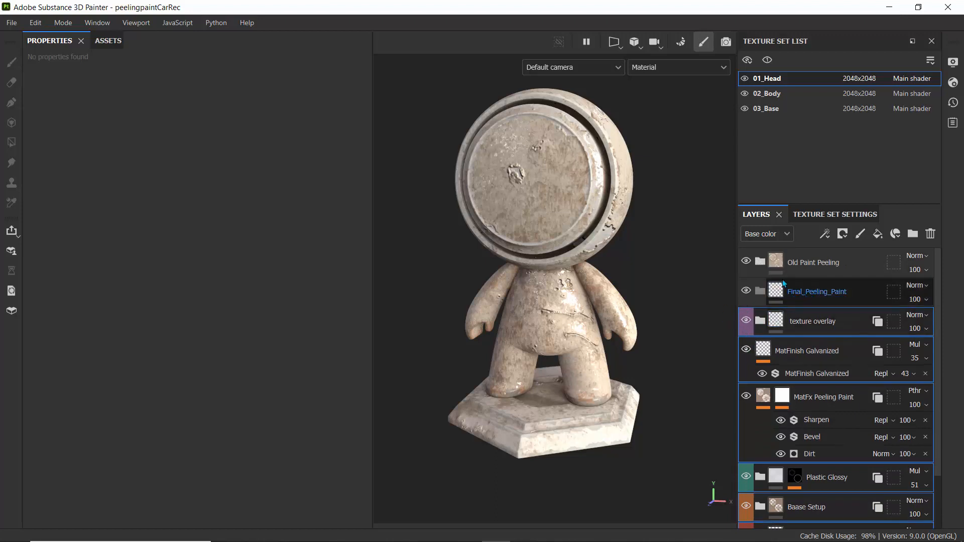
left_click(809, 261, "ctrl")
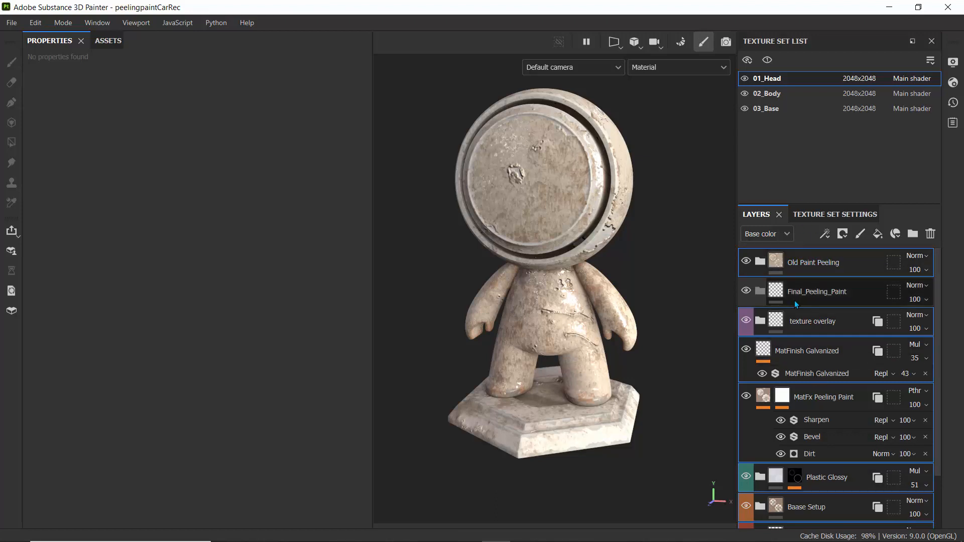
left_click_drag(803, 264, 765, 292)
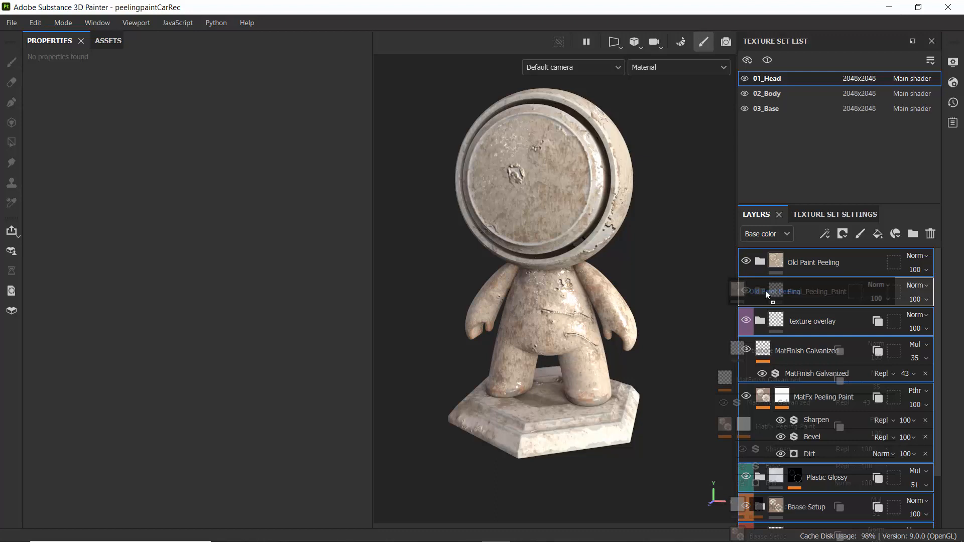
left_click_drag(765, 291, 765, 290)
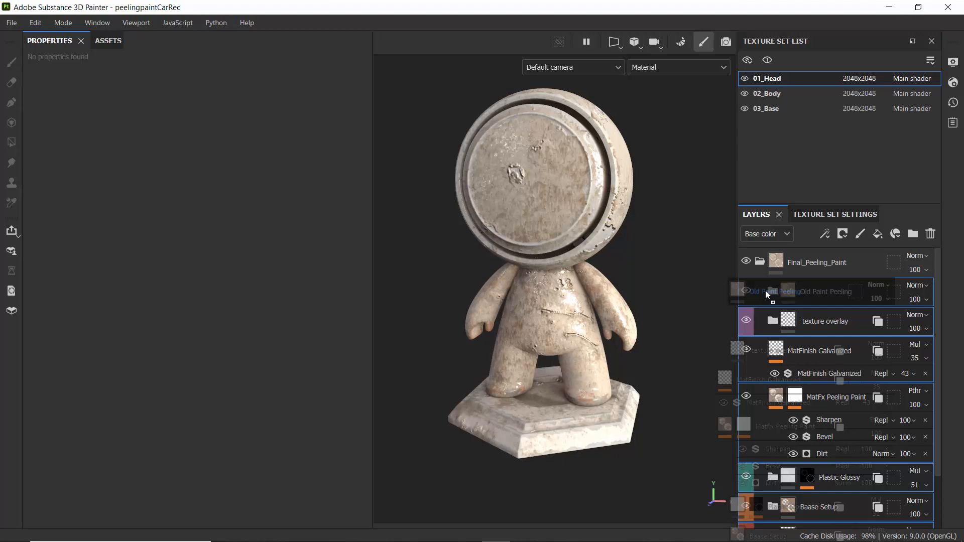
left_click_drag(766, 291, 765, 290)
left_click(755, 262)
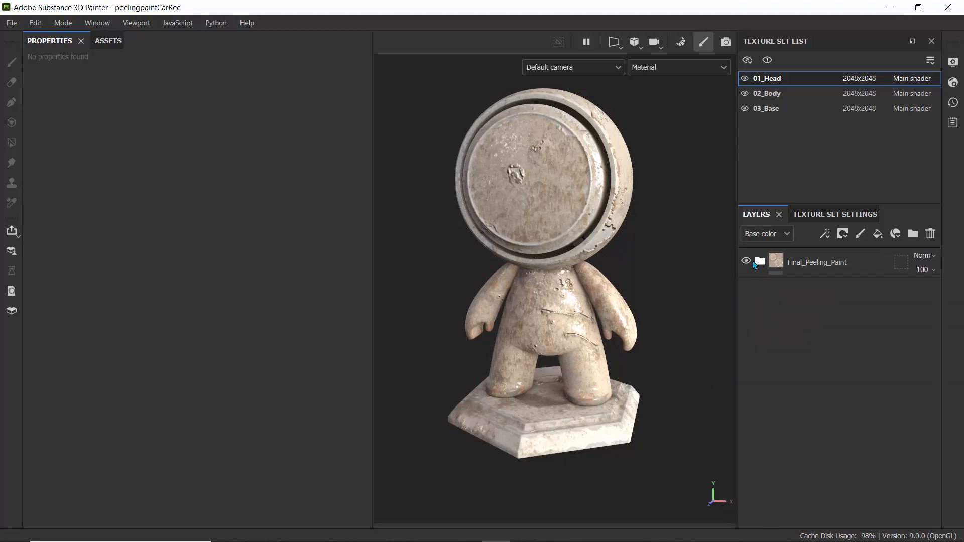
Step: Compare the head with the Final_Peeling_Paint folder hidden and shown, and check the 02_Body layer stack with Old Paint Peeling_1 collapsed
left_click(746, 262)
left_click(746, 261)
left_click(746, 261)
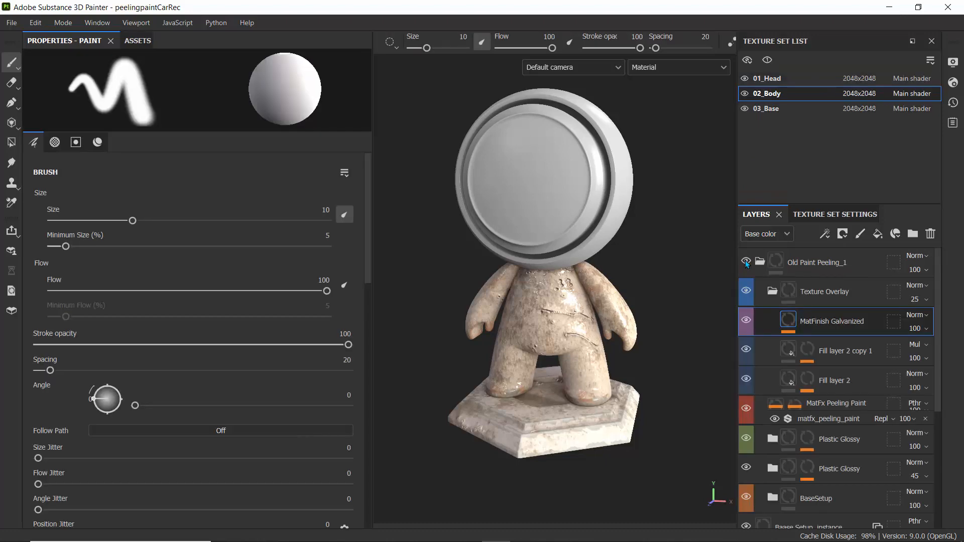
left_click(760, 262)
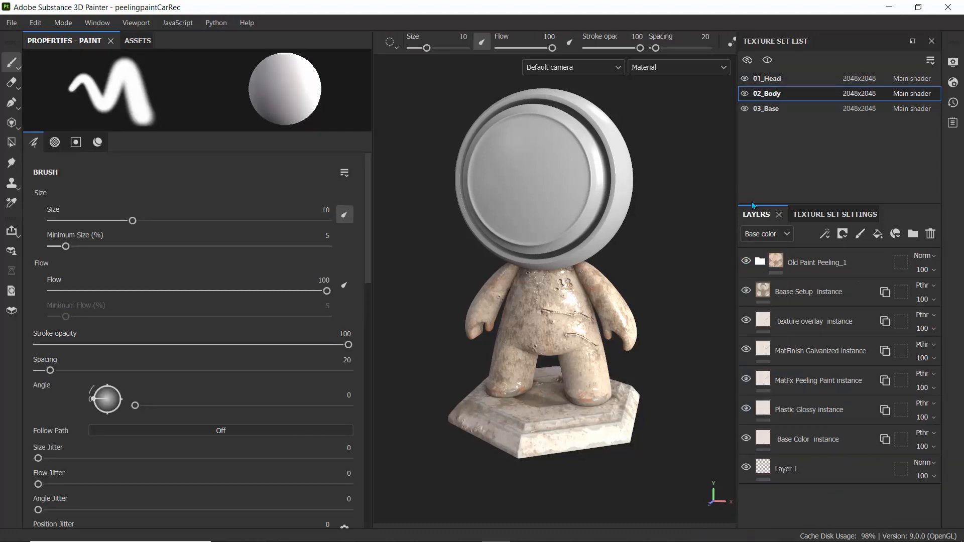
left_click(765, 80)
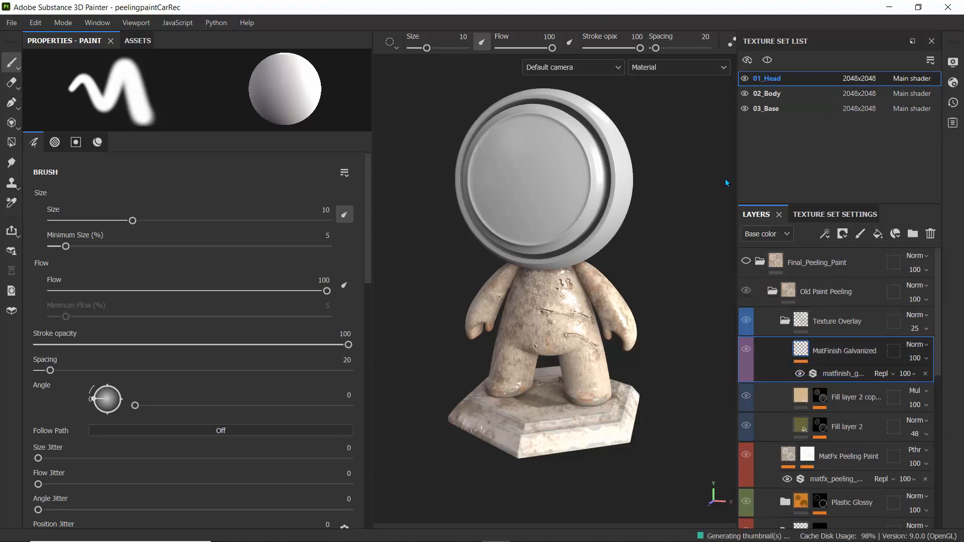
left_click(760, 261)
left_click(747, 262)
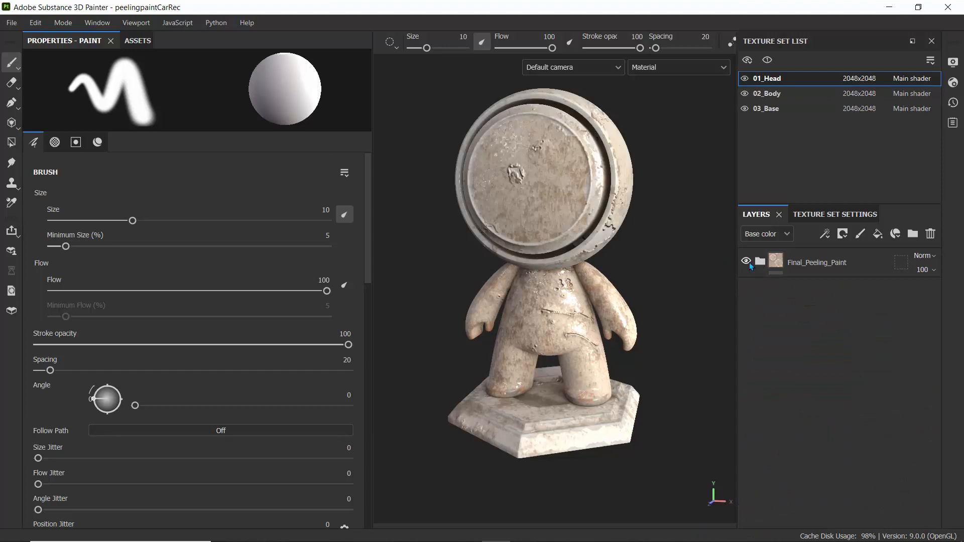
Step: Instantiate the Final_Peeling_Paint folder across the 02_Body and 03_Base texture sets
left_click(777, 261)
mouse_move(777, 262)
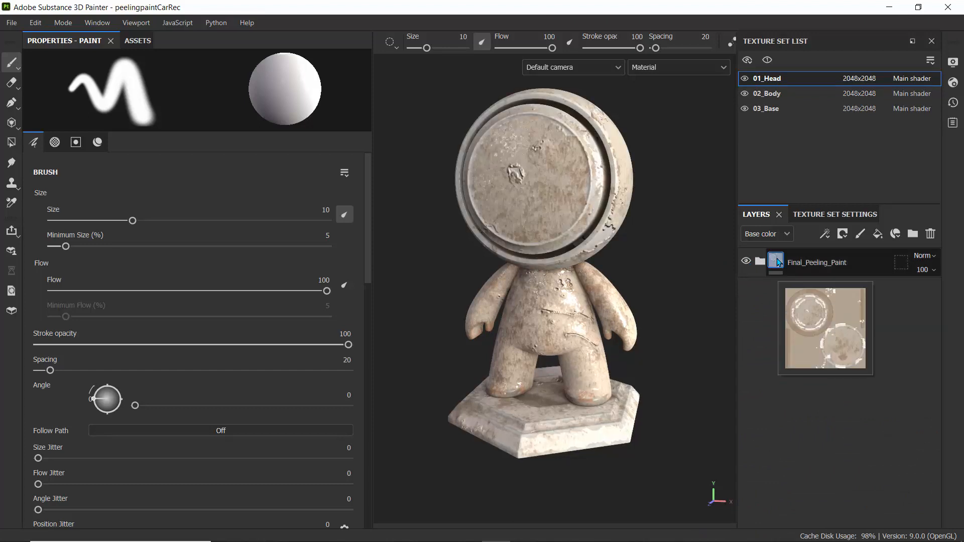
right_click(777, 262)
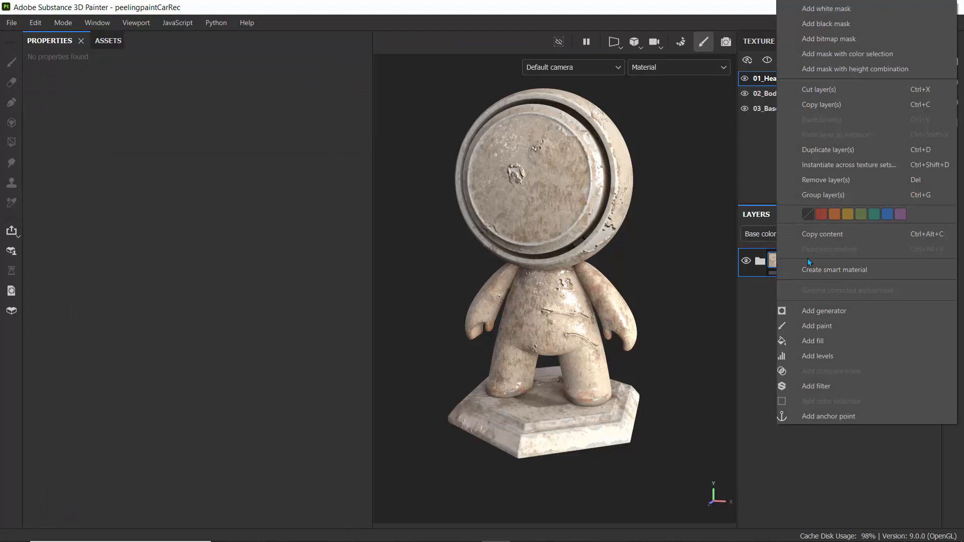
left_click(832, 165)
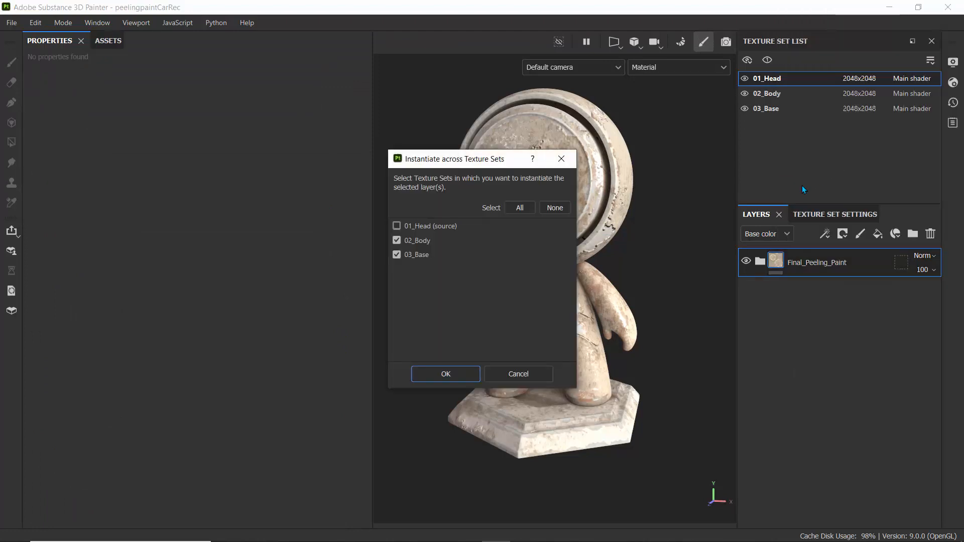
left_click(440, 372)
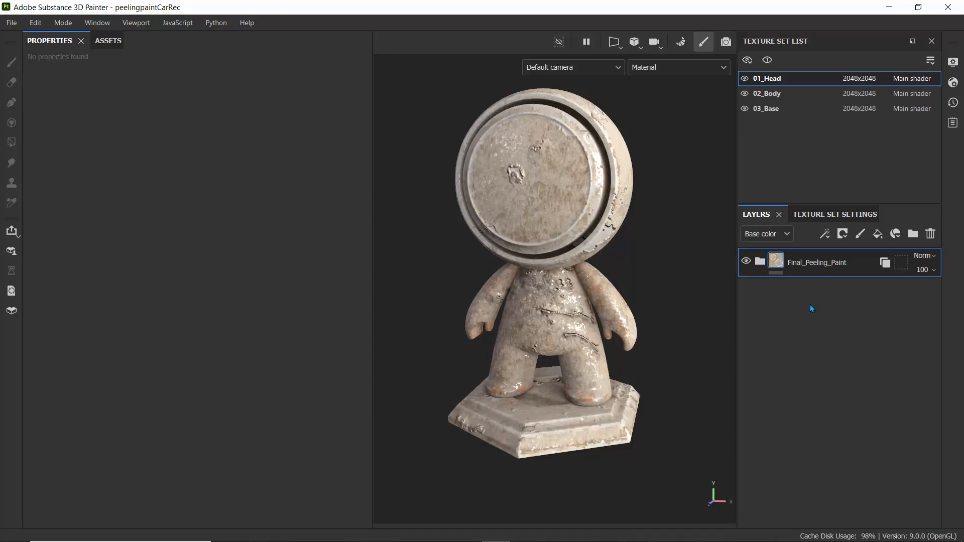
Step: Create a smart material from the Final_Peeling_Paint folder and show it in the asset library
right_click(759, 255)
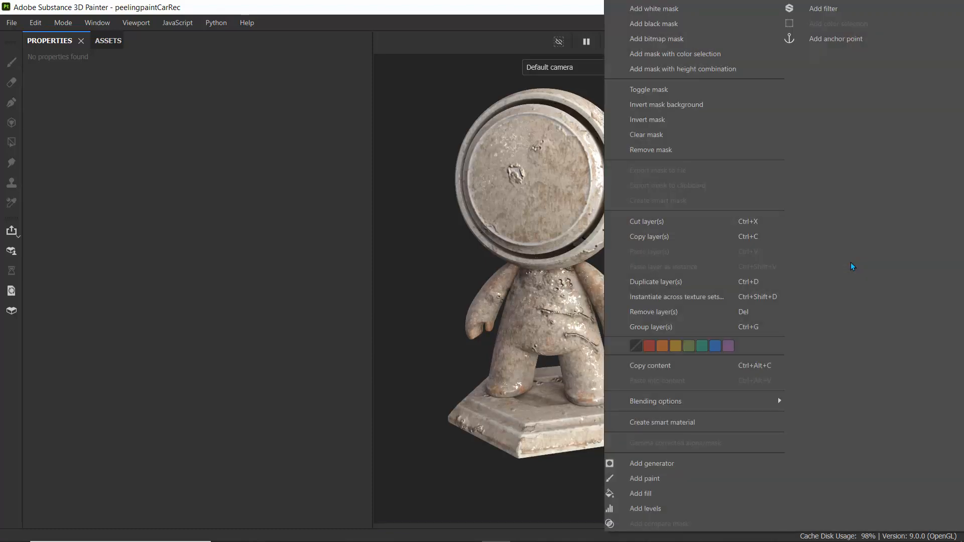
left_click(662, 422)
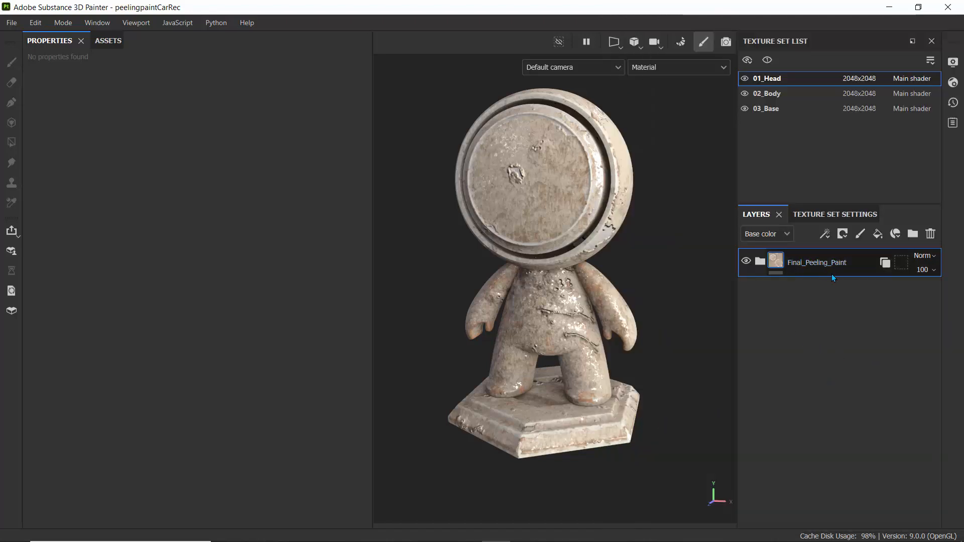
left_click(103, 42)
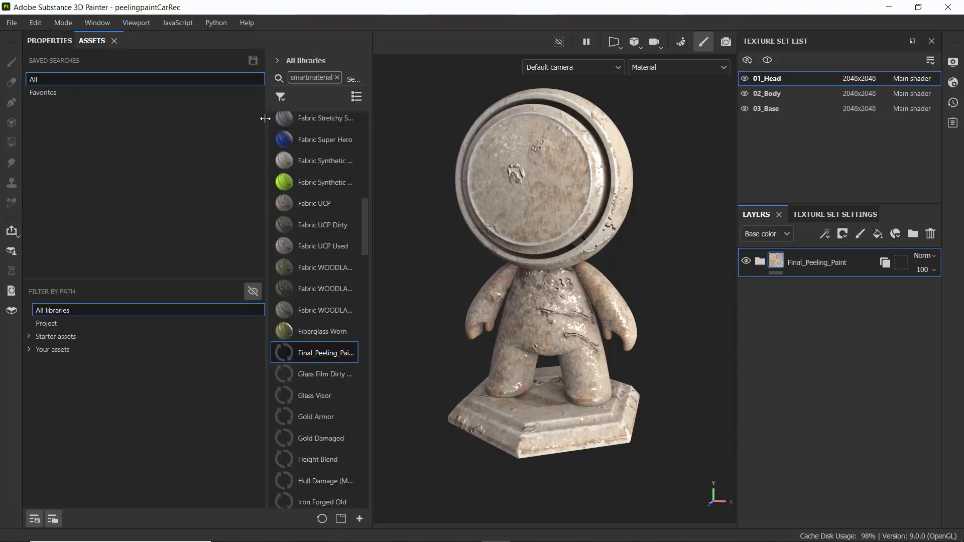
Step: Widen the asset library and display the smart materials as medium thumbnails to browse the collection
left_click_drag(265, 118, 122, 119)
left_click_drag(373, 138, 452, 138)
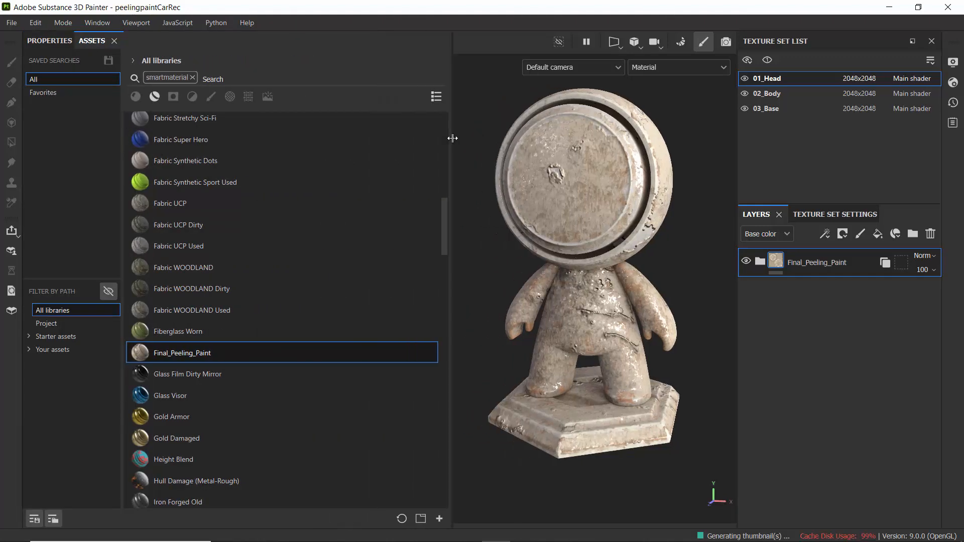
scroll(242, 143, "up", 10)
left_click(437, 95)
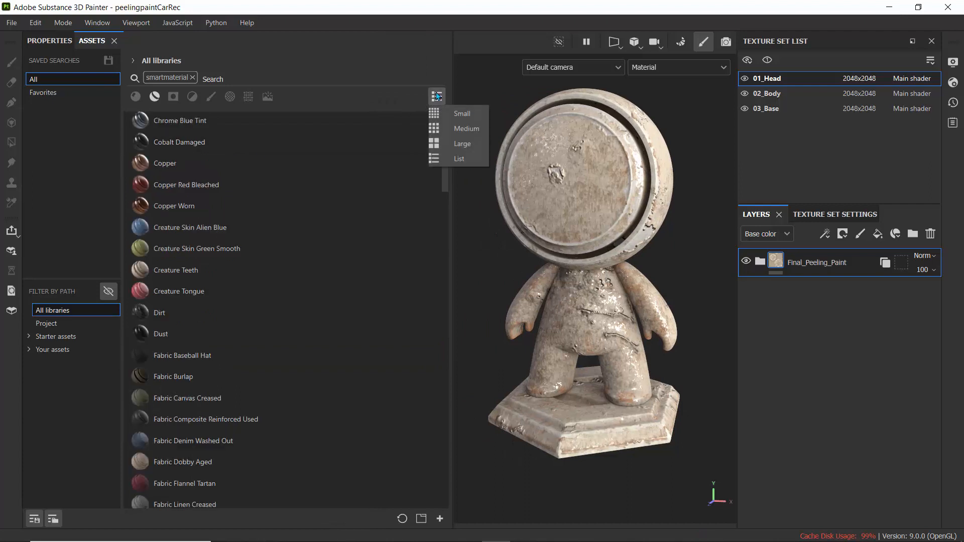
left_click(455, 128)
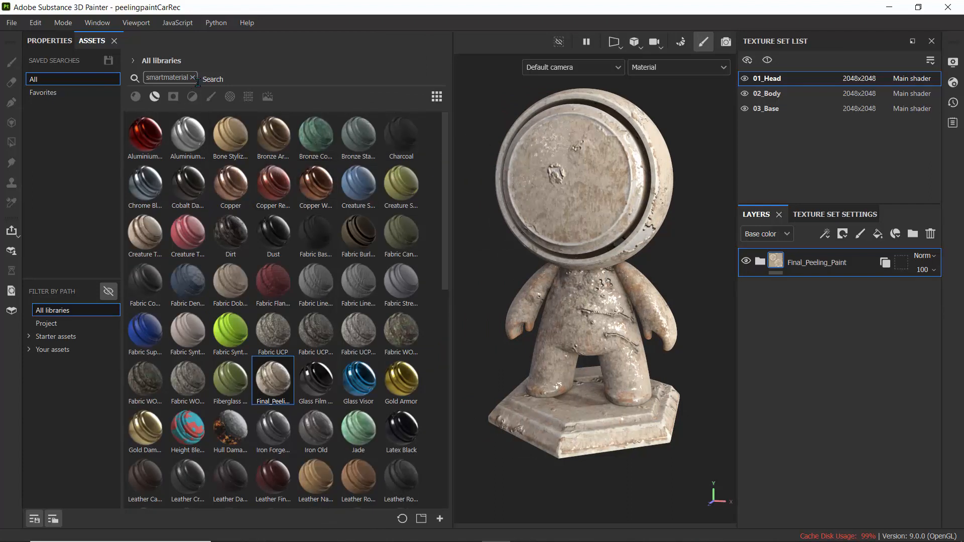
left_click(157, 96)
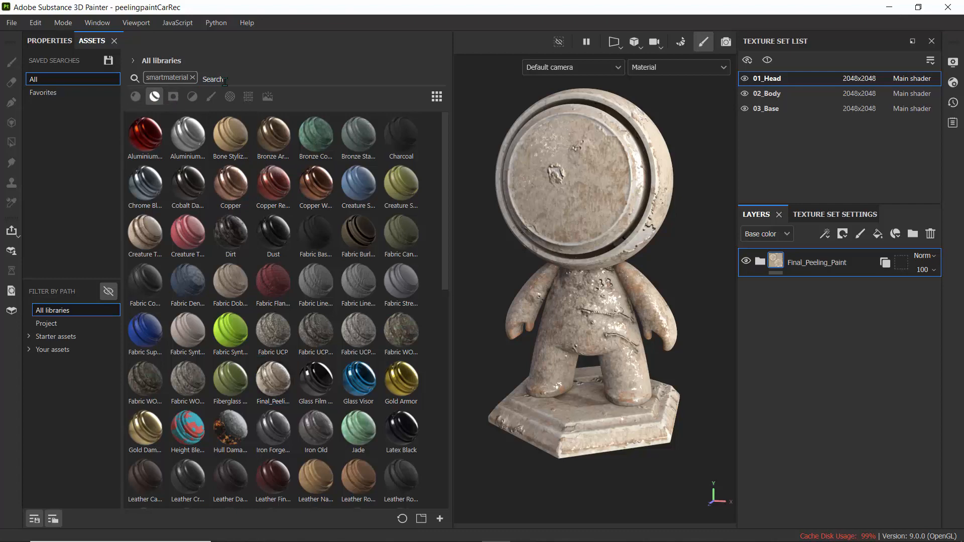
scroll(252, 258, "down", 3)
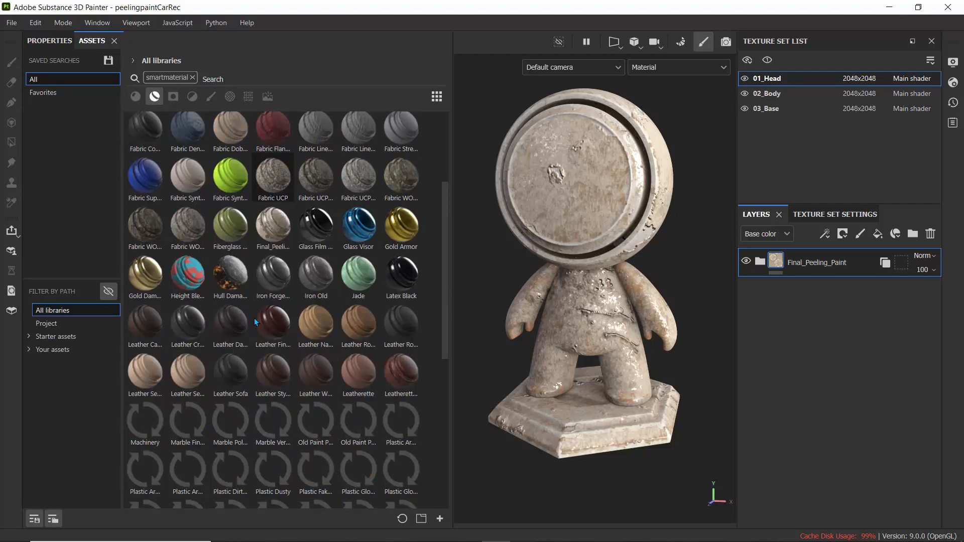
scroll(254, 318, "down", 6)
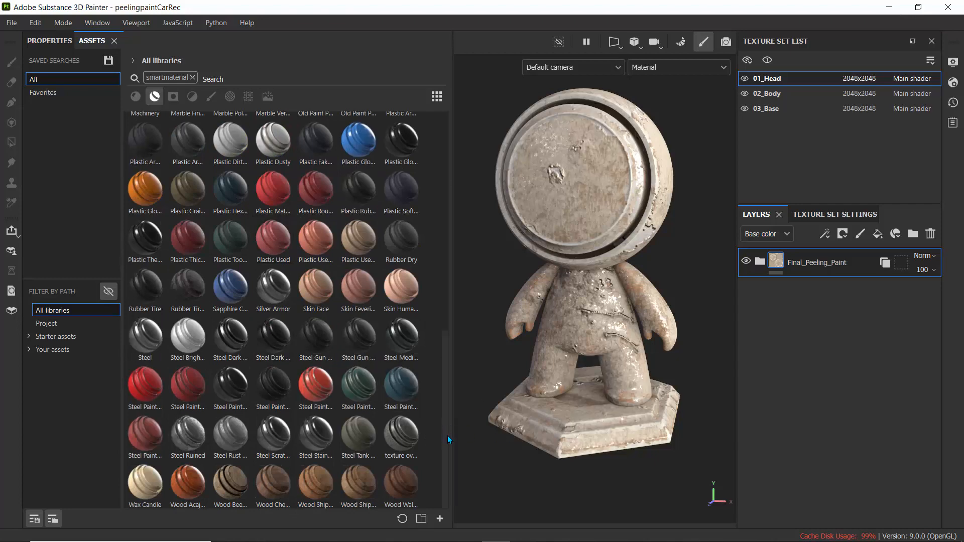
left_click_drag(448, 435, 451, 188)
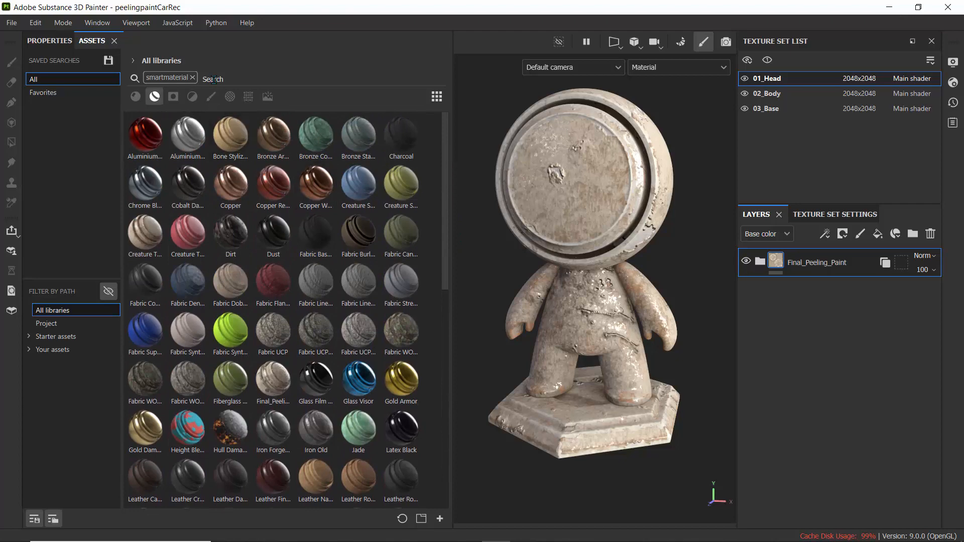
Step: Clear the smartmaterial search filter, search the smart materials for "Final", and display the results as a list
left_click(196, 79)
left_click(193, 77)
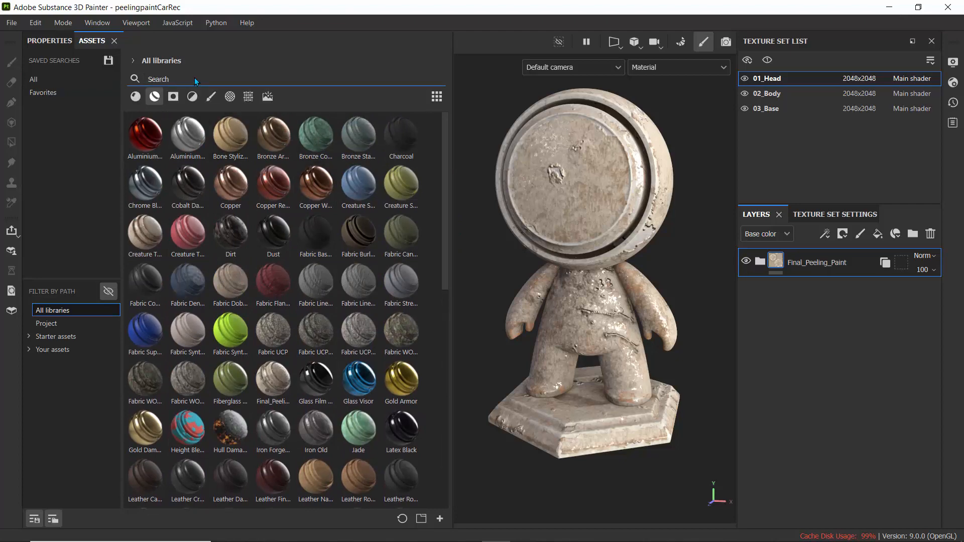
left_click(135, 96)
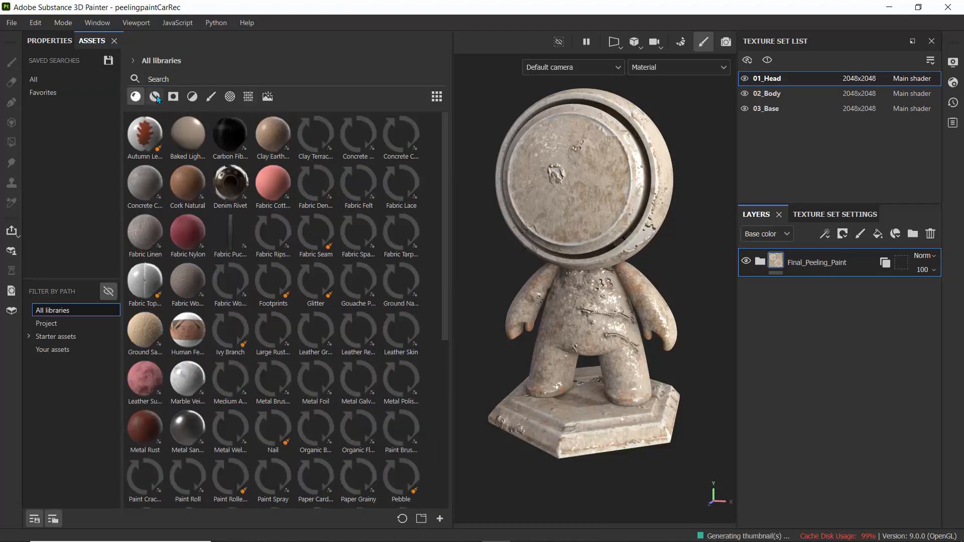
left_click(173, 79)
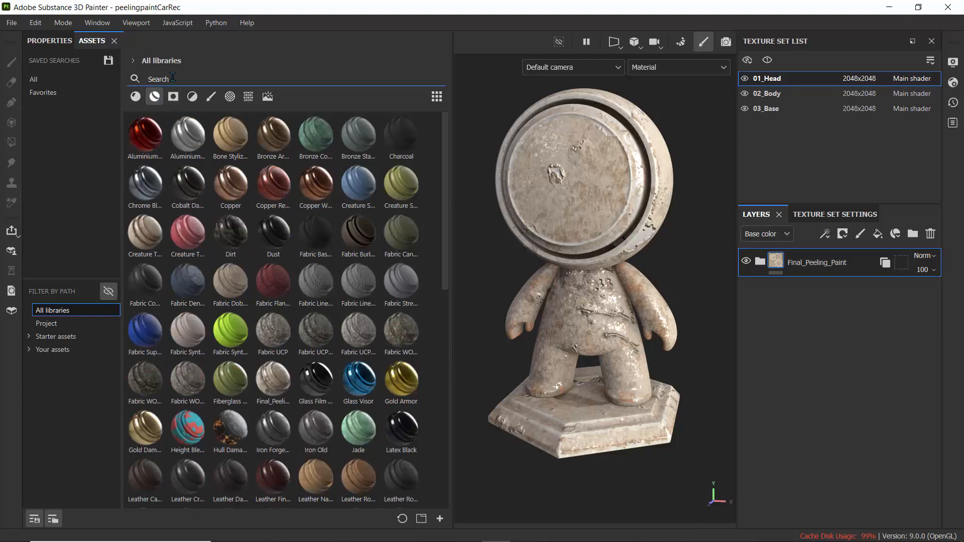
type("Final")
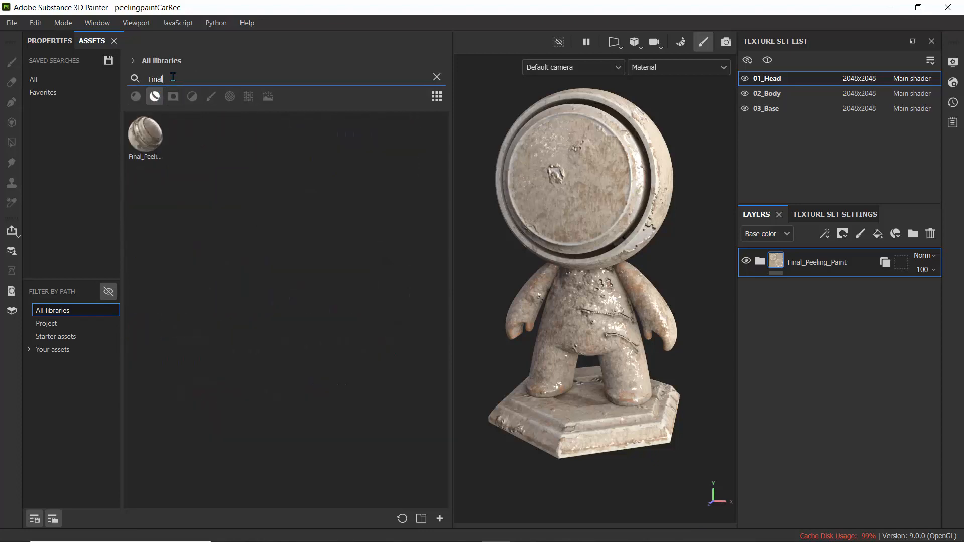
left_click(436, 96)
left_click(444, 158)
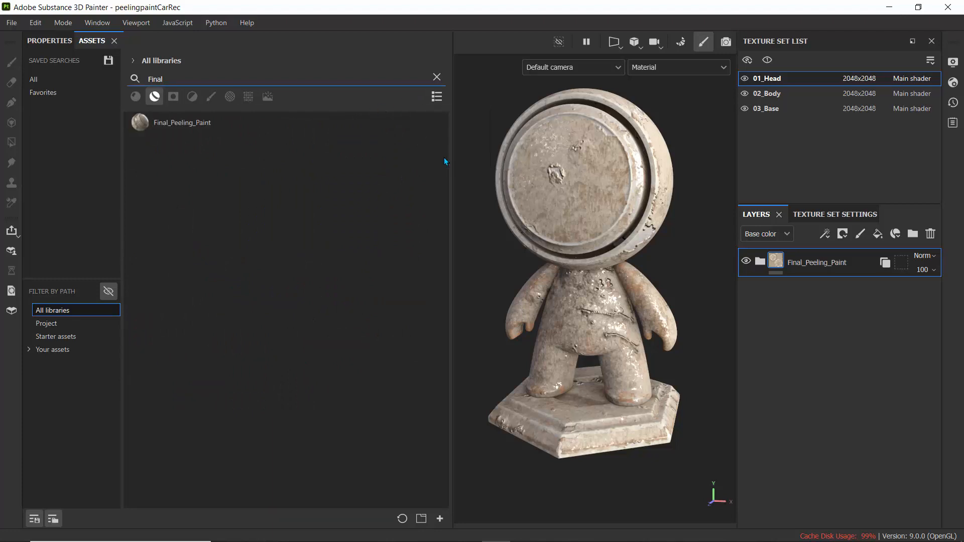
Step: Add the Final_Peeling_Paint smart material to the 01_Head layer stack, beneath the existing instanced folder
left_click(186, 124)
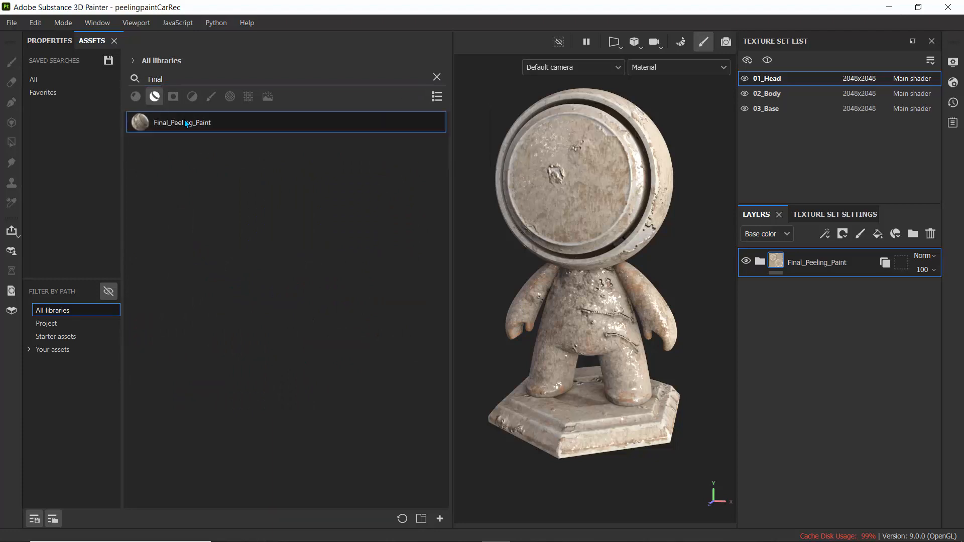
mouse_move(193, 125)
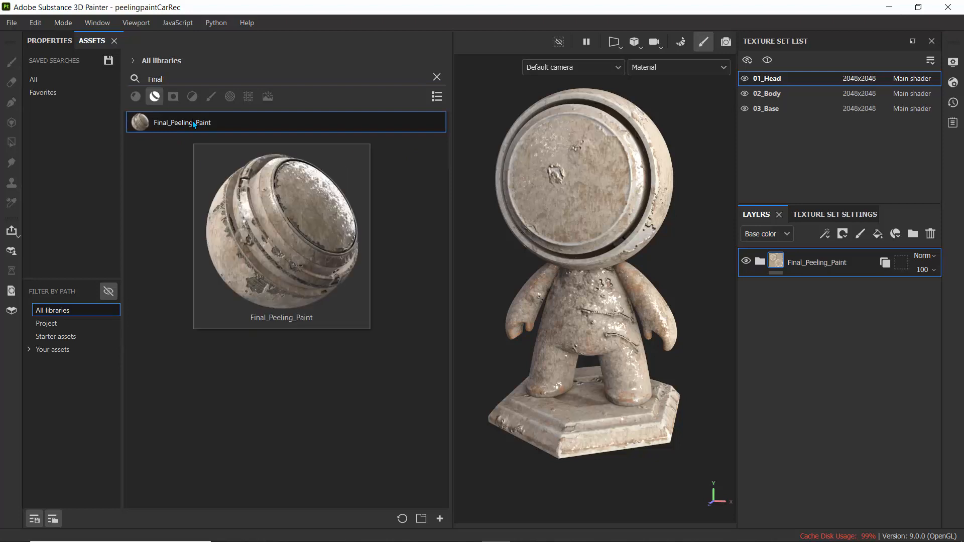
left_click_drag(194, 124, 818, 343)
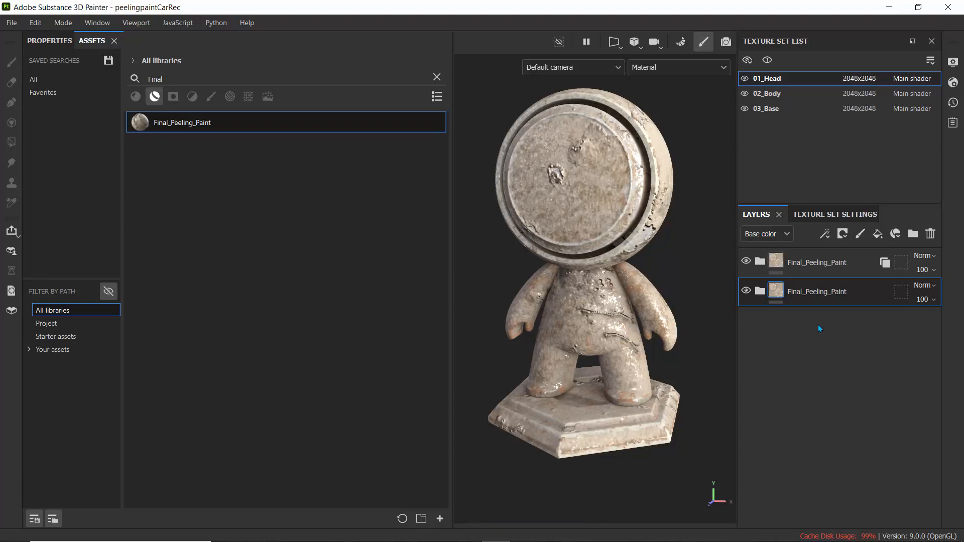
Step: Set the base color blending mode of the upper, instanced Final_Peeling_Paint folder to Color burn
left_click(935, 286)
left_click(833, 325)
left_click(930, 255)
left_click(905, 238)
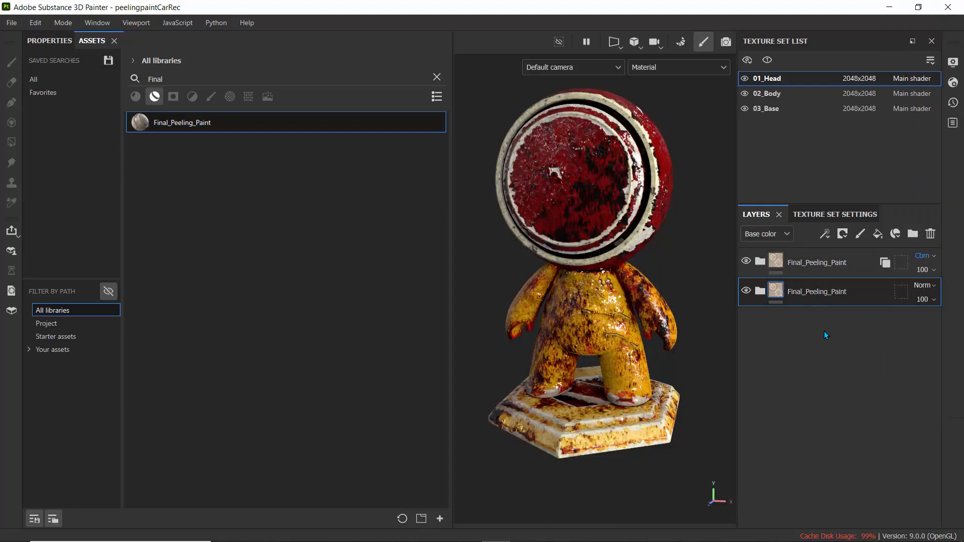
Step: Examine the color-burn paint effect on the head, body and base from several angles and distances
scroll(558, 291, "up", 5)
scroll(559, 291, "down", 4)
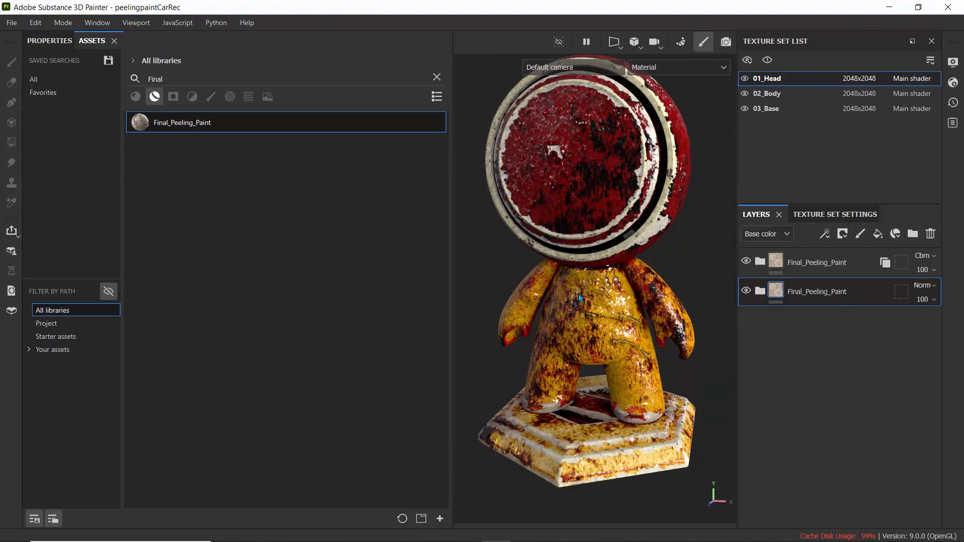
left_click_drag(520, 287, 604, 280, "alt")
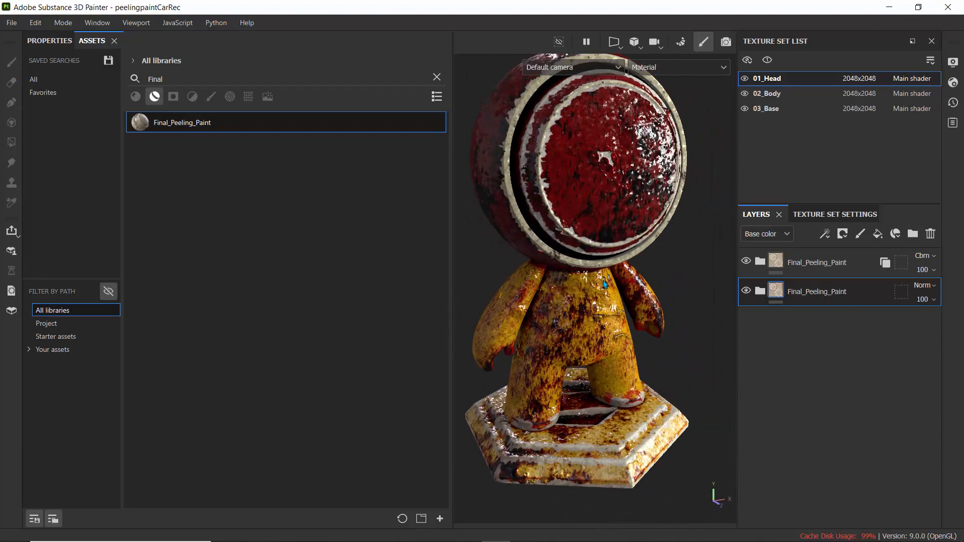
middle_click_drag(599, 181, 615, 278, "alt")
scroll(616, 278, "up", 3)
scroll(616, 278, "down", 2)
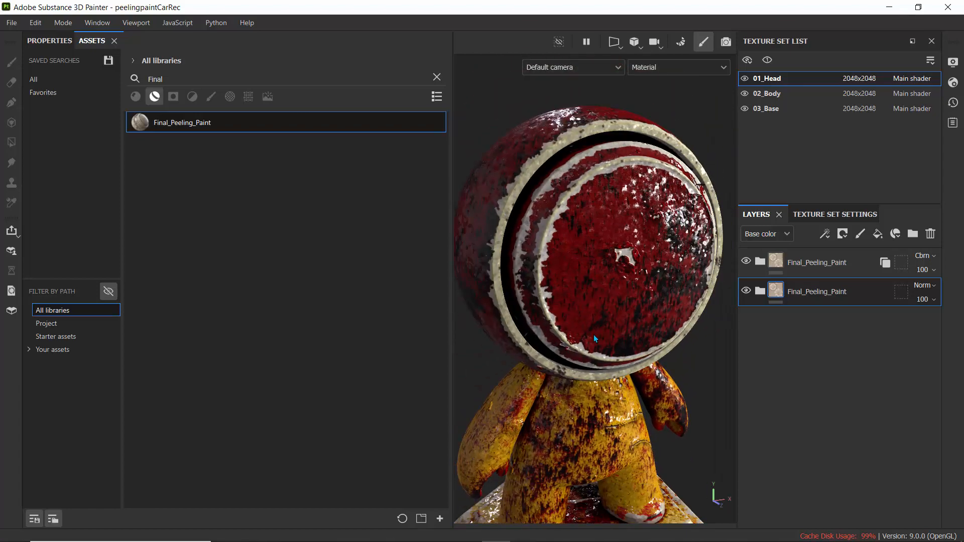
mouse_move(594, 336)
left_mouse_down("alt")
mouse_move(535, 332)
mouse_move(598, 329)
left_mouse_up("alt")
scroll(598, 330, "down", 2)
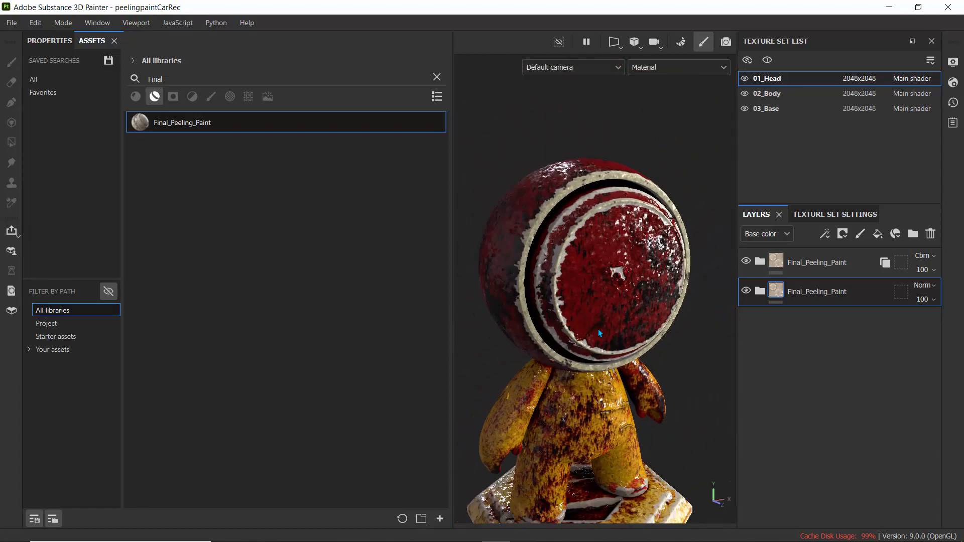
scroll(598, 329, "down", 2)
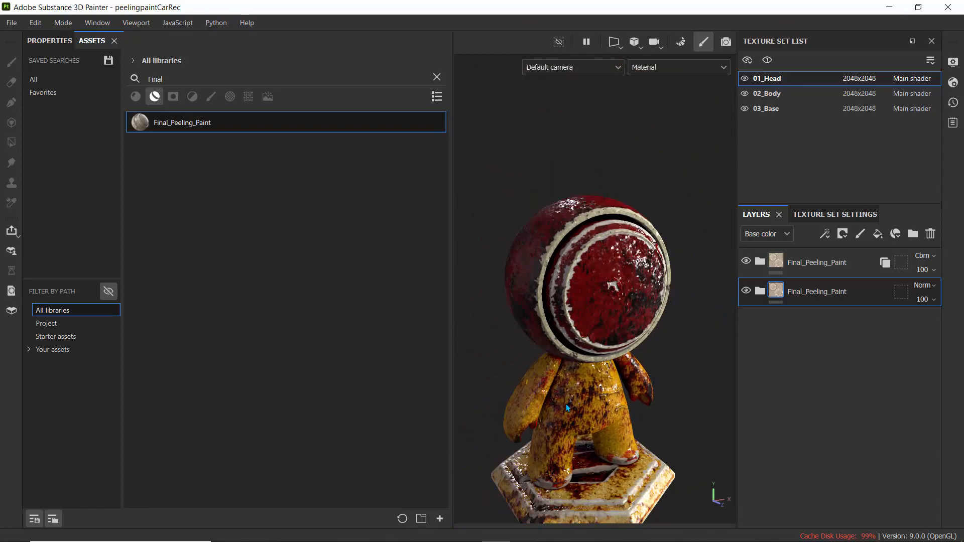